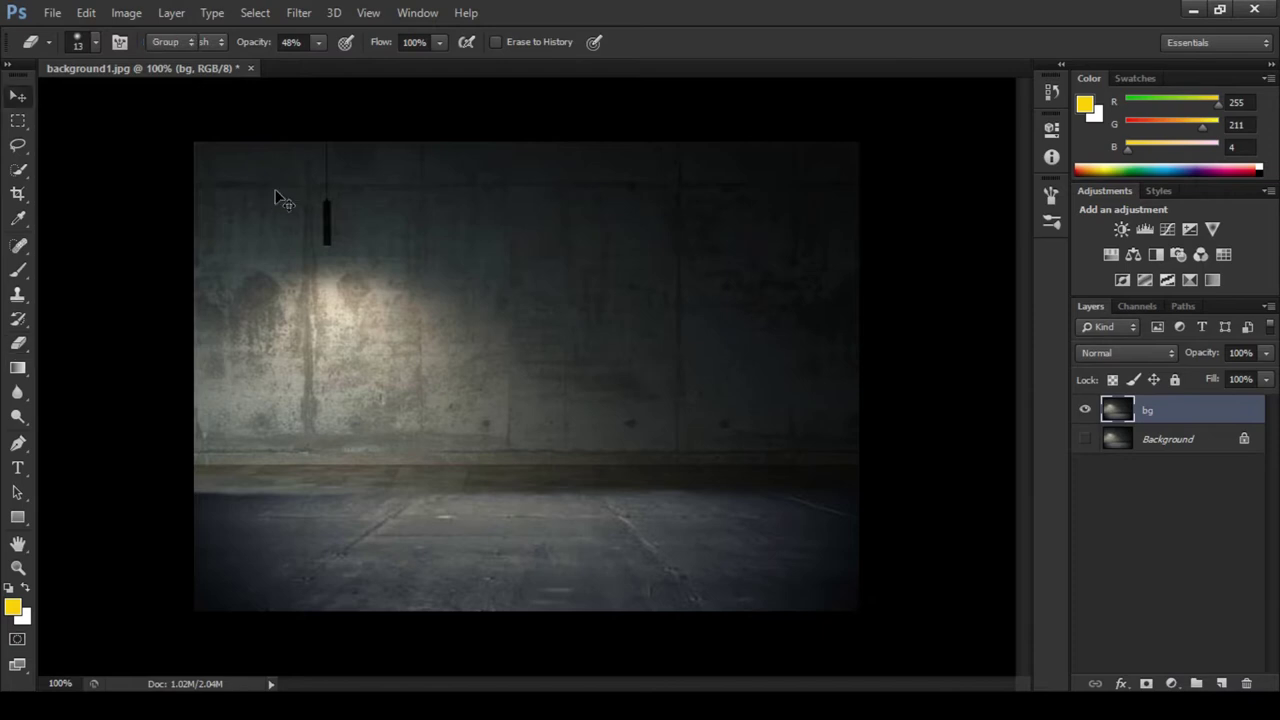
# Desaturate the concrete room with a Vibrance adjustment
pyautogui.click(126, 12)
pyautogui.click(377, 146)
pyautogui.press('Return')
# Bring the s1.png pillars into the room and stretch them down to the floor
pyautogui.click(52, 12)
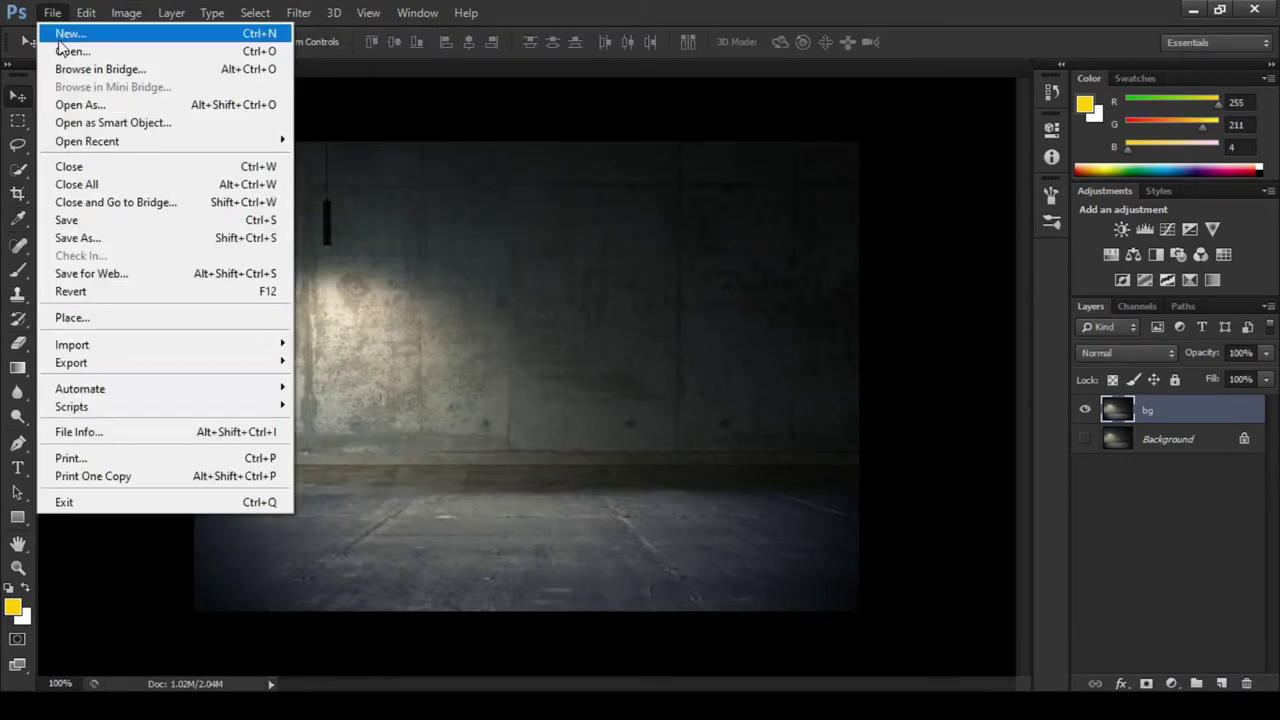
pyautogui.click(60, 51)
pyautogui.click(925, 450)
pyautogui.click(1002, 545)
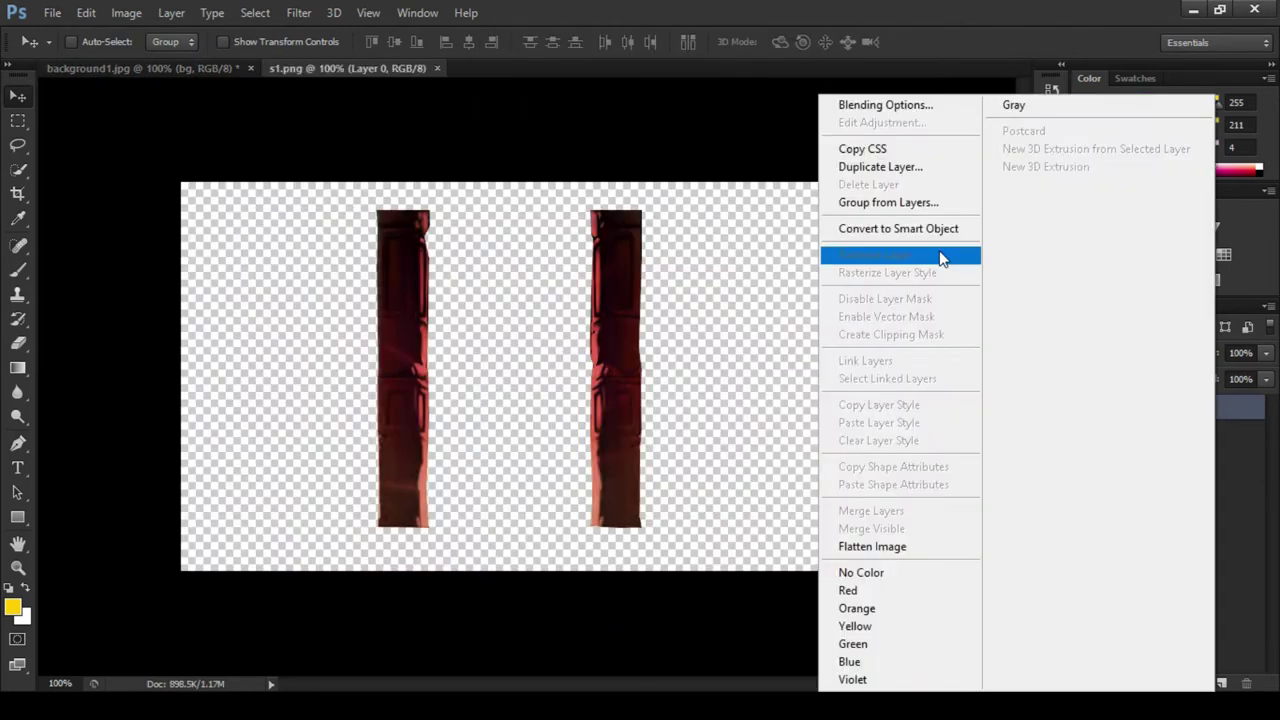
pyautogui.moveTo(450, 520); pyautogui.dragTo(450, 320)
pyautogui.click(910, 399)
pyautogui.moveTo(654, 349); pyautogui.dragTo(614, 277)
pyautogui.hotkey('ctrl', 't')
pyautogui.moveTo(514, 186)
pyautogui.mouseDown()
pyautogui.moveTo(514, 142)
pyautogui.moveTo(749, 563)
pyautogui.mouseUp()
pyautogui.press('Return')
# Split the pillars onto two layers at the room's left and right edges, deleting leftover Layer 1
pyautogui.hotkey('ctrl', 'j')
pyautogui.click(1157, 439)
pyautogui.hotkey('ctrl', 'j')
pyautogui.press('v')
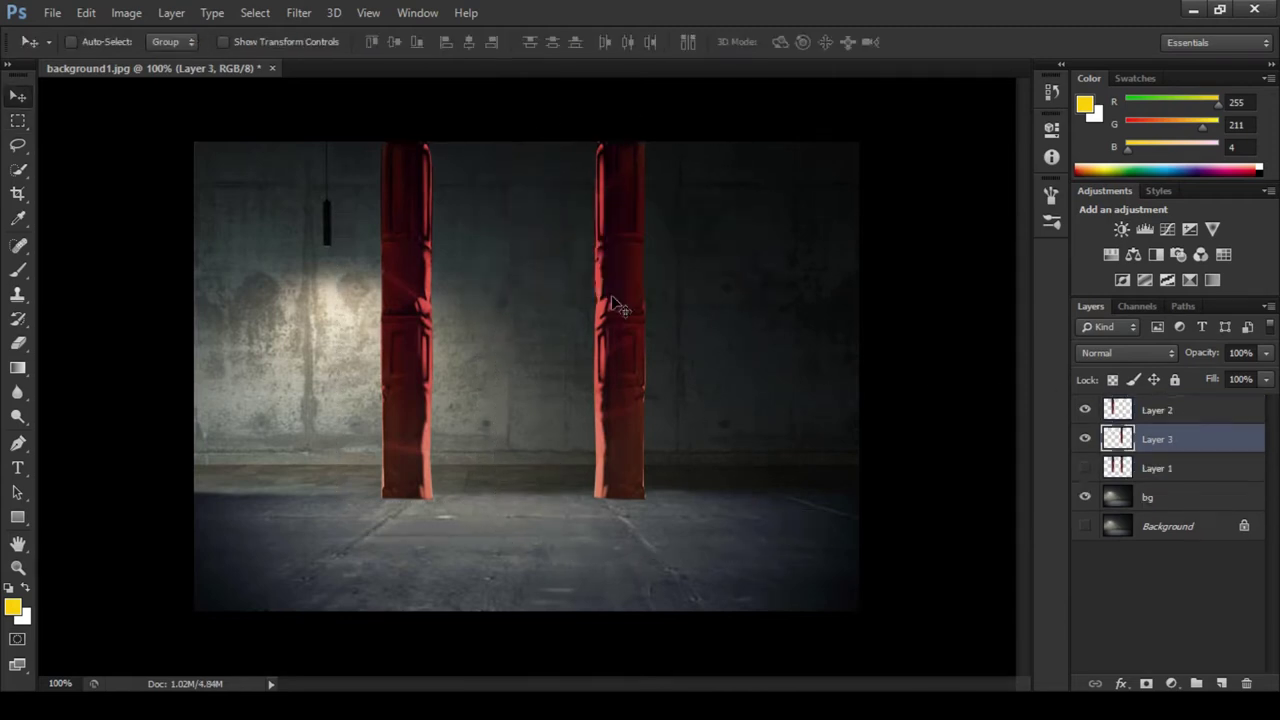
pyautogui.moveTo(620, 307); pyautogui.dragTo(845, 287)
pyautogui.click(1157, 410)
pyautogui.moveTo(407, 279); pyautogui.dragTo(221, 279)
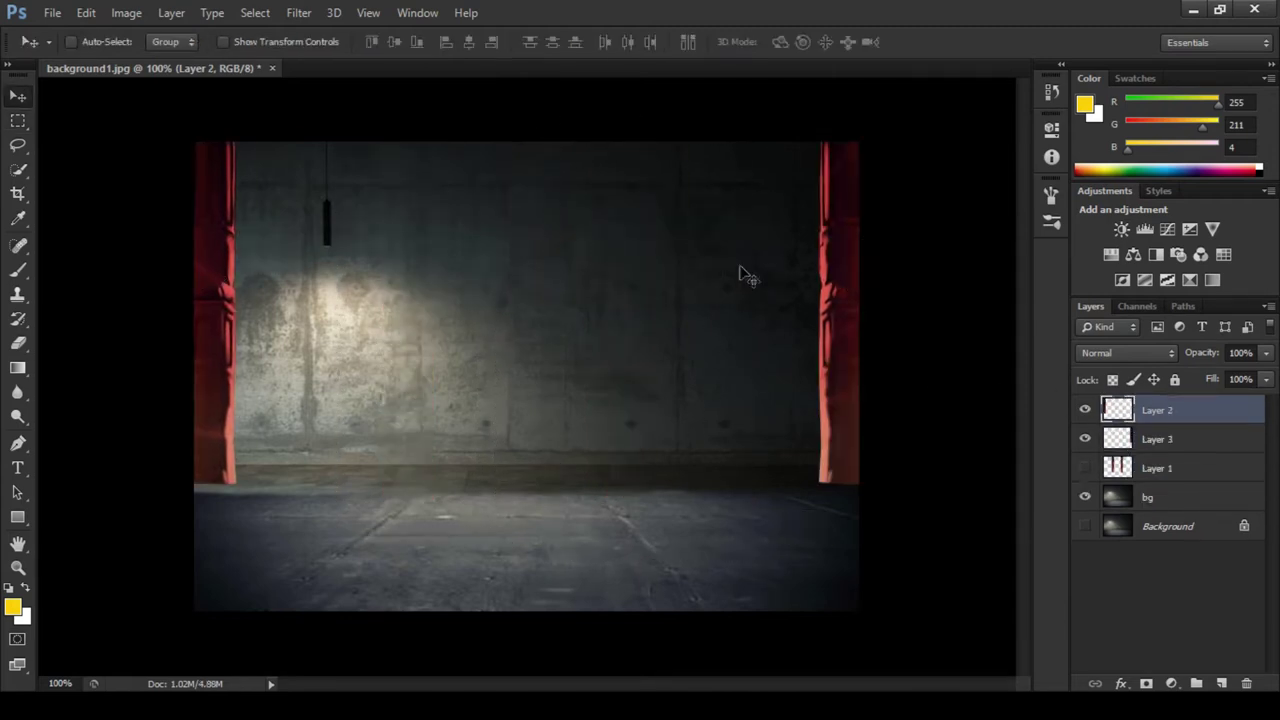
pyautogui.click(1135, 468)
pyautogui.press('Delete')
pyautogui.doubleClick(1157, 439)
pyautogui.write('p1')
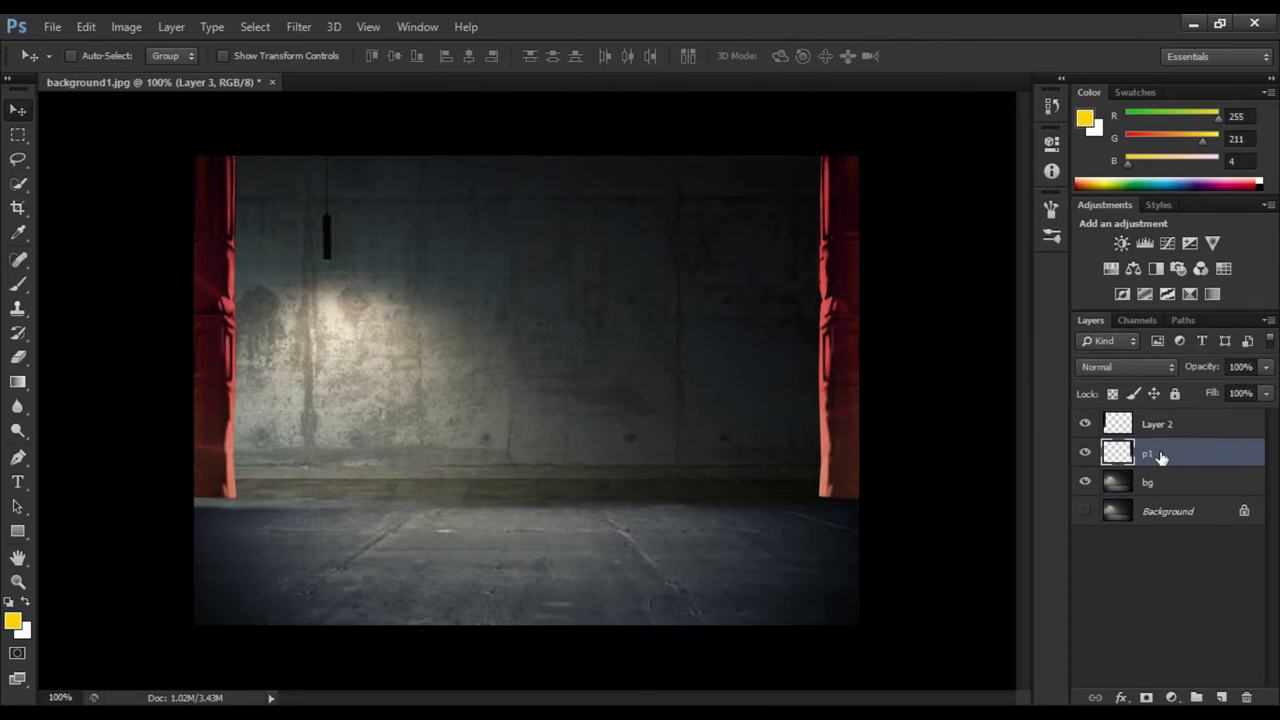
# Open 123.jpeg and cut a vertical curtain strip onto its own layer
pyautogui.click(52, 26)
pyautogui.click(340, 73)
pyautogui.press('m')
pyautogui.moveTo(505, 107); pyautogui.dragTo(585, 295)
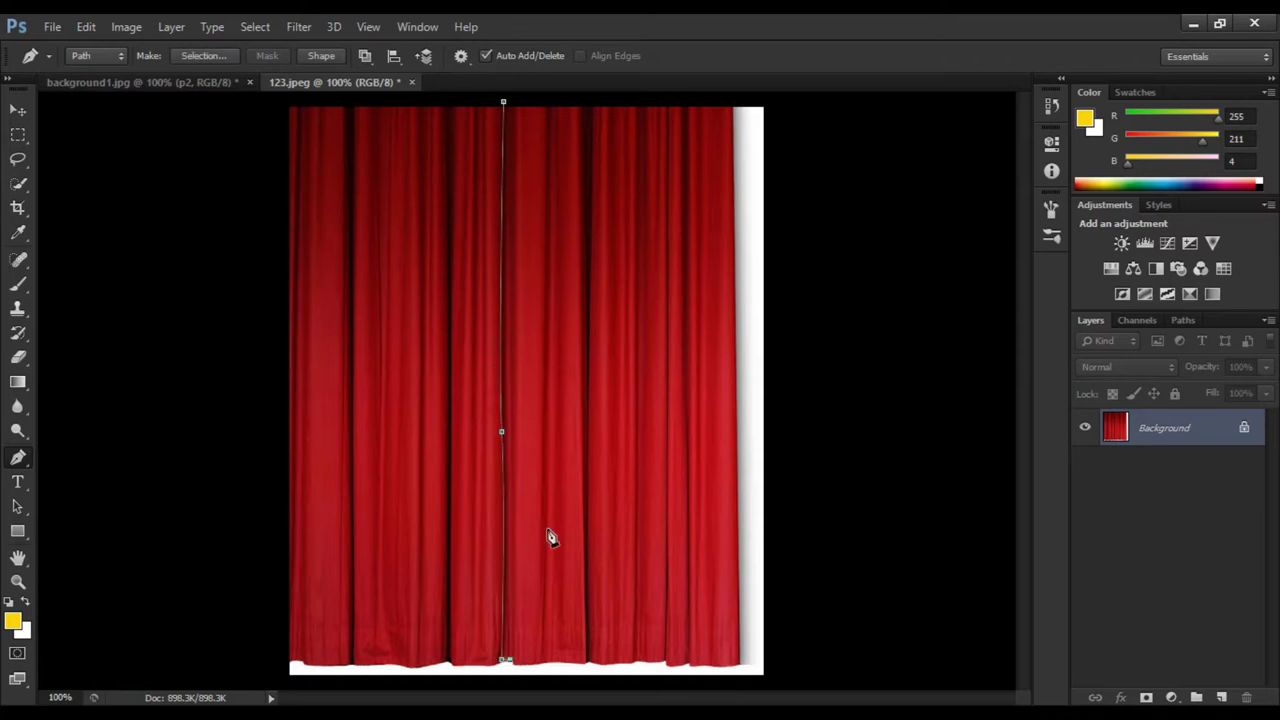
pyautogui.rightClick(487, 260)
pyautogui.press('Escape')
pyautogui.press('w')
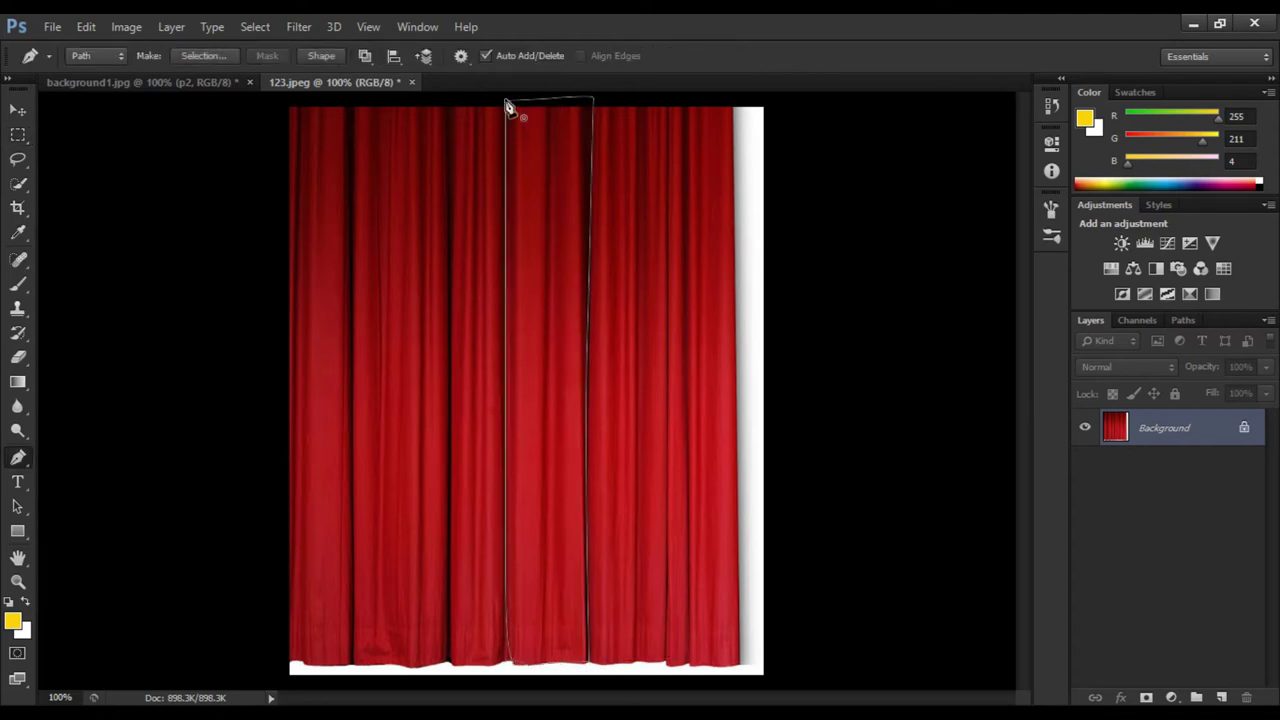
pyautogui.hotkey('ctrl', 'Return')
pyautogui.hotkey('ctrl', 'j')
pyautogui.press('v')
pyautogui.moveTo(577, 463)
pyautogui.mouseDown()
pyautogui.moveTo(540, 363)
pyautogui.moveTo(557, 466)
pyautogui.mouseUp()
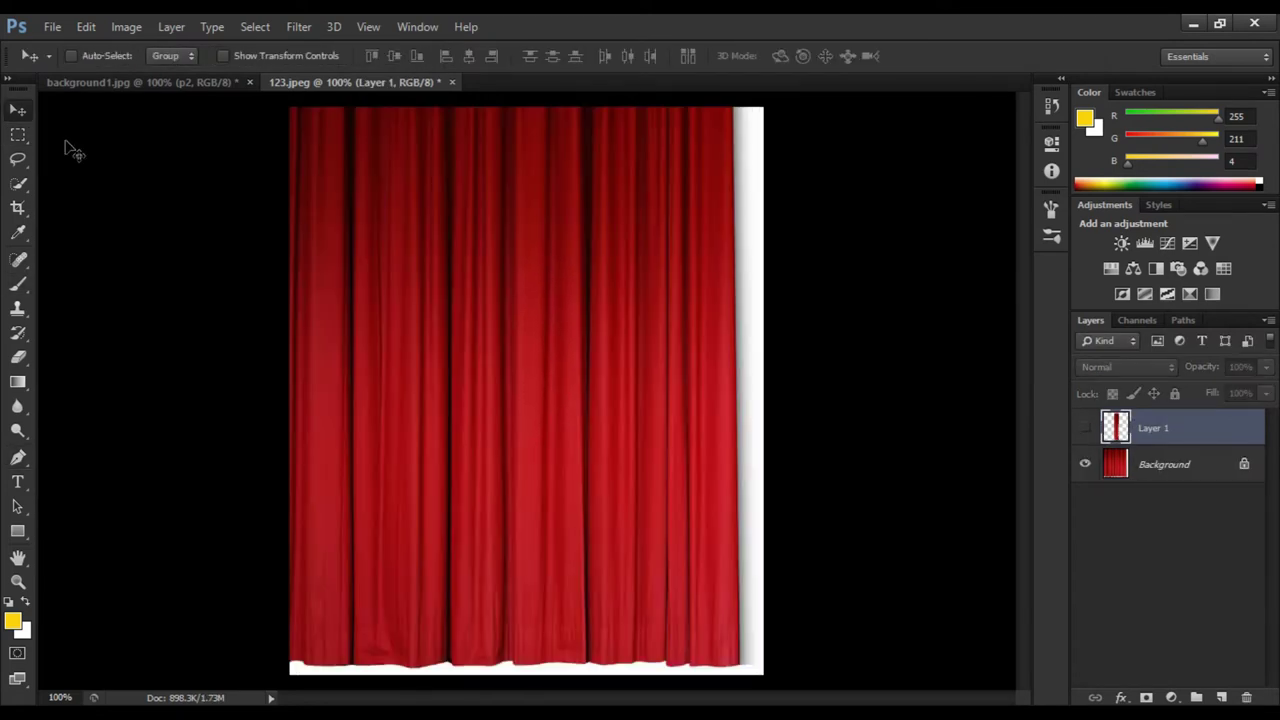
# Copy a second 3.70 × 13.16 cm curtain strip to a layer and drag one strip into the room
pyautogui.press('Tab')
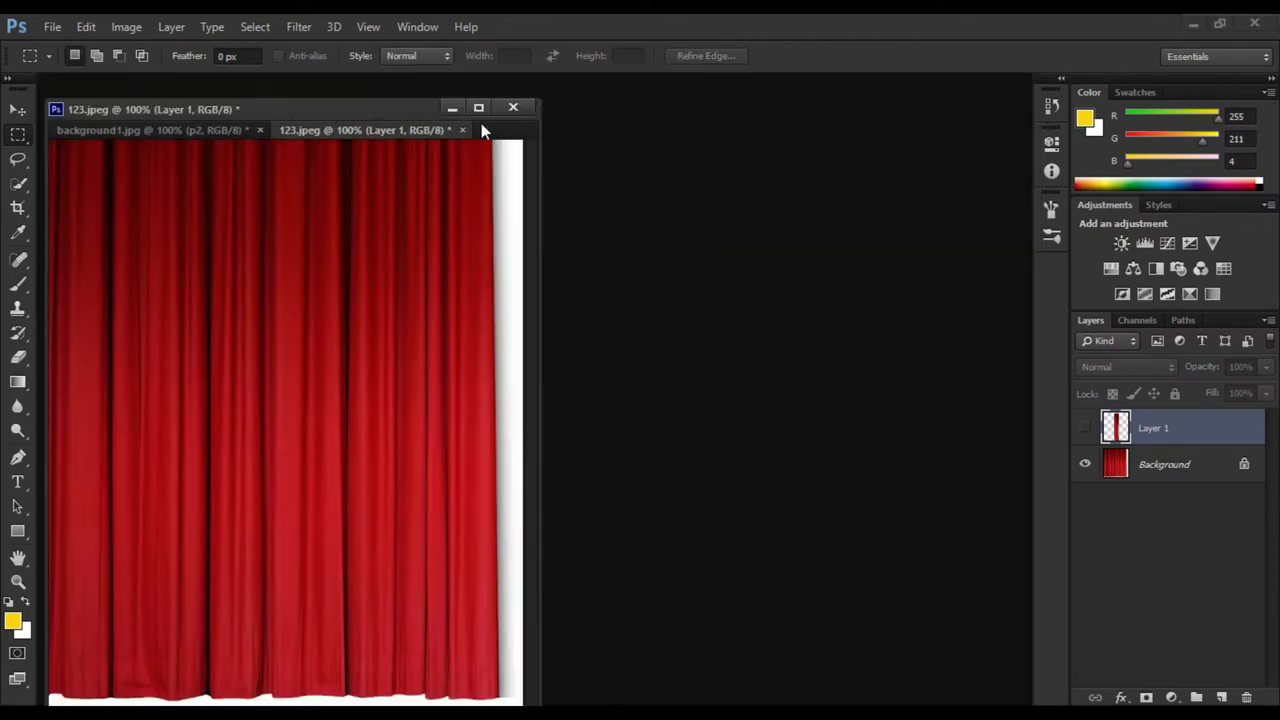
pyautogui.moveTo(607, 89); pyautogui.dragTo(705, 437)
pyautogui.press('Tab')
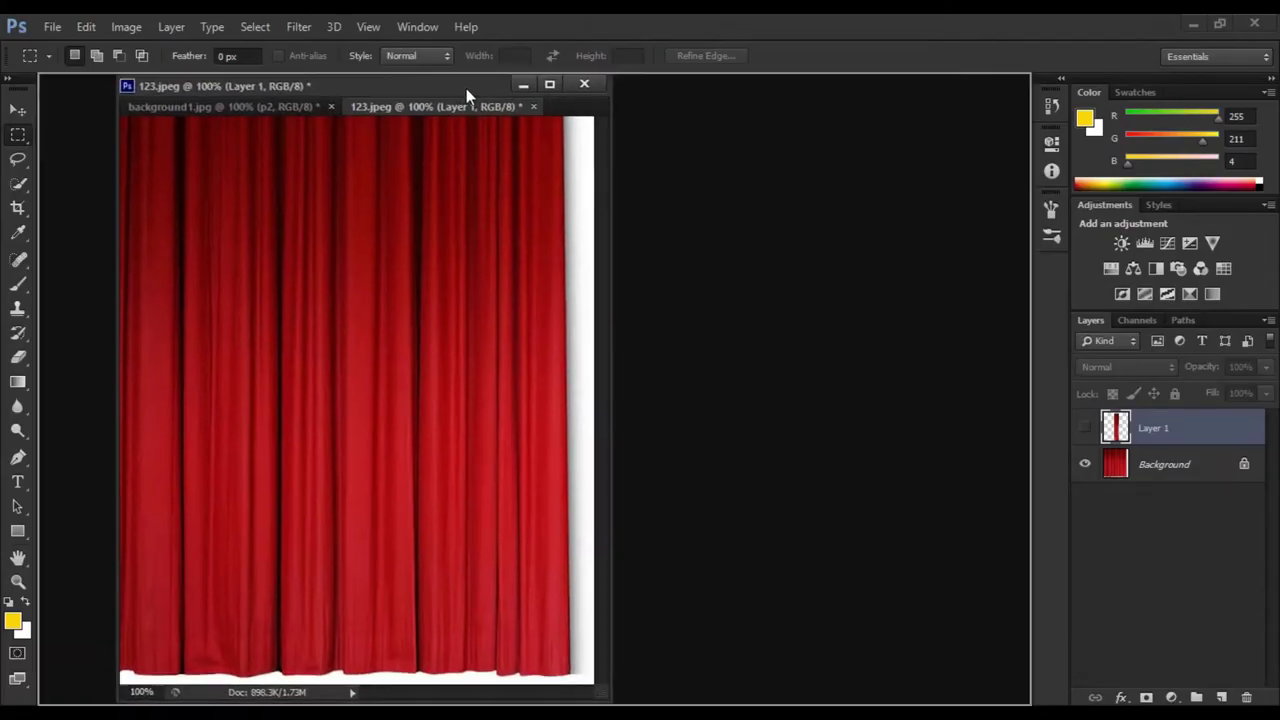
pyautogui.moveTo(508, 108); pyautogui.dragTo(591, 663)
pyautogui.hotkey('ctrl', 'j')
pyautogui.moveTo(1086, 469); pyautogui.dragTo(1086, 500)
pyautogui.press('v')
pyautogui.moveTo(539, 428)
pyautogui.mouseDown()
pyautogui.moveTo(443, 337)
pyautogui.moveTo(380, 400)
pyautogui.mouseUp()
pyautogui.moveTo(560, 440); pyautogui.dragTo(583, 457)
pyautogui.moveTo(672, 460); pyautogui.dragTo(700, 443)
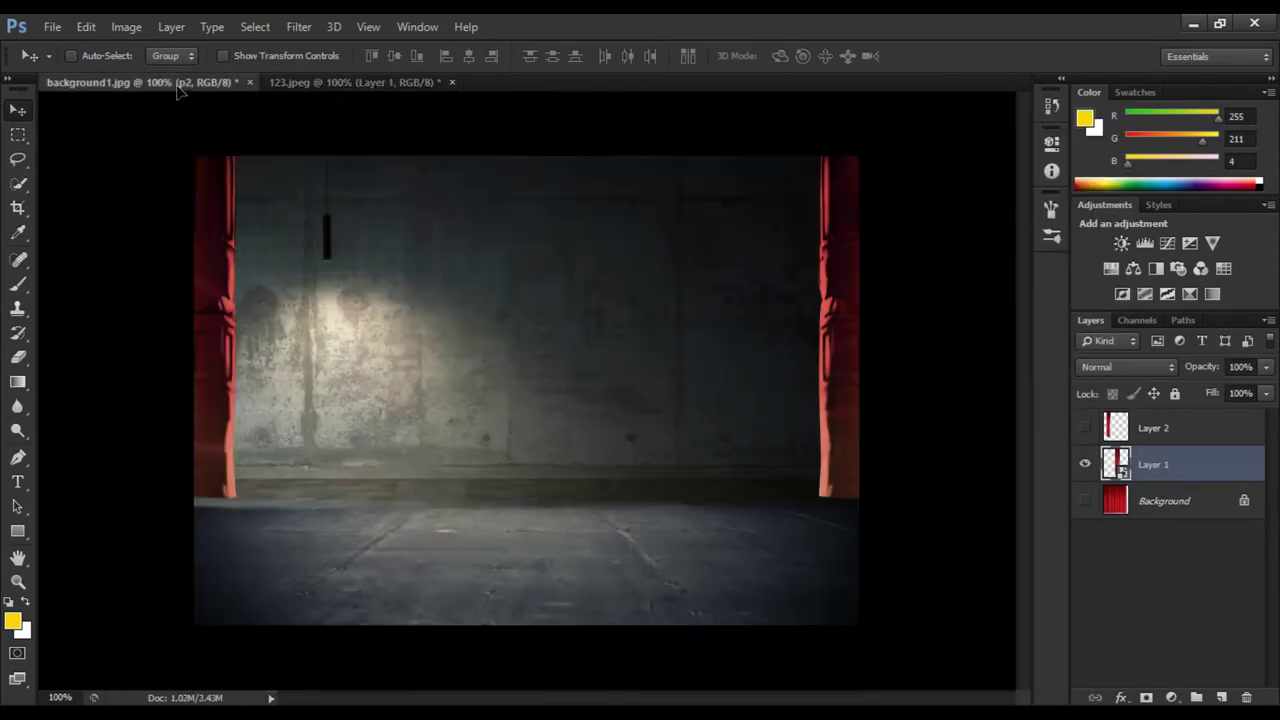
# Commit the curtain transform and bring the c1.png throne into the room
pyautogui.hotkey('ctrl', 't')
pyautogui.click(942, 56)
pyautogui.click(52, 26)
pyautogui.click(80, 66)
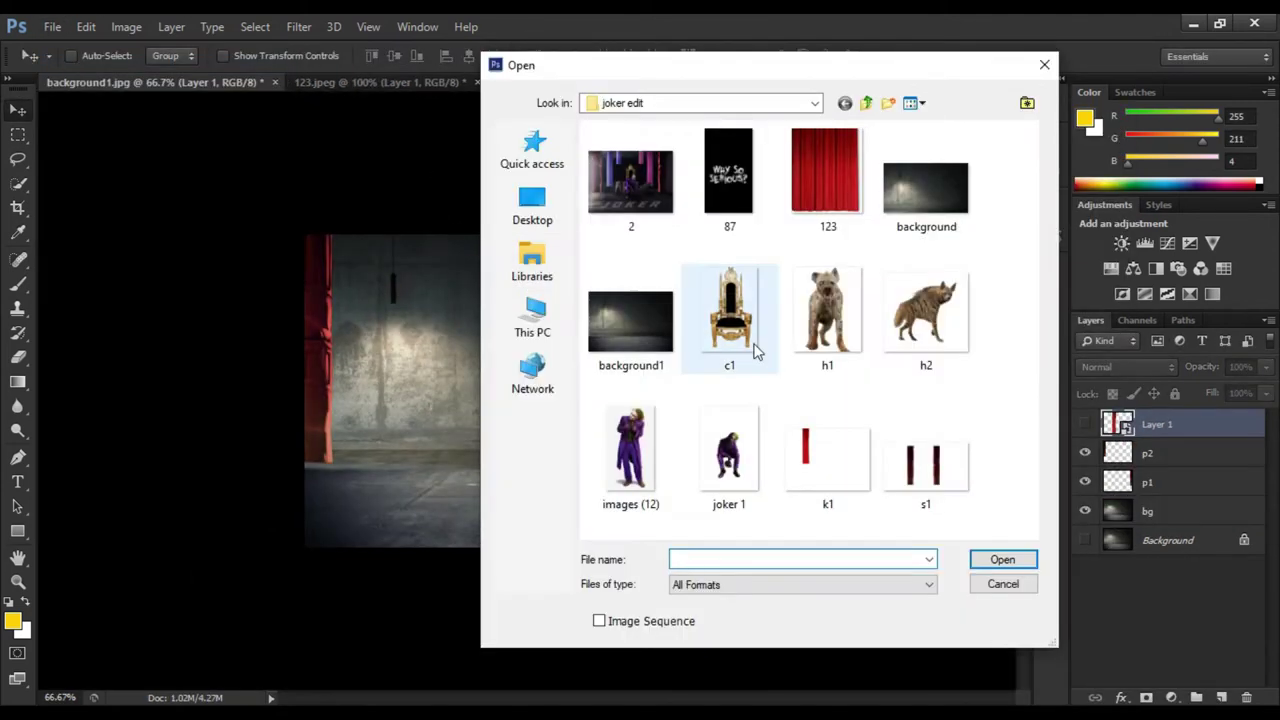
pyautogui.doubleClick(752, 349)
pyautogui.moveTo(914, 249); pyautogui.dragTo(830, 232)
pyautogui.click(830, 232)
# Scale the throne and centre it on a new vertical centre guide
pyautogui.hotkey('ctrl', 't')
pyautogui.moveTo(594, 706)
pyautogui.mouseDown()
pyautogui.moveTo(577, 603)
pyautogui.moveTo(474, 429)
pyautogui.moveTo(535, 420)
pyautogui.mouseUp()
pyautogui.press('Return')
pyautogui.hotkey('ctrl', '1')
pyautogui.click(368, 27)
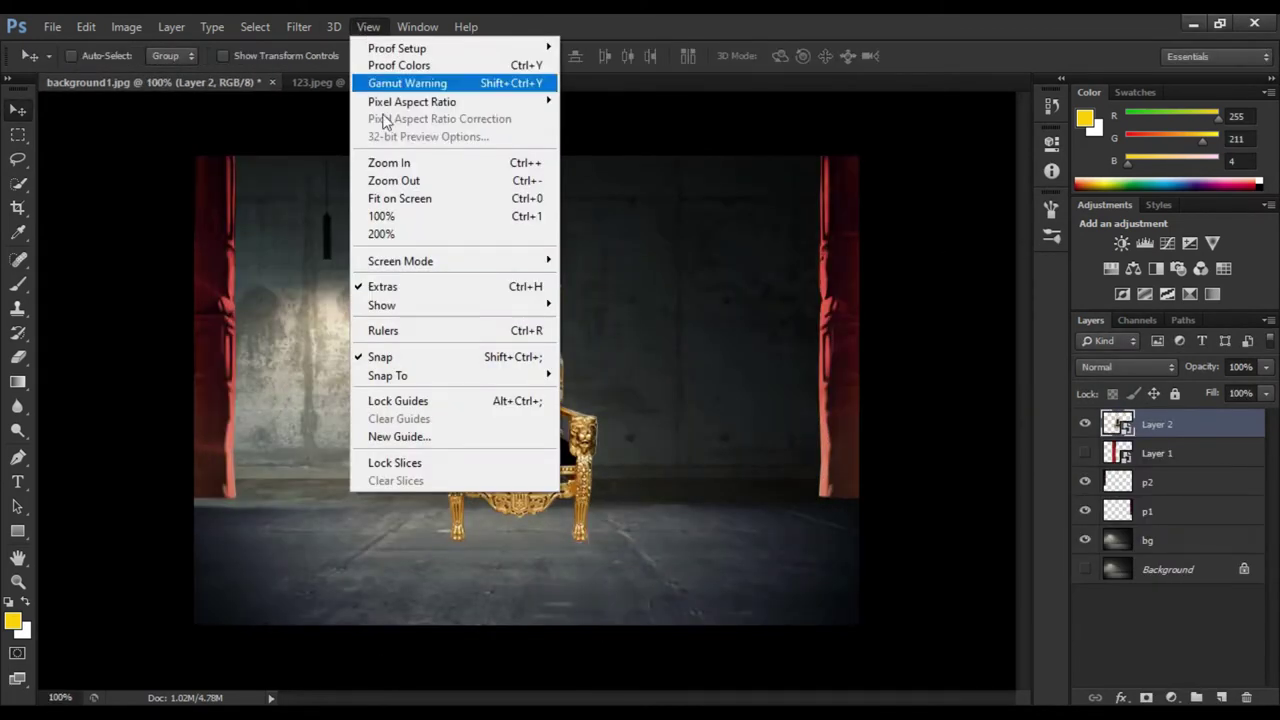
pyautogui.click(399, 436)
pyautogui.press('Return')
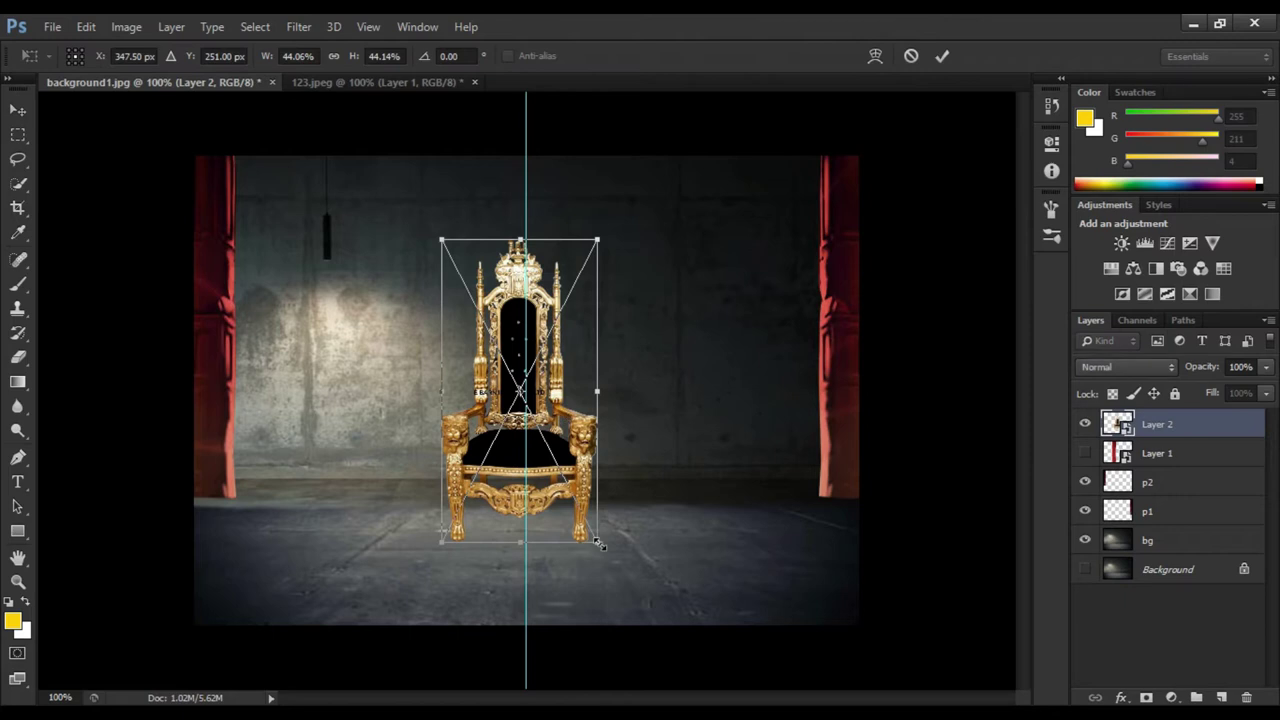
pyautogui.moveTo(600, 544); pyautogui.dragTo(573, 495)
pyautogui.press('Return')
pyautogui.moveTo(508, 377); pyautogui.dragTo(530, 418)
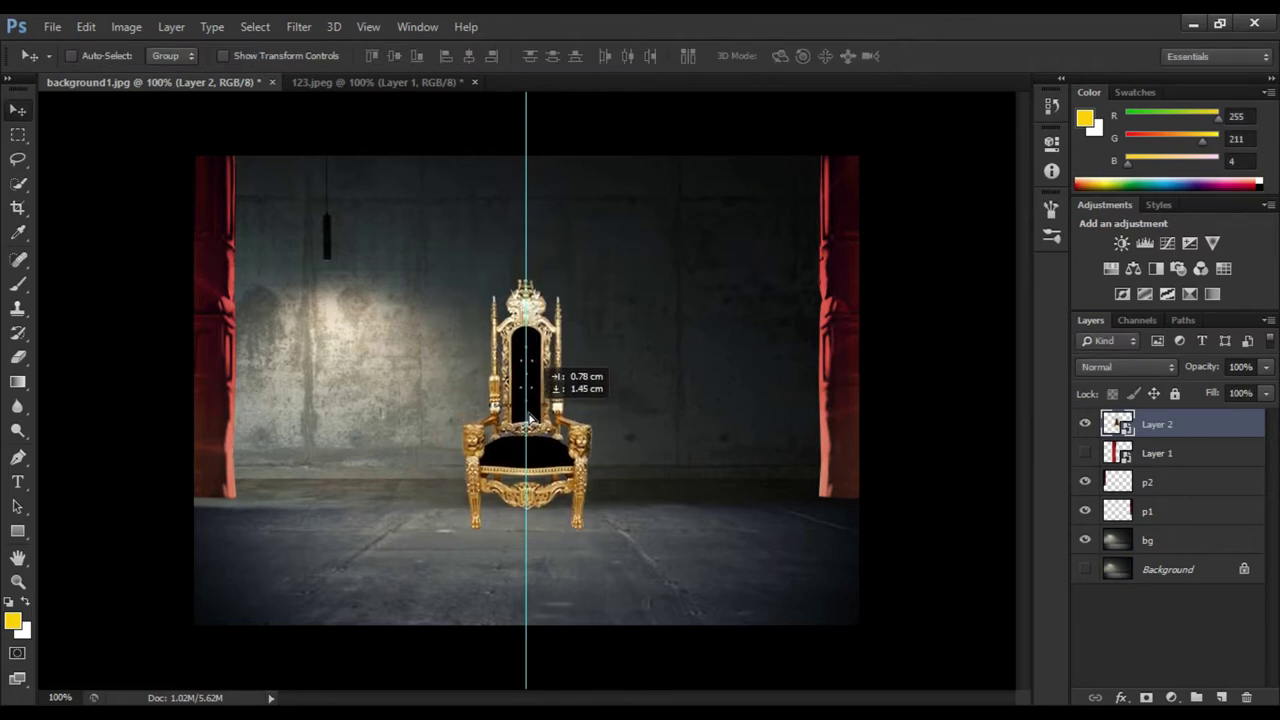
# Shrink the curtain strip, place it left of the throne, and duplicate it to the right
pyautogui.click(1085, 453)
pyautogui.click(1157, 453)
pyautogui.hotkey('ctrl', 't')
pyautogui.hotkey('ctrl', '-')
pyautogui.moveTo(470, 600); pyautogui.dragTo(509, 500)
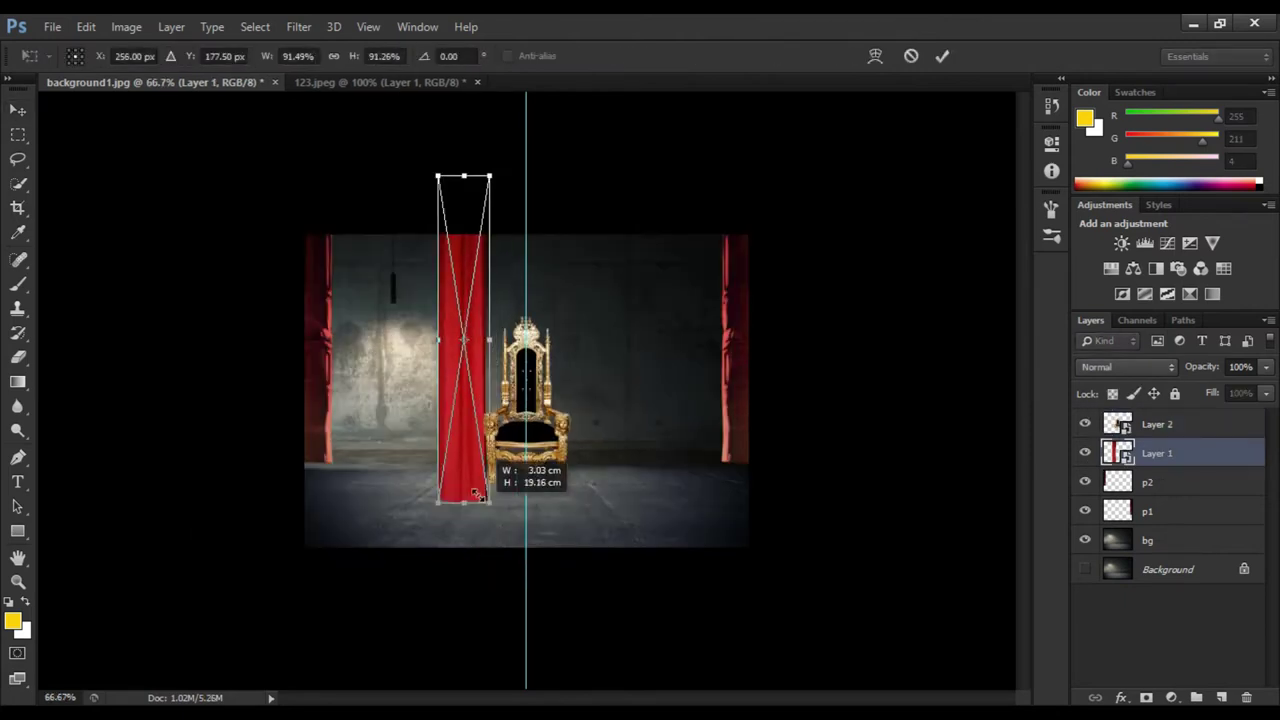
pyautogui.press('Return')
pyautogui.moveTo(437, 352); pyautogui.dragTo(349, 345)
pyautogui.moveTo(335, 296); pyautogui.dragTo(715, 288)
# Add a horizontal guide at 50% and align the left and right curtains
pyautogui.click(368, 26)
pyautogui.click(400, 440)
pyautogui.click(563, 251)
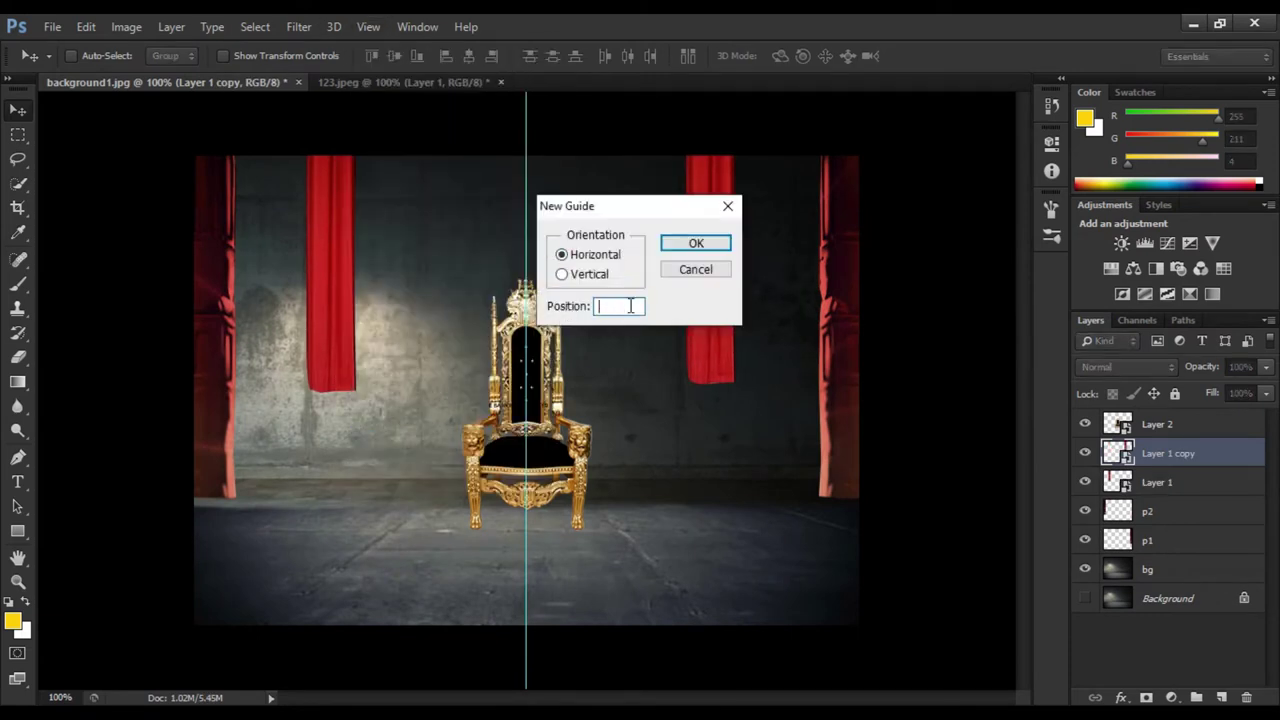
pyautogui.write('50%')
pyautogui.press('Return')
pyautogui.moveTo(331, 283); pyautogui.dragTo(329, 279)
pyautogui.moveTo(455, 228)
pyautogui.mouseDown()
pyautogui.moveTo(300, 243)
pyautogui.moveTo(355, 296)
pyautogui.moveTo(409, 275)
pyautogui.mouseUp()
# Add a shorter curtain copy and raise it to new horizontal guides at 4 and 3 cm
pyautogui.hotkey('ctrl', 't')
pyautogui.moveTo(452, 390); pyautogui.dragTo(452, 318)
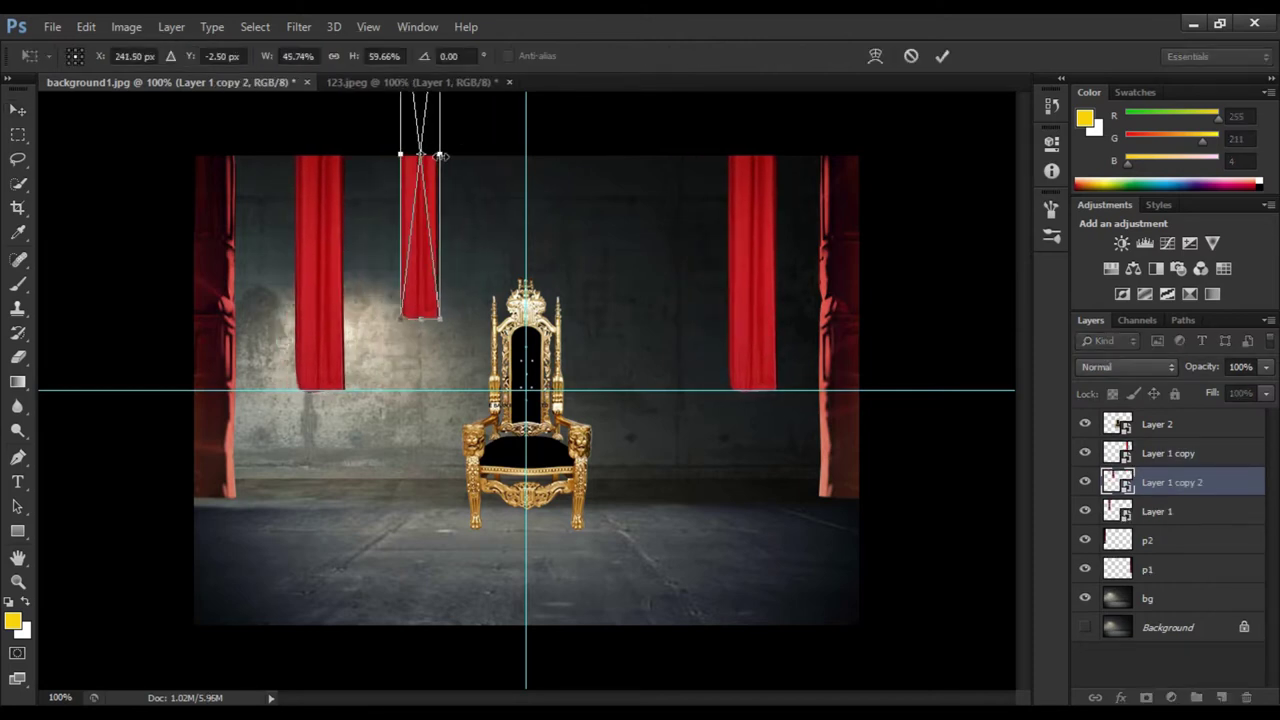
pyautogui.press('Return')
pyautogui.click(368, 26)
pyautogui.click(410, 480)
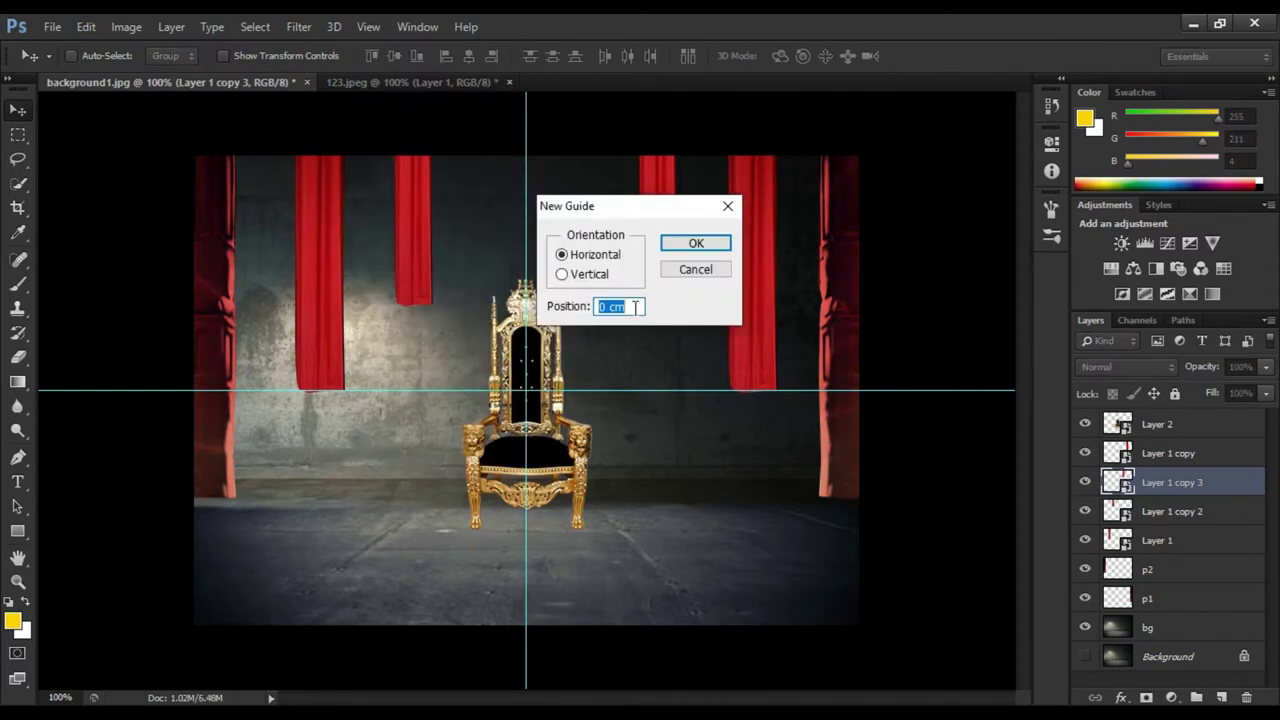
pyautogui.write('4')
pyautogui.press('Return')
pyautogui.click(368, 26)
pyautogui.click(389, 434)
pyautogui.write('30')
pyautogui.press('Return')
pyautogui.moveTo(410, 272); pyautogui.dragTo(410, 262)
# Clear all guides, then rasterize and merge the curtain layers together
pyautogui.click(368, 26)
pyautogui.click(390, 414)
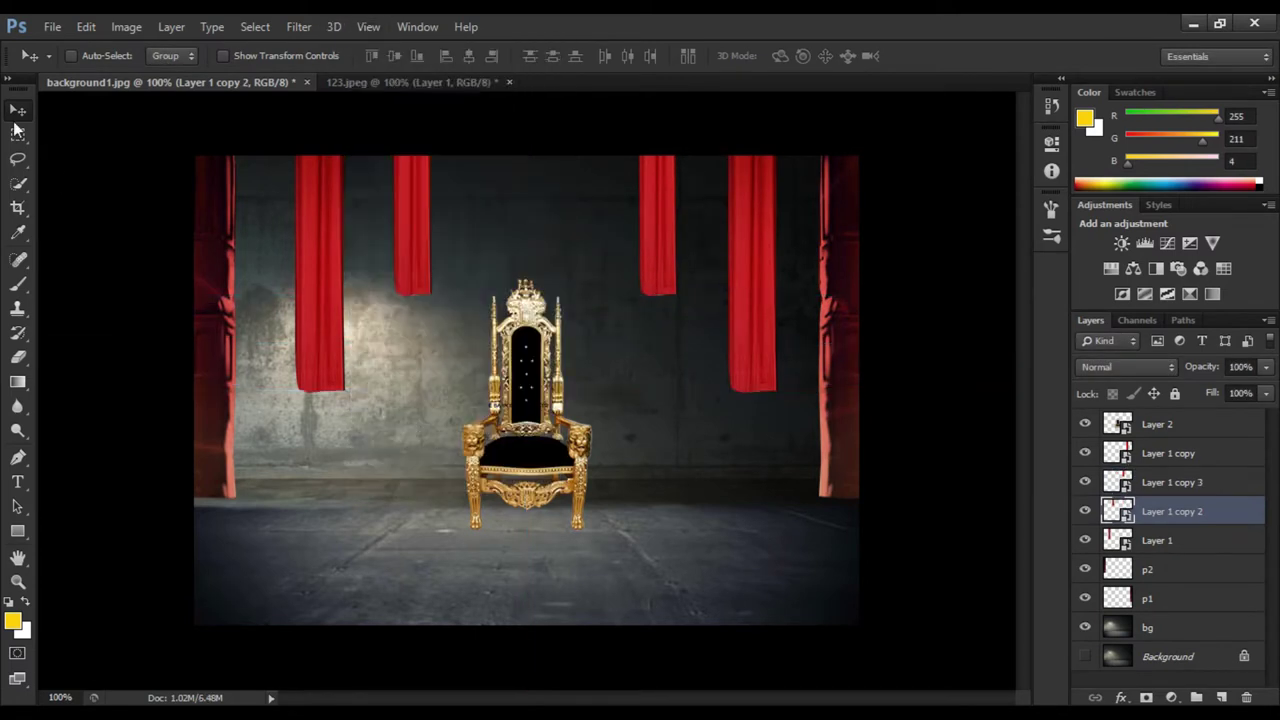
pyautogui.click(1160, 453)
pyautogui.rightClick(1160, 453)
pyautogui.click(865, 295)
pyautogui.hotkey('ctrl', 'e')
pyautogui.rightClick(1160, 482)
pyautogui.click(831, 294)
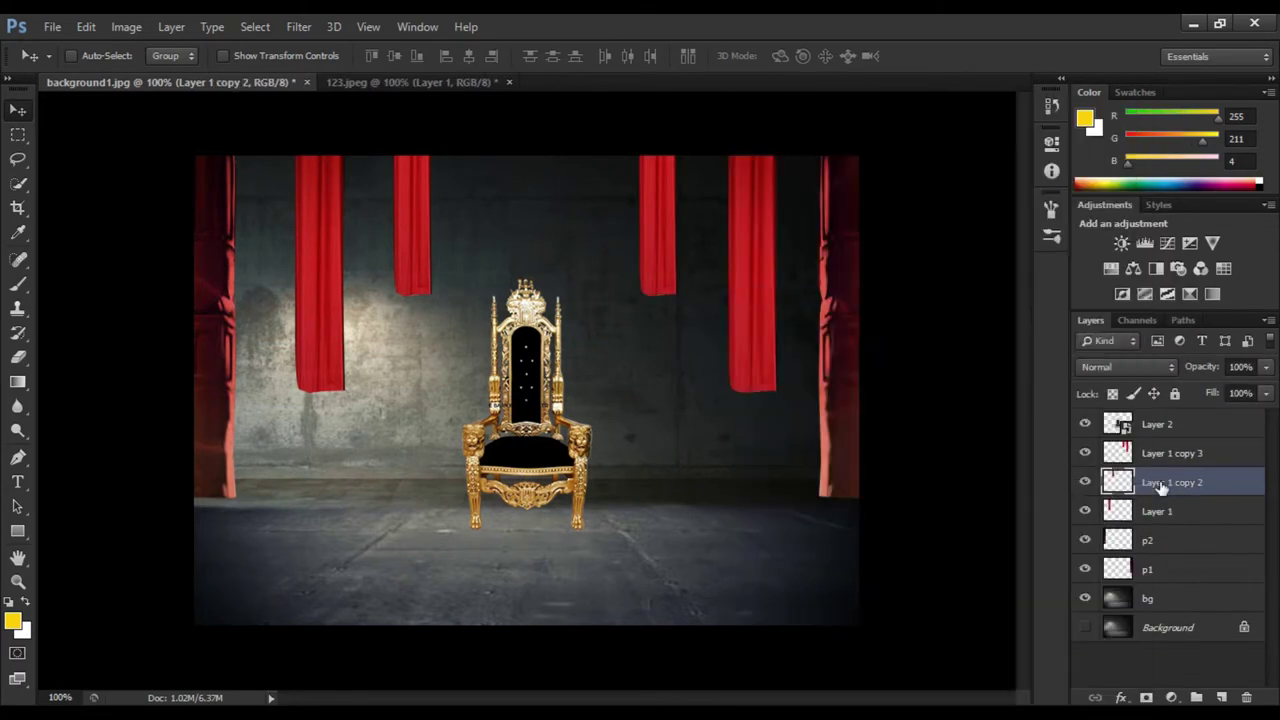
pyautogui.hotkey('ctrl', 'e')
# Rename the merged curtain layers c1 and c2
pyautogui.click(1085, 453)
pyautogui.doubleClick(1157, 482)
pyautogui.write('c1')
pyautogui.hotkey('shift', 'Tab')
pyautogui.write('c2')
pyautogui.hotkey('shift', 'Tab')
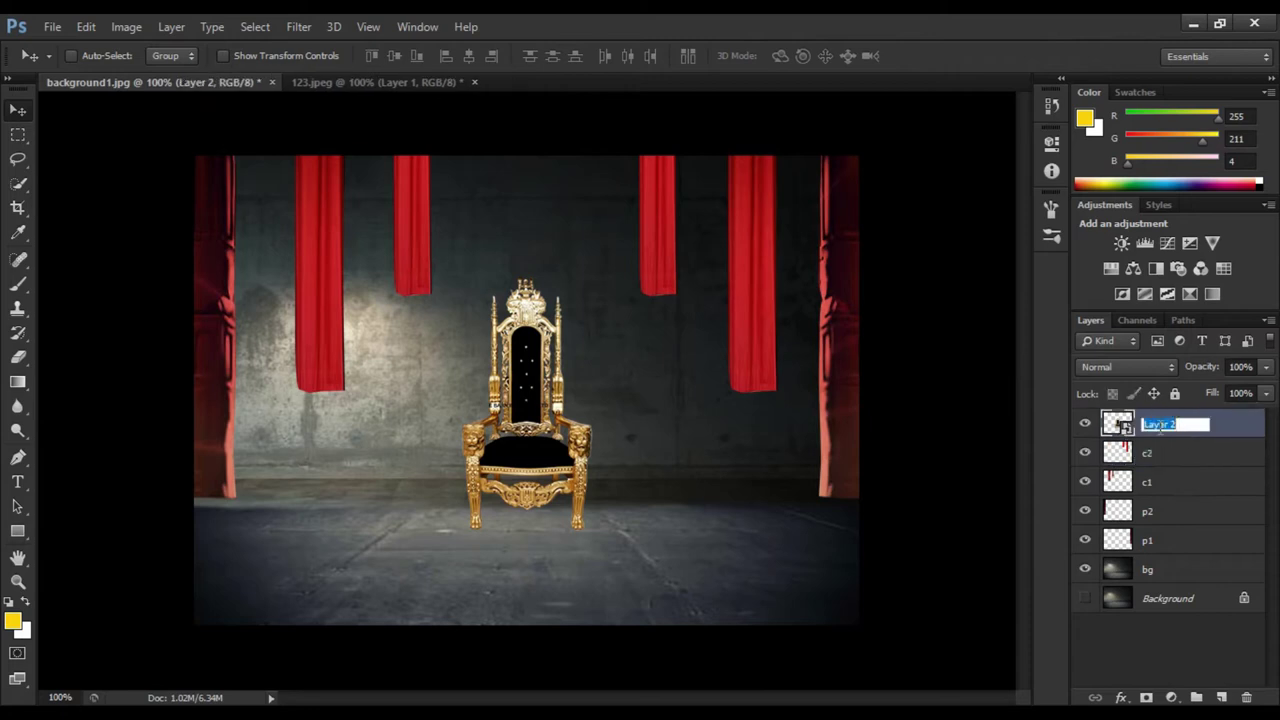
# Bring the joker 1 image into the room and scale him onto the throne
pyautogui.click(52, 26)
pyautogui.click(70, 66)
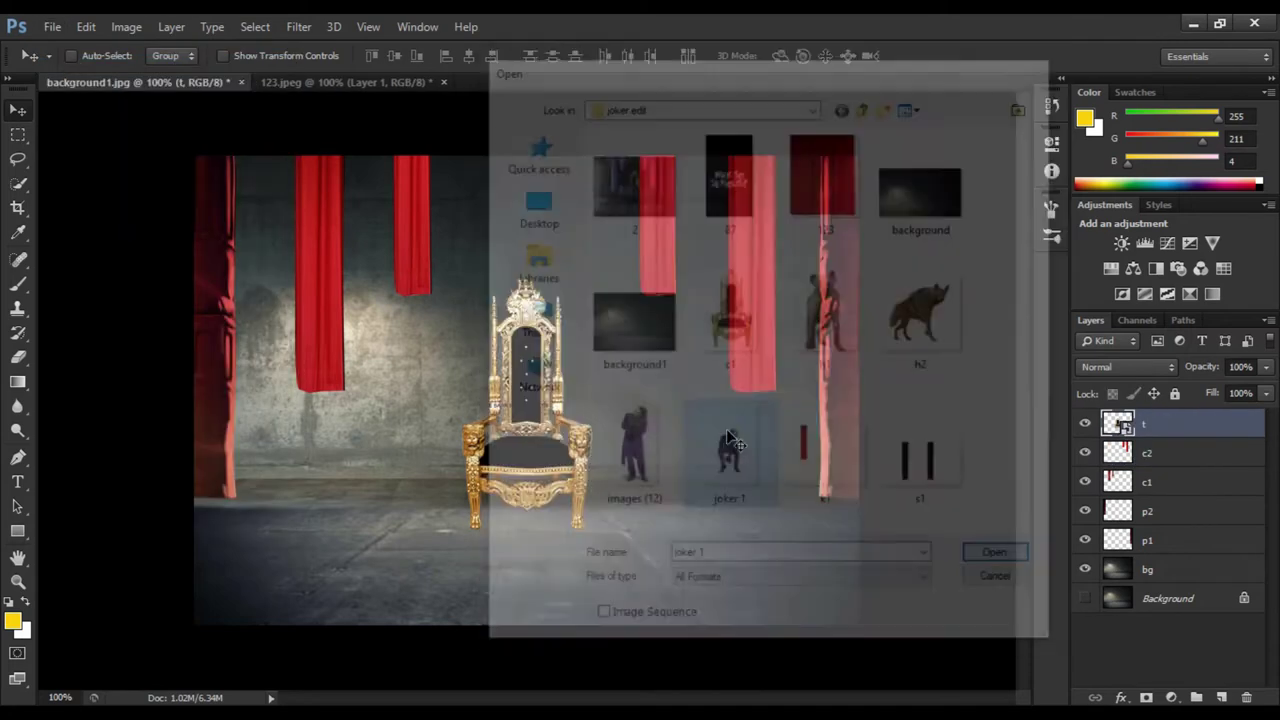
pyautogui.doubleClick(657, 429)
pyautogui.click(766, 379)
pyautogui.hotkey('ctrl', 't')
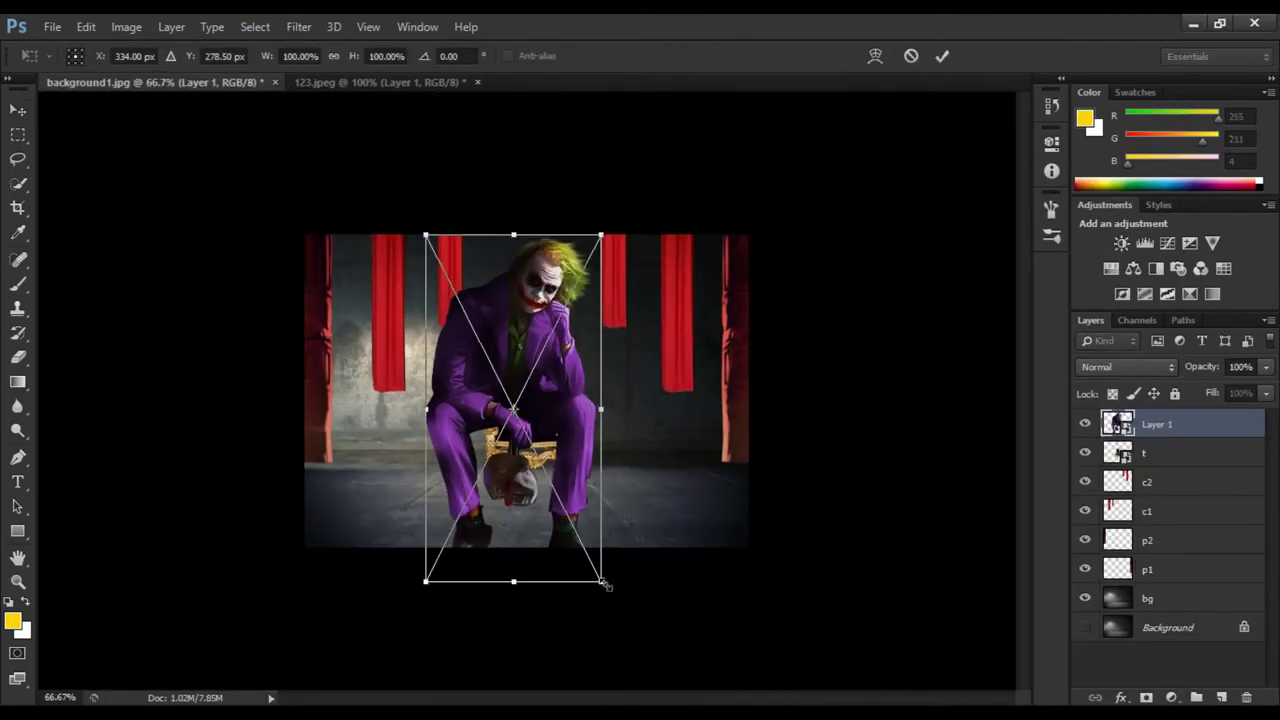
pyautogui.moveTo(530, 420); pyautogui.dragTo(549, 466)
pyautogui.hotkey('ctrl', 't')
pyautogui.press('Return')
# Refine the Joker's size and position on the throne
pyautogui.press('Return')
pyautogui.moveTo(548, 420); pyautogui.dragTo(560, 467)
pyautogui.hotkey('ctrl', 't')
pyautogui.press('Return')
pyautogui.hotkey('ctrl', 't')
pyautogui.press('Return')
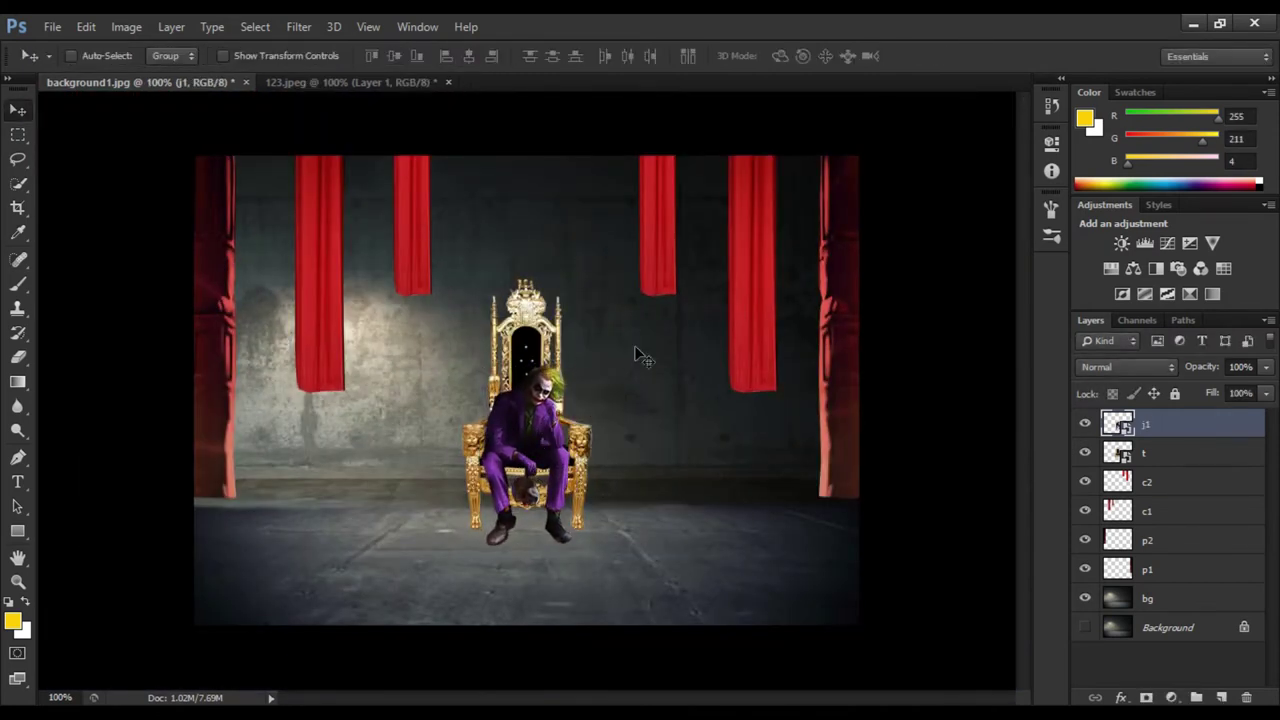
pyautogui.hotkey('ctrl', '+')
pyautogui.hotkey('ctrl', '-')
# Check the image size, then crop the top and bottom of the scene
pyautogui.click(126, 27)
pyautogui.click(160, 176)
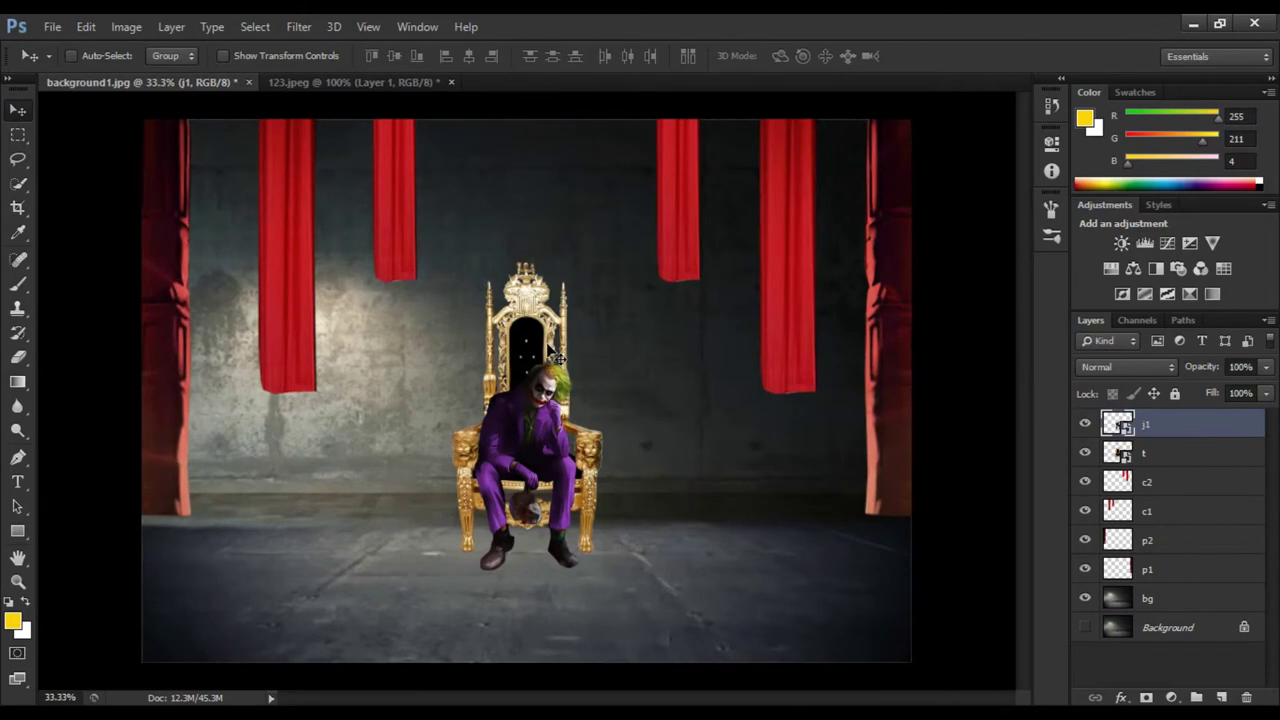
pyautogui.hotkey('ctrl', '-')
pyautogui.press('c')
pyautogui.moveTo(532, 188); pyautogui.dragTo(529, 192)
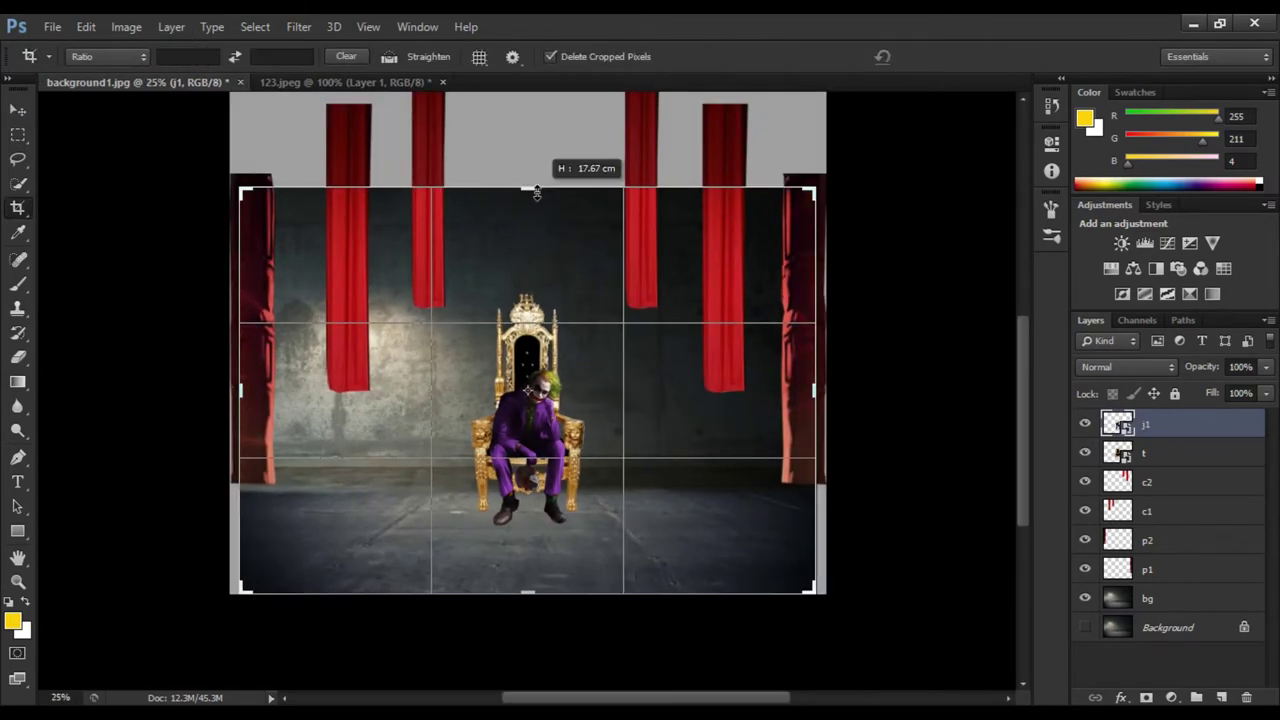
pyautogui.moveTo(528, 592); pyautogui.dragTo(529, 590)
pyautogui.press('Return')
# Crop both sides so the scene is 24.39 cm wide
pyautogui.press('v')
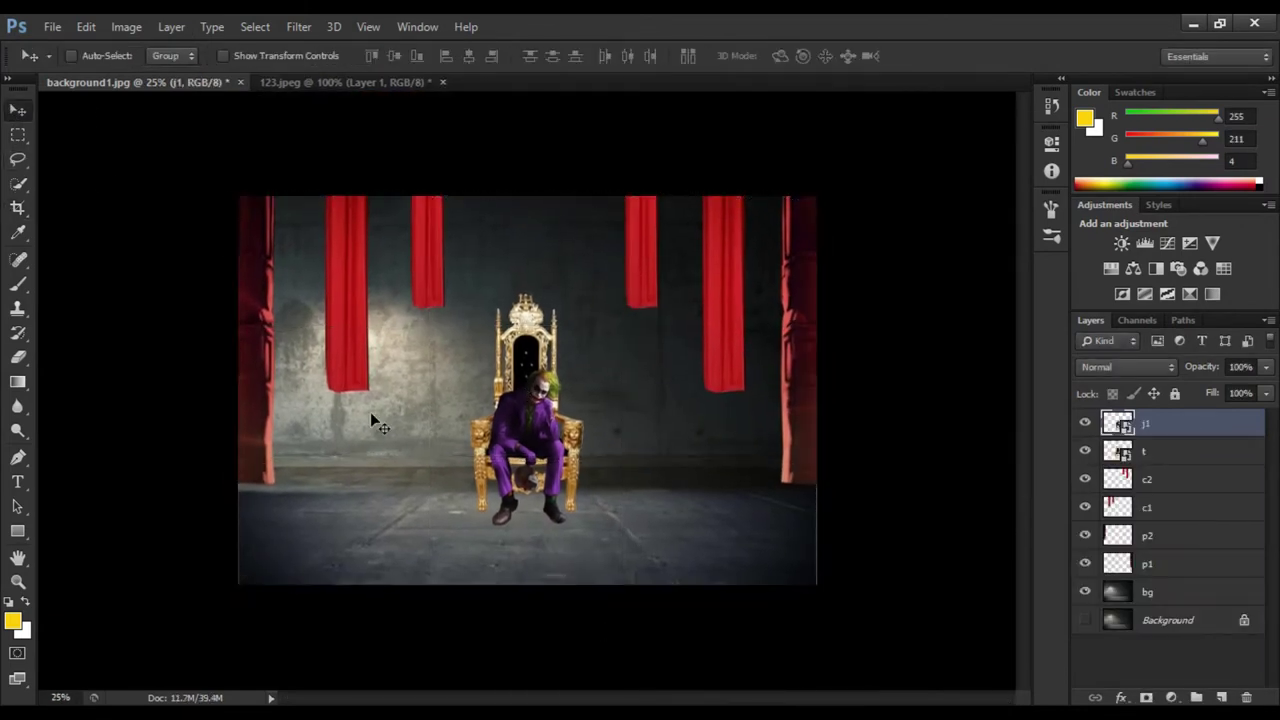
pyautogui.press('c')
pyautogui.moveTo(240, 390); pyautogui.dragTo(250, 390)
pyautogui.moveTo(816, 390); pyautogui.dragTo(806, 392)
pyautogui.press('Return')
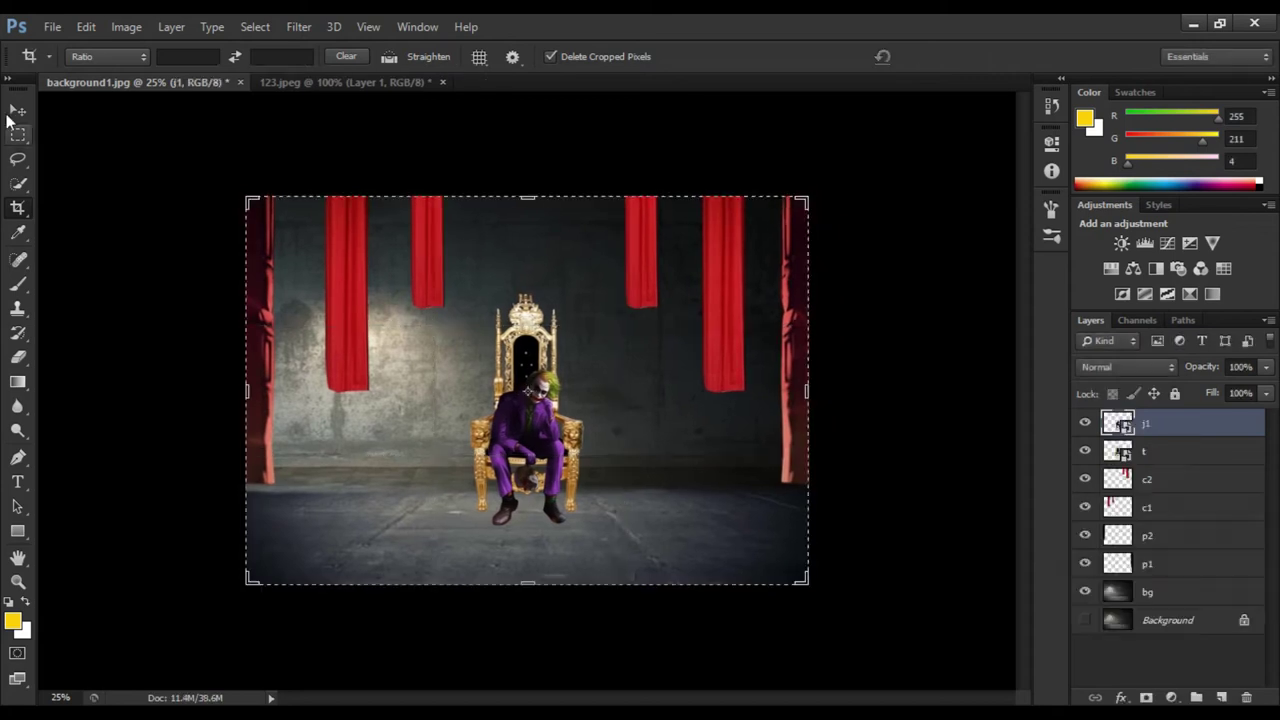
pyautogui.press('v')
pyautogui.hotkey('ctrl', 'shift', 's')
# Place the first hyena beside the throne, scaled to about 29%
pyautogui.moveTo(600, 106); pyautogui.dragTo(682, 265)
pyautogui.hotkey('ctrl', 't')
pyautogui.moveTo(500, 510); pyautogui.dragTo(445, 562)
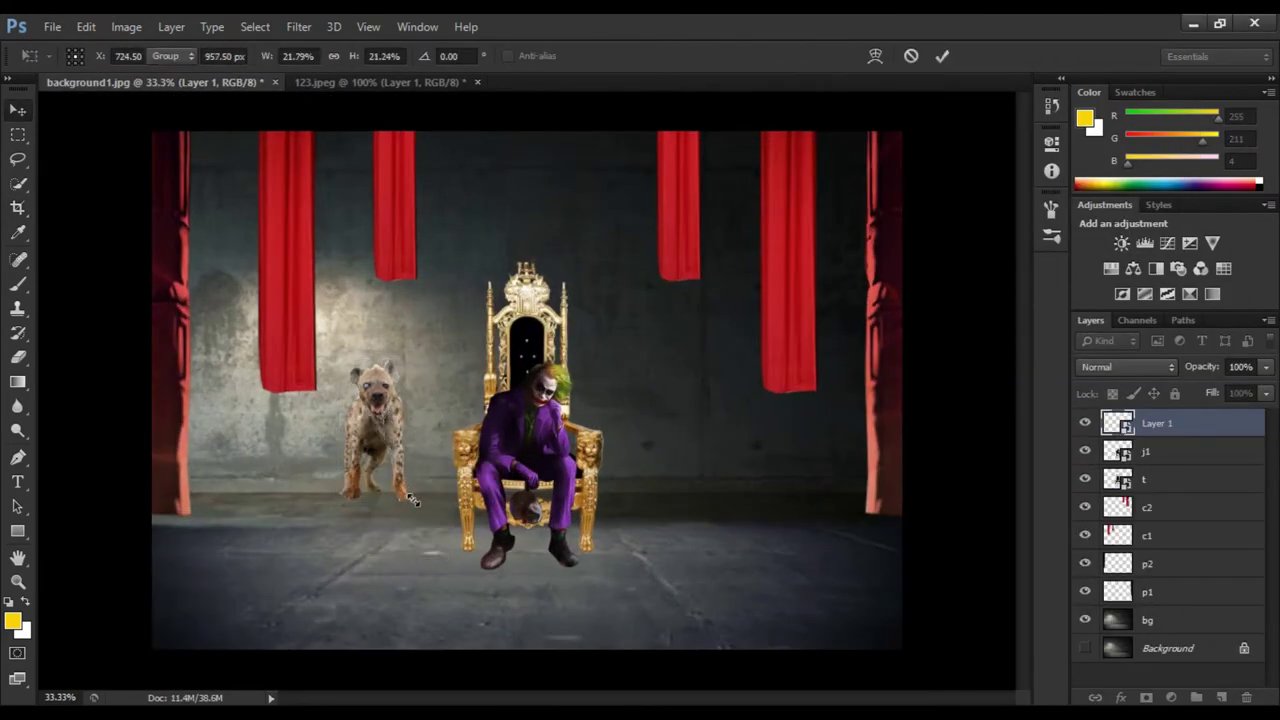
pyautogui.press('Return')
# Bring the second hyena from h2.png in beside the throne's right side
pyautogui.hotkey('ctrl', 'o')
pyautogui.doubleClick(956, 323)
pyautogui.hotkey('ctrl', 'w')
pyautogui.moveTo(900, 560)
pyautogui.mouseDown()
pyautogui.moveTo(600, 460)
pyautogui.moveTo(628, 478)
pyautogui.moveTo(613, 493)
pyautogui.mouseUp()
pyautogui.click(654, 291)
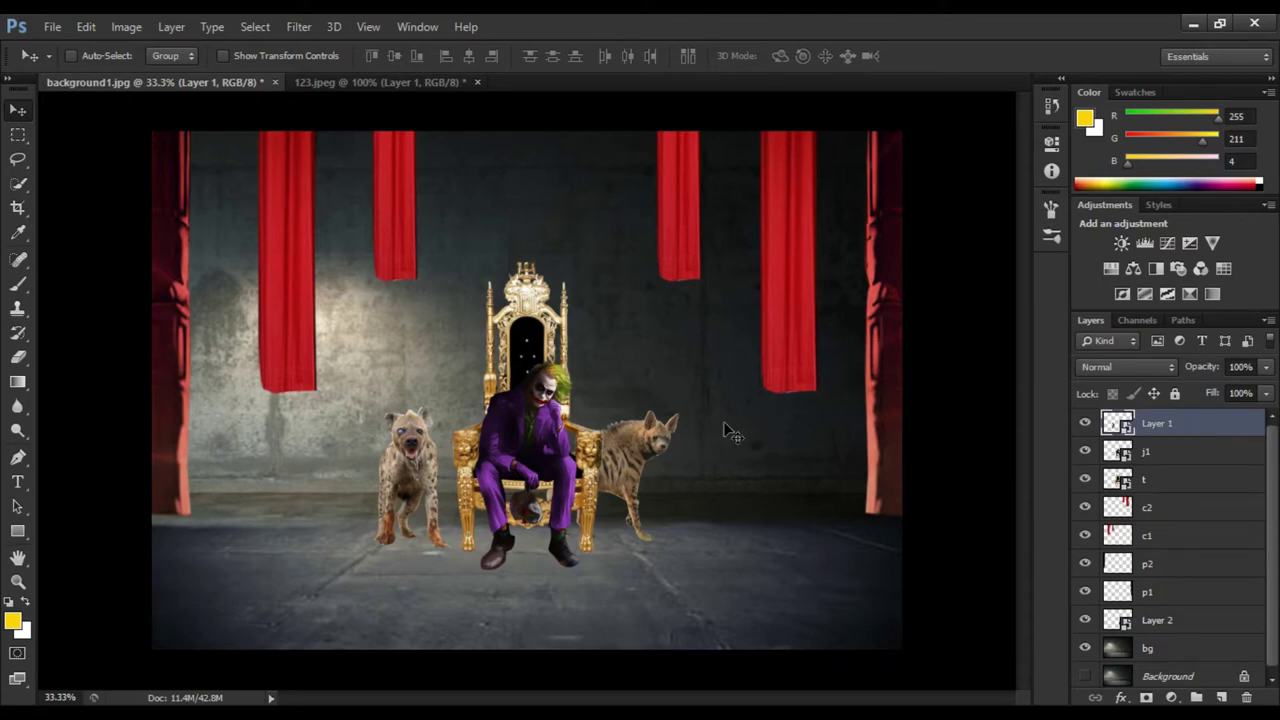
pyautogui.press('Return')
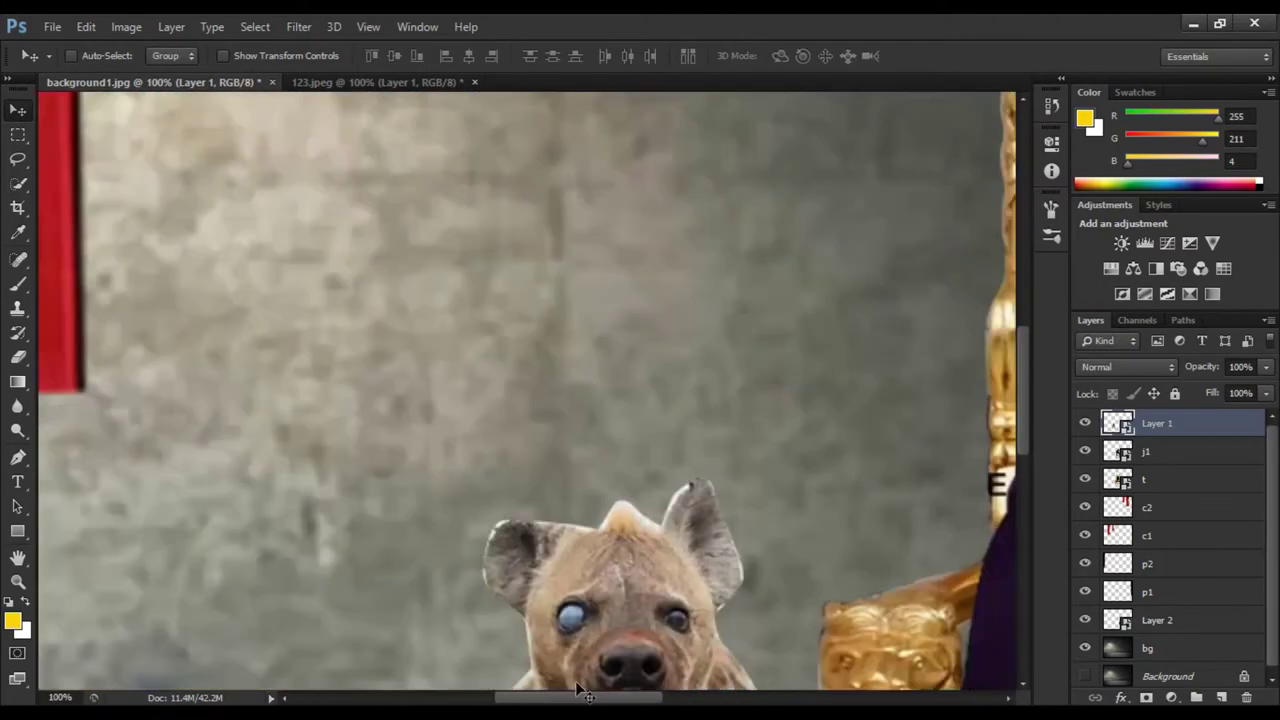
# Check the image size, hide all but the bg and pillar layers, and select p1
pyautogui.click(126, 26)
pyautogui.click(165, 168)
pyautogui.press('Return')
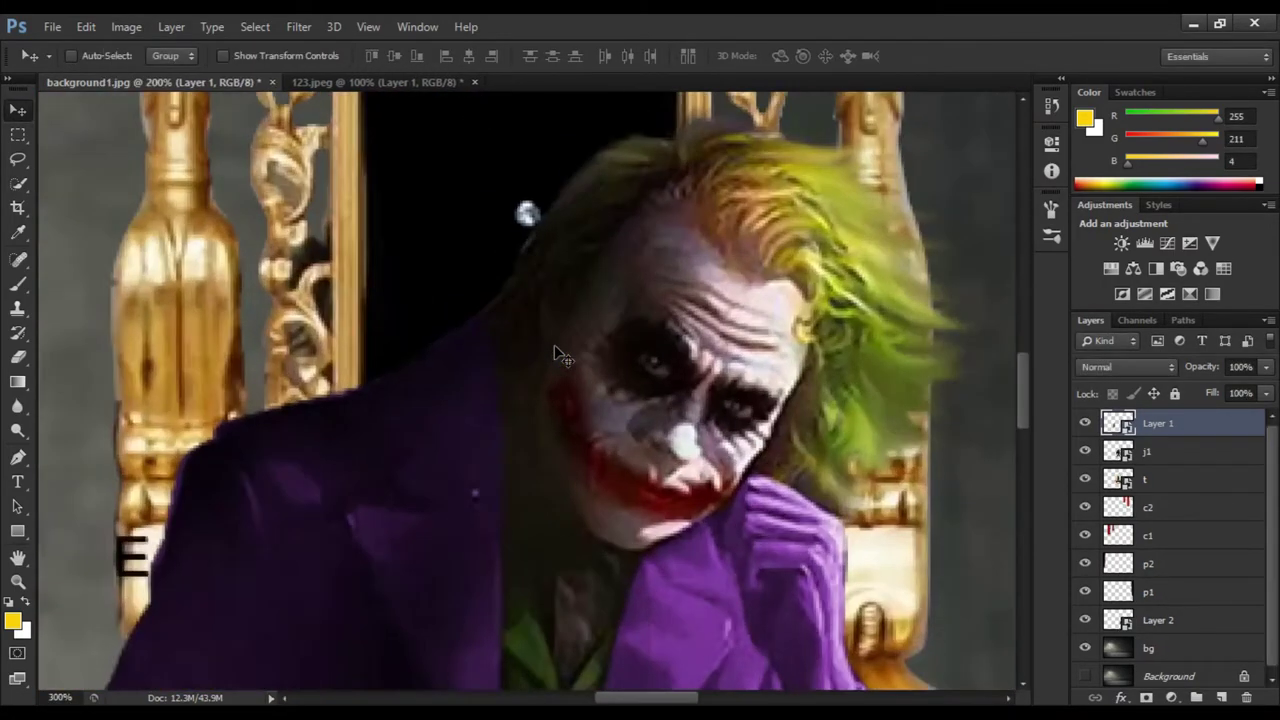
pyautogui.moveTo(1086, 435); pyautogui.dragTo(1085, 535)
pyautogui.click(1150, 591)
pyautogui.click(1085, 620)
pyautogui.click(126, 26)
pyautogui.click(392, 73)
pyautogui.press('Return')
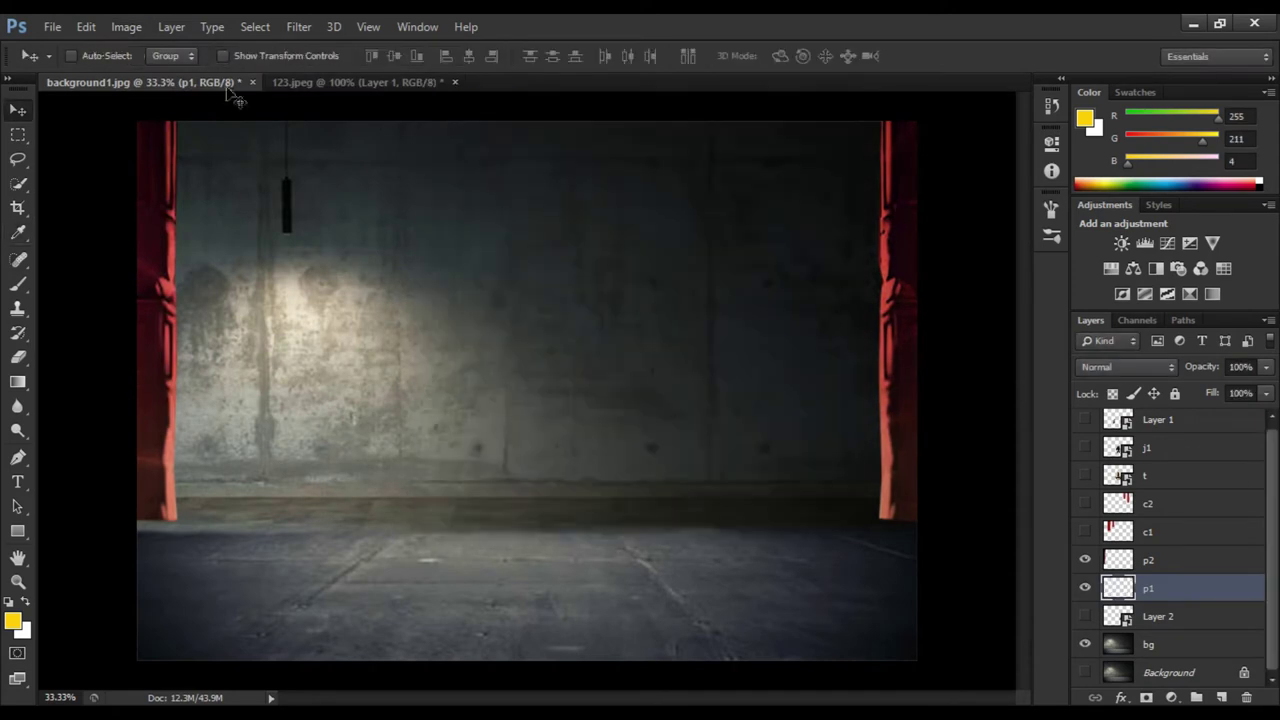
# Colorize side drapes p1 and p2 grey, darkening p2 to about -54 lightness
pyautogui.click(126, 26)
pyautogui.click(379, 169)
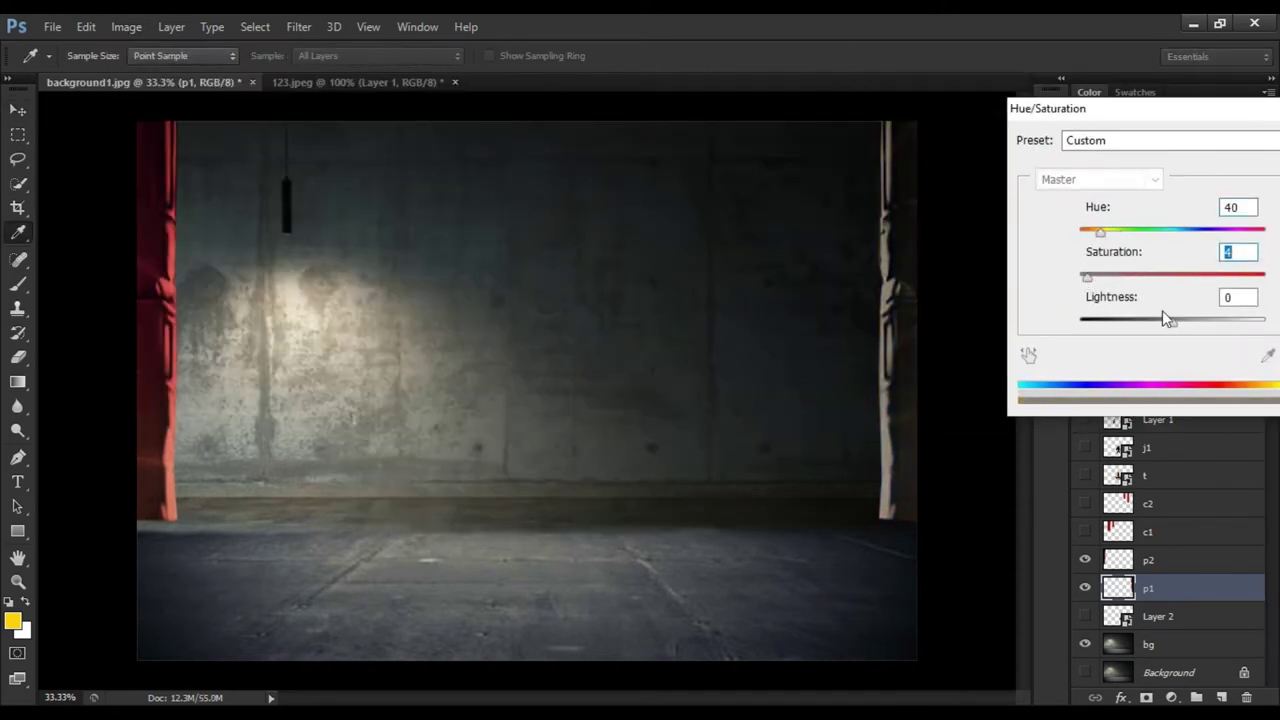
pyautogui.click(809, 287)
pyautogui.click(1150, 560)
pyautogui.click(126, 26)
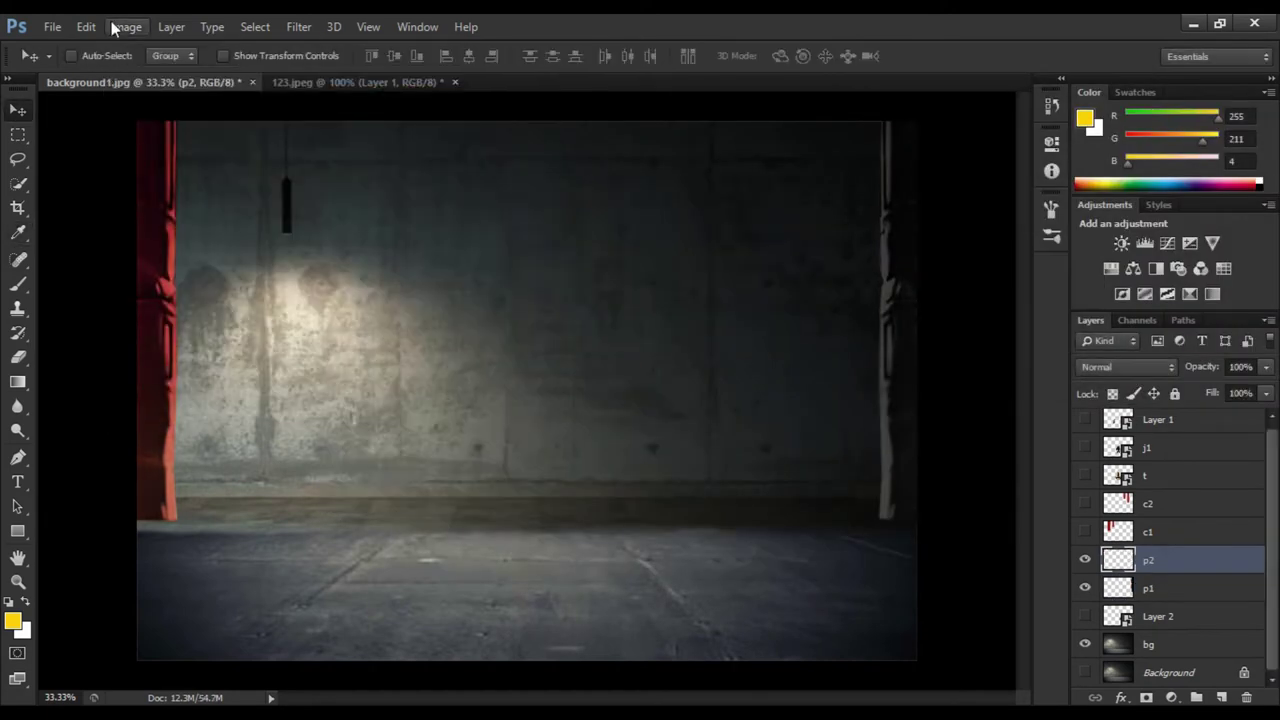
pyautogui.click(126, 26)
pyautogui.click(379, 169)
pyautogui.click(780, 488)
pyautogui.moveTo(556, 421); pyautogui.dragTo(537, 425)
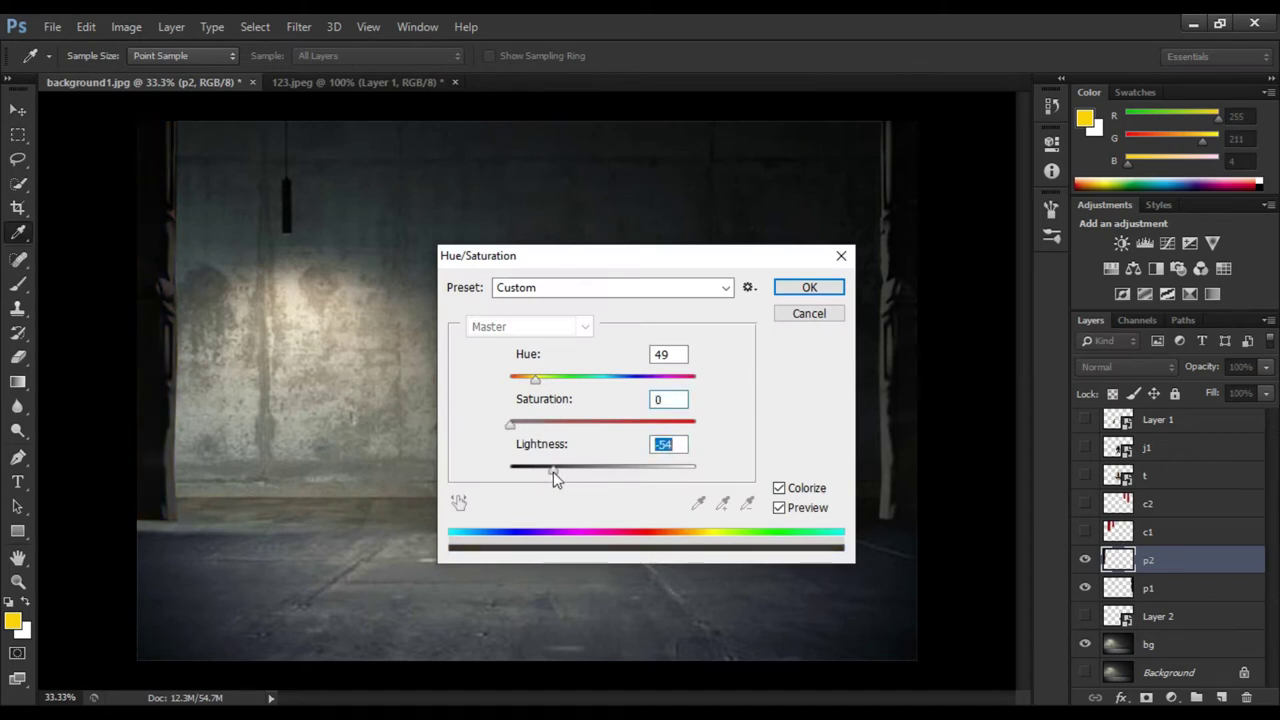
pyautogui.click(809, 287)
# Colorize the c1 hanging curtains a dark purple with Hue/Saturation
pyautogui.click(1085, 532)
pyautogui.click(126, 26)
pyautogui.click(1150, 532)
pyautogui.click(126, 26)
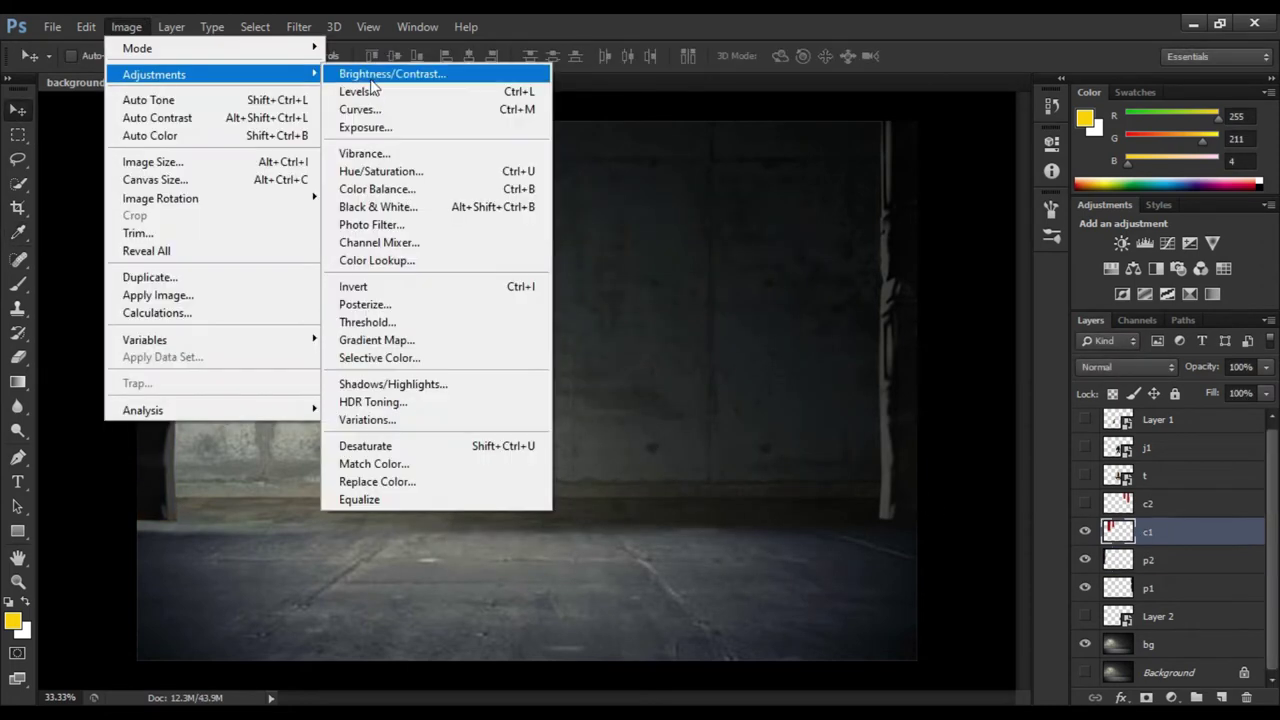
pyautogui.click(380, 171)
pyautogui.click(780, 488)
pyautogui.moveTo(533, 380); pyautogui.dragTo(651, 380)
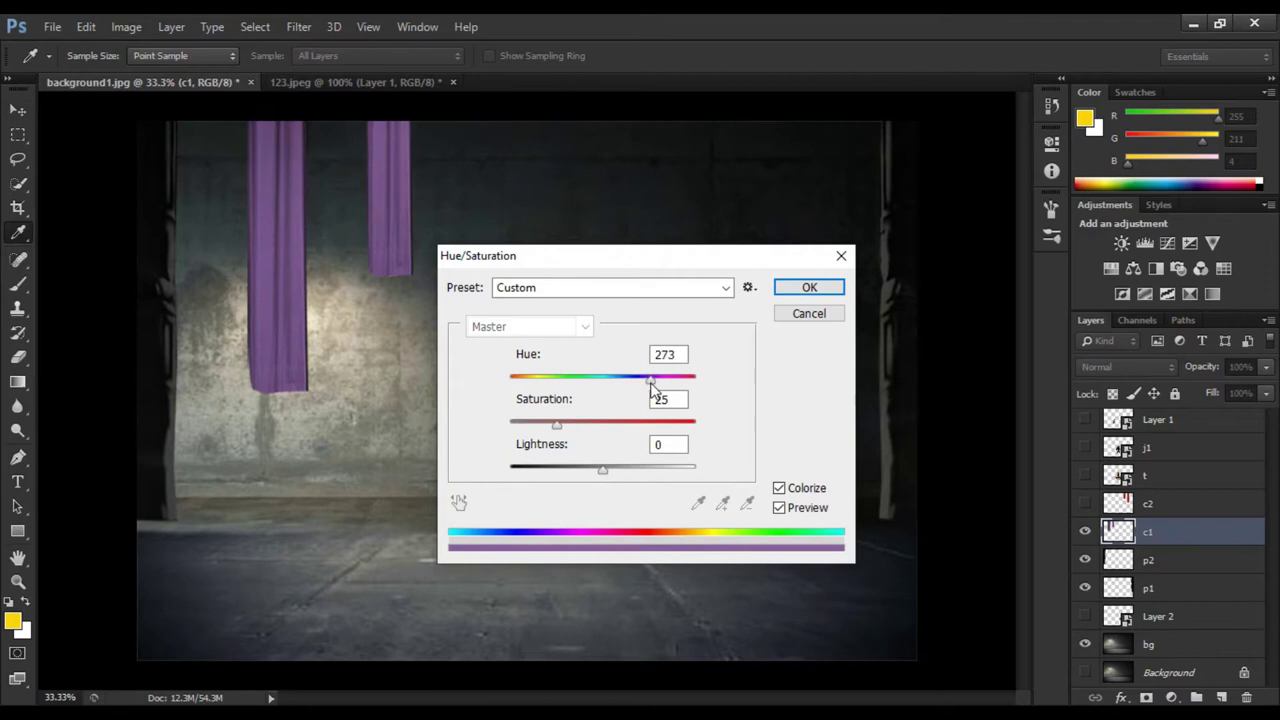
pyautogui.moveTo(600, 470); pyautogui.dragTo(566, 470)
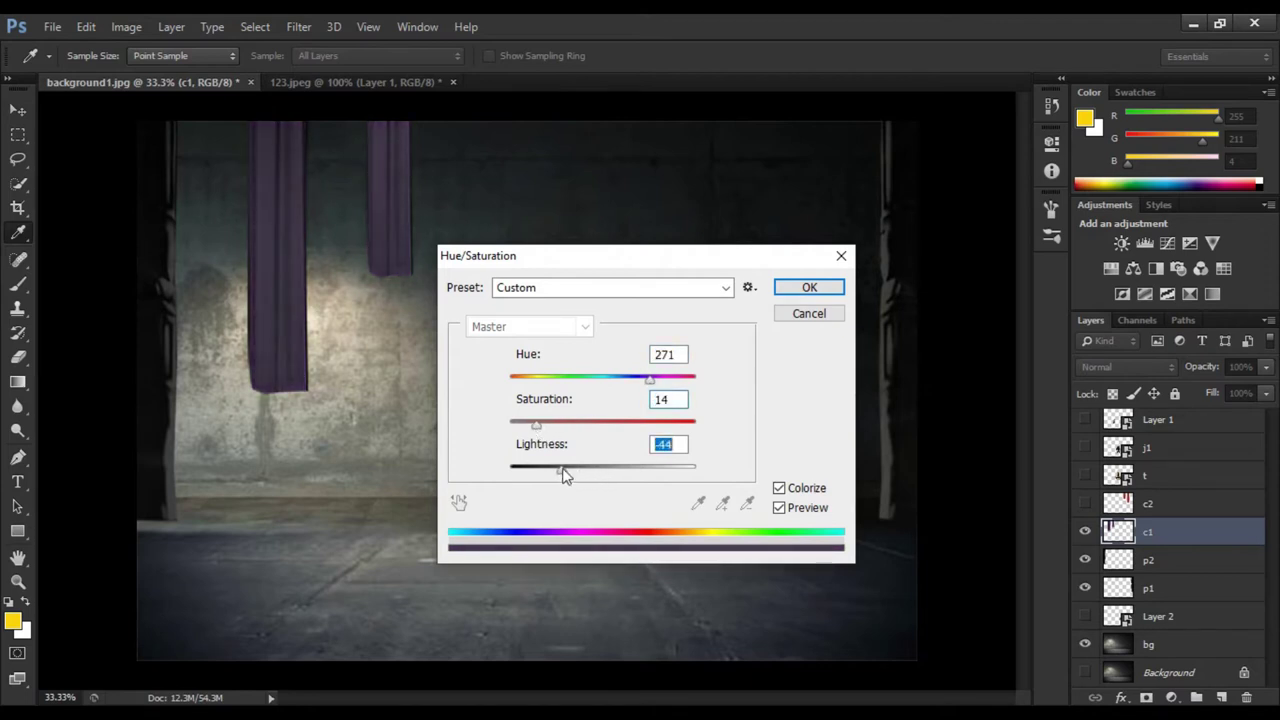
pyautogui.click(809, 287)
# Shift the c2 curtains from red to a darker, more saturated mauve
pyautogui.click(1085, 503)
pyautogui.click(1150, 503)
pyautogui.click(126, 26)
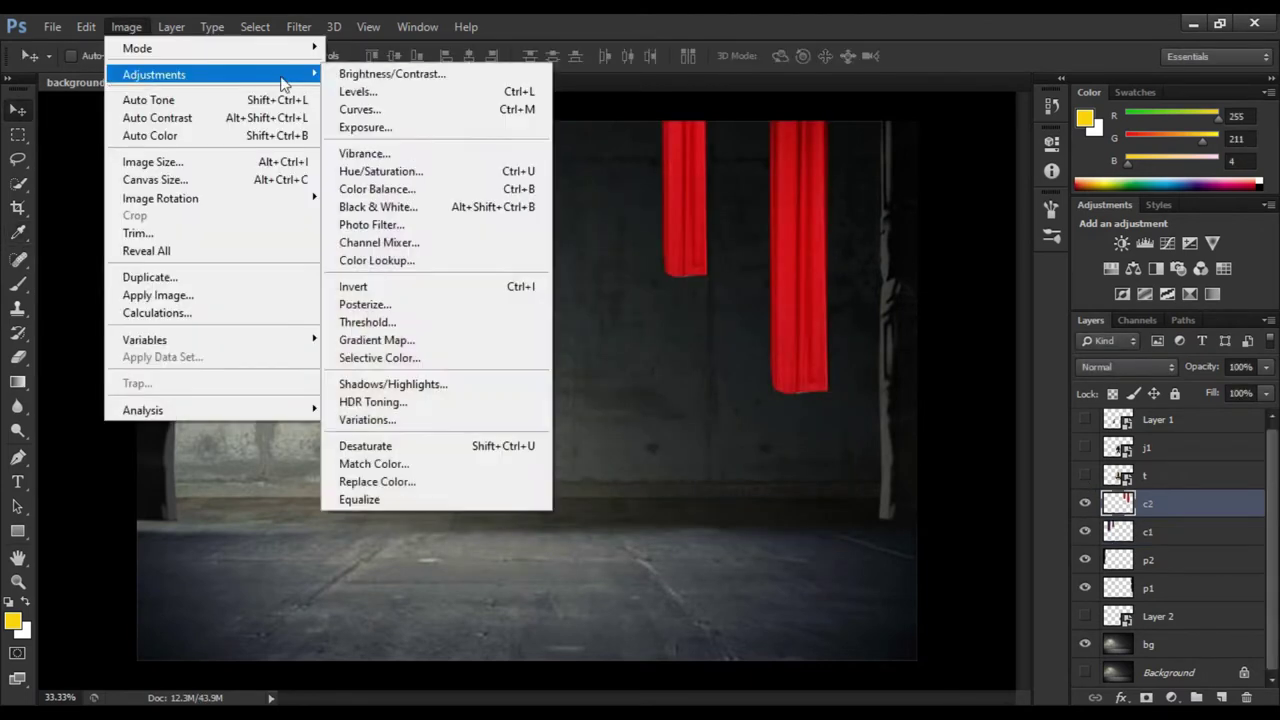
pyautogui.click(380, 171)
pyautogui.moveTo(346, 328); pyautogui.dragTo(493, 330)
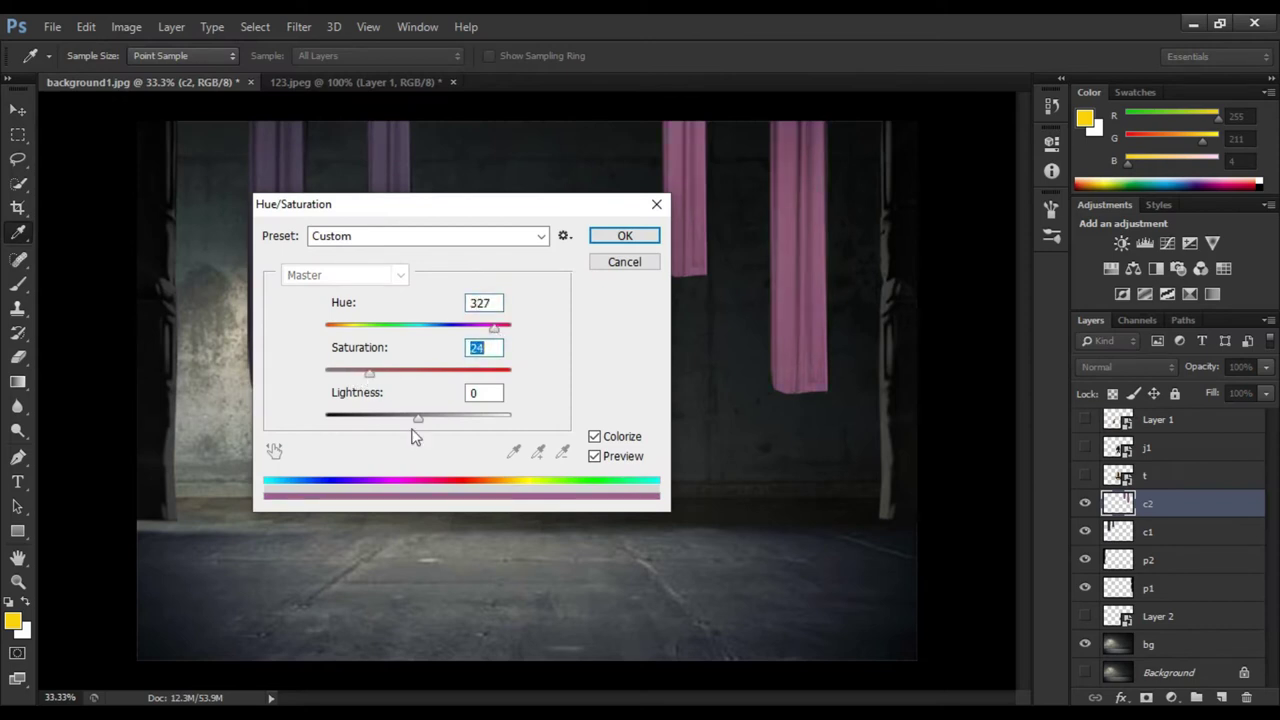
pyautogui.moveTo(418, 417); pyautogui.dragTo(400, 417)
pyautogui.moveTo(463, 207); pyautogui.dragTo(579, 402)
pyautogui.moveTo(512, 612); pyautogui.dragTo(502, 618)
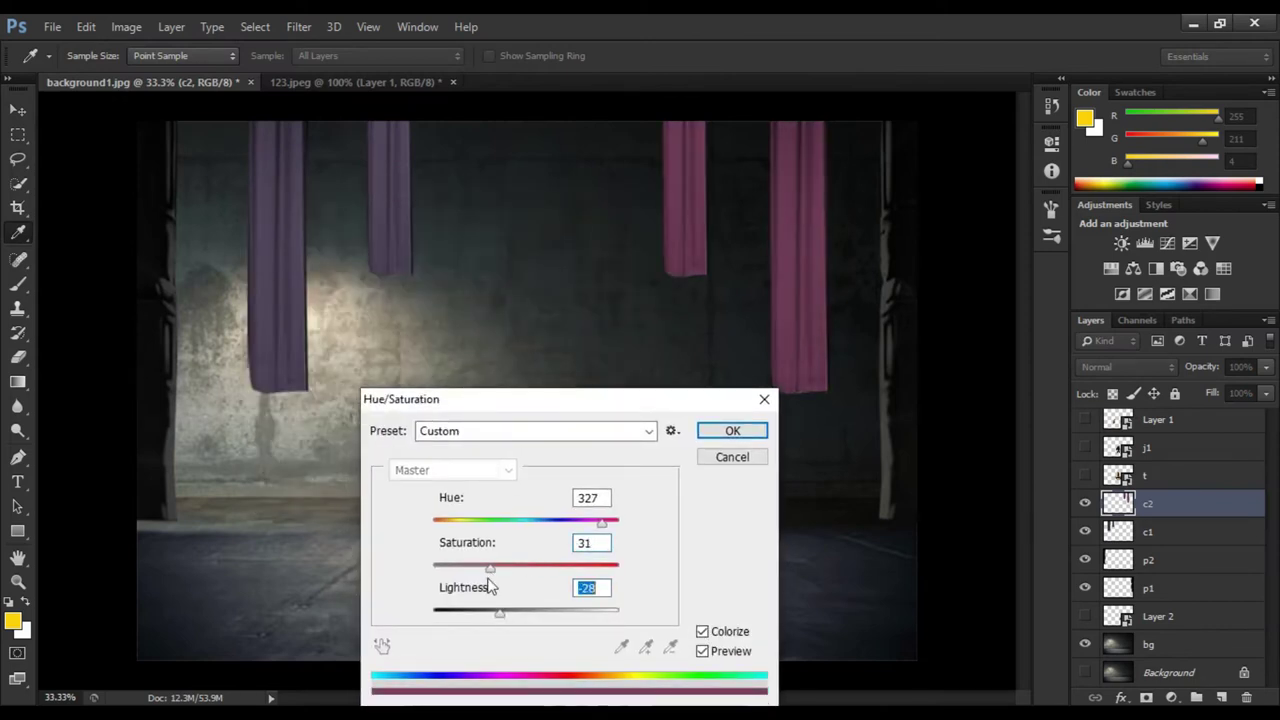
pyautogui.press('Return')
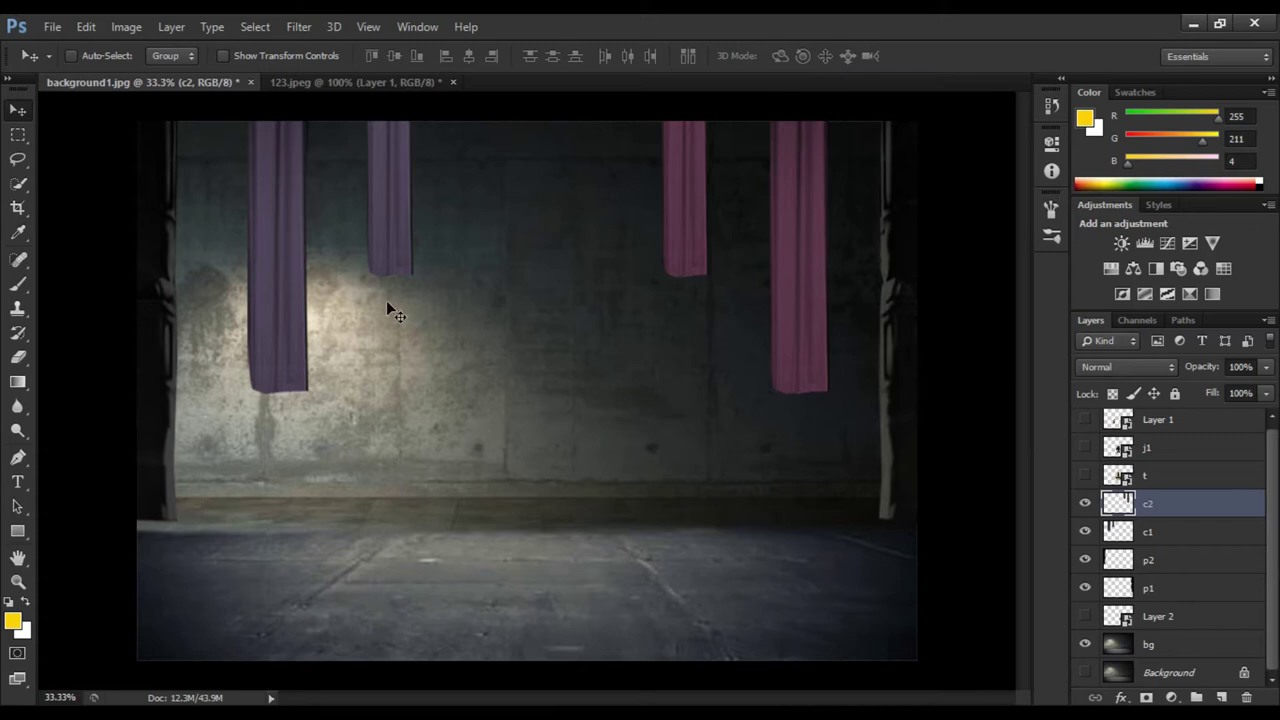
# Colorize throne layer t a desaturated silvery purple at -30 lightness, then hide it
pyautogui.click(1085, 475)
pyautogui.click(1188, 480)
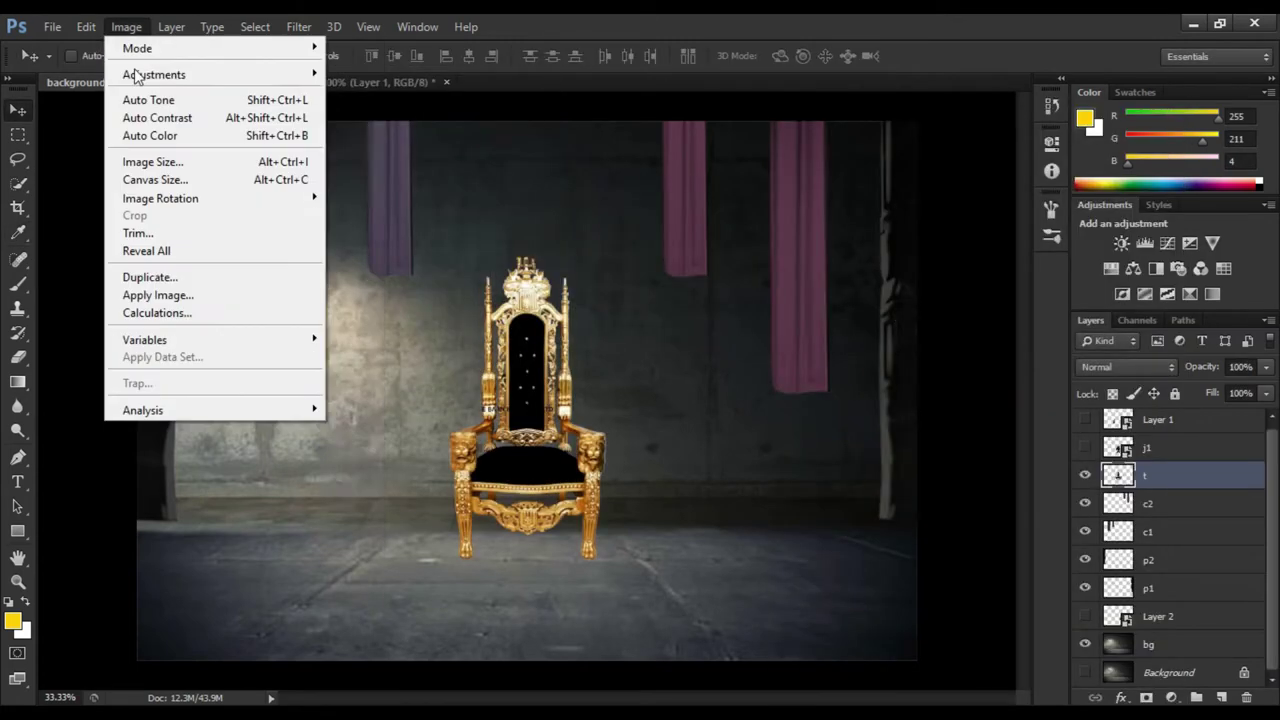
pyautogui.click(126, 27)
pyautogui.click(380, 167)
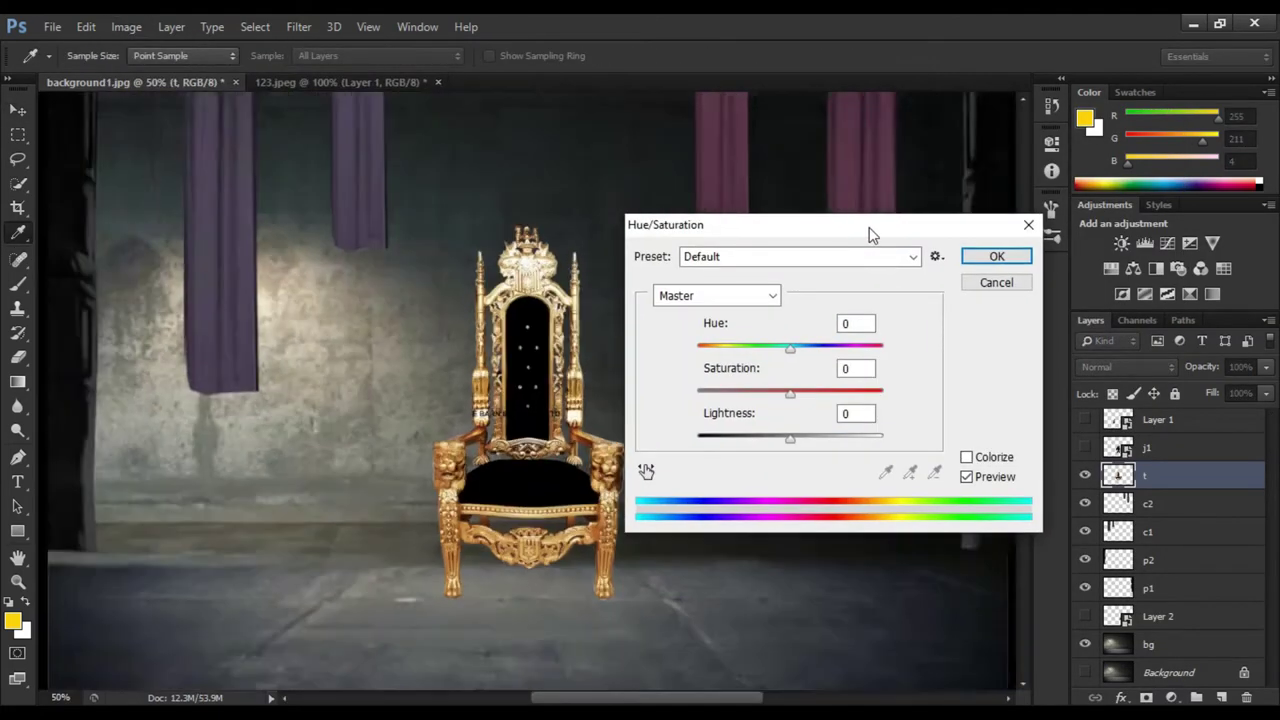
pyautogui.click(966, 457)
pyautogui.moveTo(722, 347); pyautogui.dragTo(705, 347)
pyautogui.moveTo(744, 391); pyautogui.dragTo(735, 391)
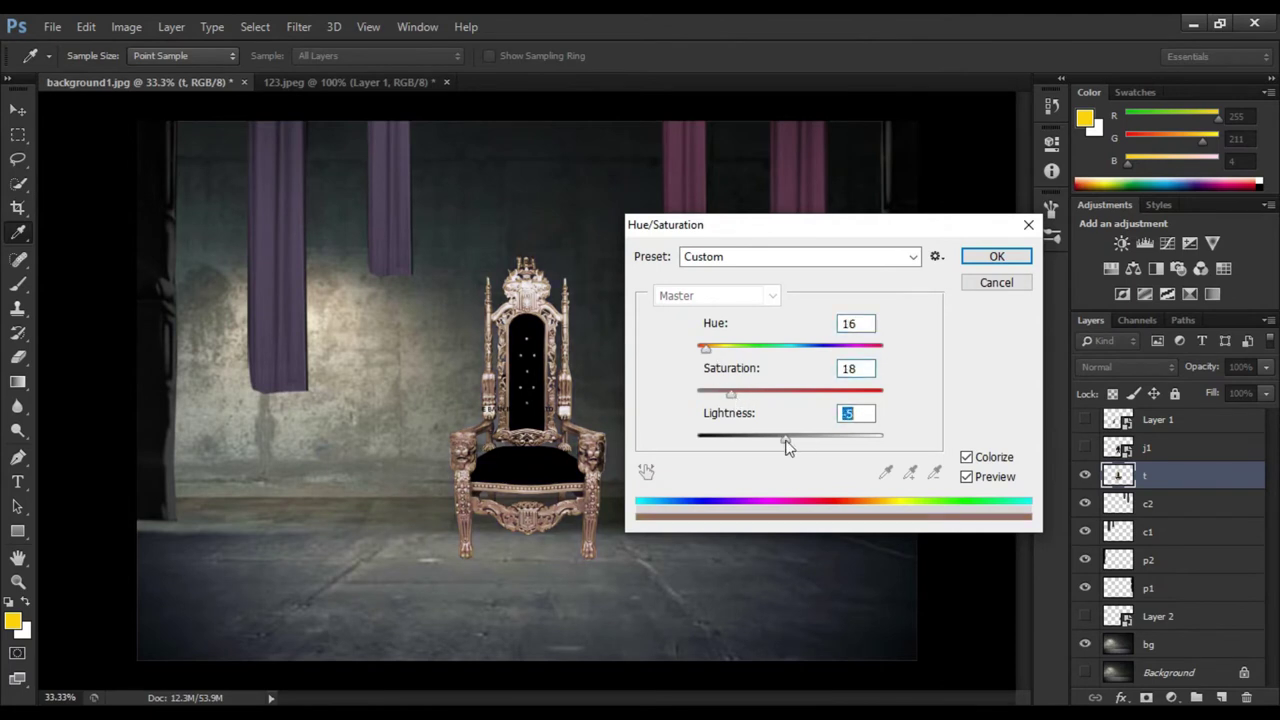
pyautogui.moveTo(716, 347); pyautogui.dragTo(802, 347)
pyautogui.moveTo(720, 391); pyautogui.dragTo(704, 391)
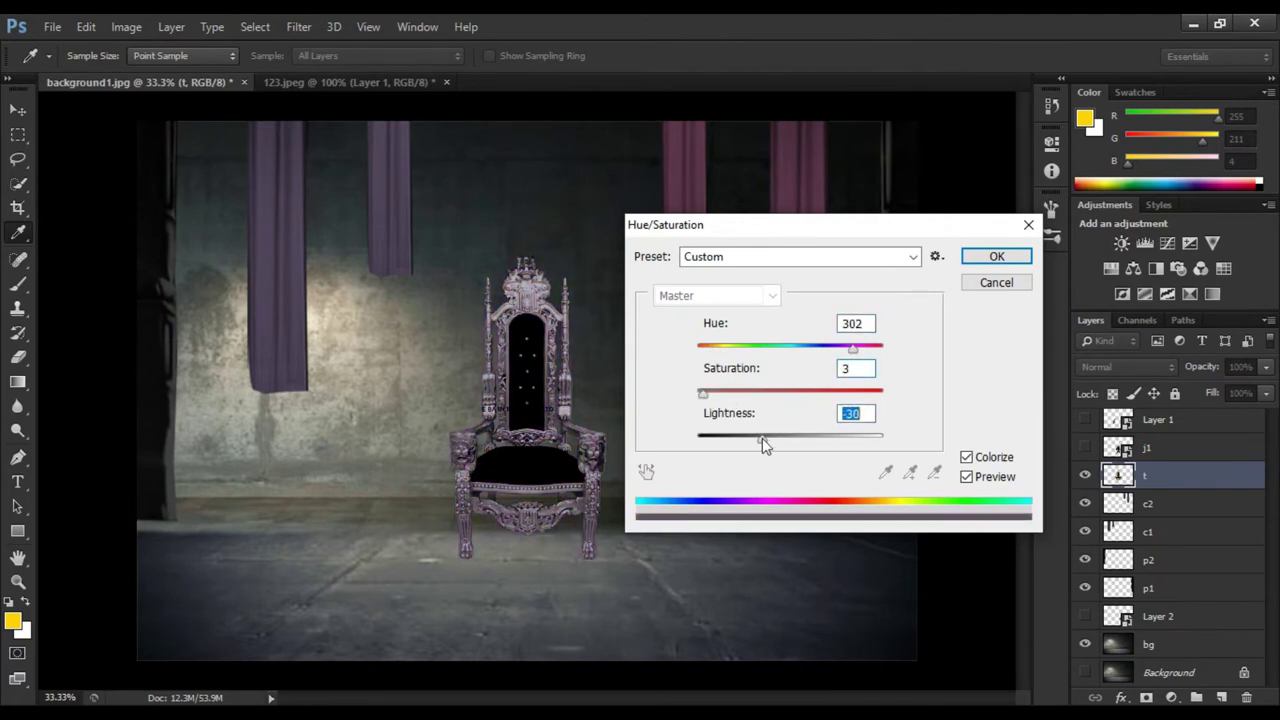
pyautogui.press('Return')
pyautogui.press('v')
pyautogui.click(1085, 447)
# Isolate the first hyena layer, rasterize it, and darken it to grey
pyautogui.click(1085, 419)
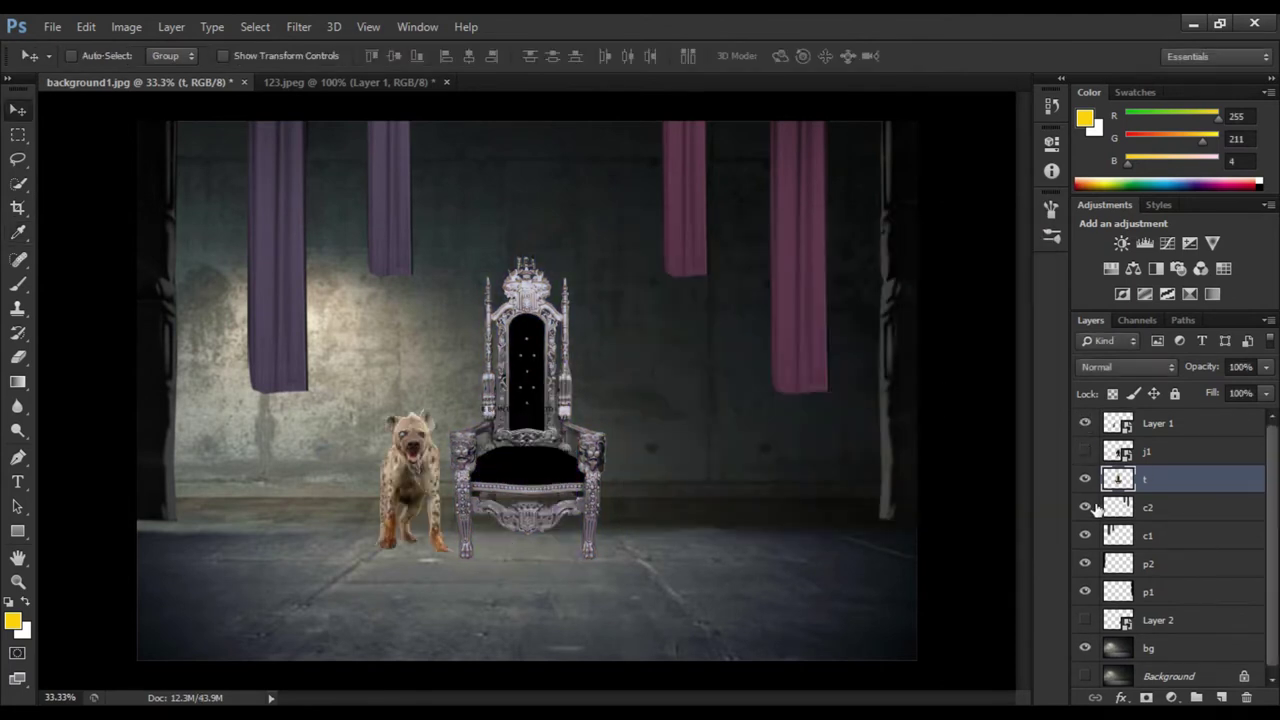
pyautogui.moveTo(1085, 503); pyautogui.dragTo(1085, 587)
pyautogui.click(1085, 419)
pyautogui.click(1085, 475)
pyautogui.click(1085, 447)
pyautogui.click(1085, 423)
pyautogui.click(1085, 451)
pyautogui.click(1158, 423)
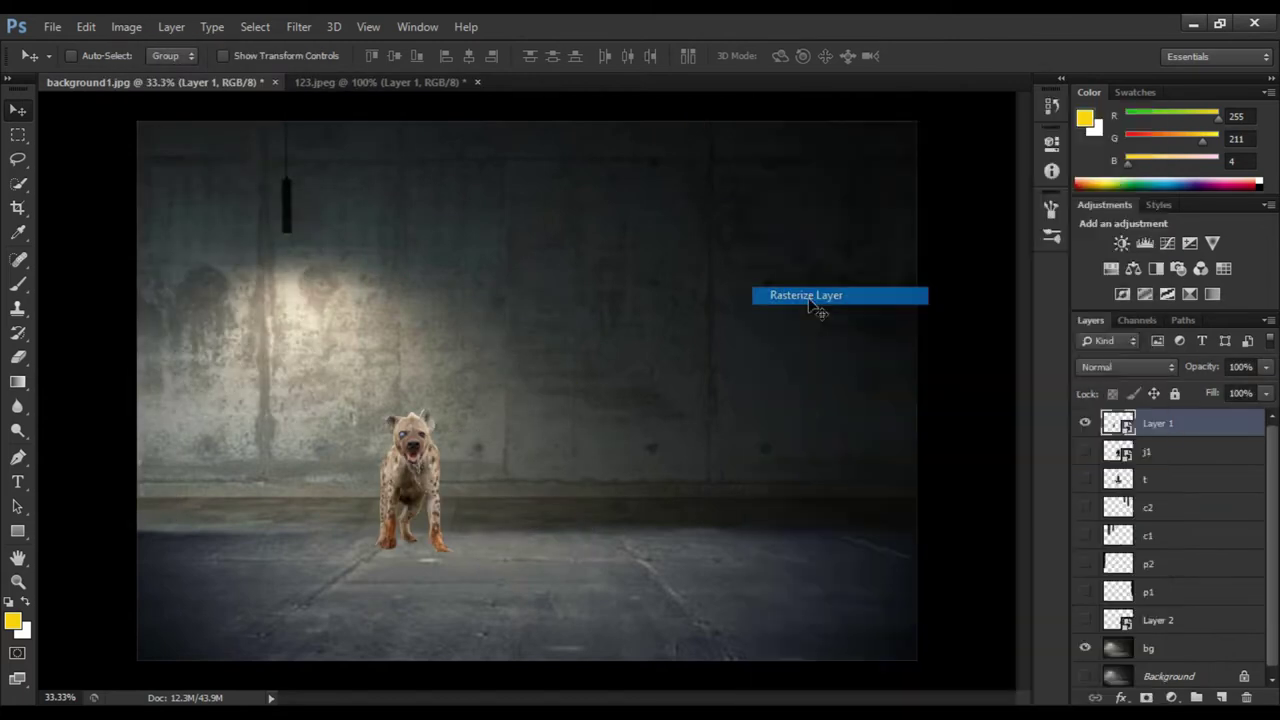
pyautogui.click(817, 302)
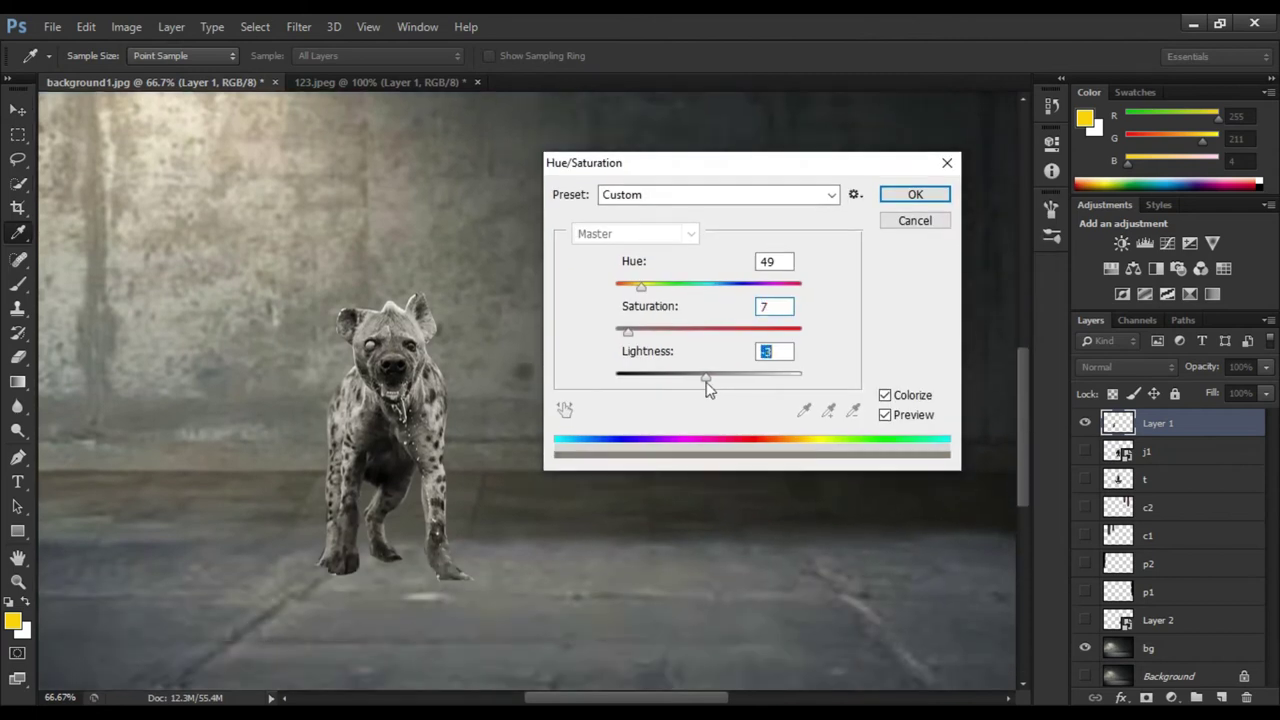
pyautogui.moveTo(708, 376); pyautogui.dragTo(673, 376)
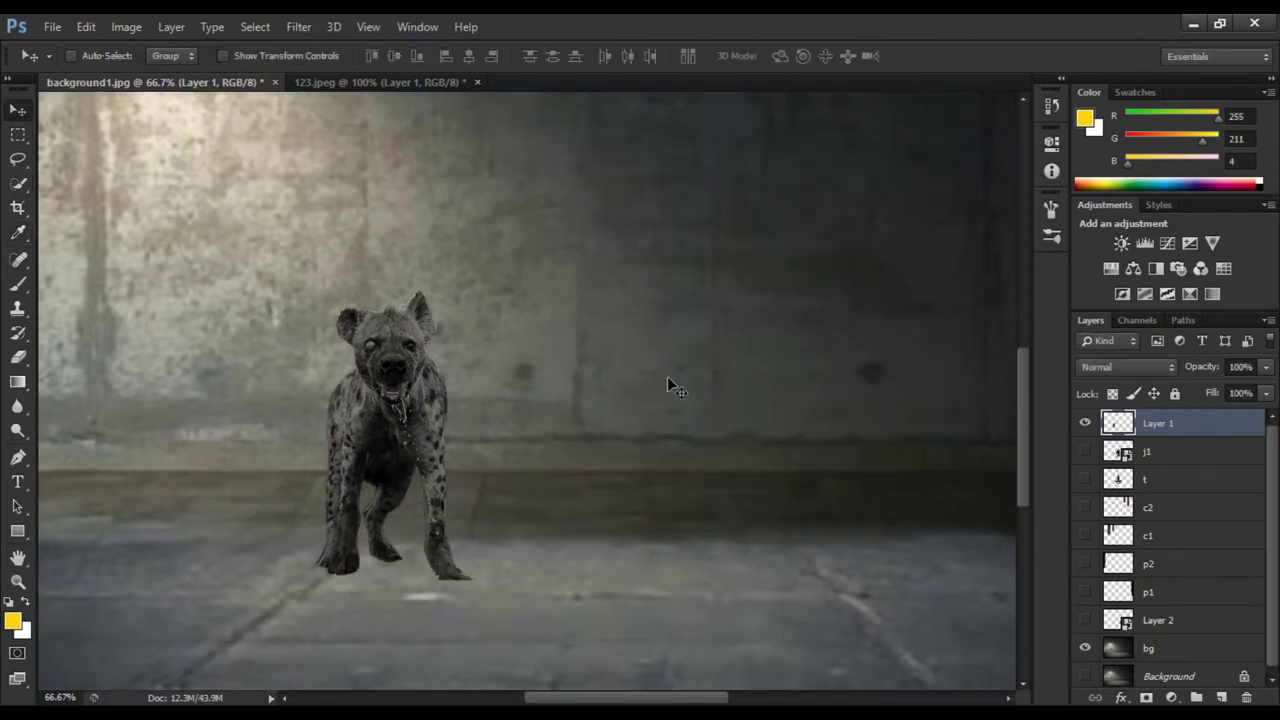
# On a new layer, fill an elliptical selection over the hyena's eye with #ffc600
pyautogui.click(18, 134)
pyautogui.click(110, 149)
pyautogui.scroll(5, 510, 330)
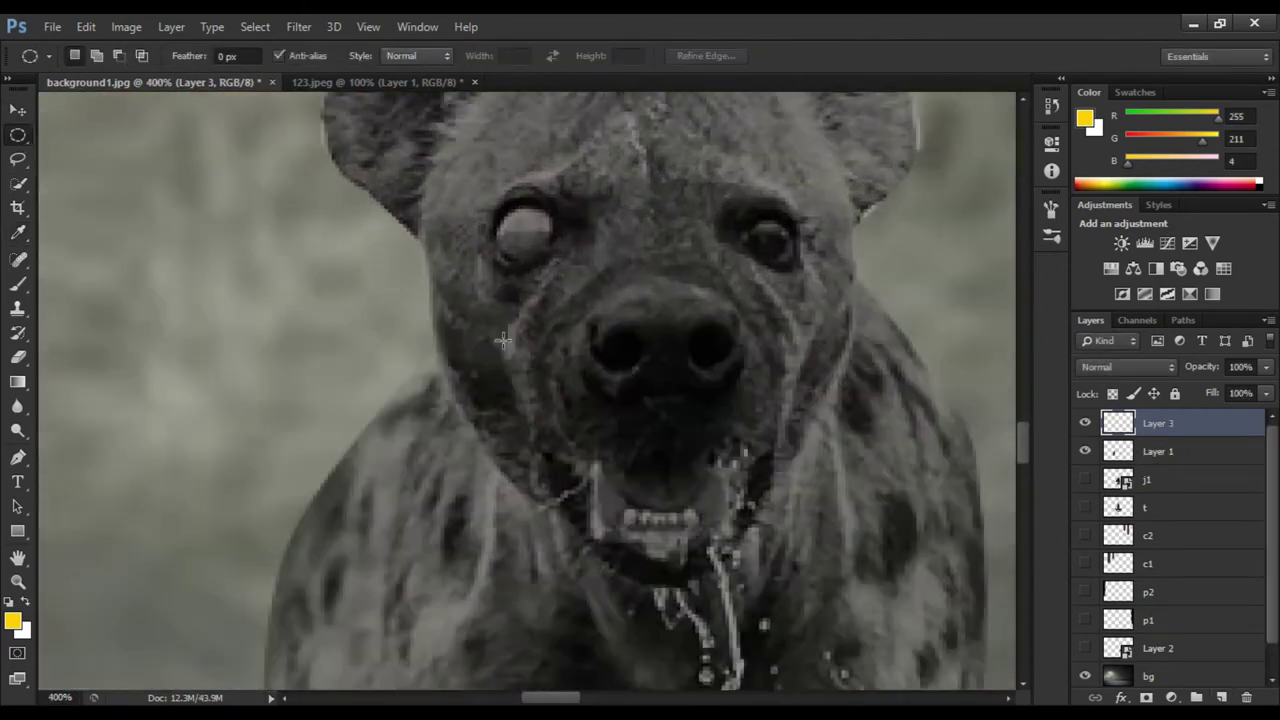
pyautogui.moveTo(507, 305); pyautogui.dragTo(510, 318)
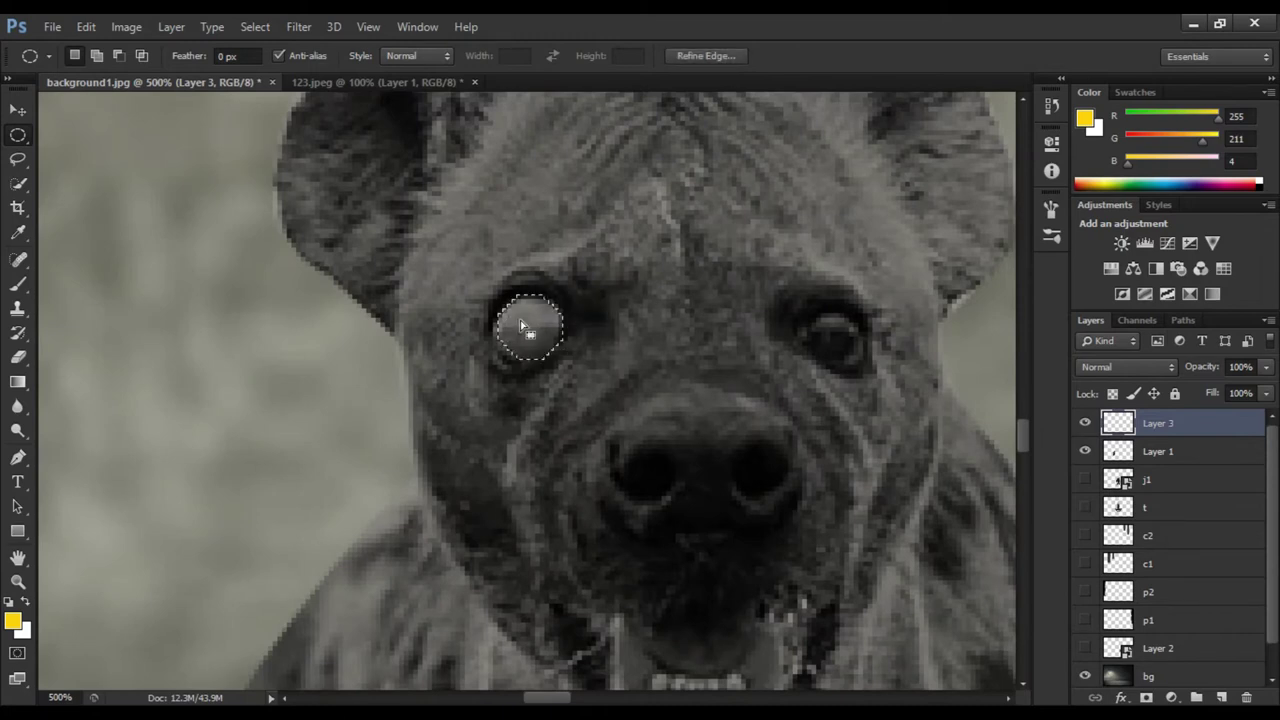
pyautogui.hotkey('shift', 'F5')
pyautogui.click(623, 220)
pyautogui.click(580, 271)
pyautogui.write('ffc600')
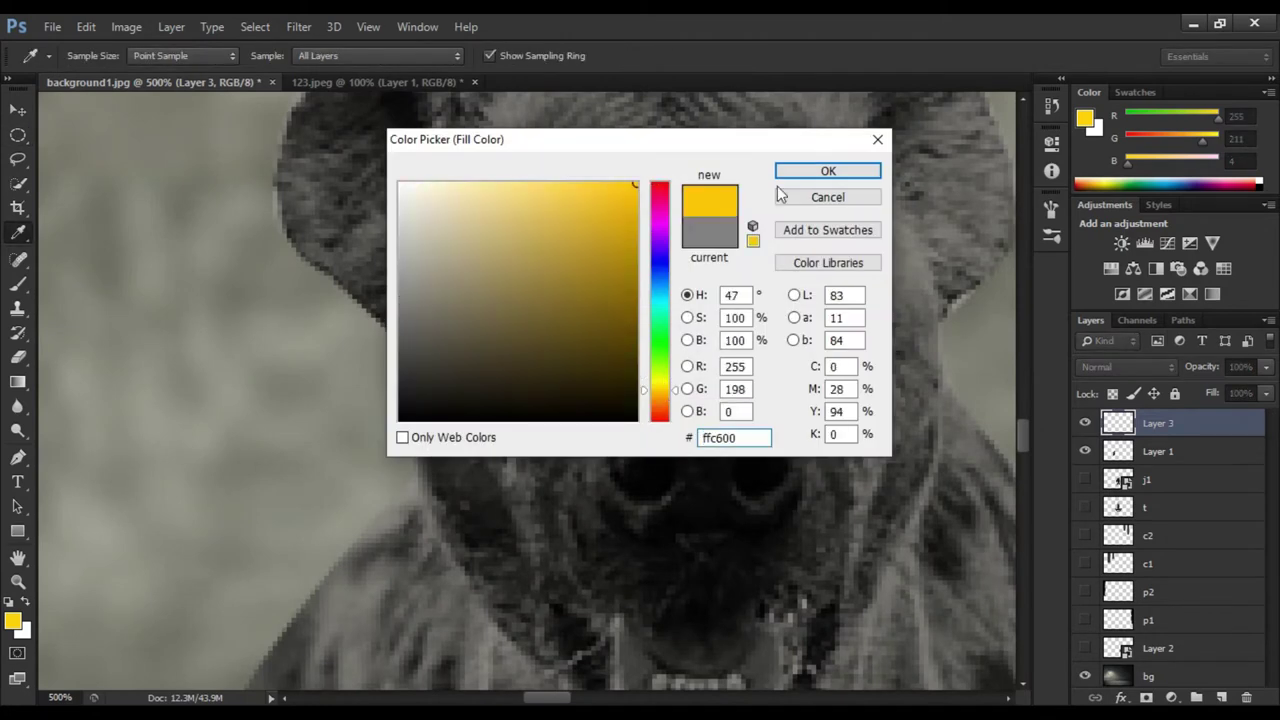
pyautogui.press('Return')
pyautogui.press('Return')
pyautogui.hotkey('ctrl', 'd')
pyautogui.hscroll(5, 461, 405)
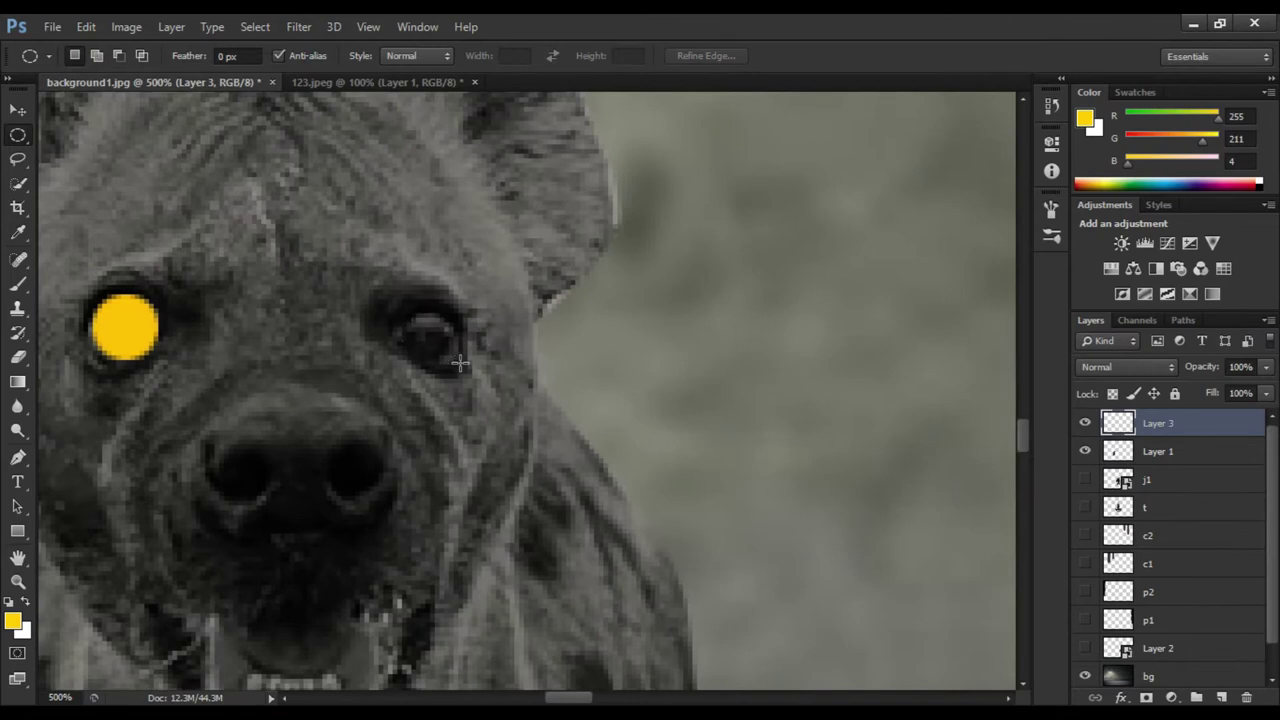
# Duplicate the eye layer in Screen mode and soften it with a 4.8 px Gaussian Blur
pyautogui.hotkey('ctrl', '0')
pyautogui.hotkey('ctrl', 'j')
pyautogui.click(1127, 367)
pyautogui.click(1110, 180)
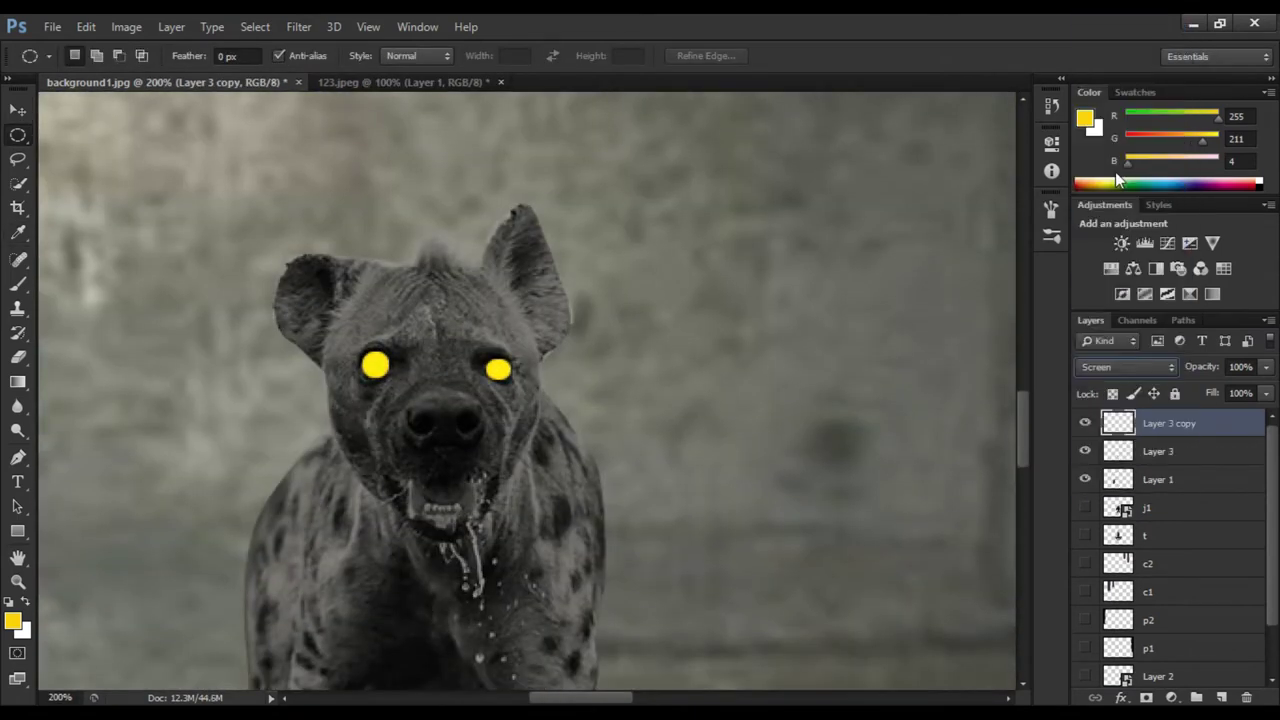
pyautogui.click(255, 26)
pyautogui.click(500, 340)
pyautogui.moveTo(771, 131); pyautogui.dragTo(851, 131)
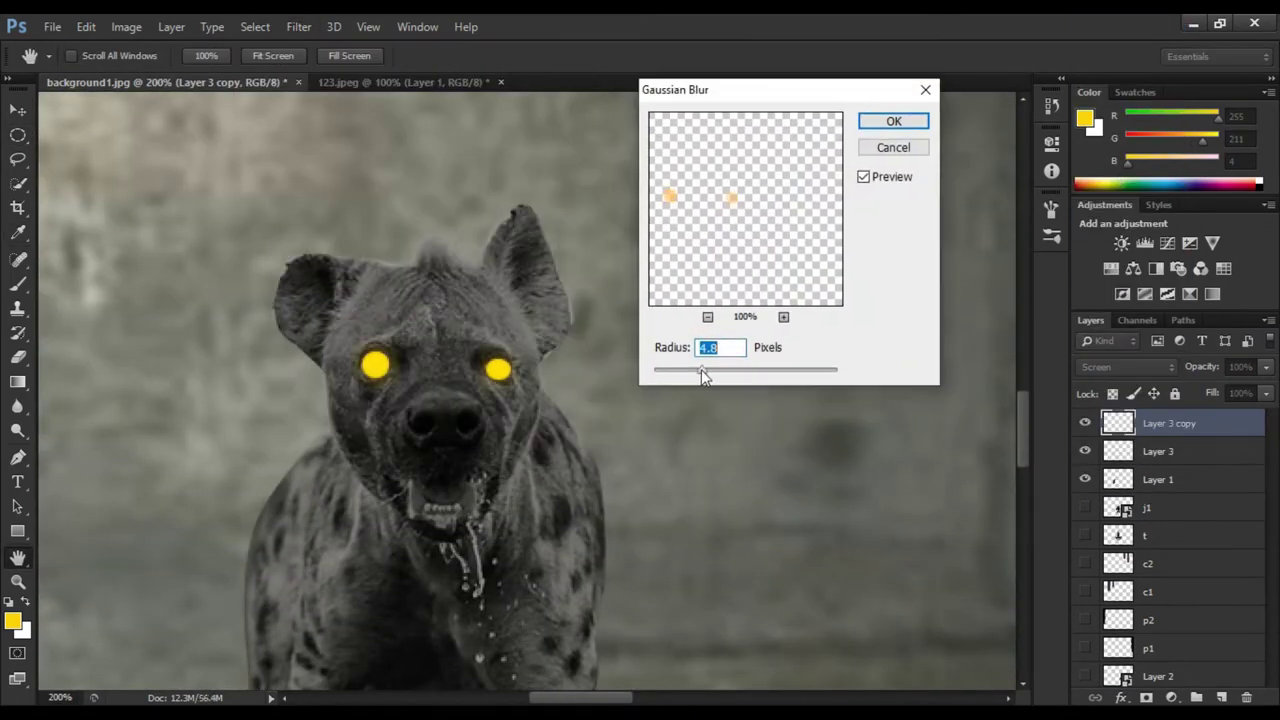
pyautogui.press('Return')
# Colorize a glow copy warm orange at saturation 83 and merge the copies into Layer 3
pyautogui.hotkey('ctrl', 'j')
pyautogui.hotkey('ctrl', 'u')
pyautogui.click(885, 395)
pyautogui.moveTo(618, 287); pyautogui.dragTo(620, 287)
pyautogui.moveTo(662, 330); pyautogui.dragTo(769, 330)
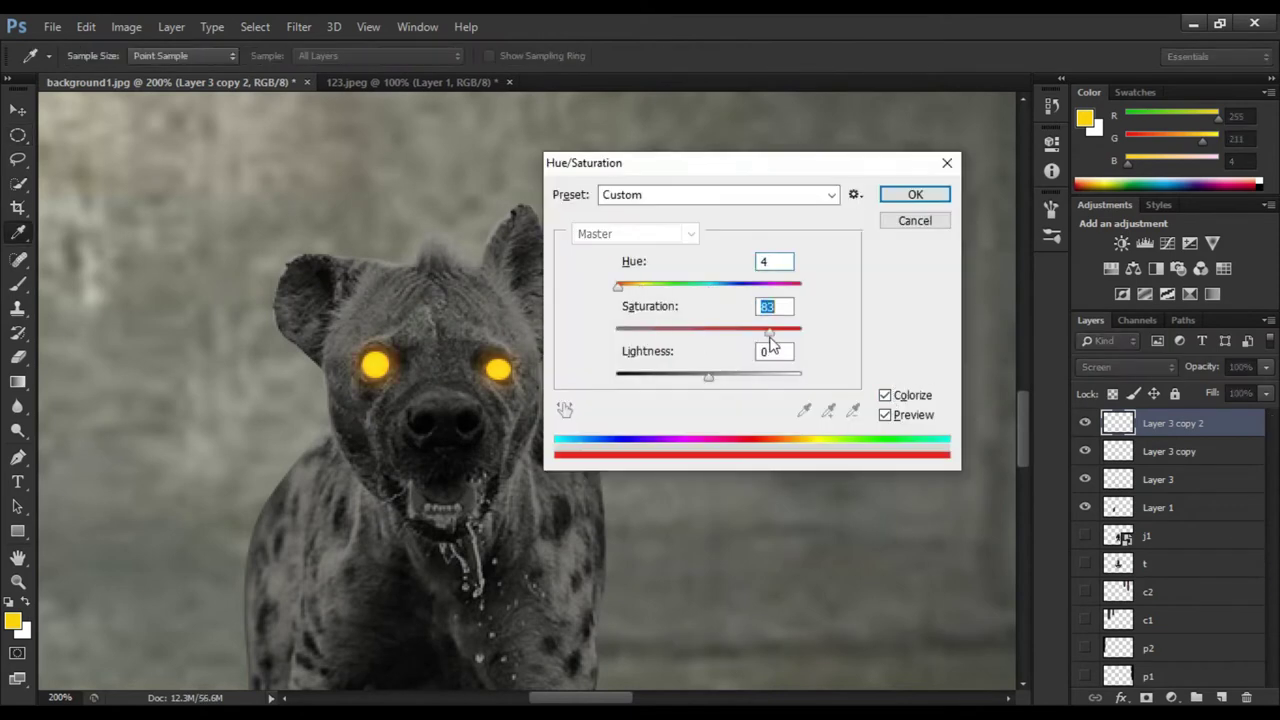
pyautogui.press('Return')
pyautogui.hotkey('ctrl', 'e')
pyautogui.hotkey('ctrl', 'e')
pyautogui.hotkey('ctrl', 'e')
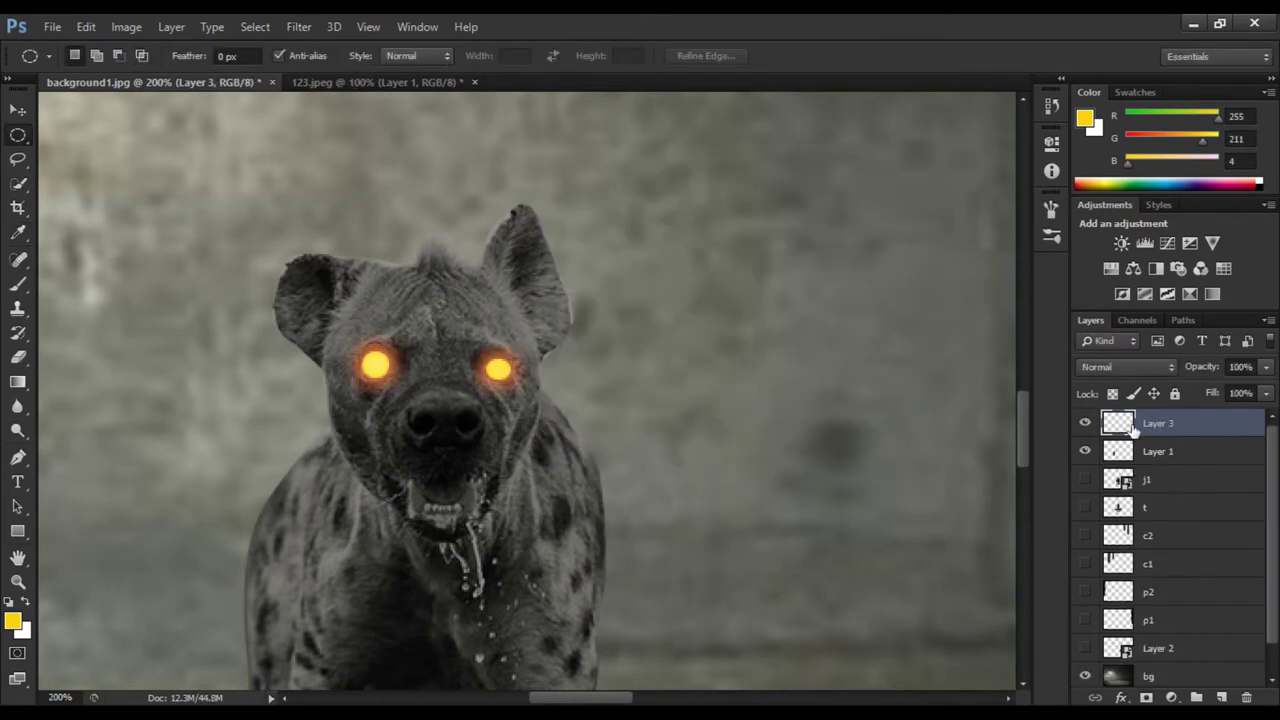
# Brush extra soft glow over and between the hyena's eyes
pyautogui.press('b')
pyautogui.click(382, 367)
pyautogui.press('[')
pyautogui.click(462, 368)
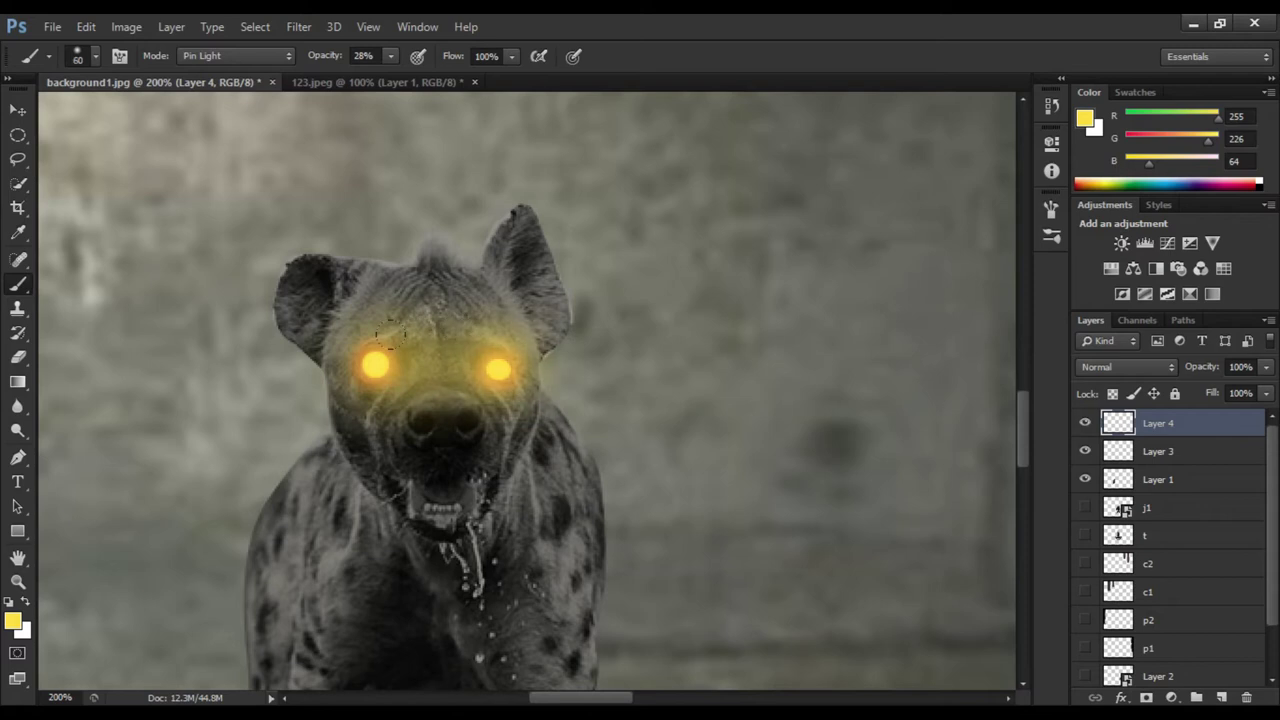
pyautogui.hotkey('ctrl', '-')
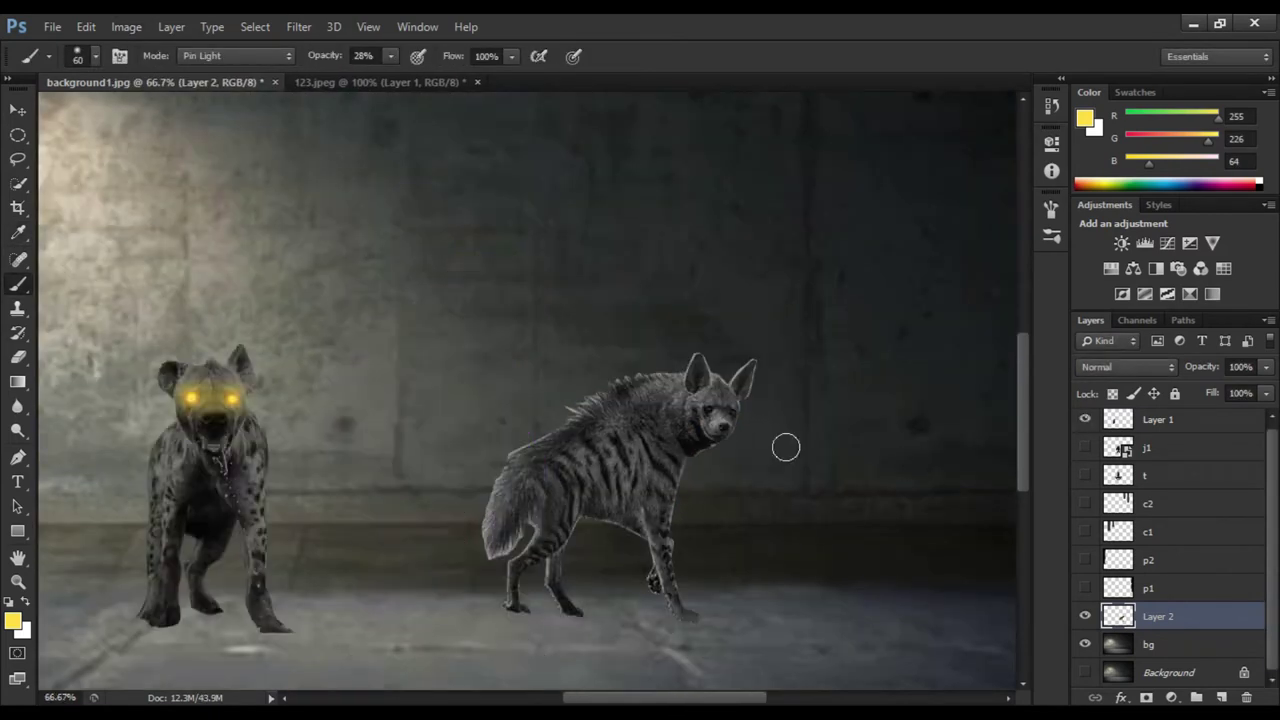
# Colorize the striped hyena grey and select an oval over its eye
pyautogui.click(138, 24)
pyautogui.click(380, 171)
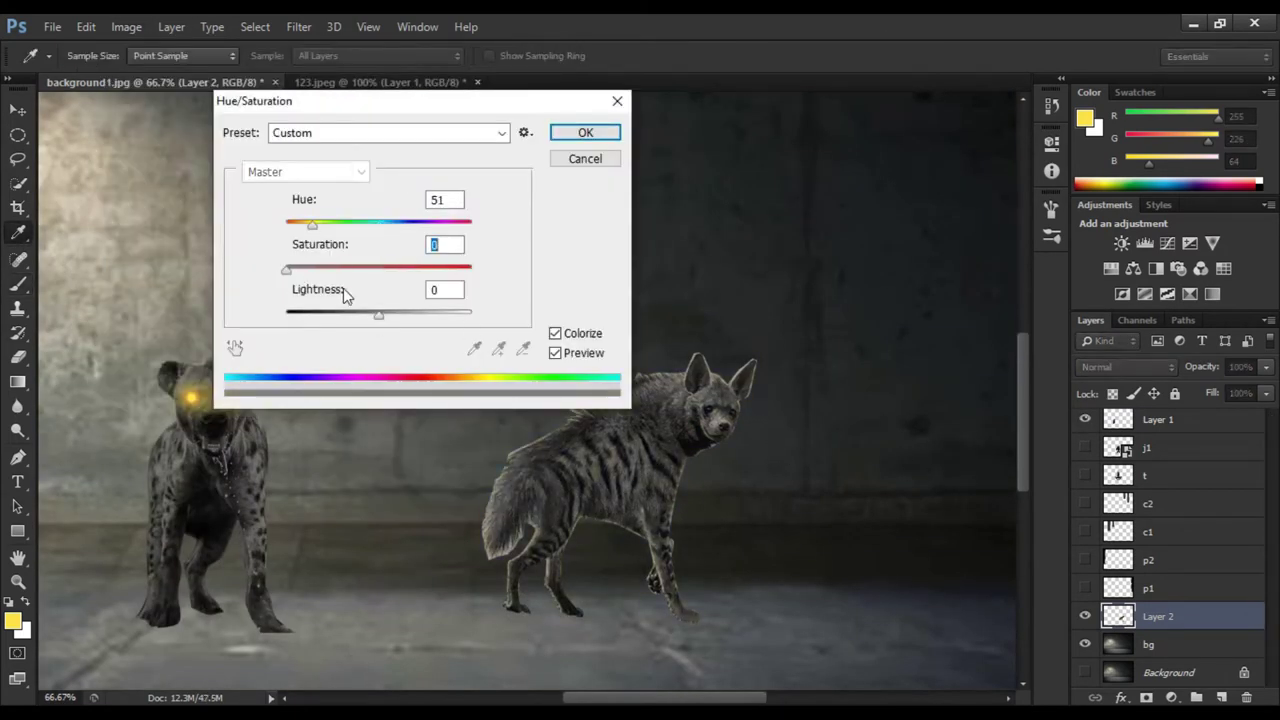
pyautogui.scroll(3, 730, 420)
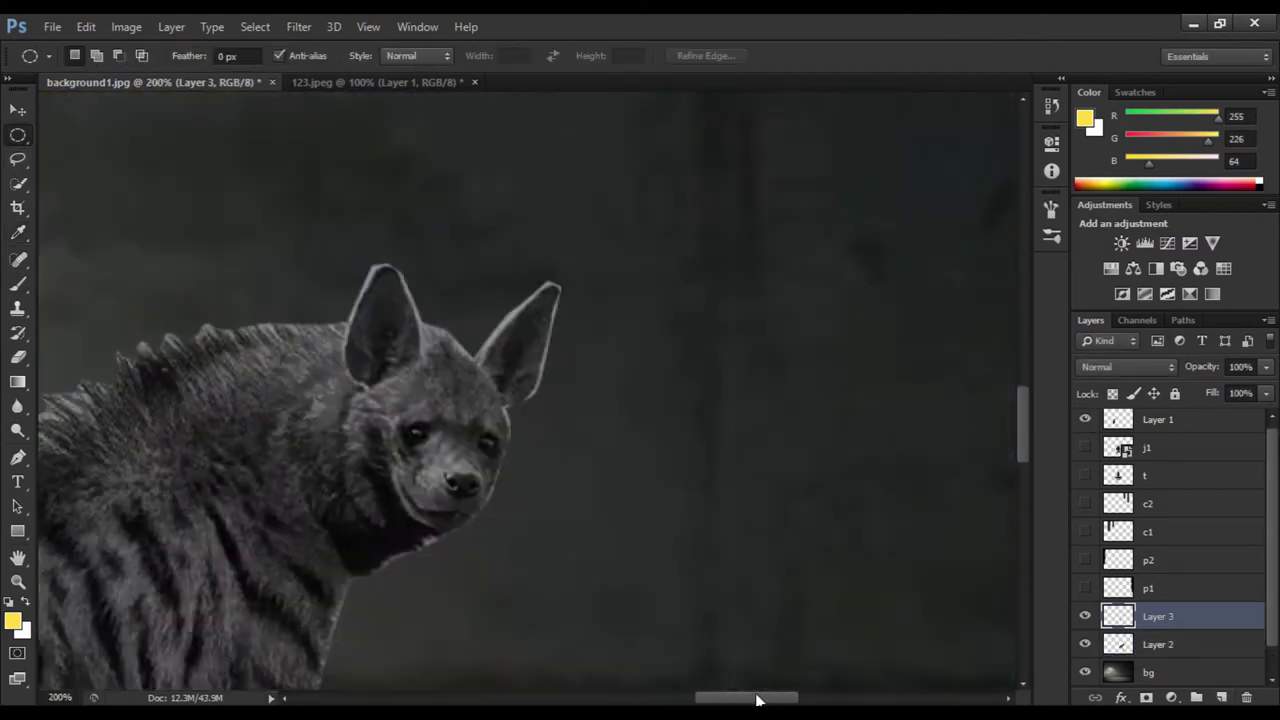
pyautogui.scroll(3, 730, 420)
pyautogui.moveTo(551, 329); pyautogui.dragTo(585, 357)
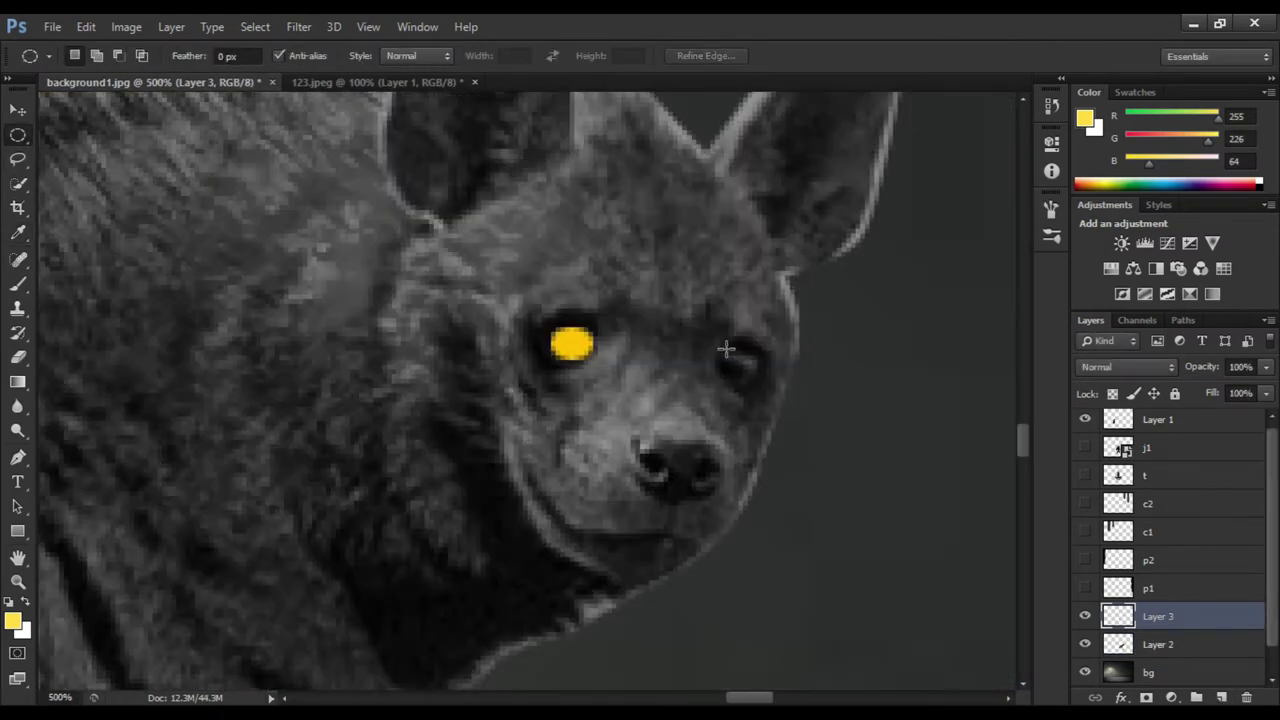
pyautogui.hotkey('ctrl', '1')
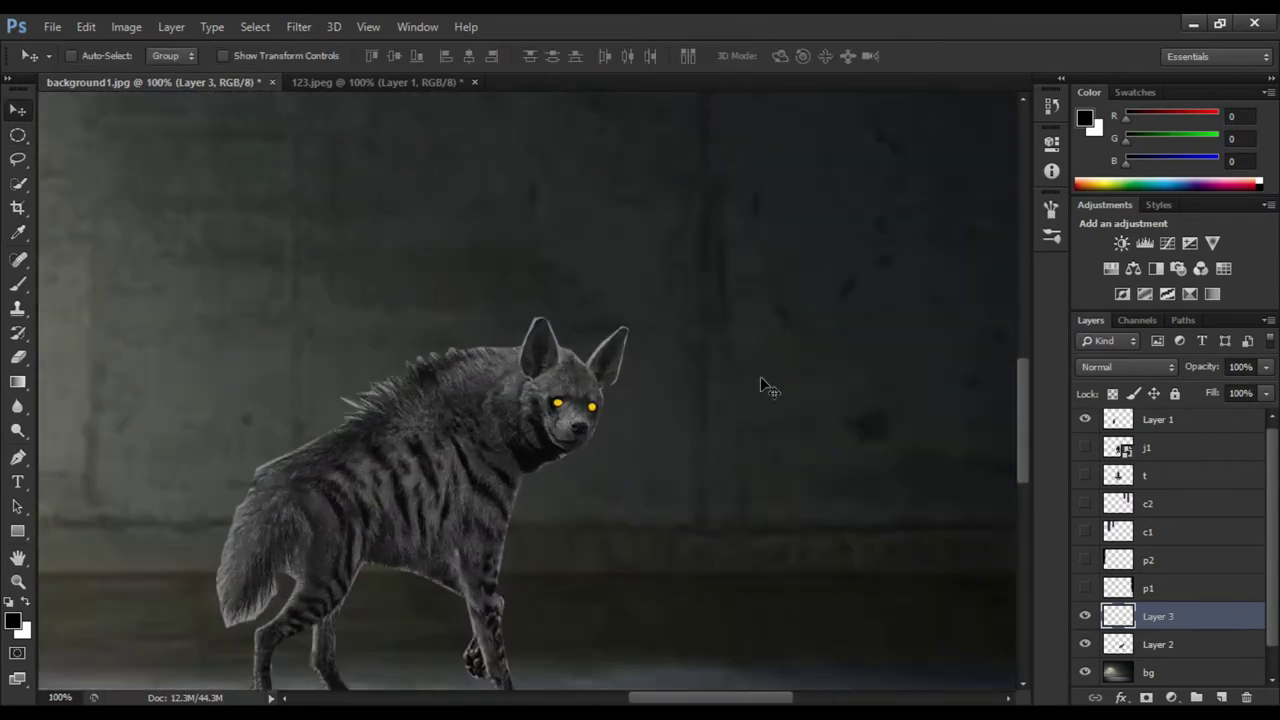
# Blur and warm a duplicated eye glow, sample its yellow, and add a new glow layer
pyautogui.click(298, 26)
pyautogui.click(557, 246)
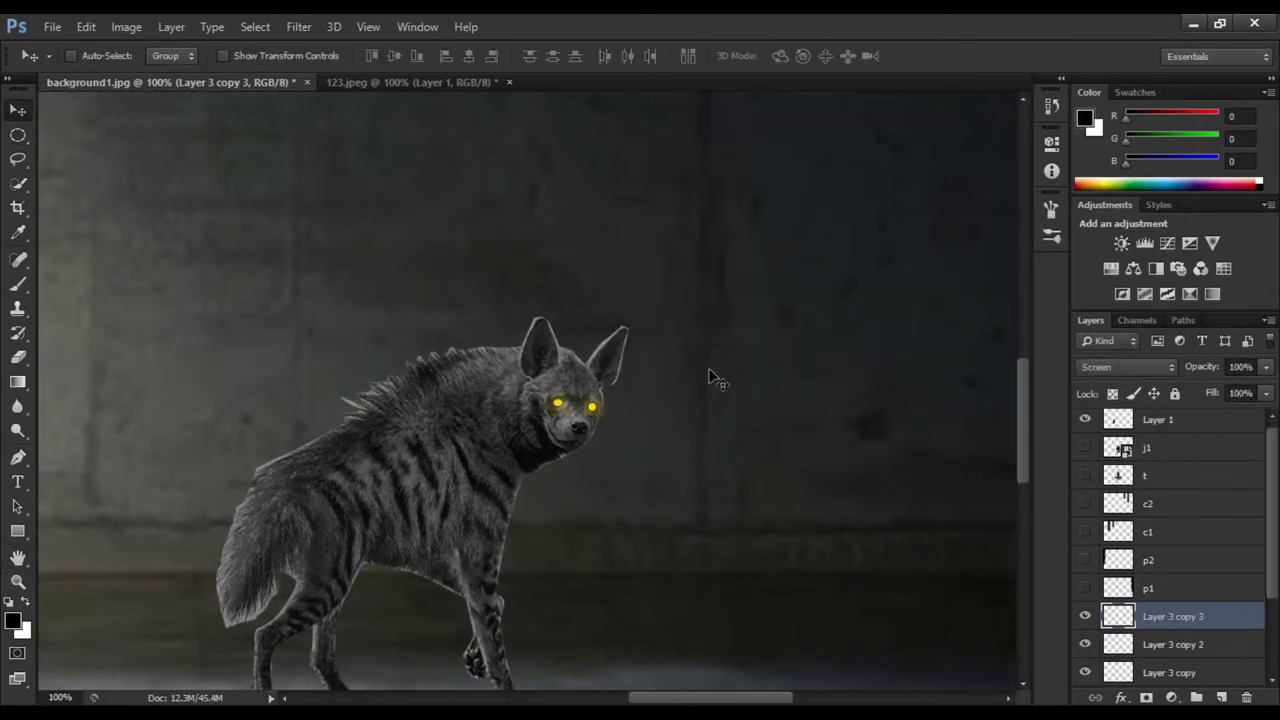
pyautogui.hotkey('ctrl', 'j')
pyautogui.hotkey('ctrl', 'u')
pyautogui.moveTo(300, 96); pyautogui.dragTo(808, 60)
pyautogui.press('Return')
pyautogui.press('i')
pyautogui.click(597, 404)
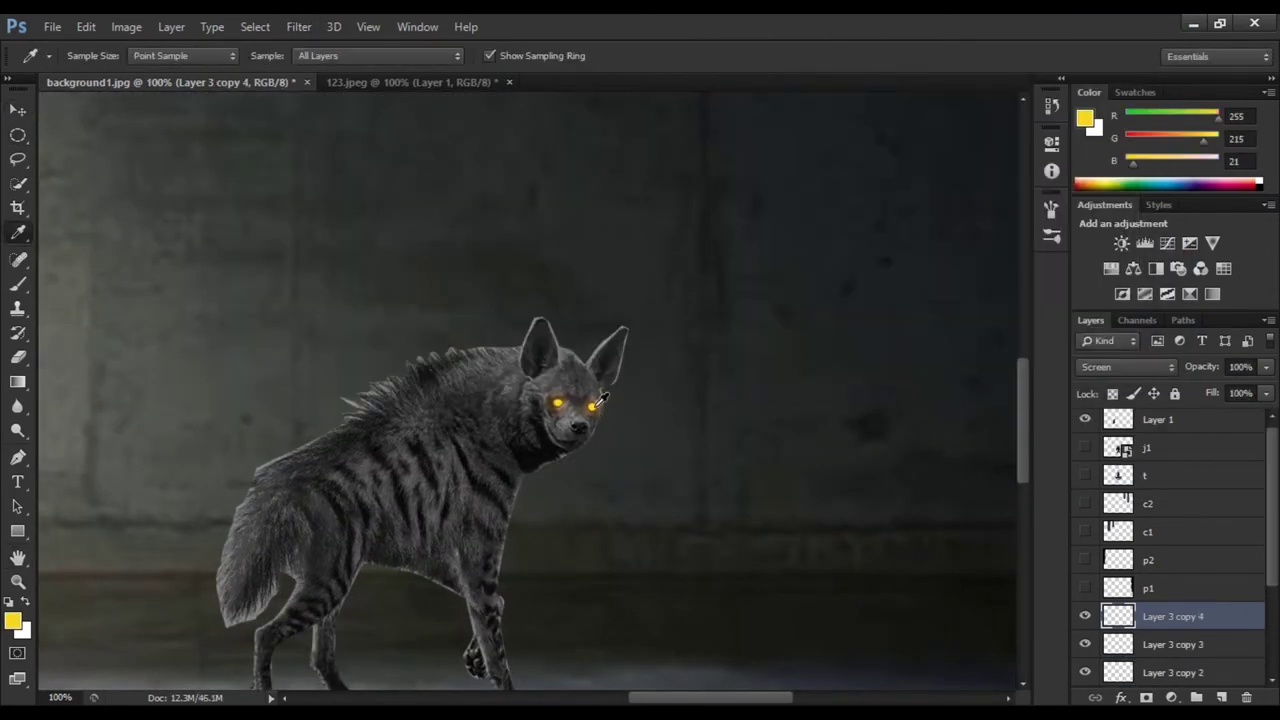
pyautogui.press('b')
pyautogui.hotkey('ctrl', 'shift', 'alt', 'n')
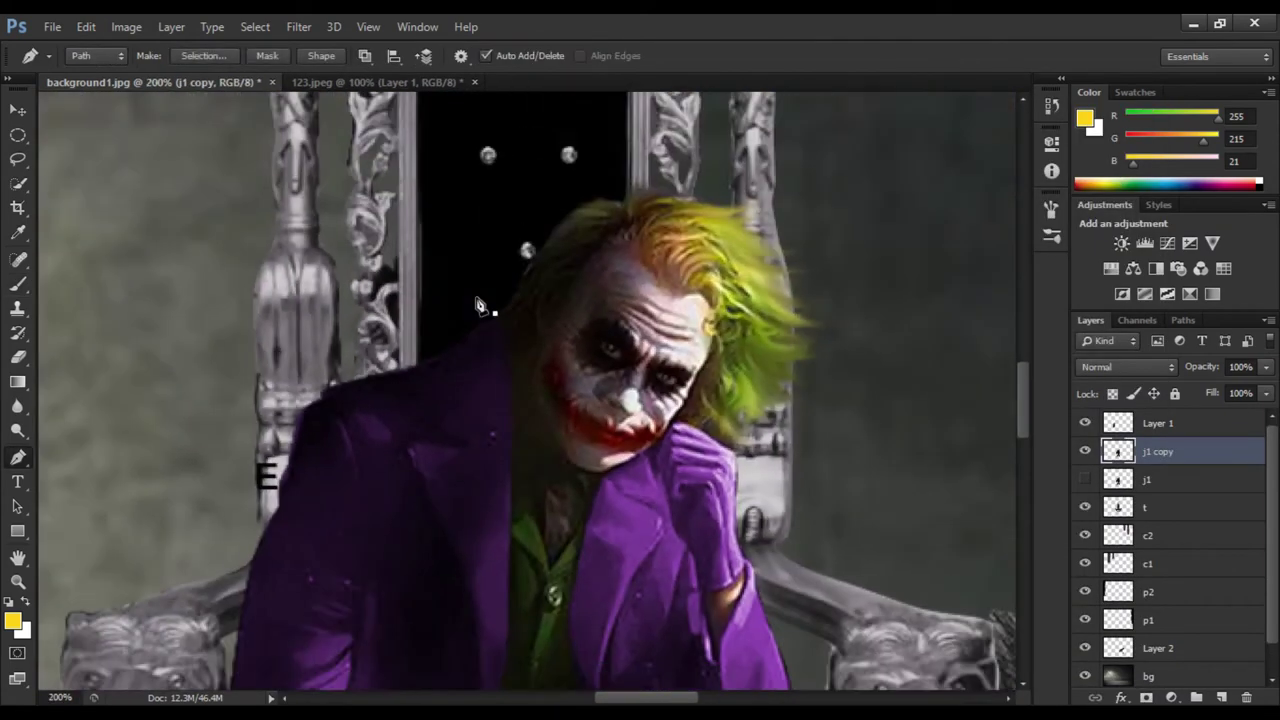
# Colorize the Joker to Hue 289, Saturation 26, Lightness -15
pyautogui.hotkey('ctrl', '+')
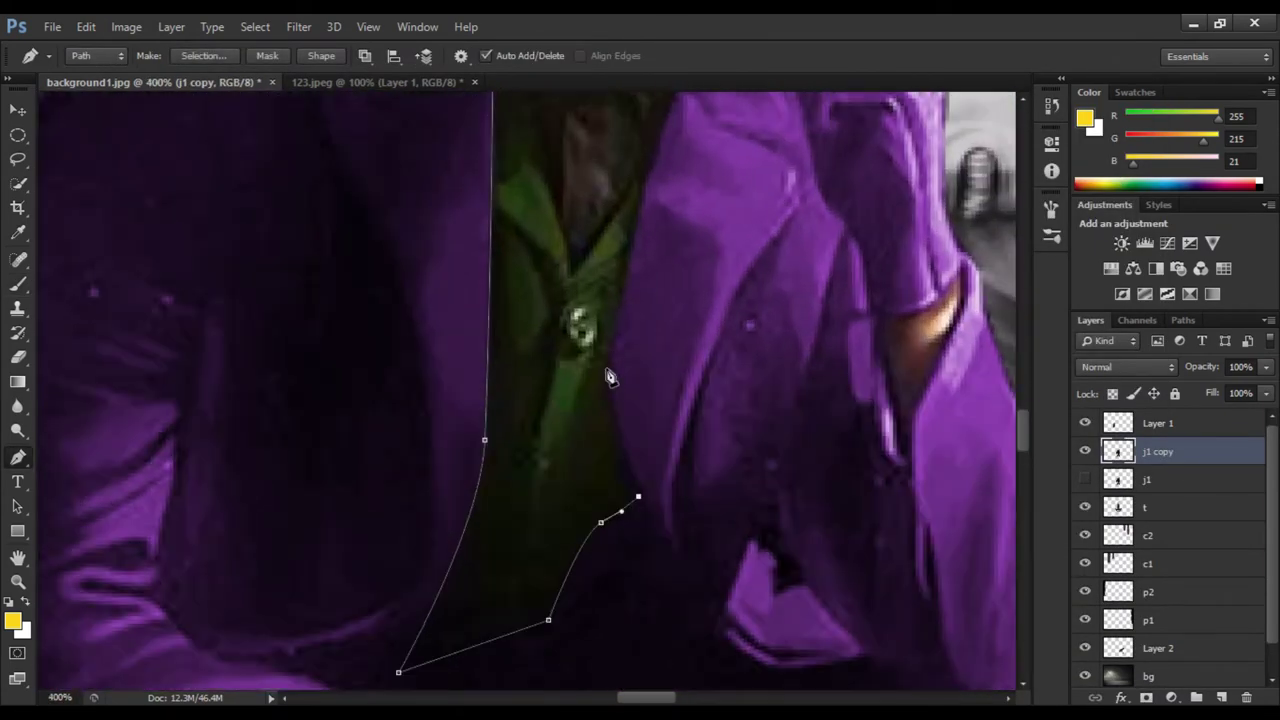
pyautogui.scroll(2, 600, 370)
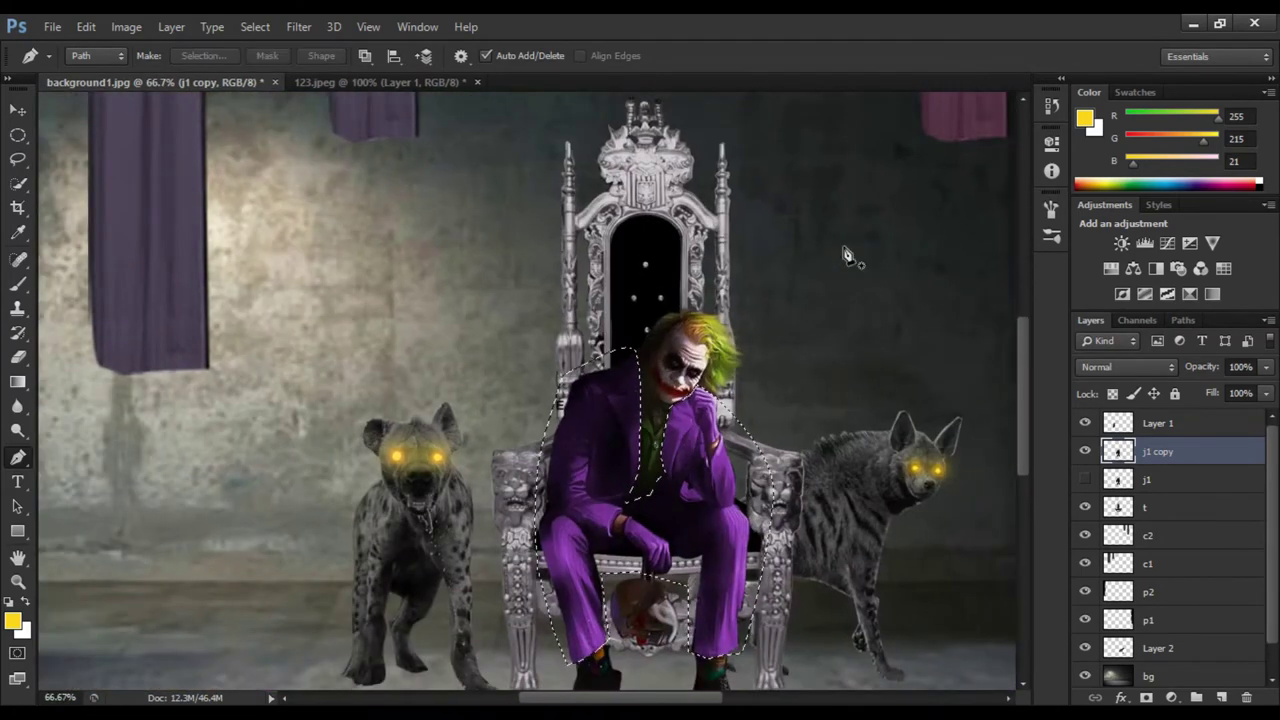
pyautogui.hotkey('ctrl', 'u')
pyautogui.click(406, 360)
pyautogui.moveTo(260, 265); pyautogui.dragTo(281, 255)
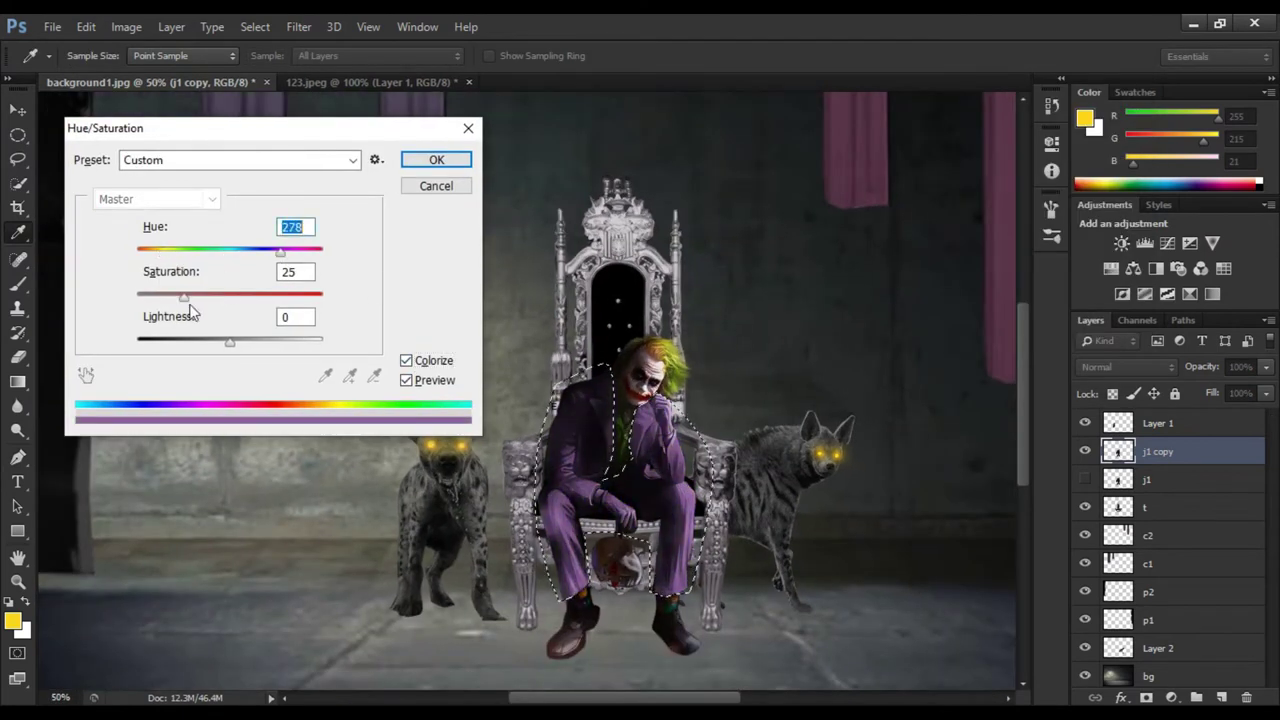
pyautogui.moveTo(225, 343); pyautogui.dragTo(214, 343)
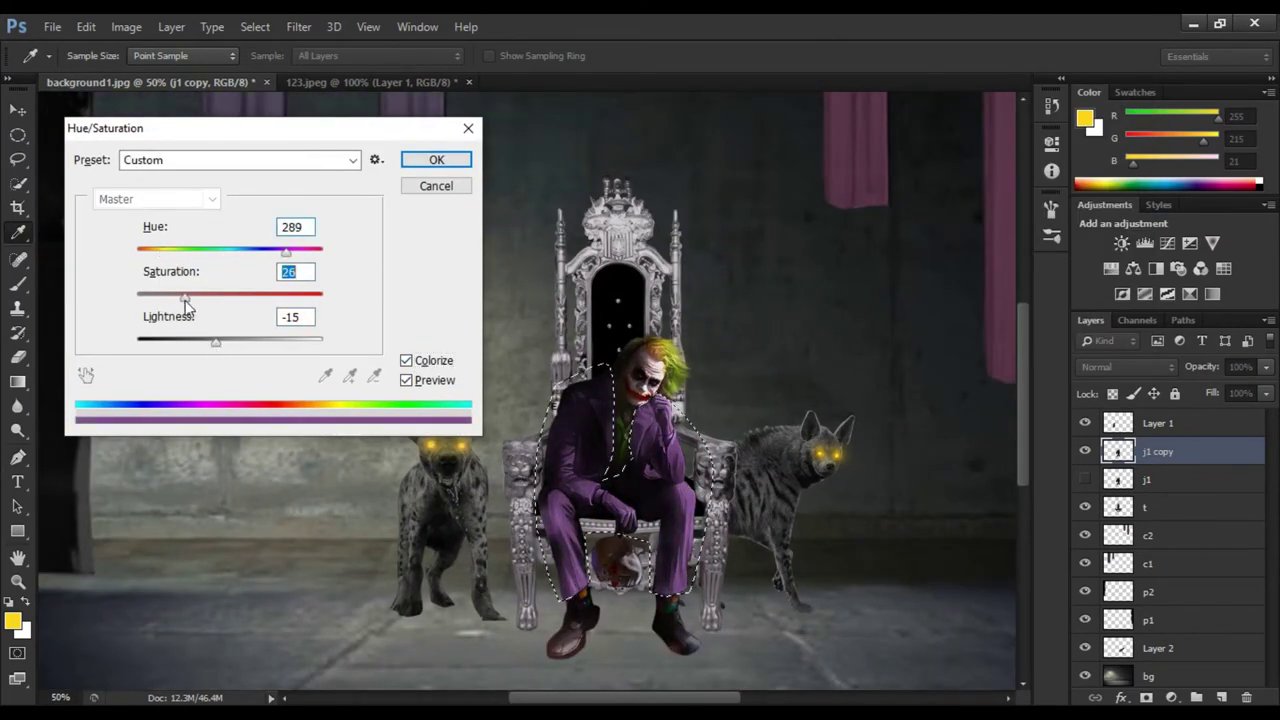
pyautogui.press('Return')
# Trace a Pen path down the edge of the Joker's sleeve
pyautogui.press('p')
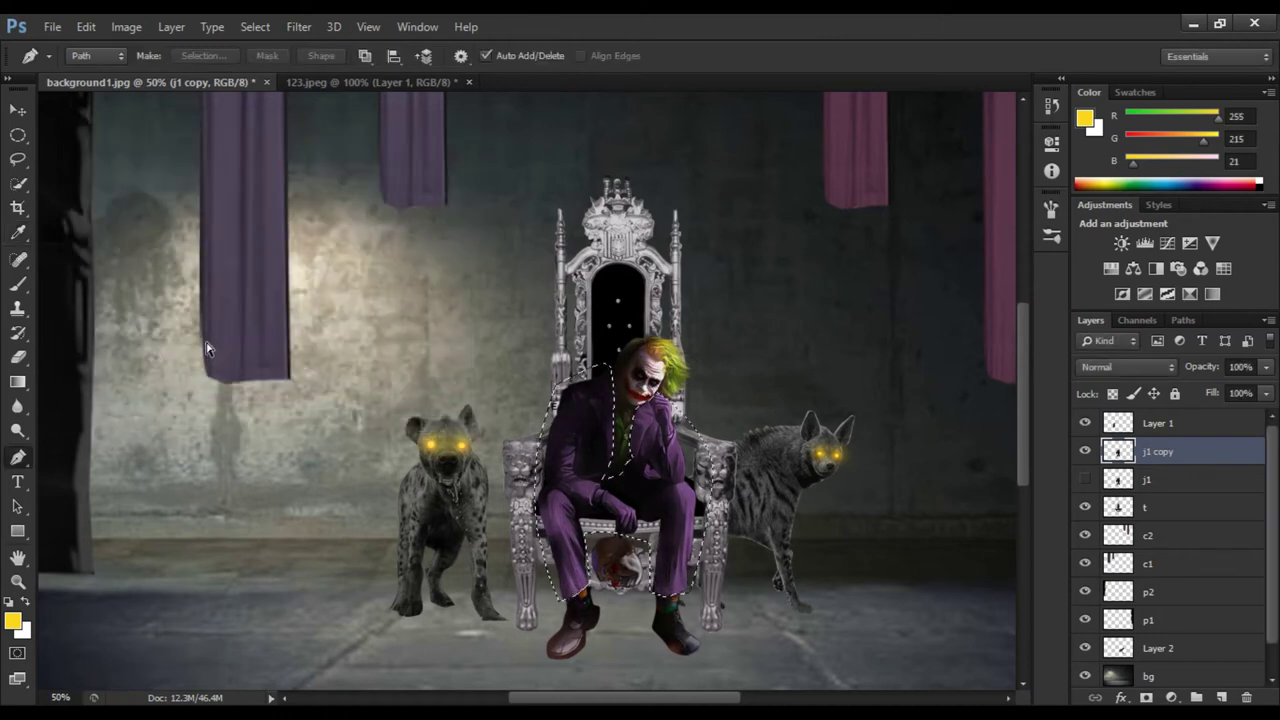
pyautogui.scroll(2, 610, 500)
pyautogui.scroll(2, 523, 480)
pyautogui.scroll(2, 428, 404)
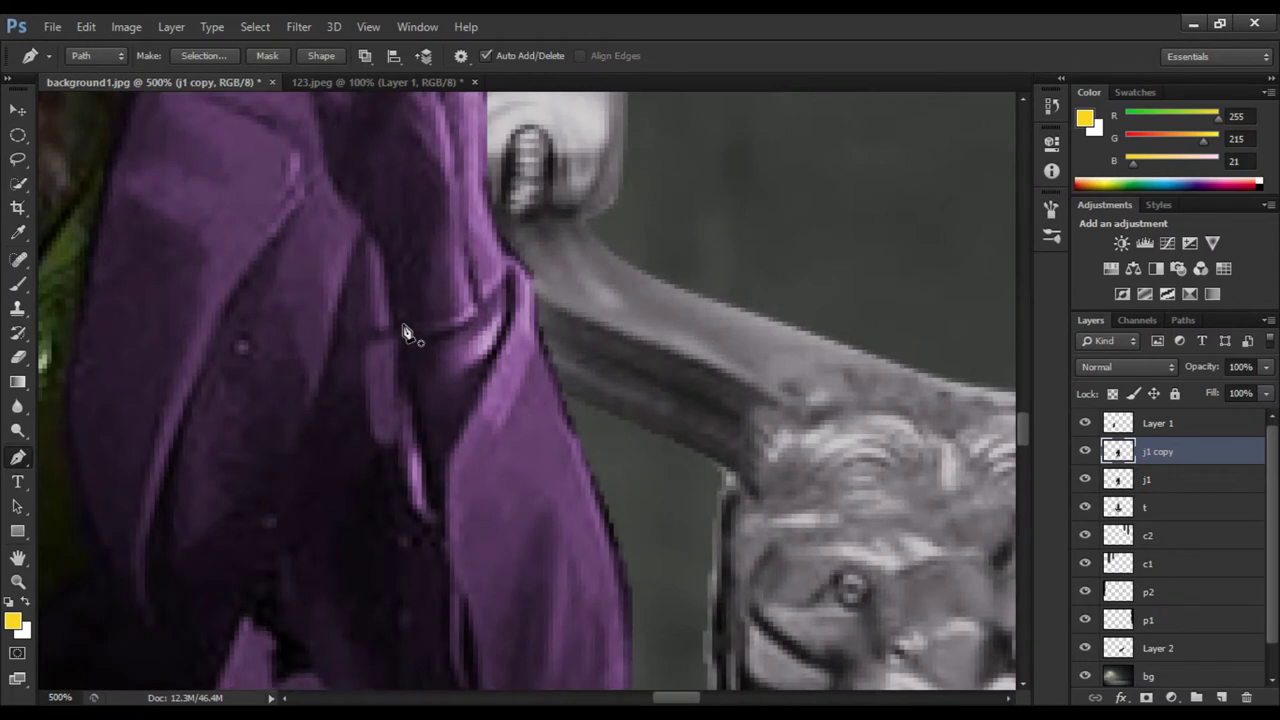
pyautogui.click(506, 322)
pyautogui.scroll(-1, 506, 322)
pyautogui.click(468, 381)
pyautogui.click(447, 423)
pyautogui.click(444, 452)
pyautogui.click(438, 484)
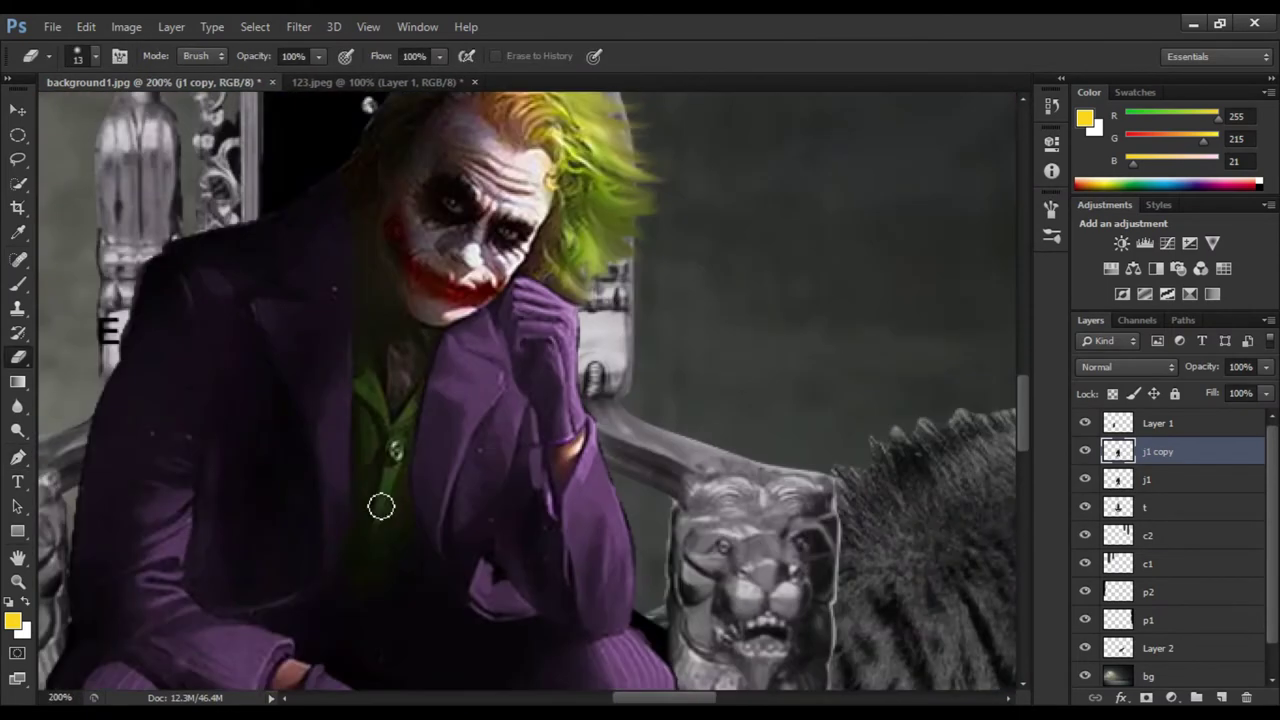
# Zoom in to refine the Joker's path, then zoom out to view the whole throne scene
pyautogui.hotkey('ctrl', '+')
pyautogui.hotkey('ctrl', '+')
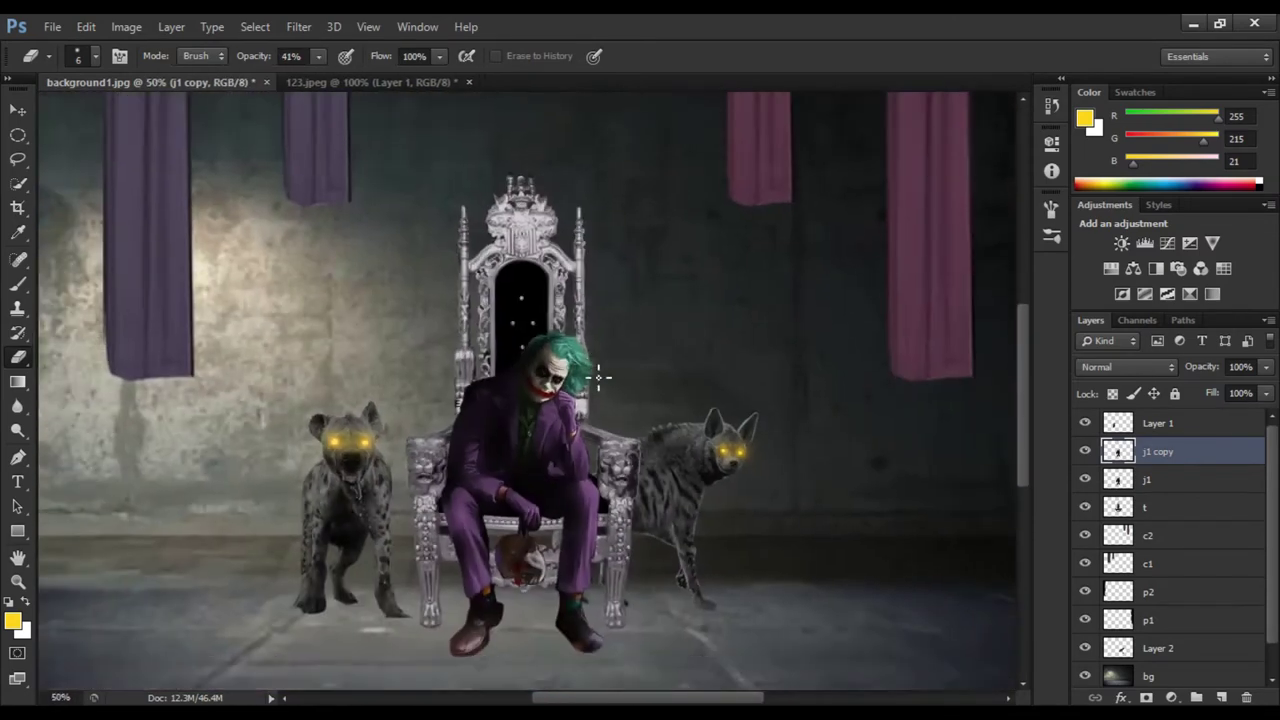
pyautogui.scroll(3, 509, 571)
pyautogui.scroll(3, 420, 520)
pyautogui.press('p')
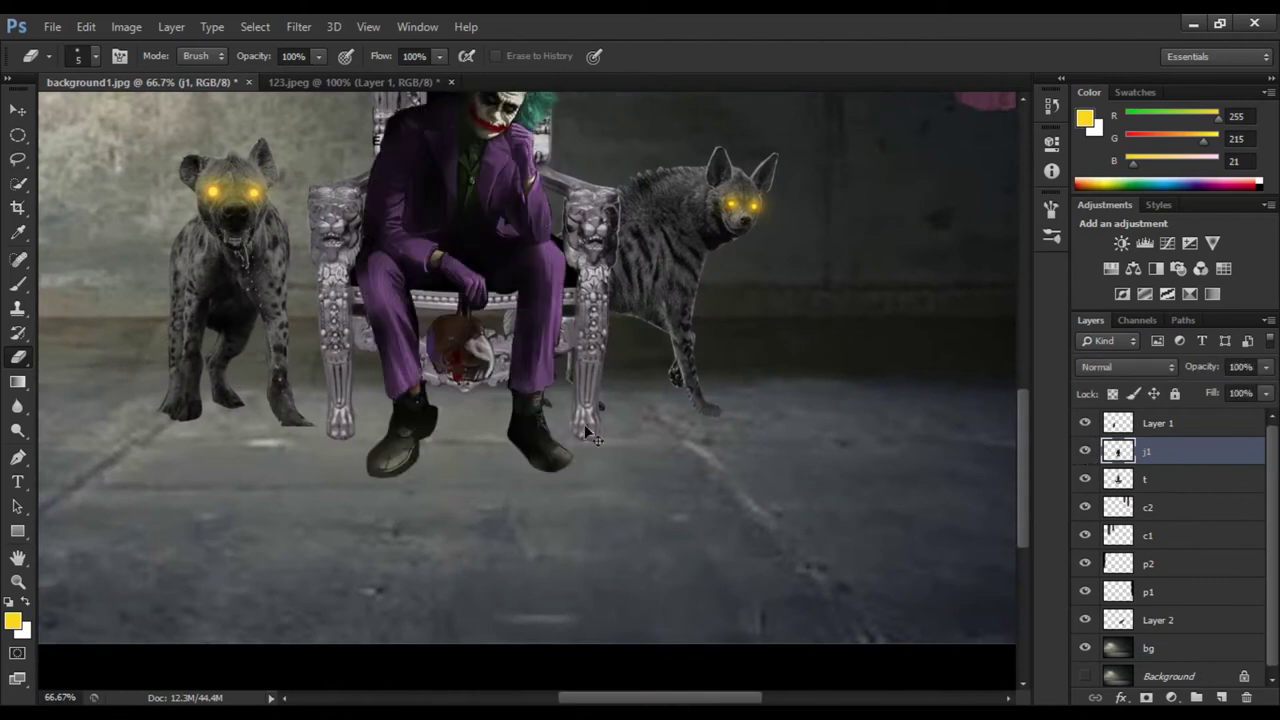
pyautogui.hotkey('ctrl', '-')
pyautogui.hotkey('ctrl', '-')
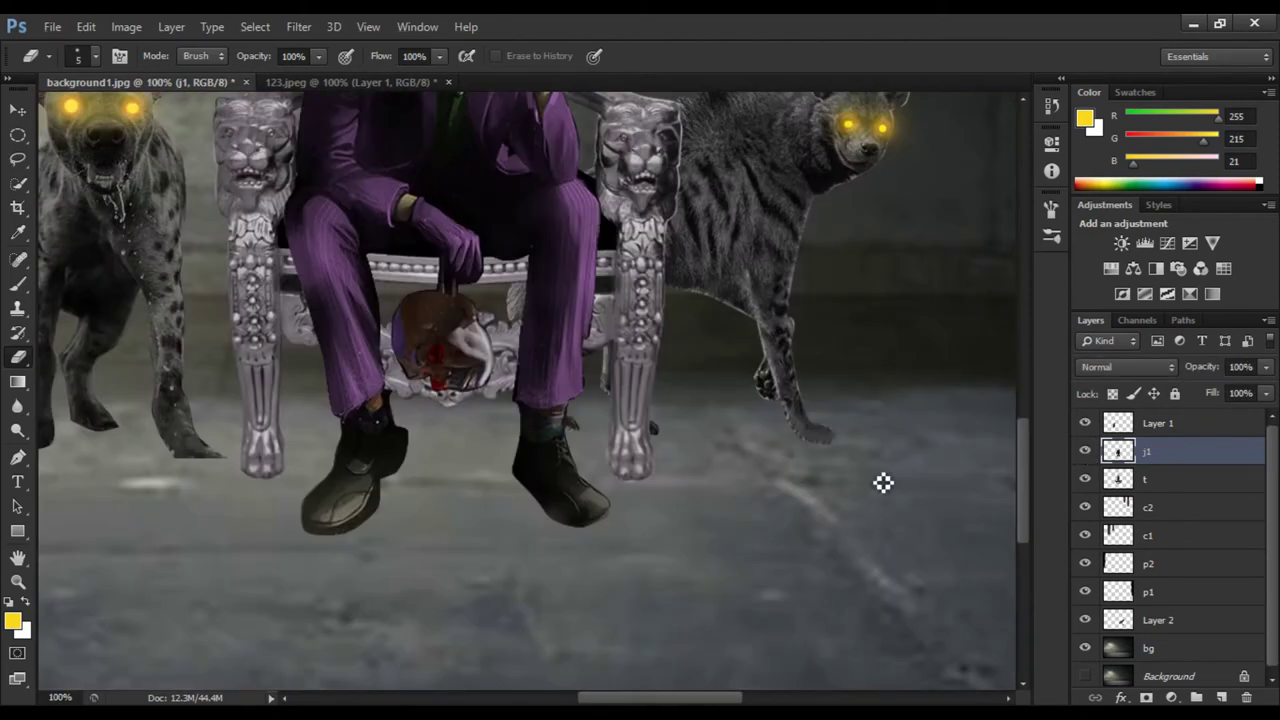
pyautogui.hotkey('ctrl', '-')
pyautogui.hotkey('ctrl', '-')
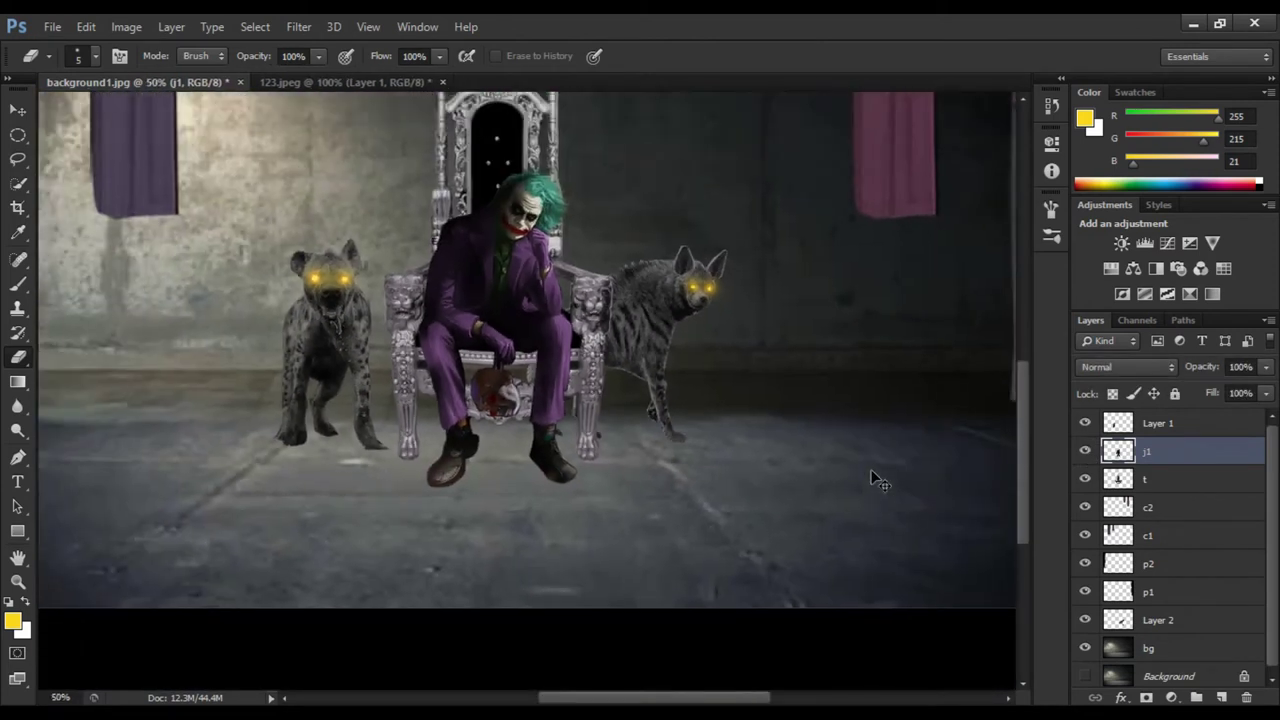
pyautogui.hotkey('ctrl', '-')
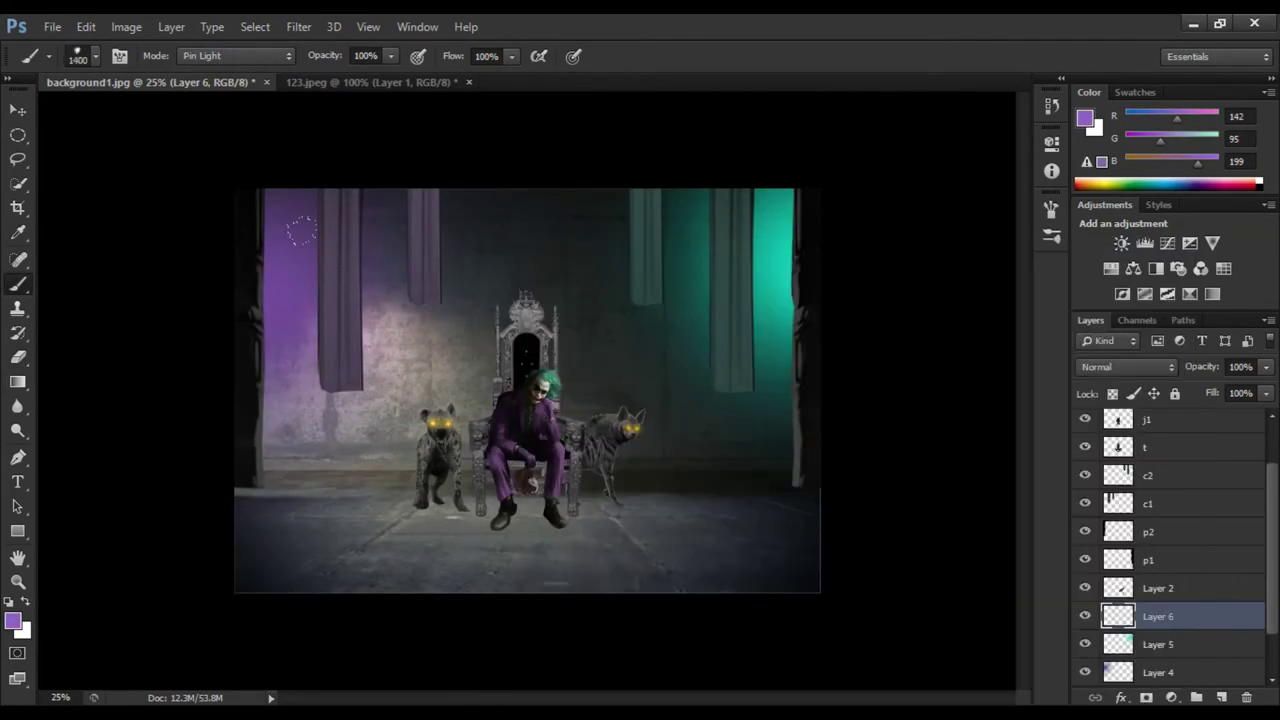
# Paint purple smoke on the left and curtain-sampled teal smoke on the right
pyautogui.click(420, 280)
pyautogui.click(290, 260)
pyautogui.keyDown('alt'); pyautogui.click(771, 229); pyautogui.keyUp('alt')
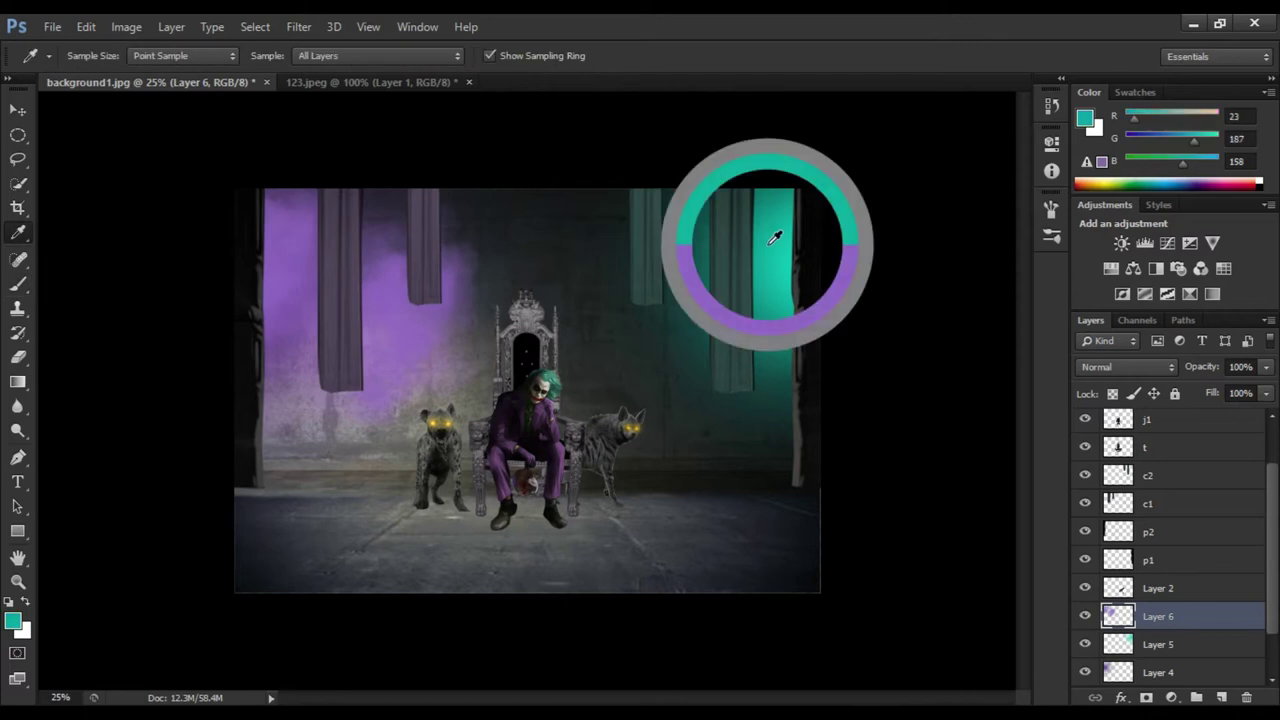
pyautogui.click(635, 300)
# Pick the Pen tool and add a new empty layer for the light beam
pyautogui.click(14, 114)
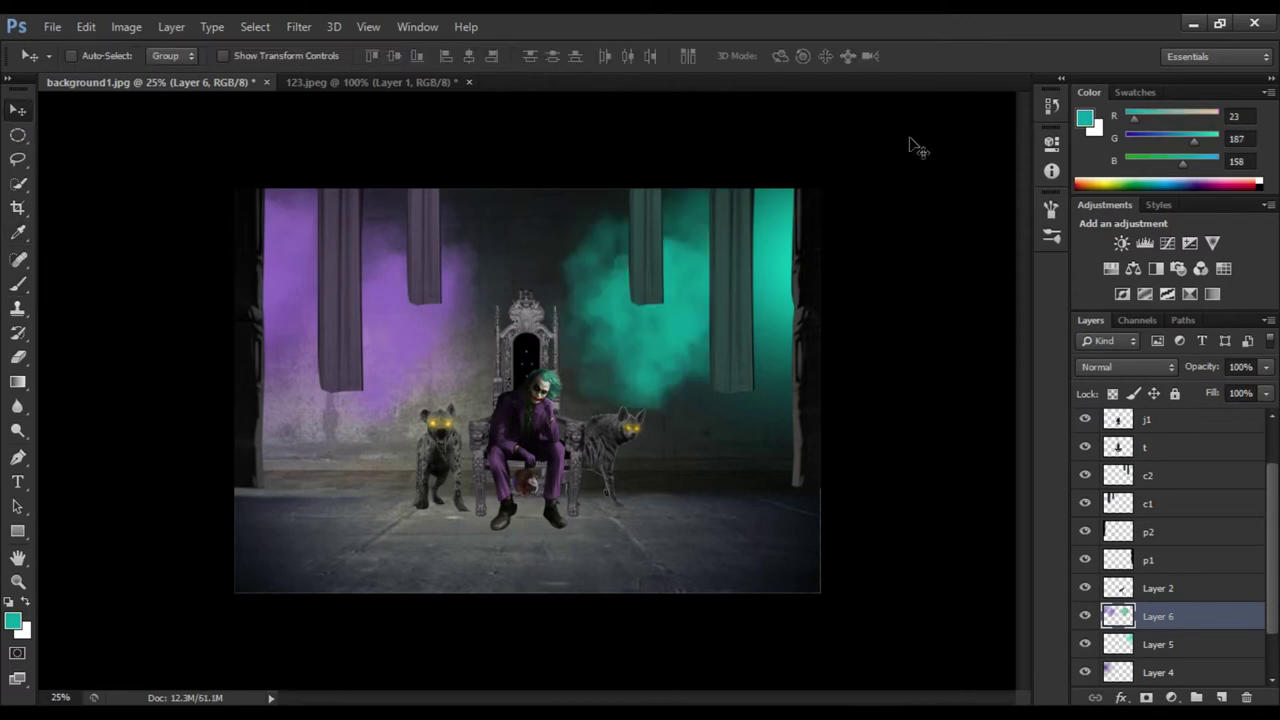
pyautogui.press('p')
pyautogui.click(1221, 697)
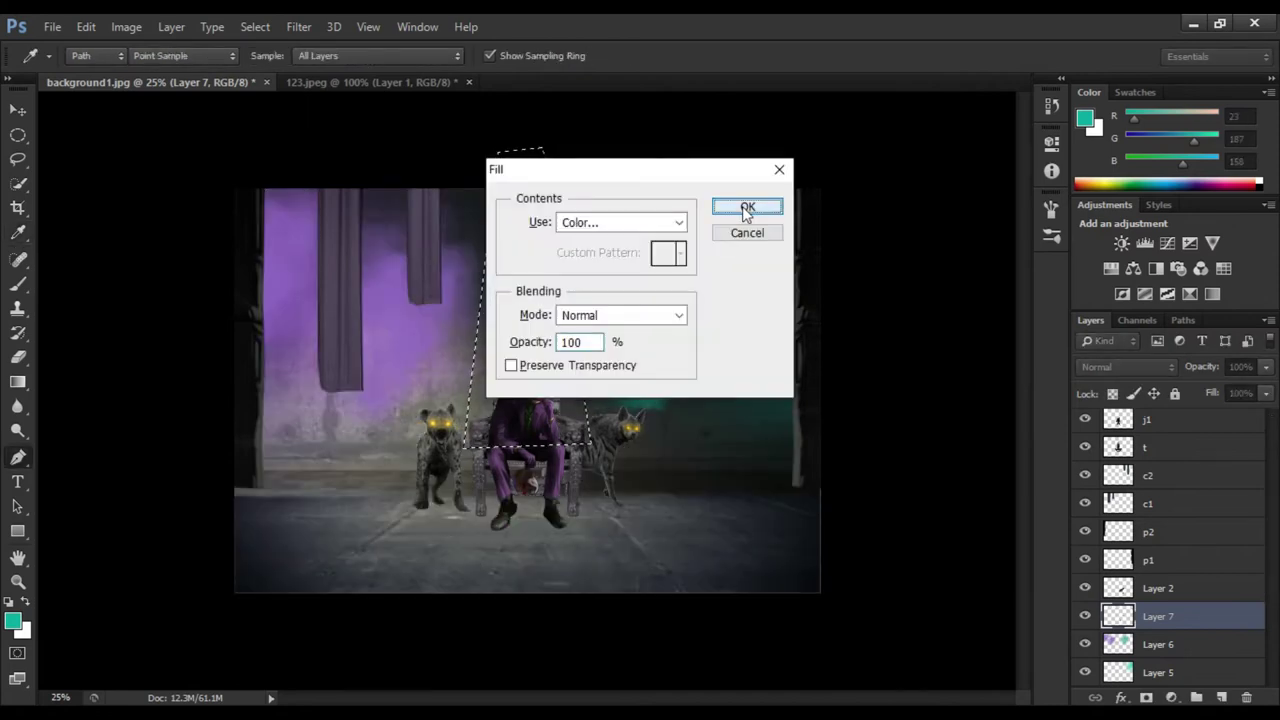
# Fill the beam shape with white and apply a 132-pixel Box Blur
pyautogui.click(747, 207)
pyautogui.click(298, 26)
pyautogui.click(560, 300)
pyautogui.moveTo(762, 397); pyautogui.dragTo(833, 400)
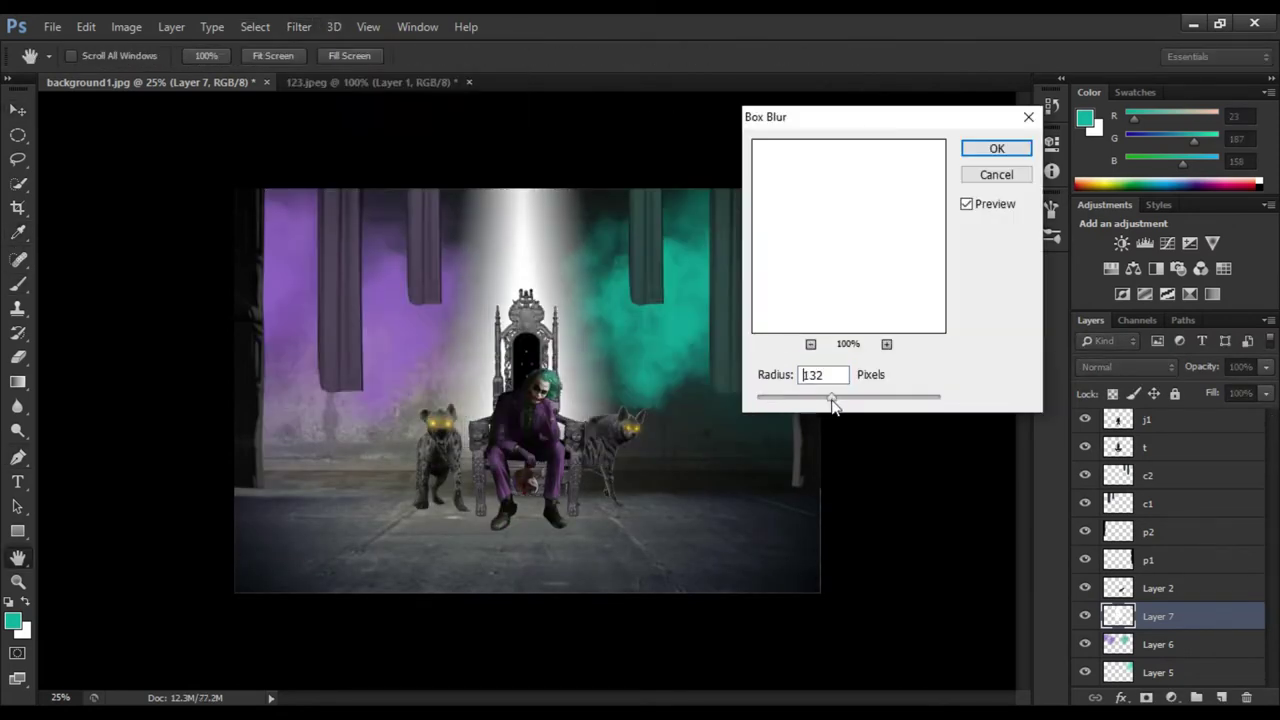
pyautogui.press('Return')
pyautogui.press('v')
pyautogui.scroll(-5, 1100, 651)
# Colorize the bg copy layer purple with Hue/Saturation
pyautogui.click(1160, 563)
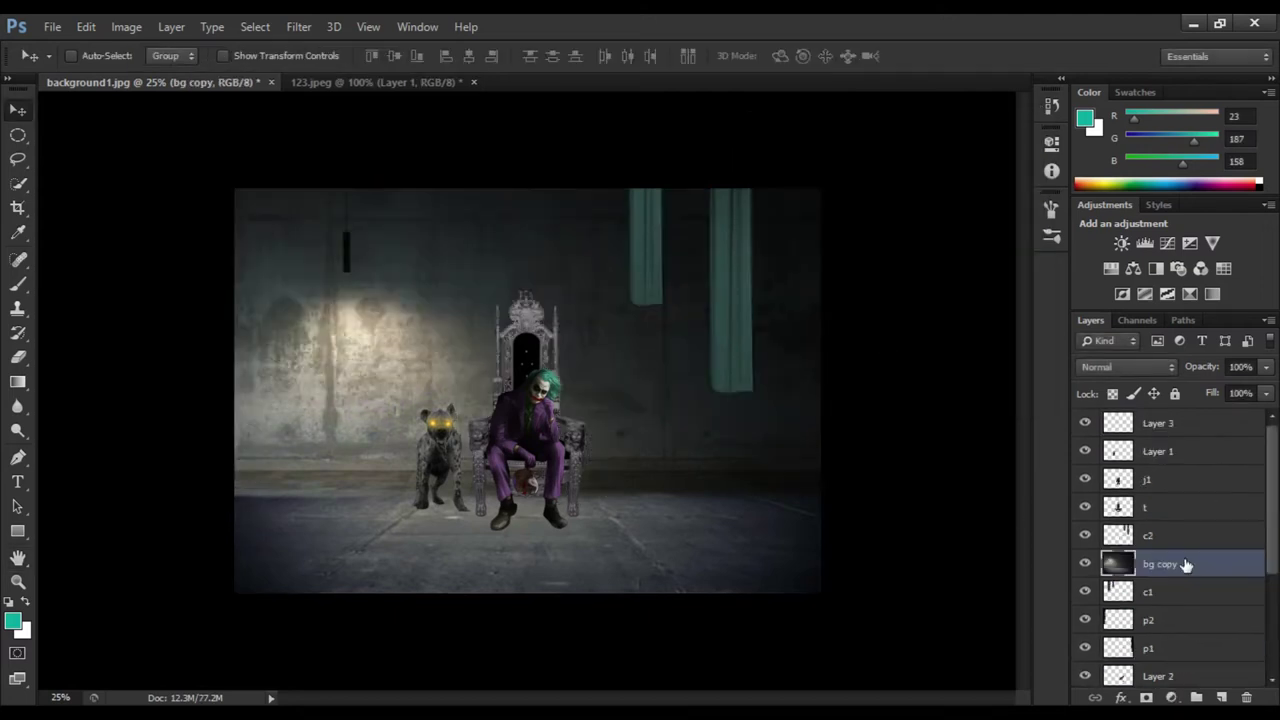
pyautogui.hotkey('ctrl', 'shift', ']')
pyautogui.click(1085, 423)
pyautogui.press('i')
pyautogui.hotkey('ctrl', 'u')
pyautogui.click(1171, 443)
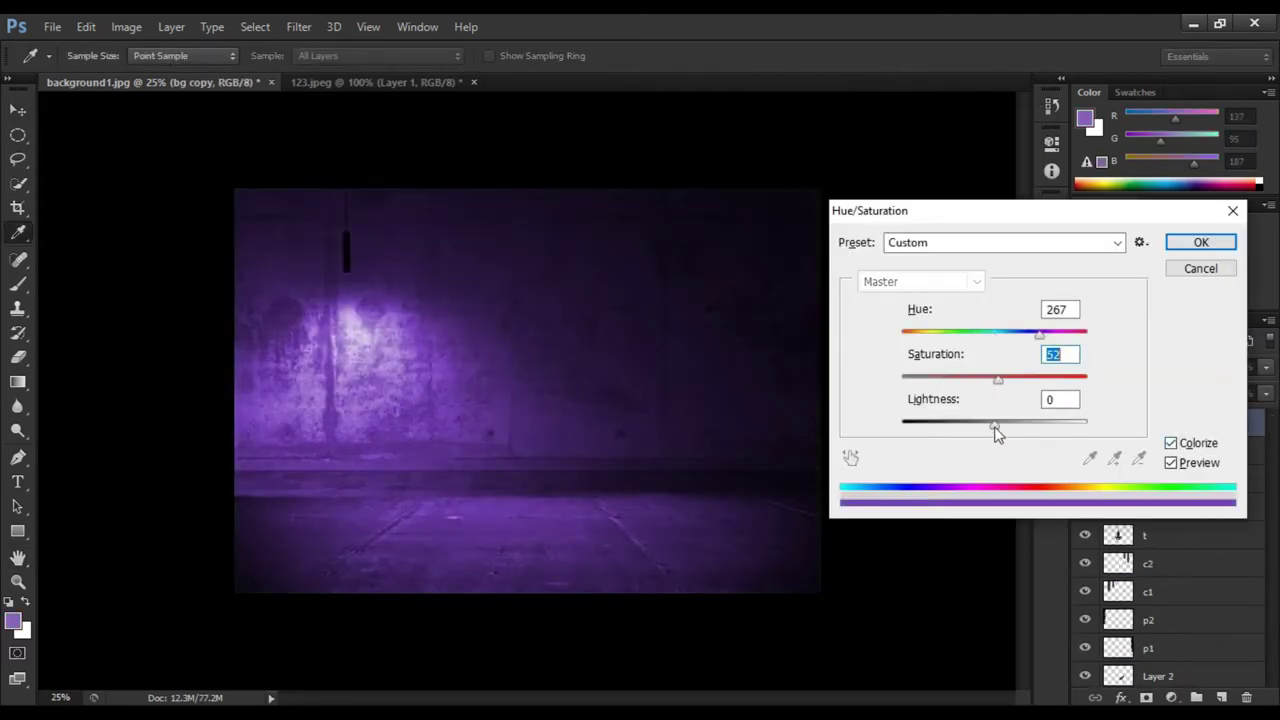
pyautogui.press('Return')
# Give the purple copy a black mask and set a small, low-opacity brush to reveal it
pyautogui.keyDown('alt'); pyautogui.click(1196, 697); pyautogui.keyUp('alt')
pyautogui.press('b')
pyautogui.rightClick(545, 240)
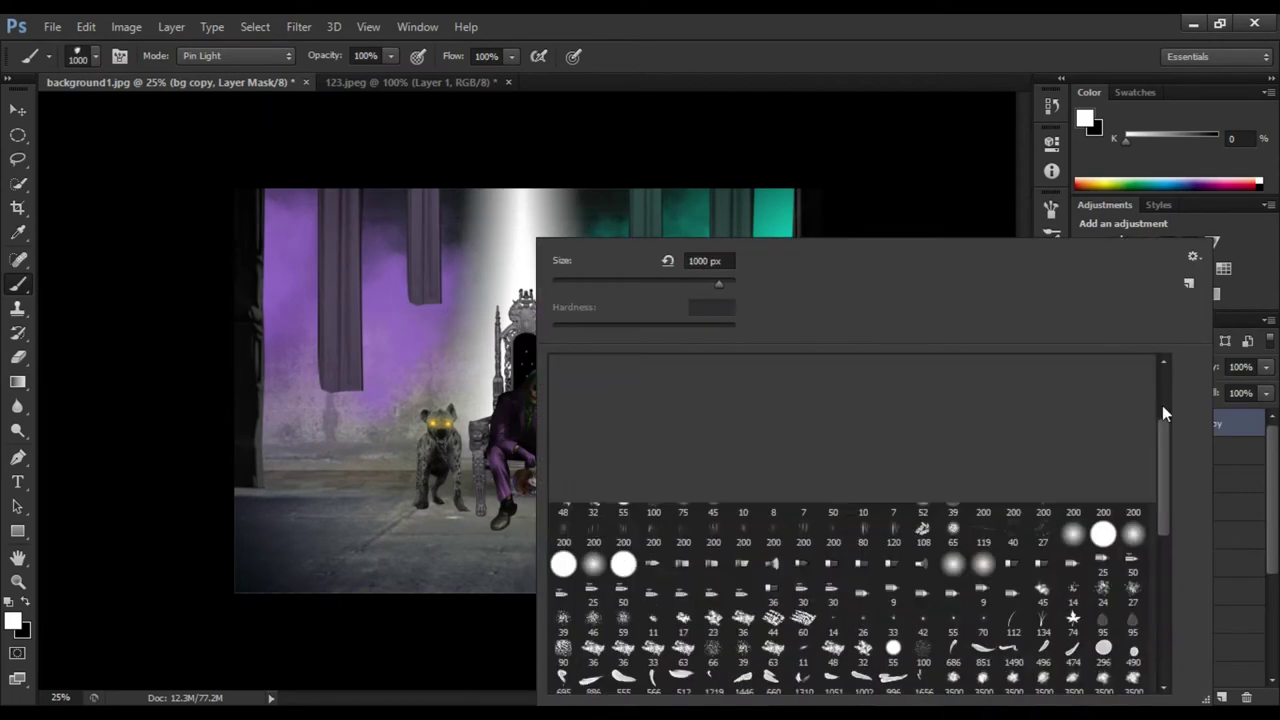
pyautogui.press('Return')
pyautogui.press('[')
pyautogui.press('[')
pyautogui.press('[')
pyautogui.press('2')
pyautogui.press('1')
pyautogui.moveTo(381, 403); pyautogui.dragTo(410, 272)
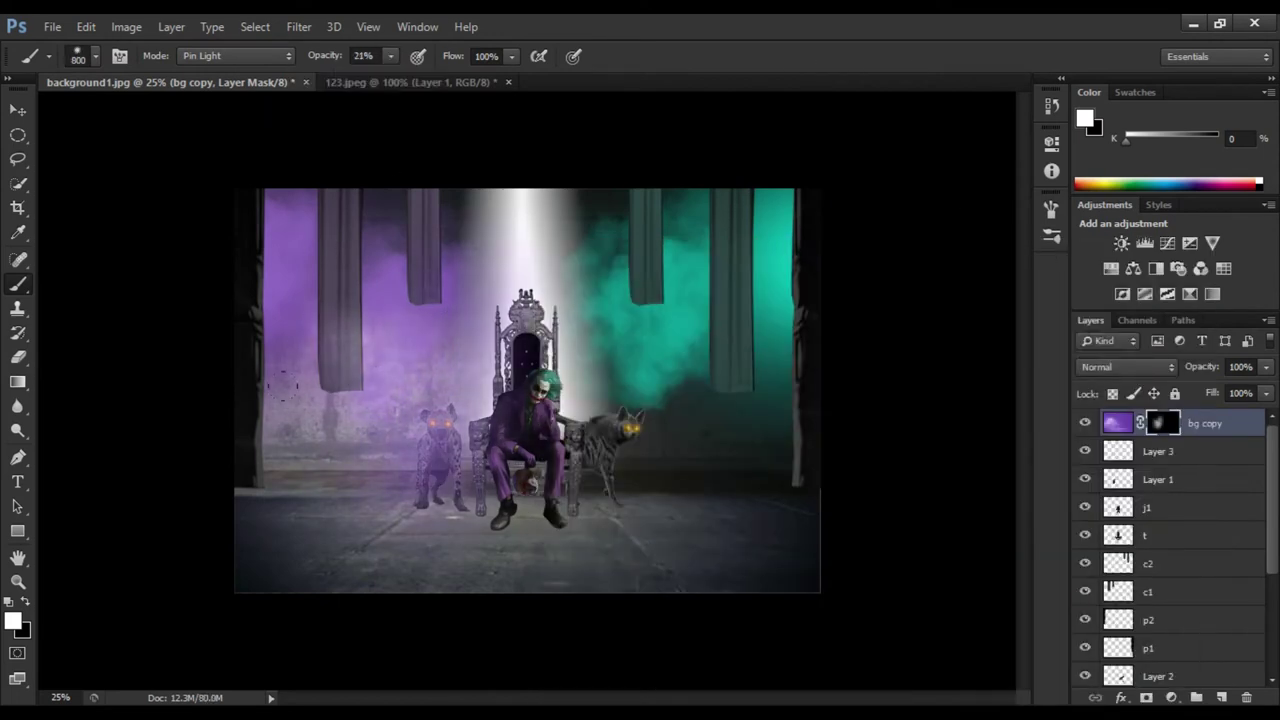
pyautogui.hotkey('ctrl', 'z')
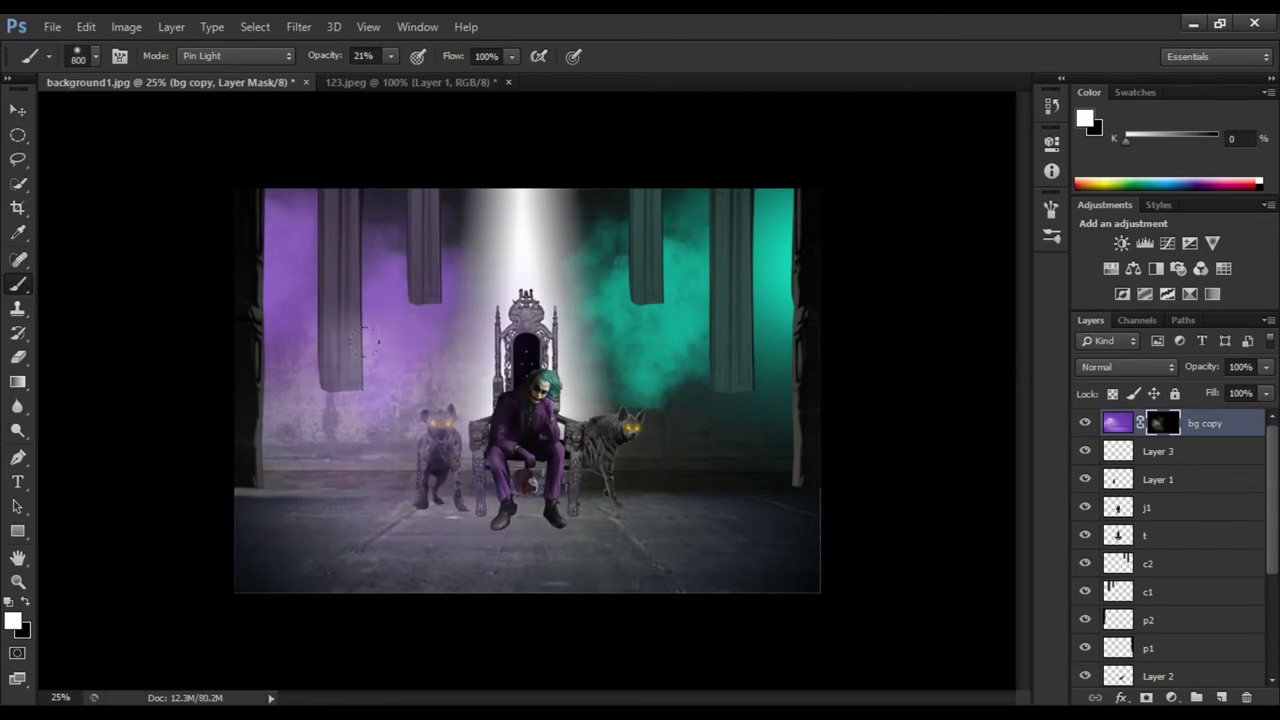
# Duplicate the wall as bg copy 2 and colorize it with teal sampled from the smoke
pyautogui.click(1160, 643)
pyautogui.hotkey('ctrl', 'j')
pyautogui.hotkey('ctrl', 'shift', ']')
pyautogui.press('i')
pyautogui.click(771, 277)
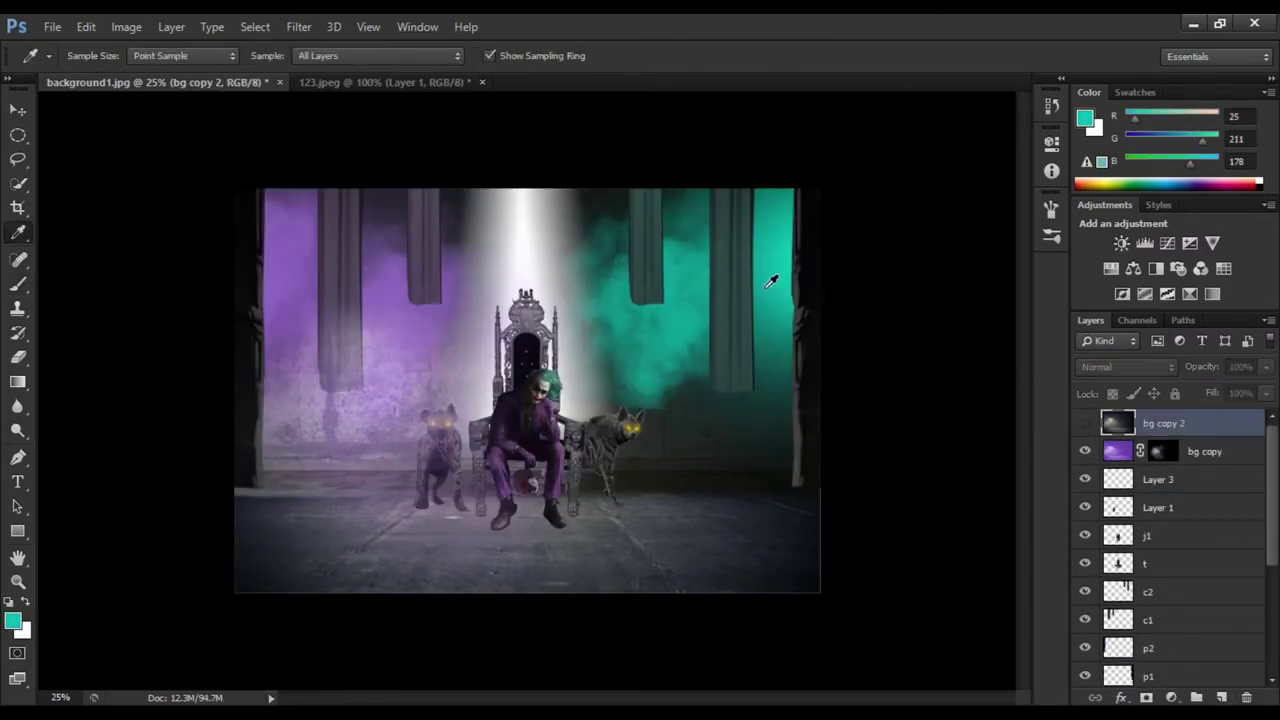
pyautogui.hotkey('ctrl', 'u')
pyautogui.click(1177, 437)
pyautogui.moveTo(940, 374); pyautogui.dragTo(997, 374)
# Mask the teal copy and paint teal back in on the right around the hyena
pyautogui.click(1208, 246)
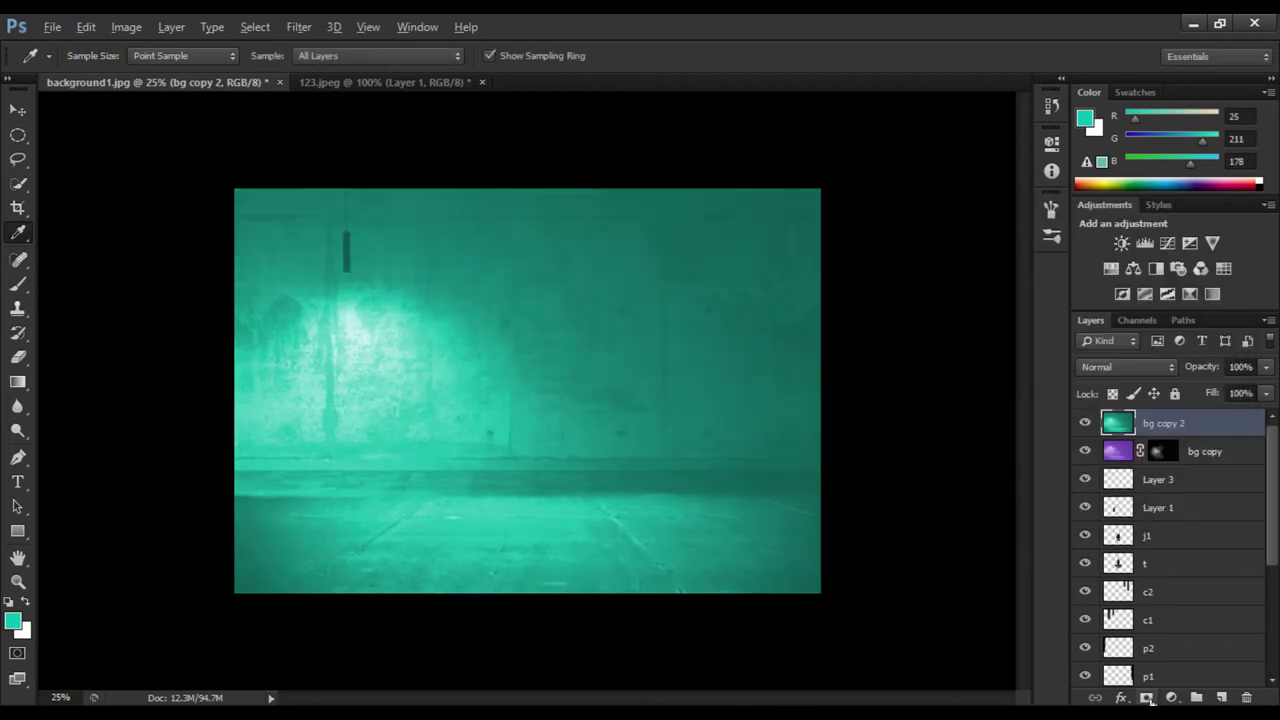
pyautogui.keyDown('alt'); pyautogui.click(1172, 697); pyautogui.keyUp('alt')
pyautogui.press('b')
pyautogui.moveTo(680, 300); pyautogui.dragTo(578, 291)
pyautogui.moveTo(600, 400)
pyautogui.mouseDown()
pyautogui.moveTo(650, 460)
pyautogui.moveTo(680, 470)
pyautogui.mouseUp()
pyautogui.press('3')
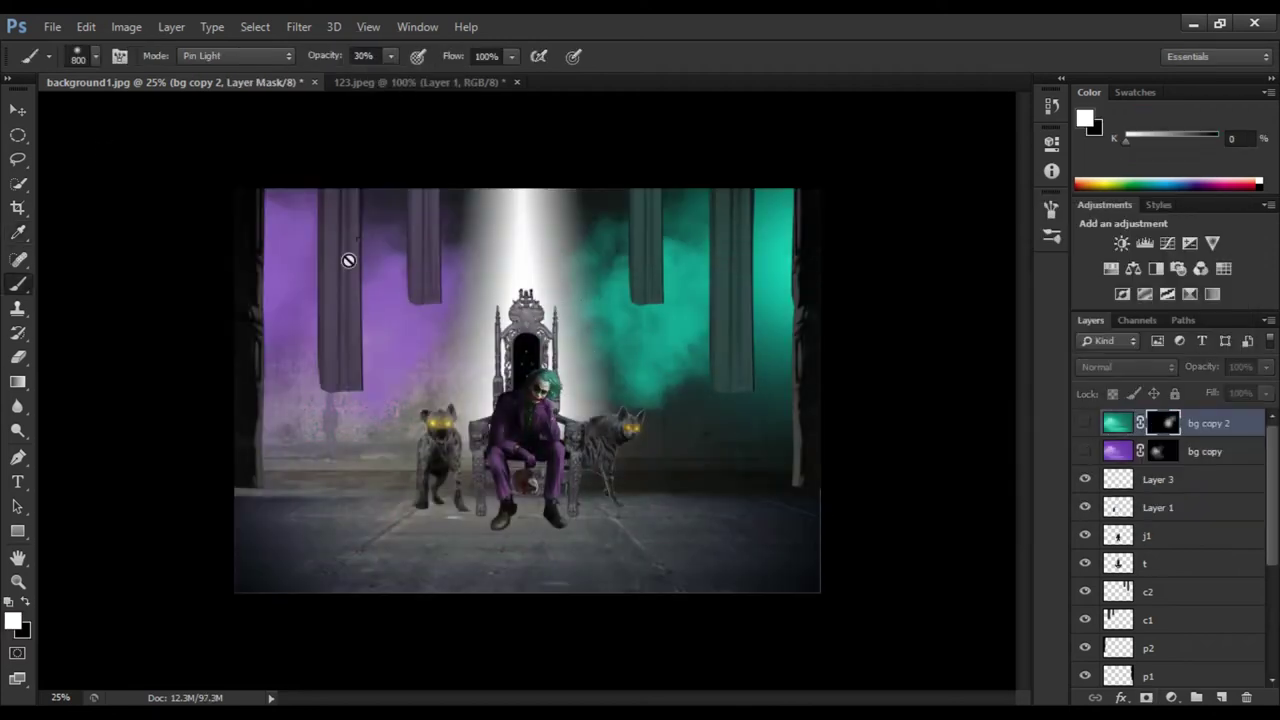
# Choose a large smoke brush, add Layer 8, and sample teal for the smoke
pyautogui.rightClick(349, 260)
pyautogui.moveTo(990, 543); pyautogui.dragTo(989, 600)
pyautogui.scroll(-2, 459, 474)
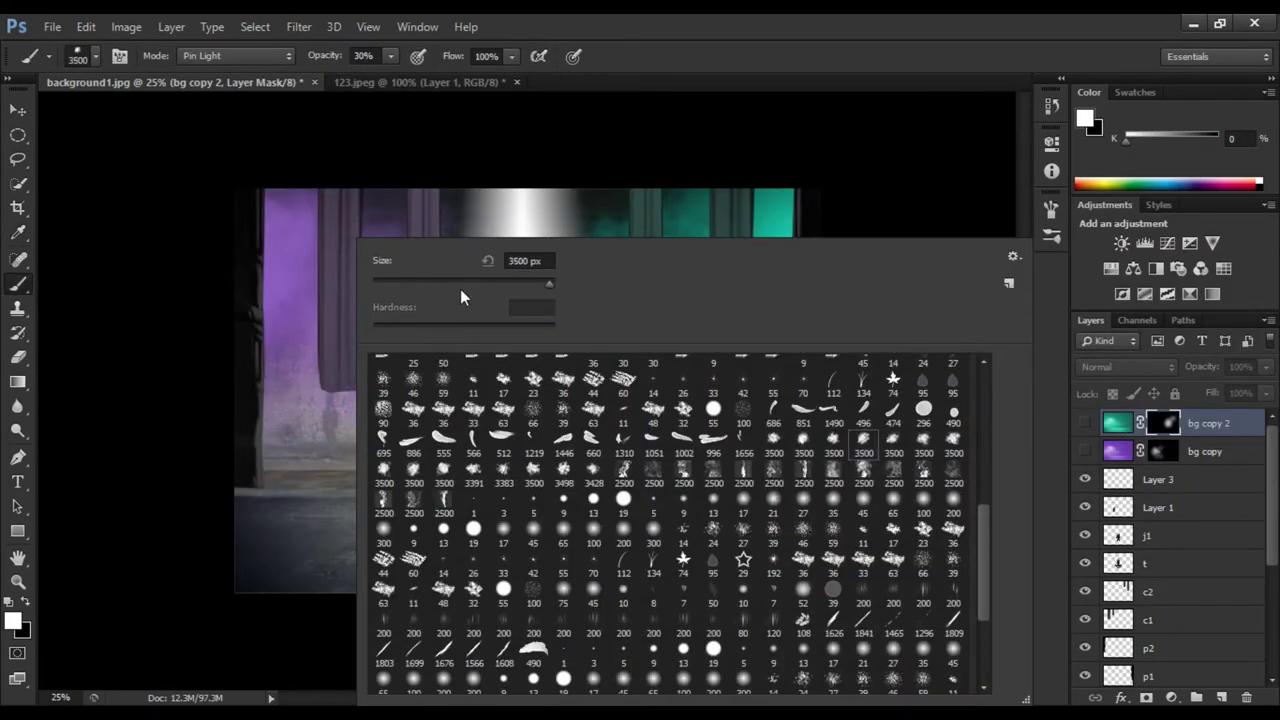
pyautogui.click(460, 296)
pyautogui.click(643, 294)
pyautogui.click(1196, 697)
pyautogui.keyDown('alt'); pyautogui.click(592, 409); pyautogui.keyUp('alt')
pyautogui.rightClick(583, 410)
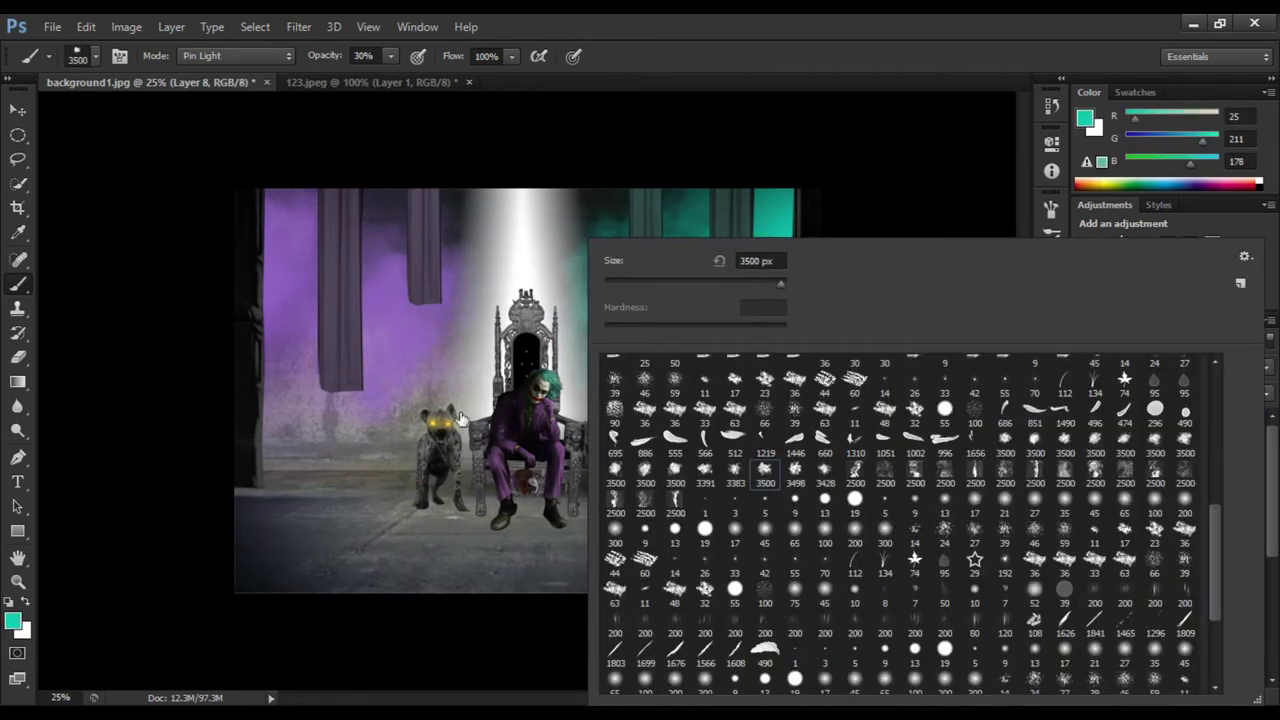
# Pick a lighter teal, move Layer 8 lower, and paint pale smoke around the throne
pyautogui.click(13, 621)
pyautogui.click(451, 234)
pyautogui.click(826, 170)
pyautogui.moveTo(1158, 423)
pyautogui.mouseDown()
pyautogui.moveTo(1197, 483)
pyautogui.moveTo(1182, 578)
pyautogui.mouseUp()
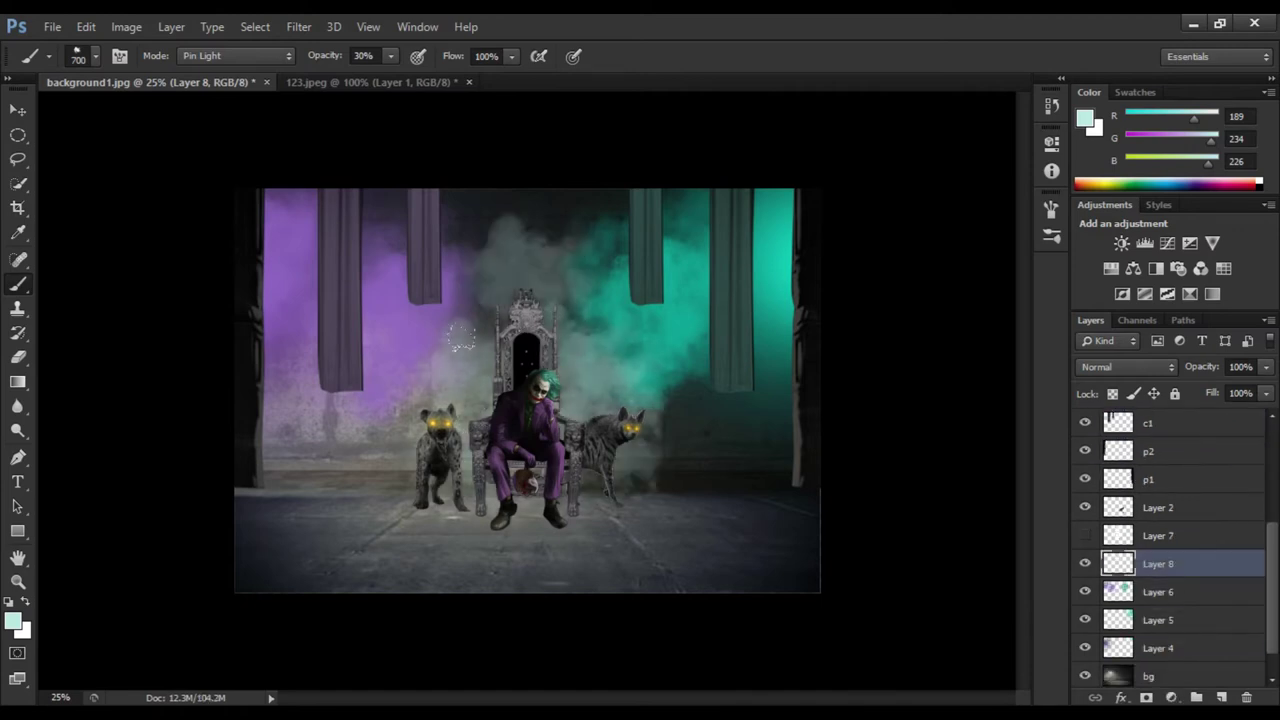
pyautogui.moveTo(461, 337); pyautogui.dragTo(483, 275)
# Switch to a paler smoke tint, enlarge the brush, and brighten the smoke above the throne
pyautogui.click(13, 621)
pyautogui.click(414, 197)
pyautogui.click(829, 169)
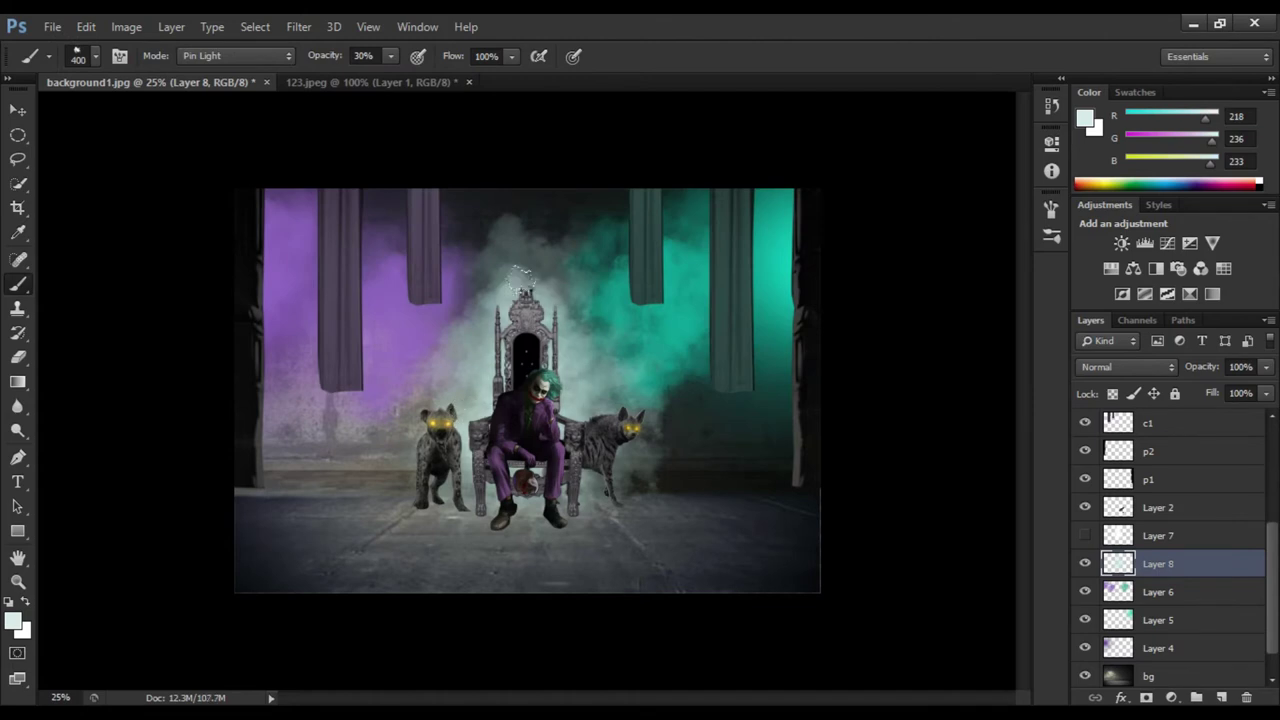
pyautogui.click(13, 623)
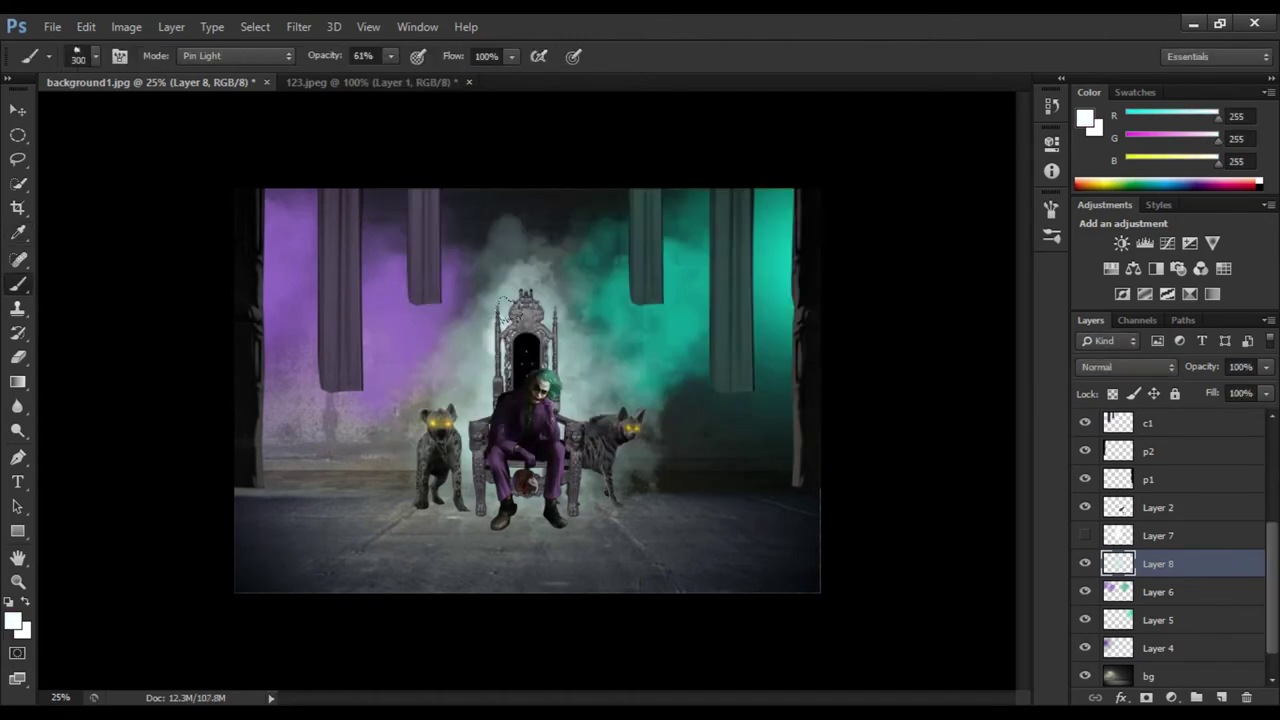
pyautogui.press(']')
pyautogui.press(']')
pyautogui.press(']')
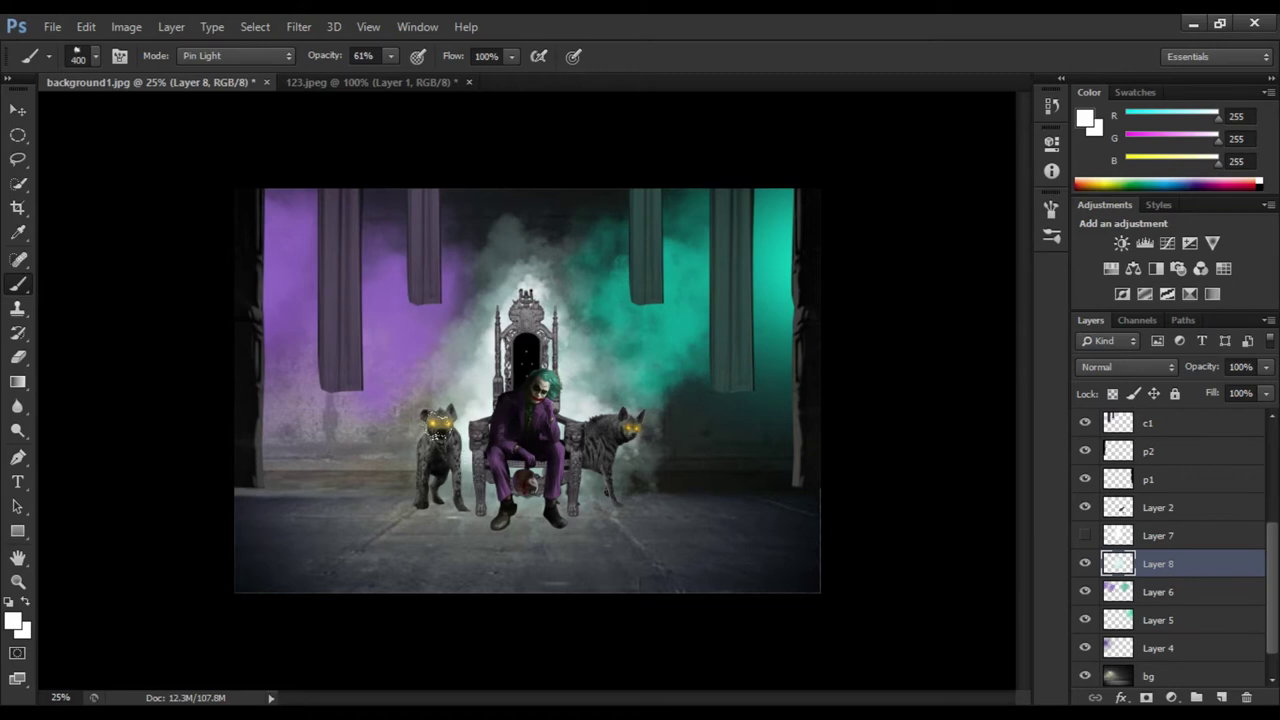
pyautogui.moveTo(481, 262); pyautogui.dragTo(489, 298)
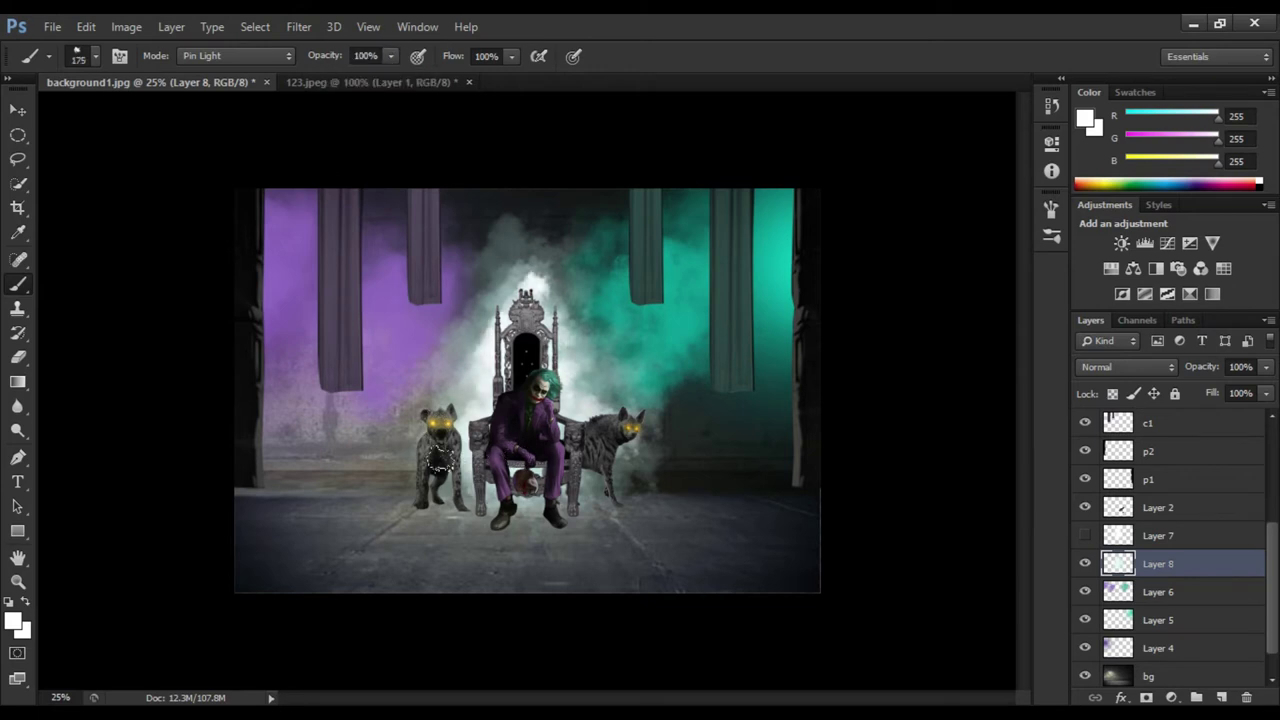
pyautogui.moveTo(1158, 563)
pyautogui.mouseDown()
pyautogui.moveTo(1175, 450)
pyautogui.moveTo(1203, 612)
pyautogui.moveTo(1195, 588)
pyautogui.mouseUp()
pyautogui.scroll(2, 1173, 527)
pyautogui.scroll(2, 1173, 527)
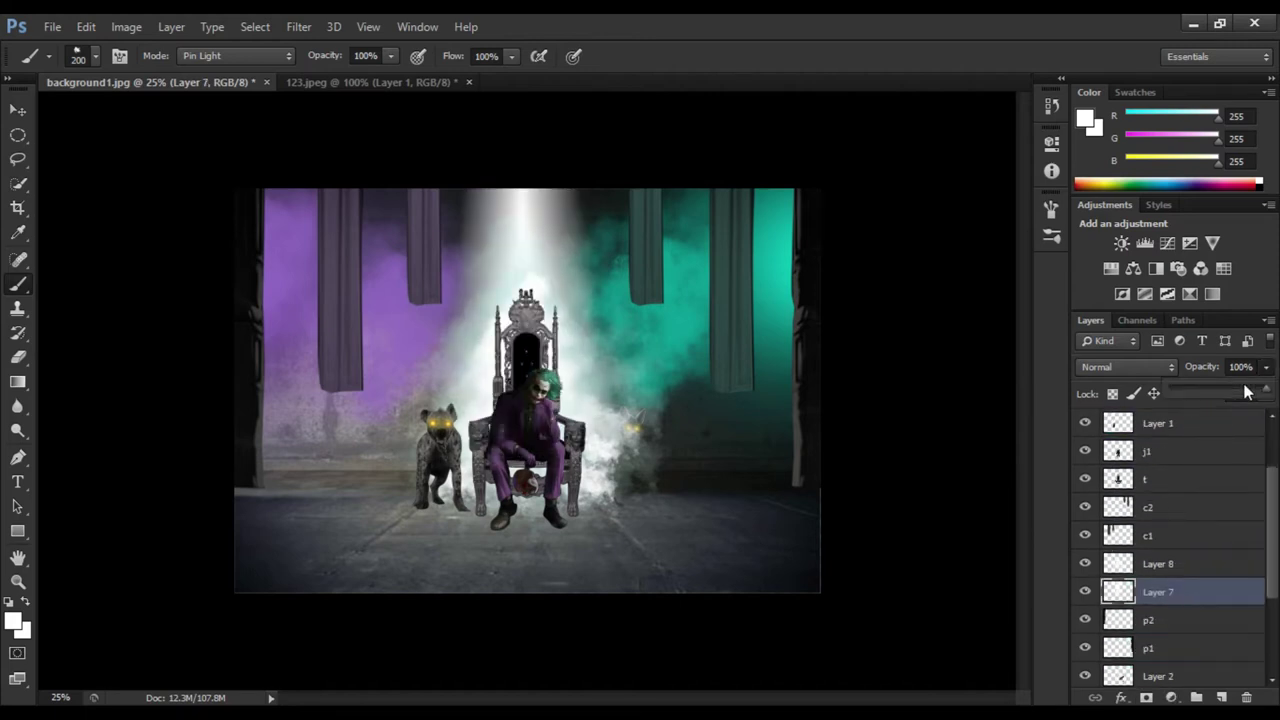
# Put the light beam above the smoke at 70% opacity and raise c2, Layer 2 and t
pyautogui.moveTo(1245, 392); pyautogui.dragTo(1222, 392)
pyautogui.moveTo(1160, 591); pyautogui.dragTo(1188, 562)
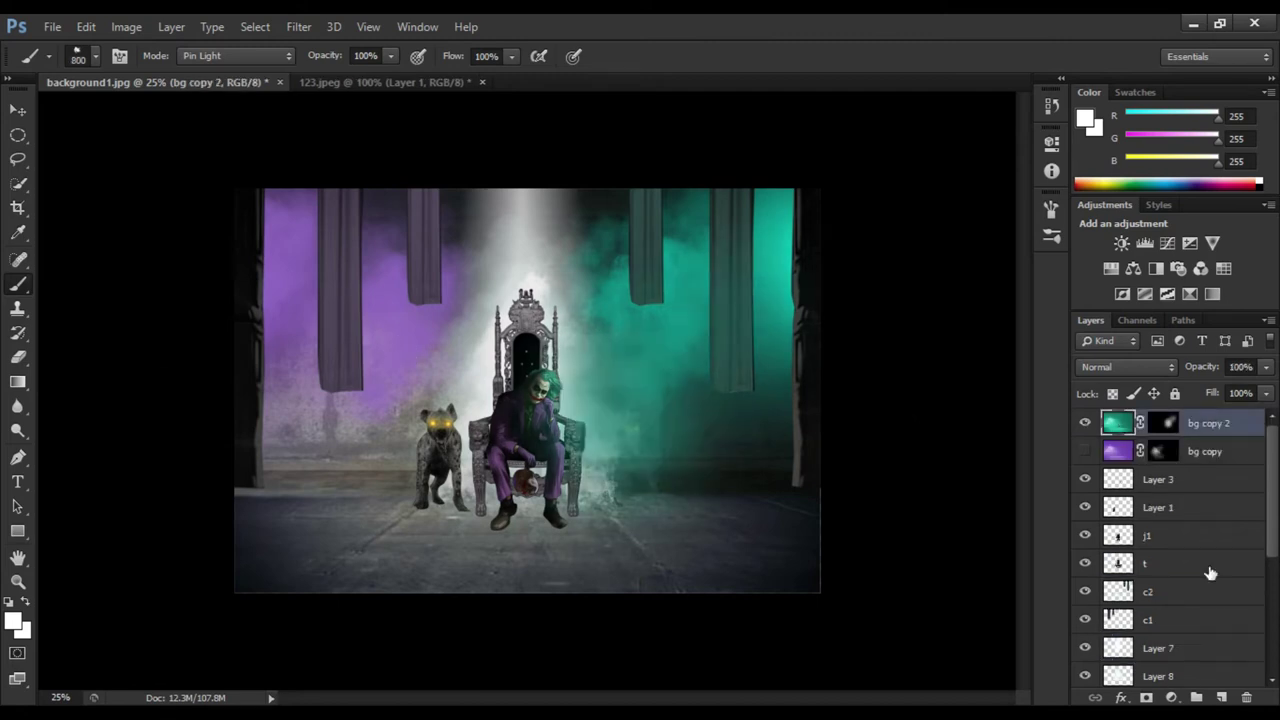
pyautogui.scroll(-1, 1210, 573)
pyautogui.moveTo(1210, 565)
pyautogui.mouseDown()
pyautogui.moveTo(1211, 437)
pyautogui.moveTo(1160, 493)
pyautogui.mouseUp()
pyautogui.moveTo(1186, 534)
pyautogui.mouseDown()
pyautogui.moveTo(1185, 423)
pyautogui.moveTo(1194, 491)
pyautogui.mouseUp()
pyautogui.scroll(-1, 1160, 491)
pyautogui.moveTo(1150, 560); pyautogui.dragTo(1170, 473)
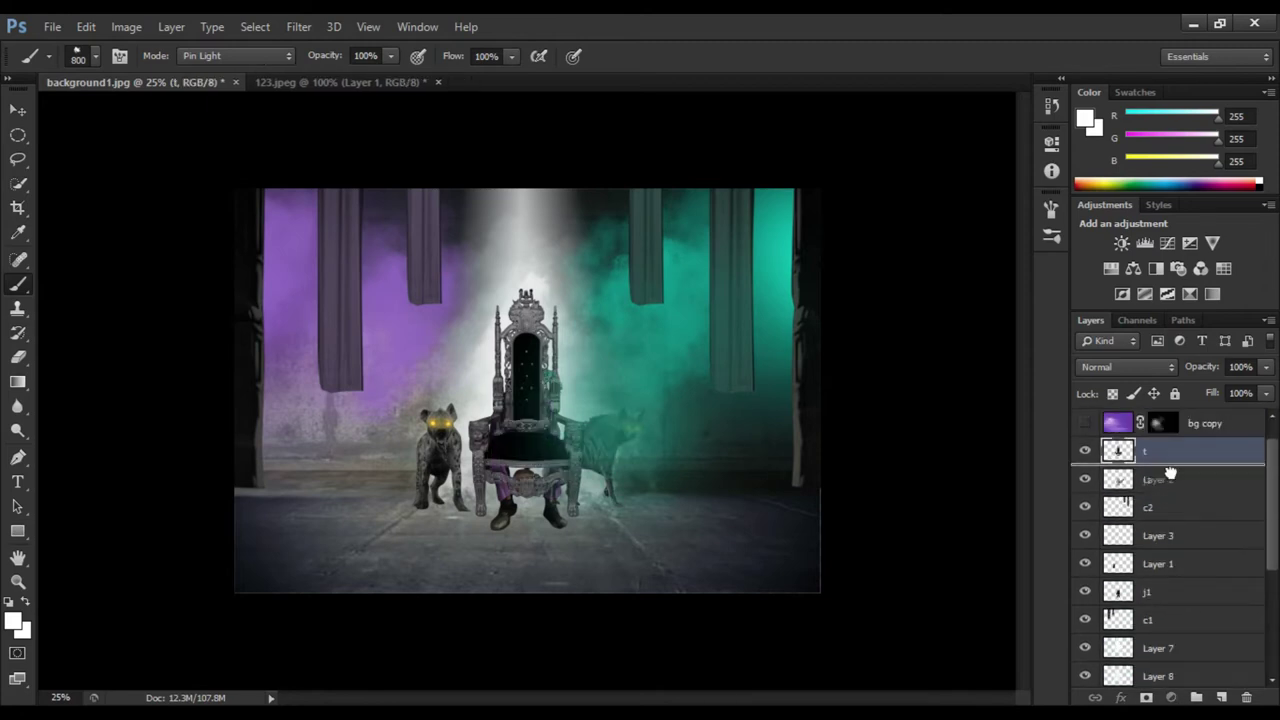
pyautogui.scroll(1, 1170, 473)
pyautogui.moveTo(1150, 619); pyautogui.dragTo(1165, 478)
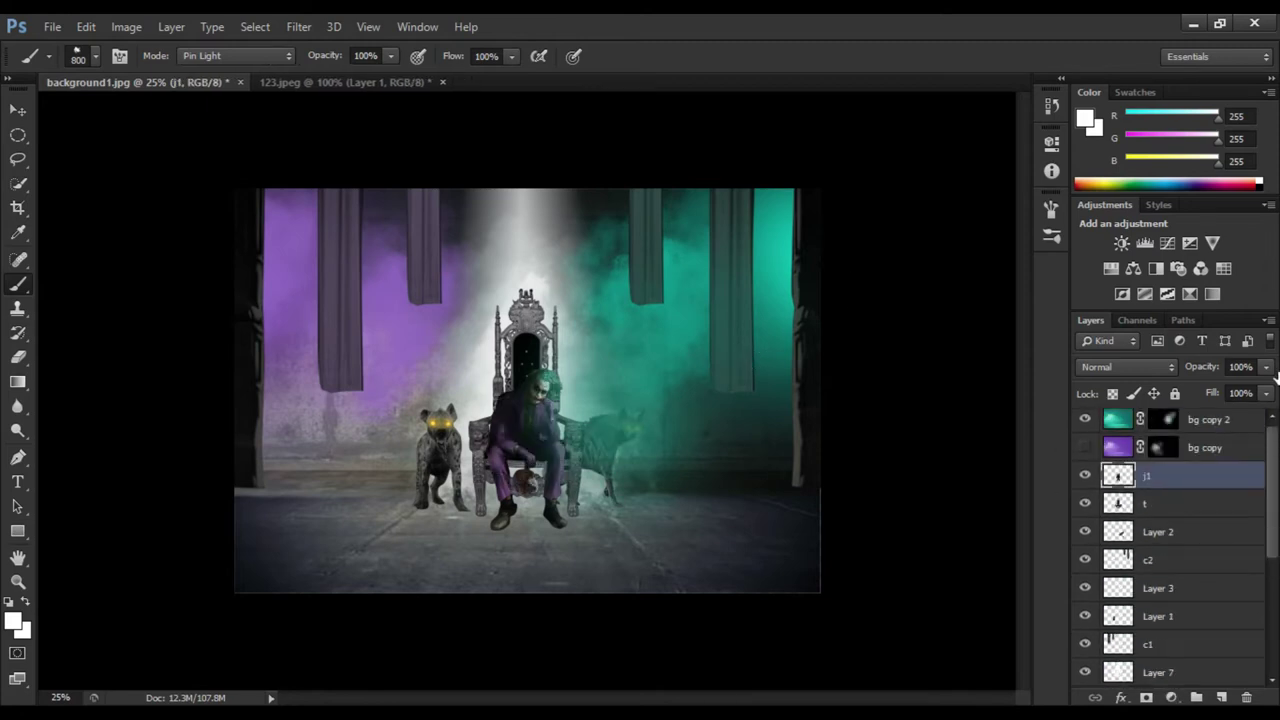
# Fade the teal wall copy, bg copy 2, to 38% opacity
pyautogui.click(1208, 420)
pyautogui.moveTo(1265, 367); pyautogui.dragTo(1211, 393)
pyautogui.click(1205, 451)
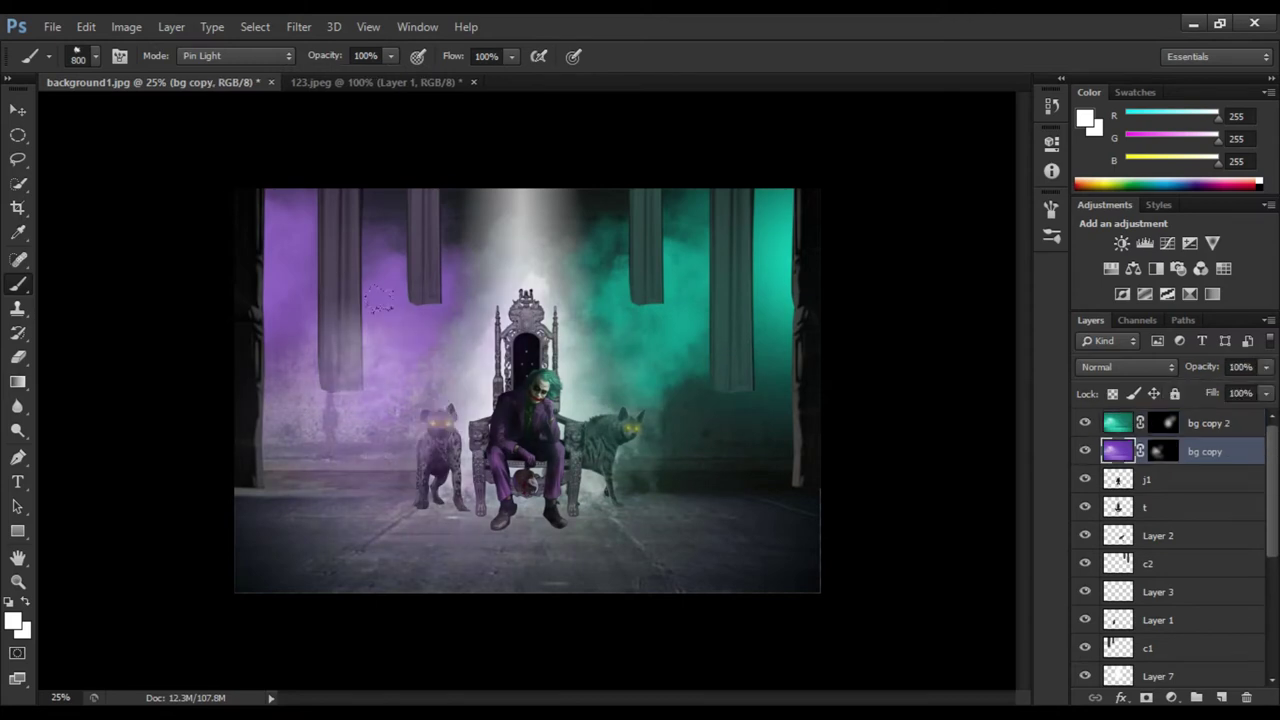
pyautogui.hotkey('alt', ']')
pyautogui.press('x')
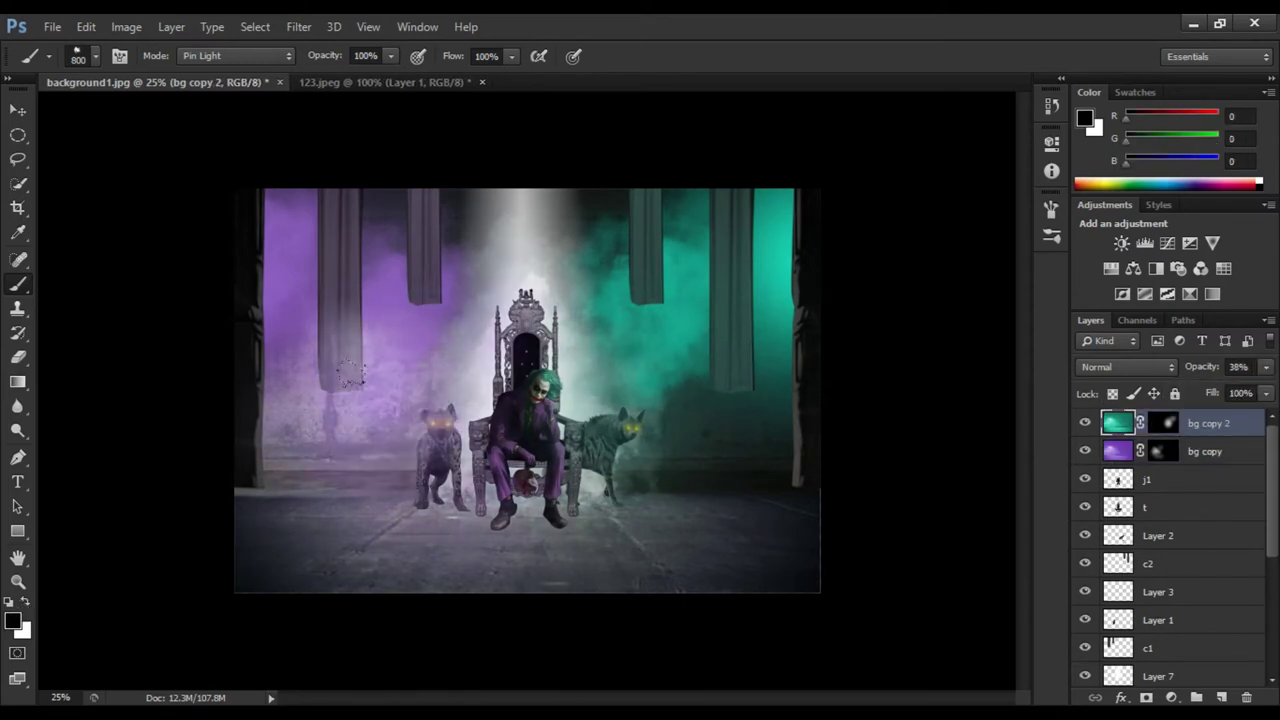
# Add Layer 9 and pick a green foreground colour
pyautogui.click(1222, 697)
pyautogui.press('i')
pyautogui.click(700, 294)
pyautogui.click(13, 621)
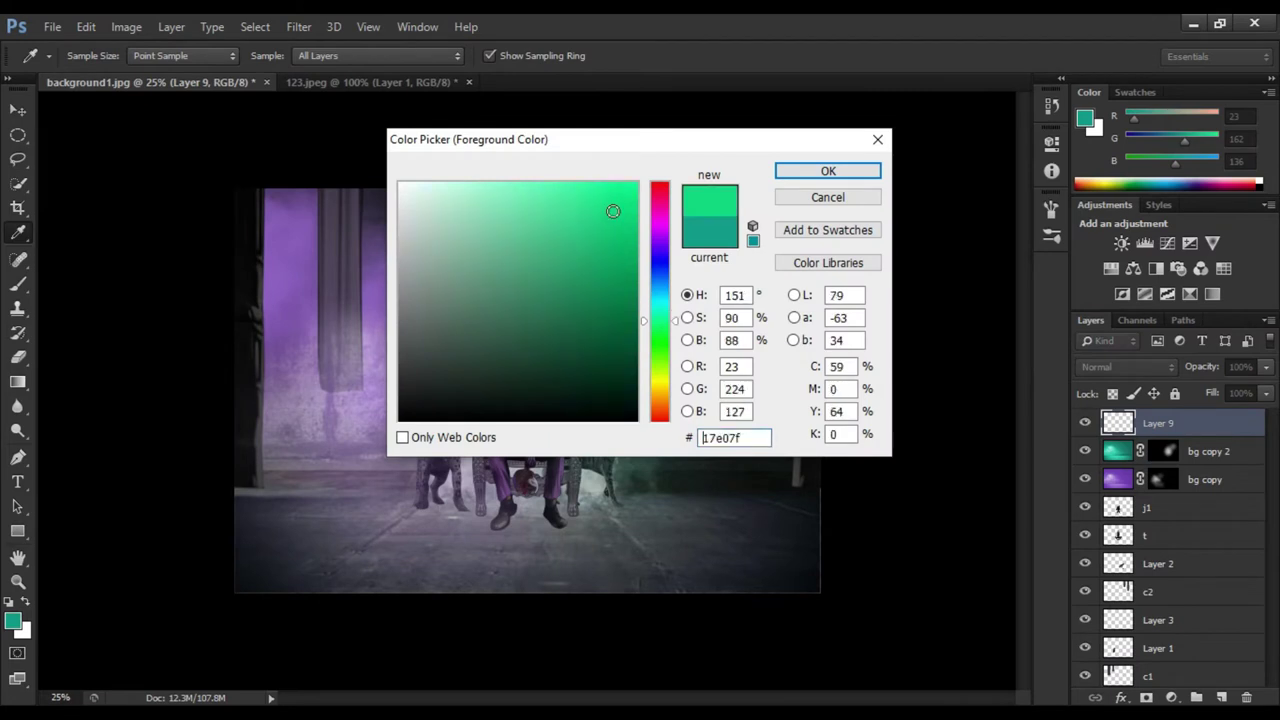
# Move Layer 9 below c1 and paint a green glow across the top
pyautogui.press('Return')
pyautogui.press('b')
pyautogui.moveTo(1237, 433); pyautogui.dragTo(1211, 523)
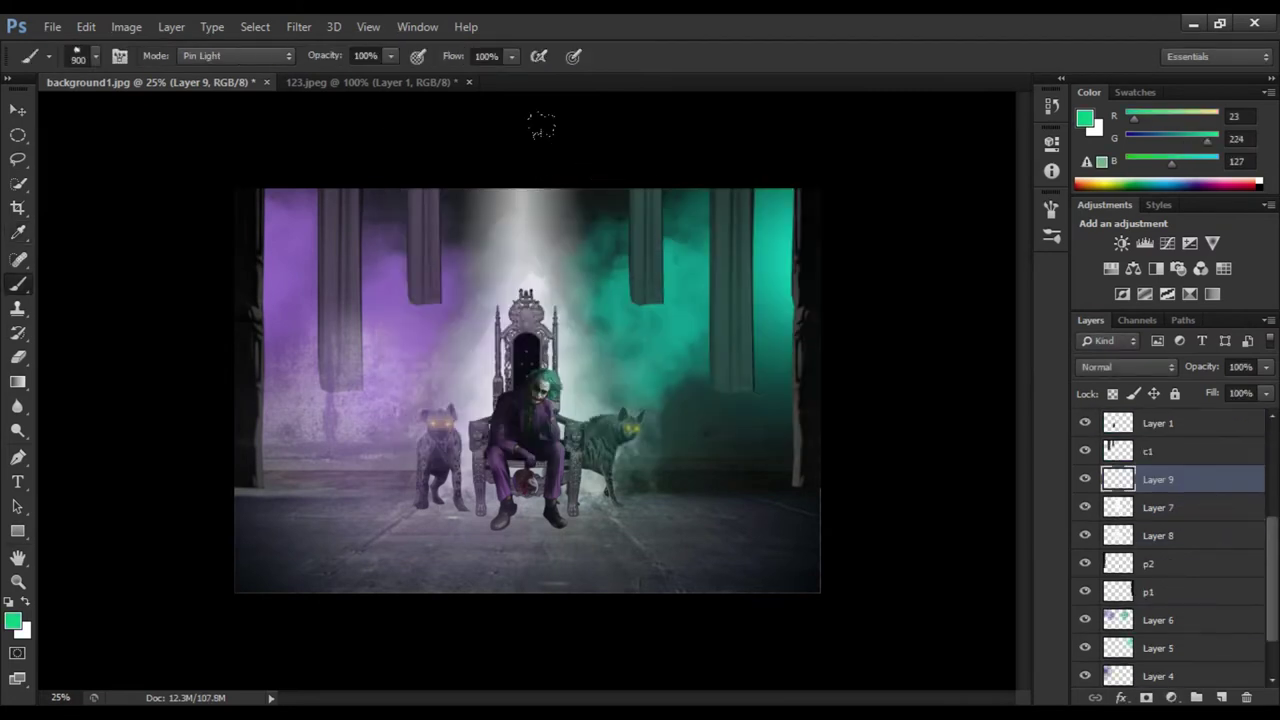
pyautogui.moveTo(541, 124); pyautogui.dragTo(620, 200)
# On Layer 10, paint a purple glow at the upper left with a 1200 brush at 26% opacity
pyautogui.press('i')
pyautogui.click(394, 277)
pyautogui.hotkey('ctrl', 'shift', 'alt', 'n')
pyautogui.press('b')
pyautogui.moveTo(400, 150); pyautogui.dragTo(292, 110)
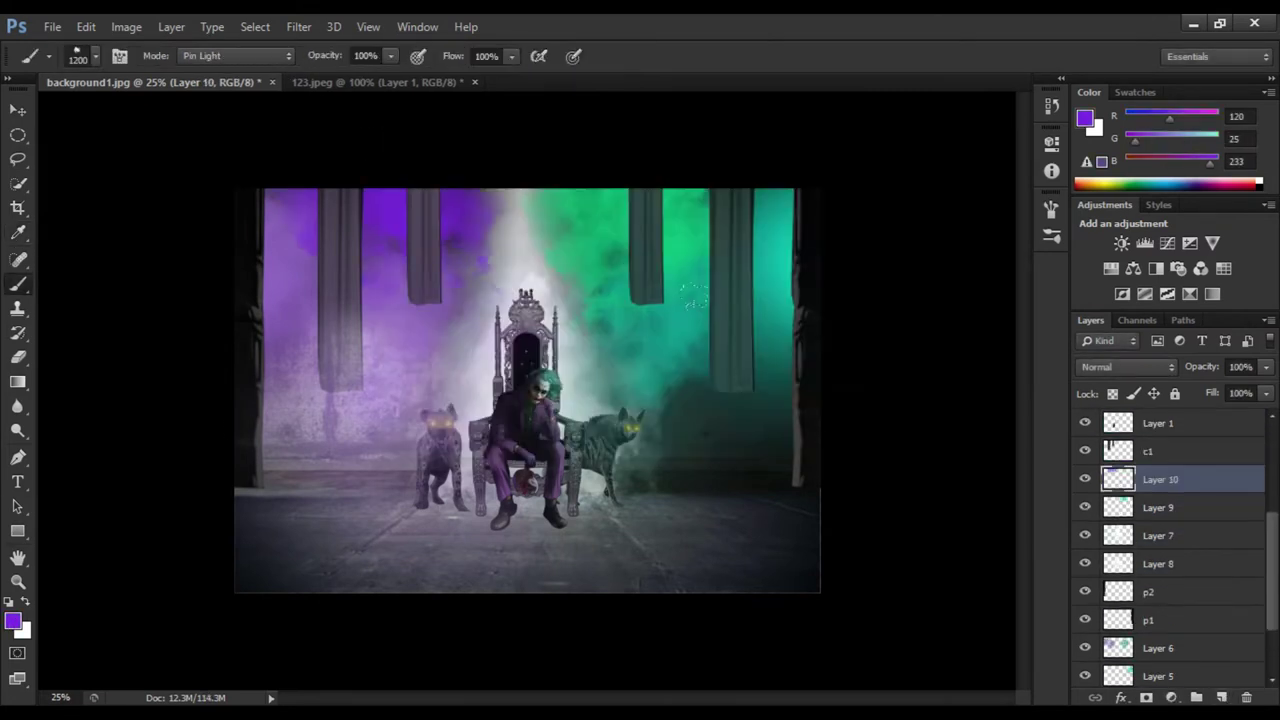
pyautogui.moveTo(1266, 367); pyautogui.dragTo(1200, 391)
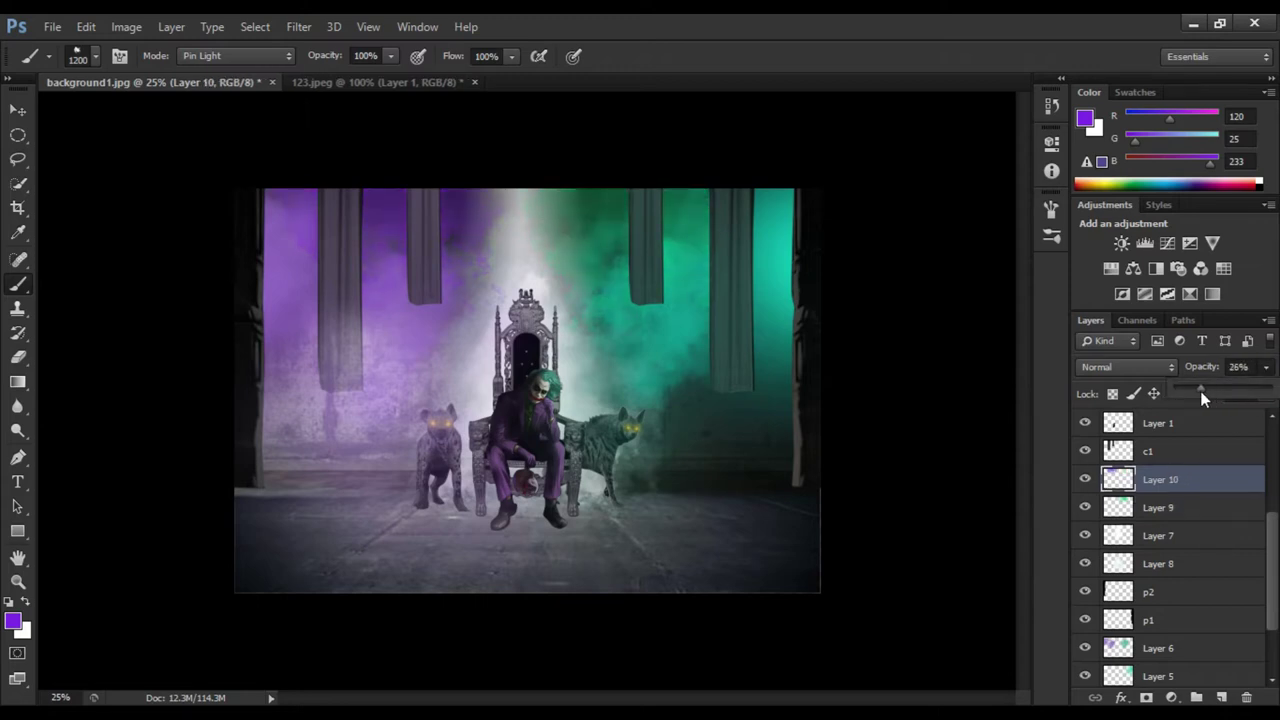
pyautogui.scroll(3, 1199, 539)
pyautogui.scroll(3, 1199, 539)
# Add Layer 11 above Layer 1 and choose a lighter purple
pyautogui.click(1191, 453)
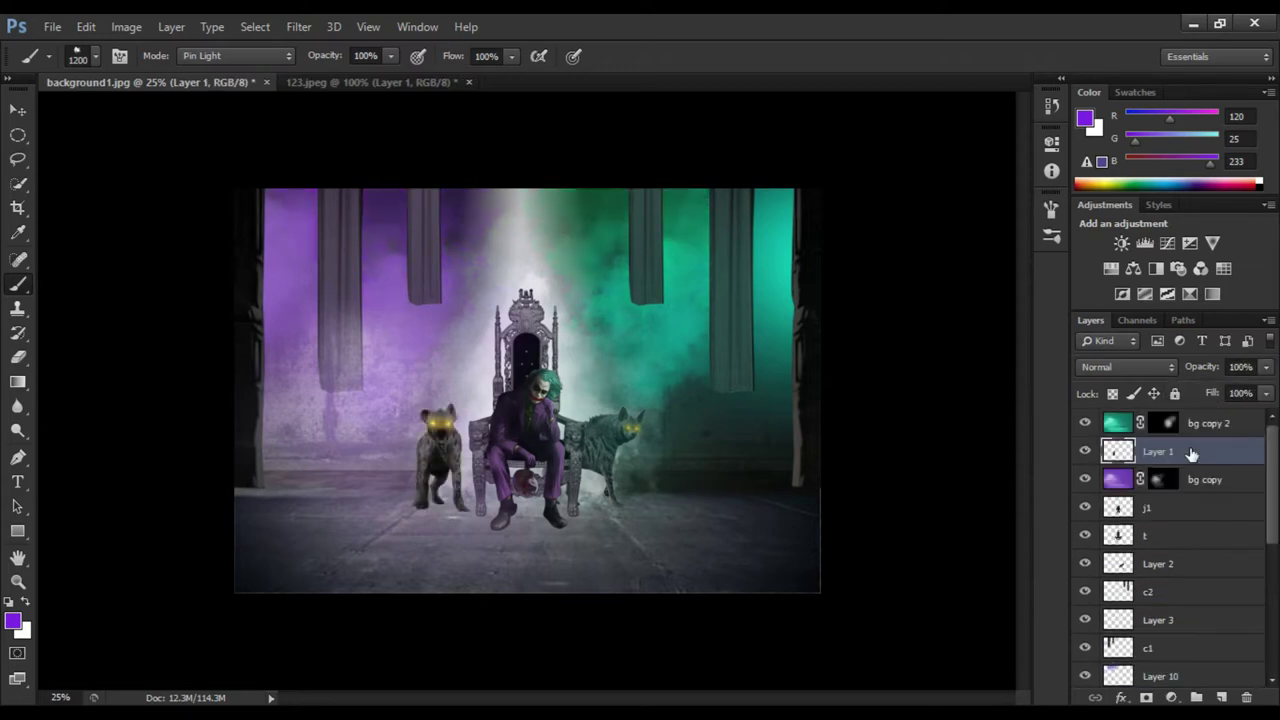
pyautogui.click(1221, 697)
pyautogui.click(414, 445)
pyautogui.press('i')
pyautogui.click(13, 621)
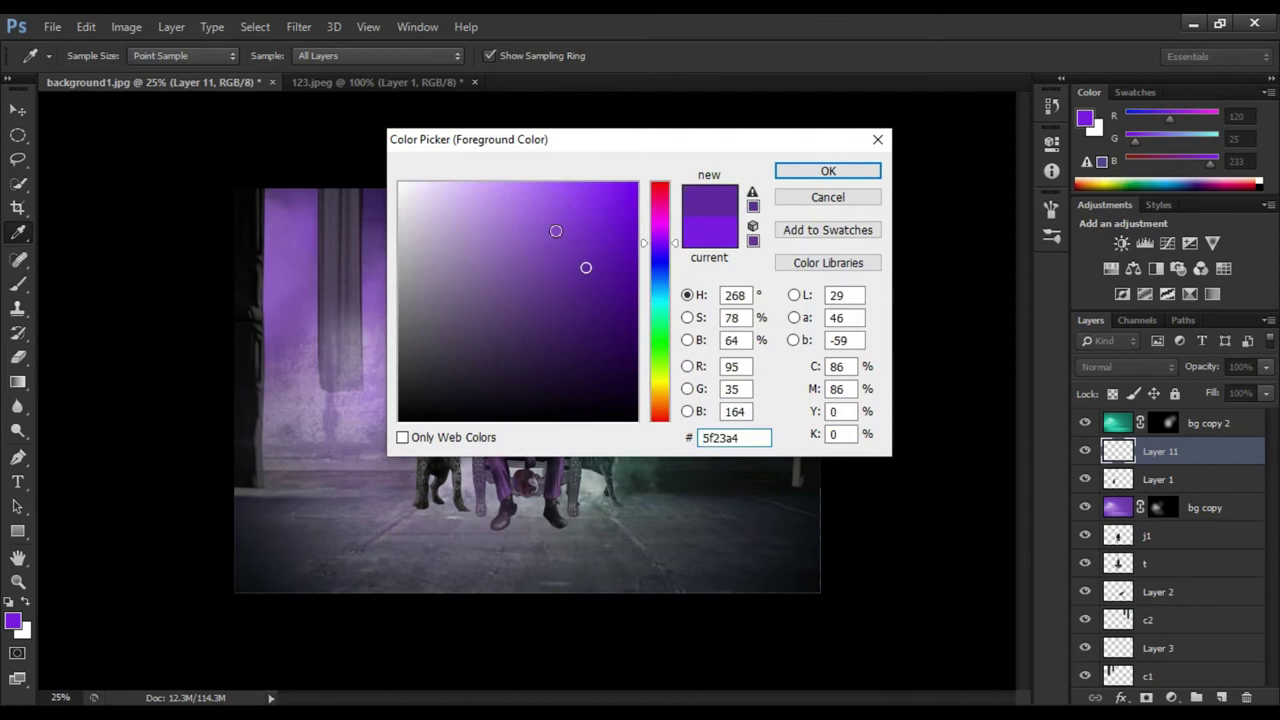
pyautogui.click(518, 217)
pyautogui.click(828, 171)
pyautogui.press('b')
# Set Layer 11 to Soft Light and move the Joker layer j1 above it
pyautogui.click(1127, 367)
pyautogui.click(1110, 293)
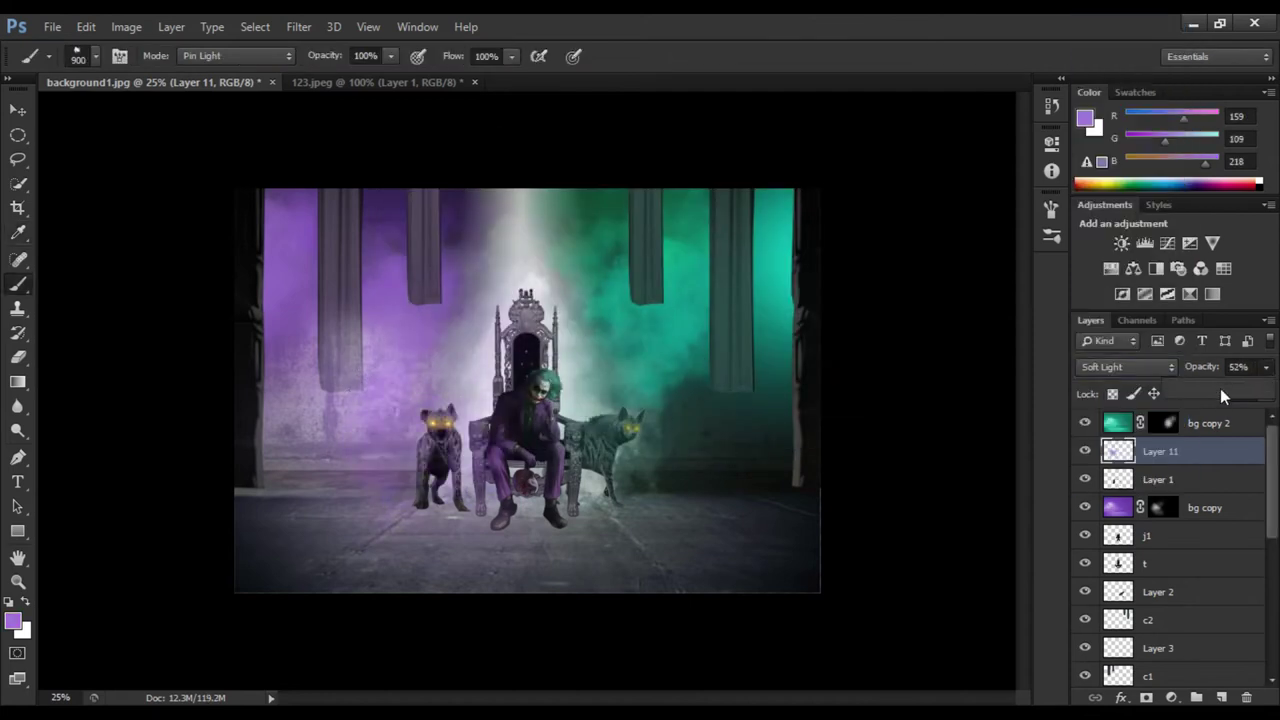
pyautogui.moveTo(1188, 543); pyautogui.dragTo(1188, 440)
# Zoom in on the Joker, black-mask j1 copy, and set a small low-opacity brush
pyautogui.hotkey('ctrl', '+')
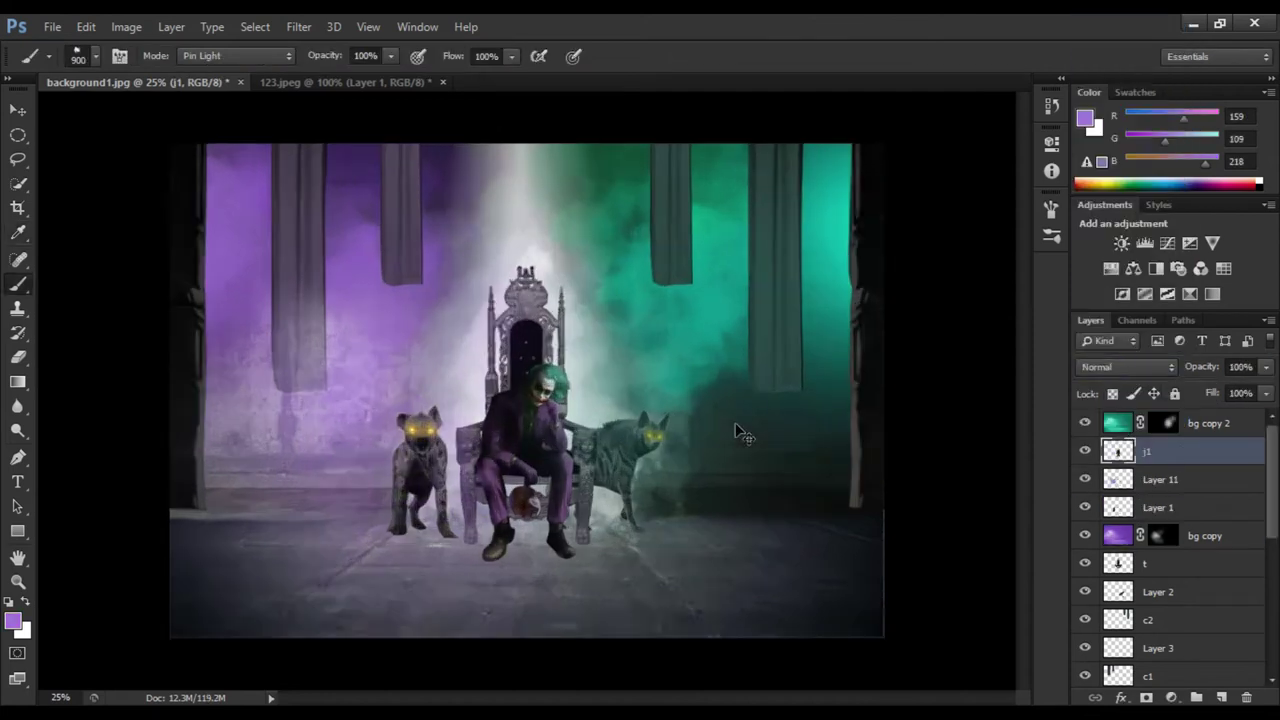
pyautogui.hotkey('ctrl', '+')
pyautogui.hotkey('ctrl', '+')
pyautogui.press('v')
pyautogui.hotkey('ctrl', '+')
pyautogui.hotkey('ctrl', '+')
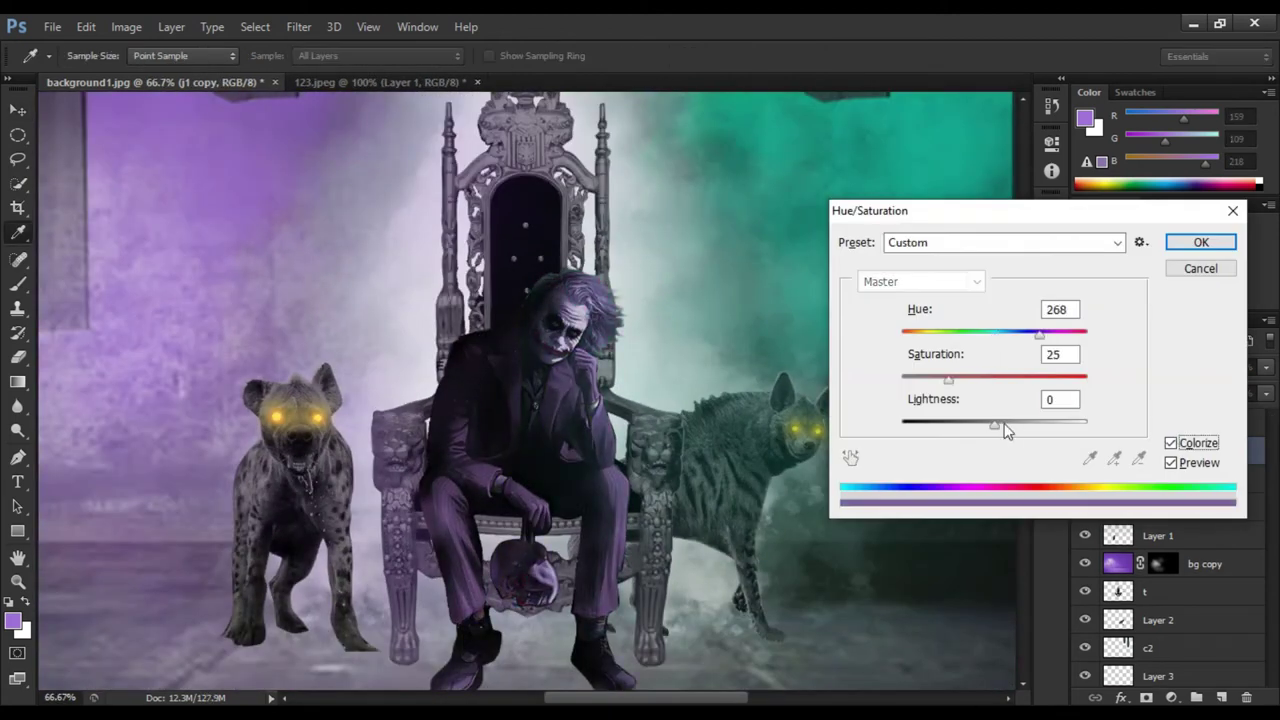
pyautogui.keyDown('alt'); pyautogui.click(1146, 697); pyautogui.keyUp('alt')
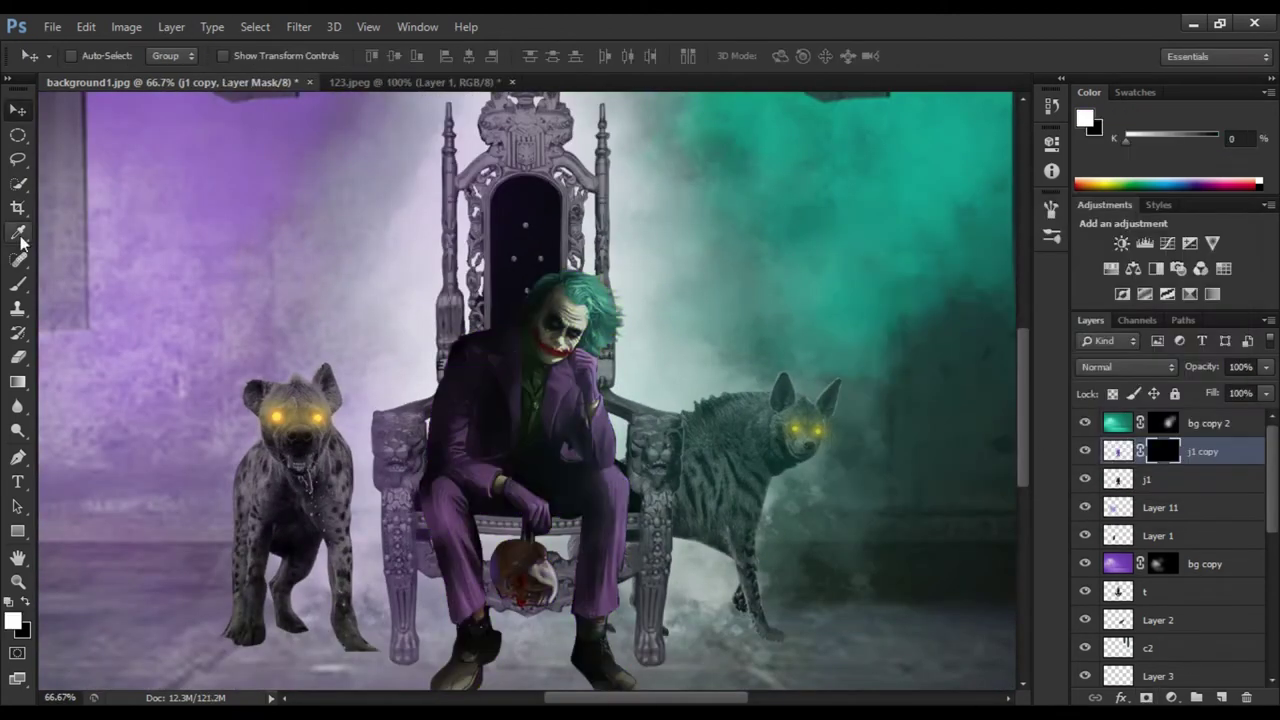
pyautogui.press('b')
pyautogui.rightClick(305, 188)
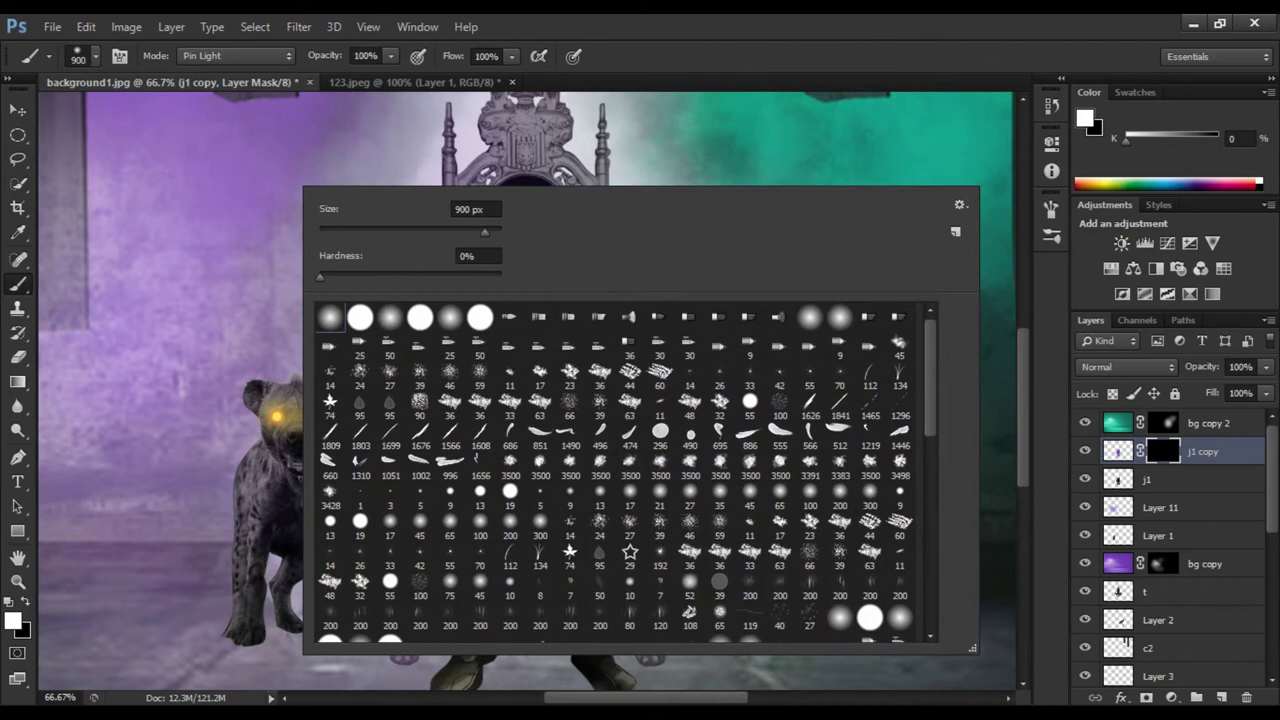
pyautogui.press('Return')
pyautogui.scroll(3, 470, 340)
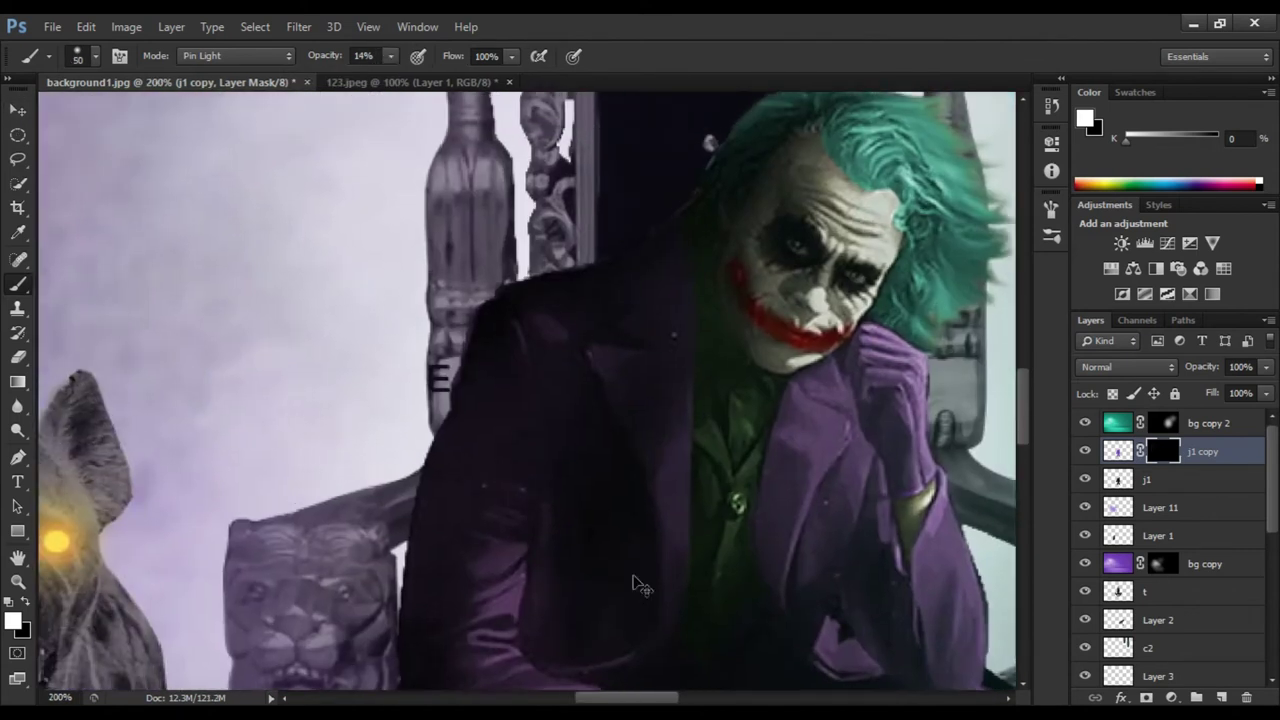
pyautogui.press('[')
pyautogui.press('[')
pyautogui.press('[')
pyautogui.press('1')
pyautogui.press('4')
pyautogui.scroll(-3, 473, 340)
pyautogui.press(']')
pyautogui.press(']')
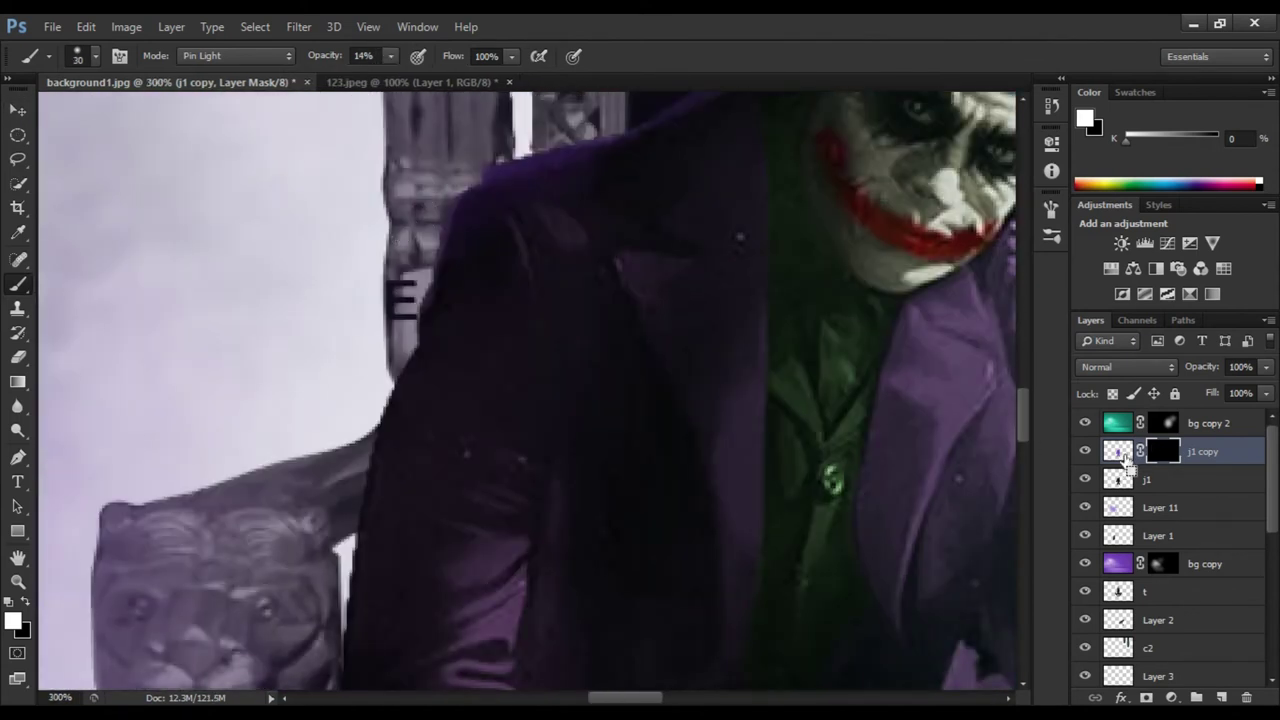
# Load the Joker's outline as a selection and paint purple glow along his left edges
pyautogui.keyDown('ctrl'); pyautogui.click(1118, 451); pyautogui.keyUp('ctrl')
pyautogui.scroll(-4, 285, 367)
pyautogui.scroll(-2, 285, 367)
pyautogui.scroll(3, 285, 367)
pyautogui.scroll(-5, 285, 367)
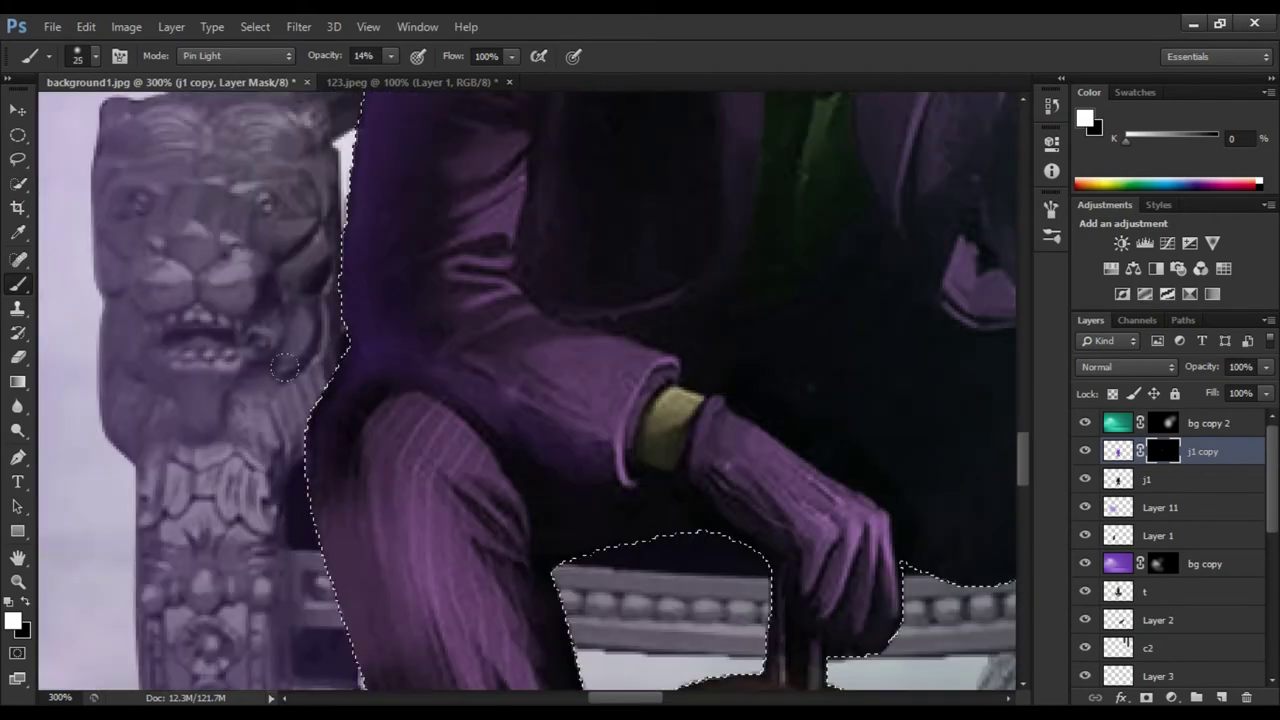
pyautogui.scroll(-3, 285, 367)
pyautogui.scroll(-1, 285, 367)
pyautogui.scroll(3, 400, 300)
pyautogui.scroll(3, 462, 261)
pyautogui.press('[')
pyautogui.press('[')
pyautogui.press('[')
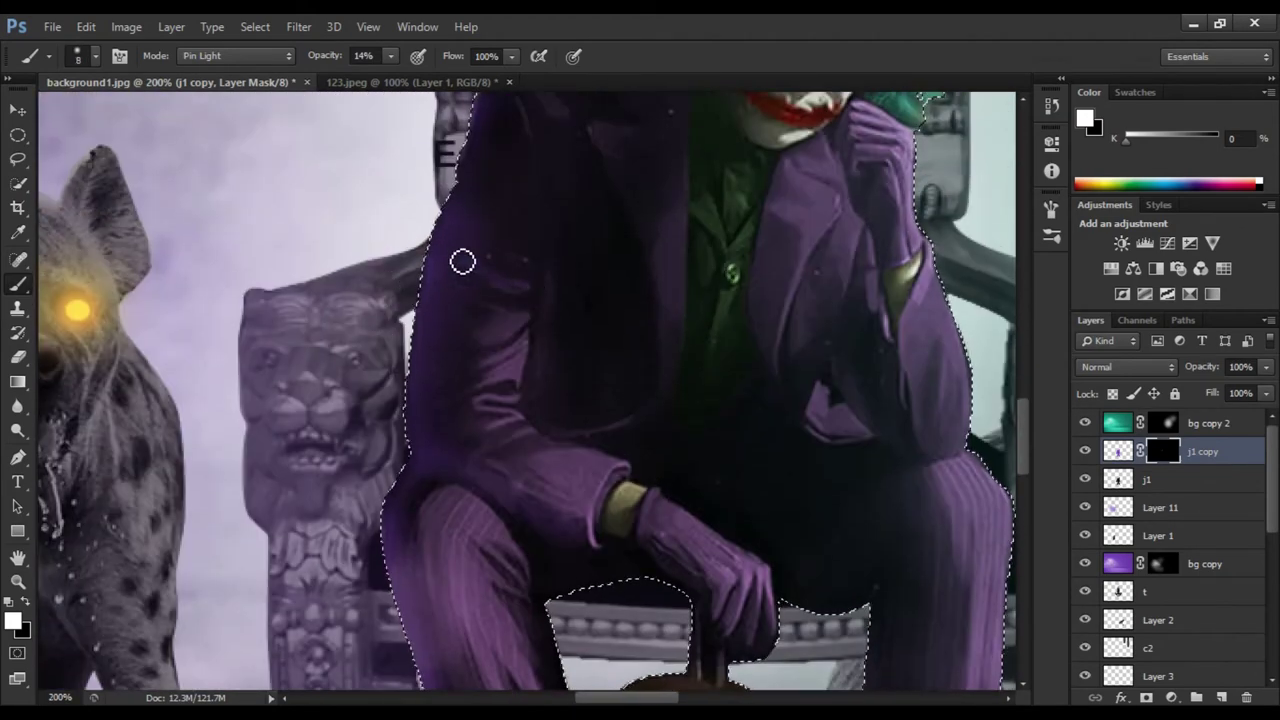
pyautogui.scroll(2, 462, 261)
pyautogui.press(']')
pyautogui.press(']')
pyautogui.press(']')
pyautogui.scroll(2, 545, 314)
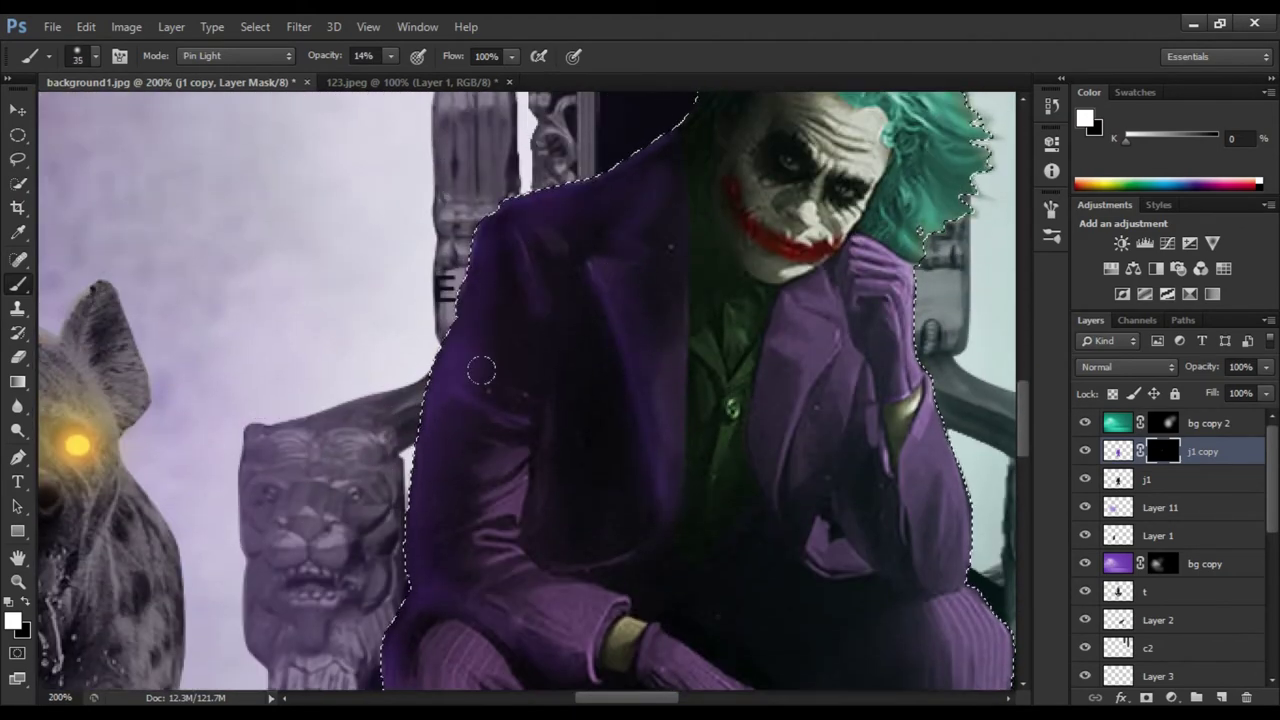
# Erase excess purple glow from the mask with the Eraser
pyautogui.press('e')
pyautogui.scroll(-2, 623, 337)
pyautogui.scroll(-2, 623, 337)
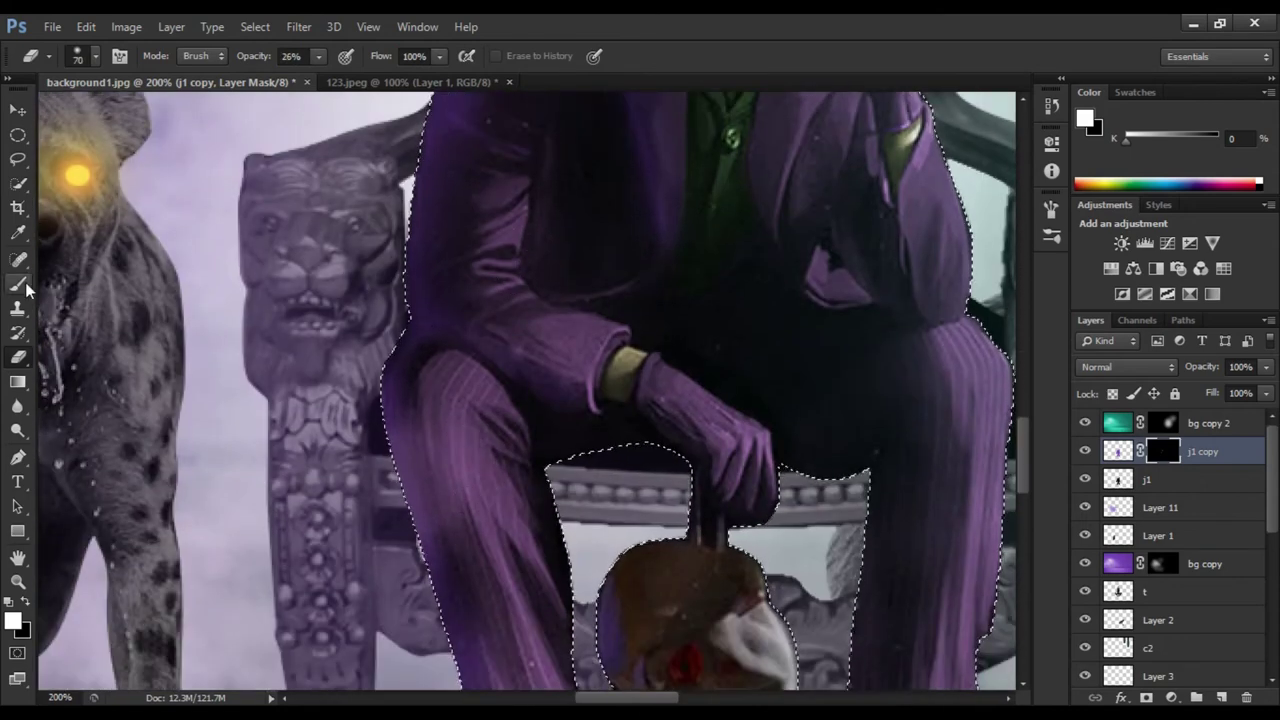
pyautogui.scroll(-2, 400, 330)
pyautogui.scroll(2, 677, 343)
pyautogui.scroll(-2, 391, 371)
pyautogui.scroll(1, 556, 452)
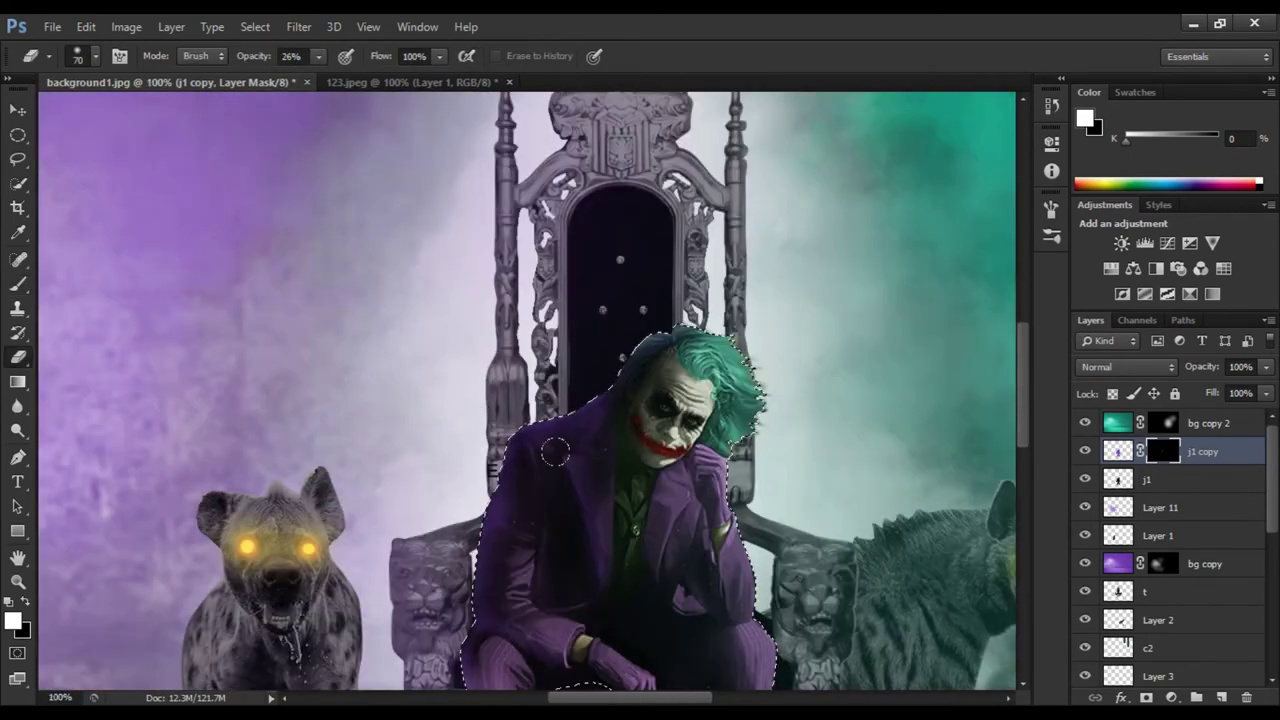
pyautogui.scroll(-2, 532, 392)
# Repaint soft purple rim light along the Joker's left jacket, arm and leg
pyautogui.press('b')
pyautogui.scroll(3, 531, 355)
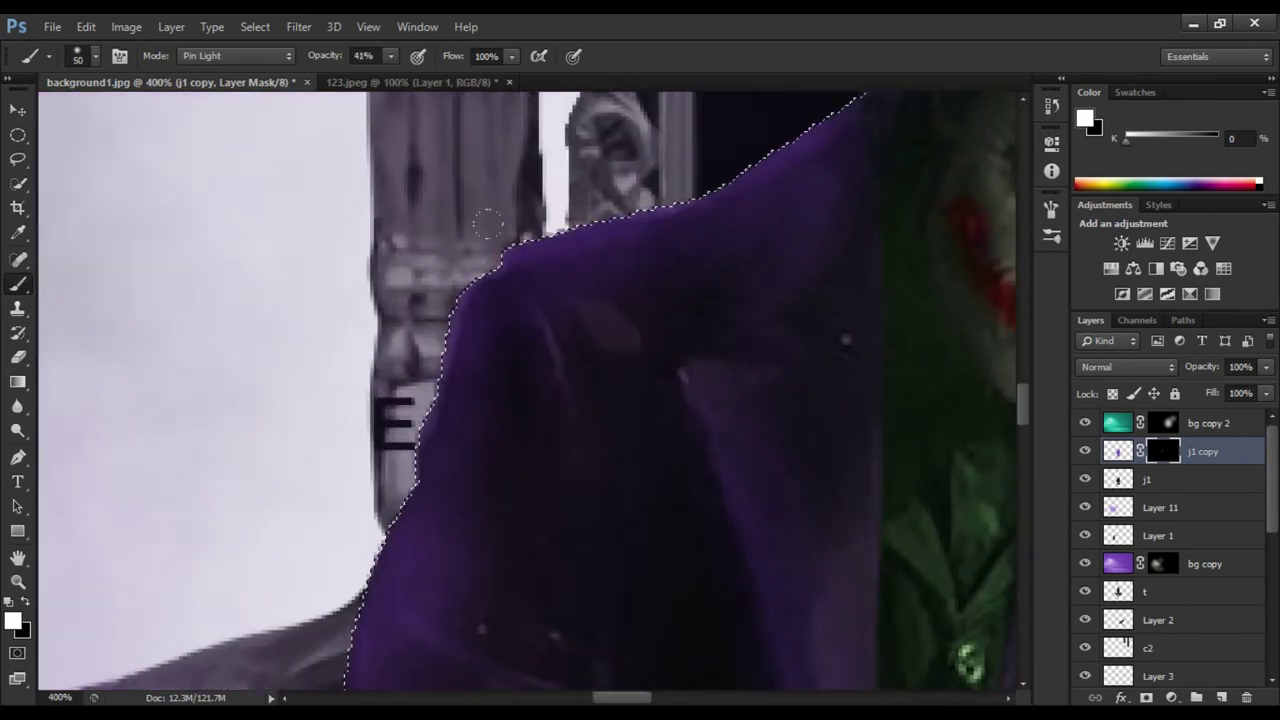
pyautogui.scroll(-2, 432, 264)
pyautogui.scroll(-2, 432, 264)
pyautogui.scroll(-3, 369, 254)
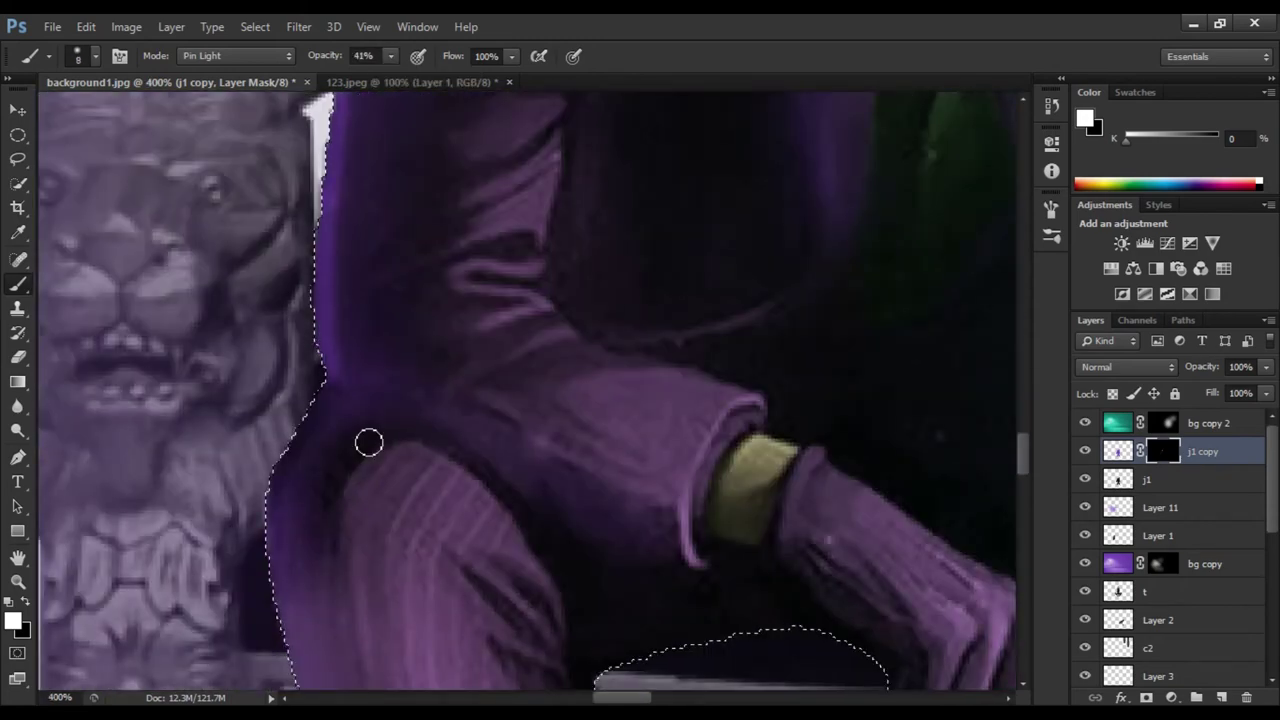
pyautogui.scroll(-3, 369, 443)
pyautogui.scroll(1, 452, 519)
pyautogui.scroll(-5, 452, 519)
pyautogui.scroll(4, 749, 208)
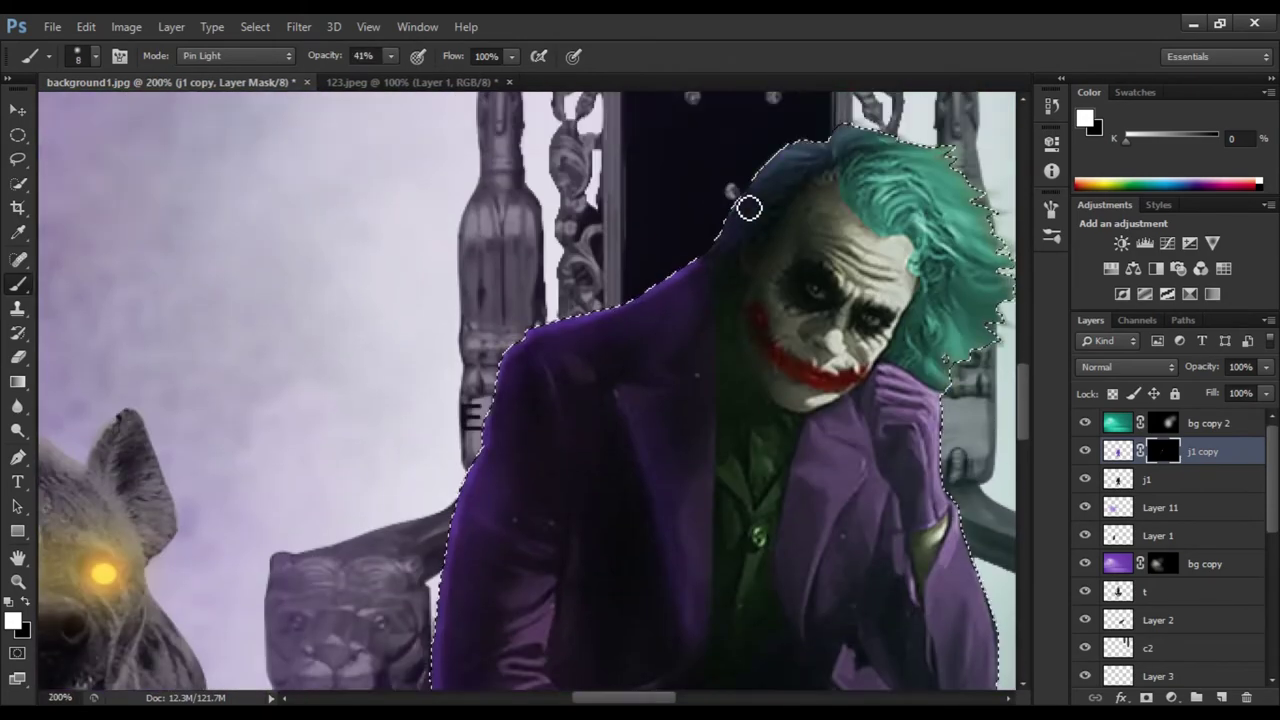
pyautogui.scroll(-2, 706, 265)
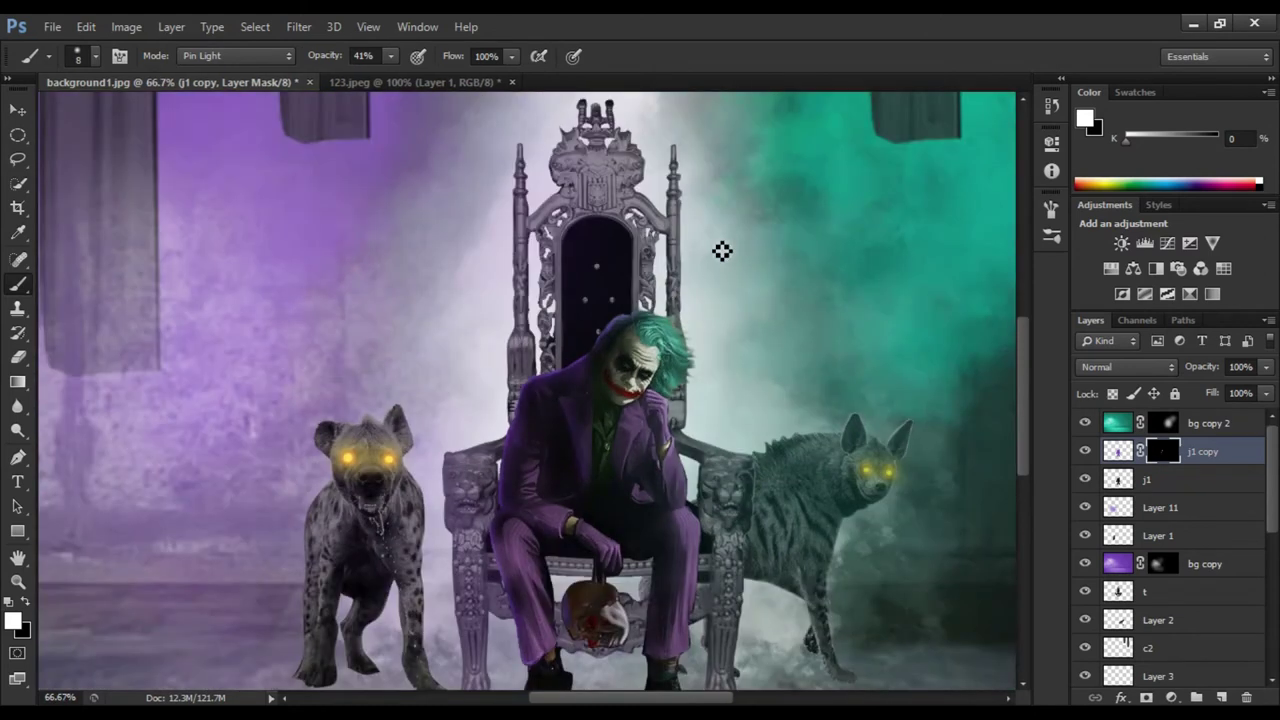
# Duplicate j1 copy and colorize it teal in Hue/Saturation with raised lightness
pyautogui.hotkey('ctrl', 'j')
pyautogui.hotkey('ctrl', 'u')
pyautogui.click(1171, 443)
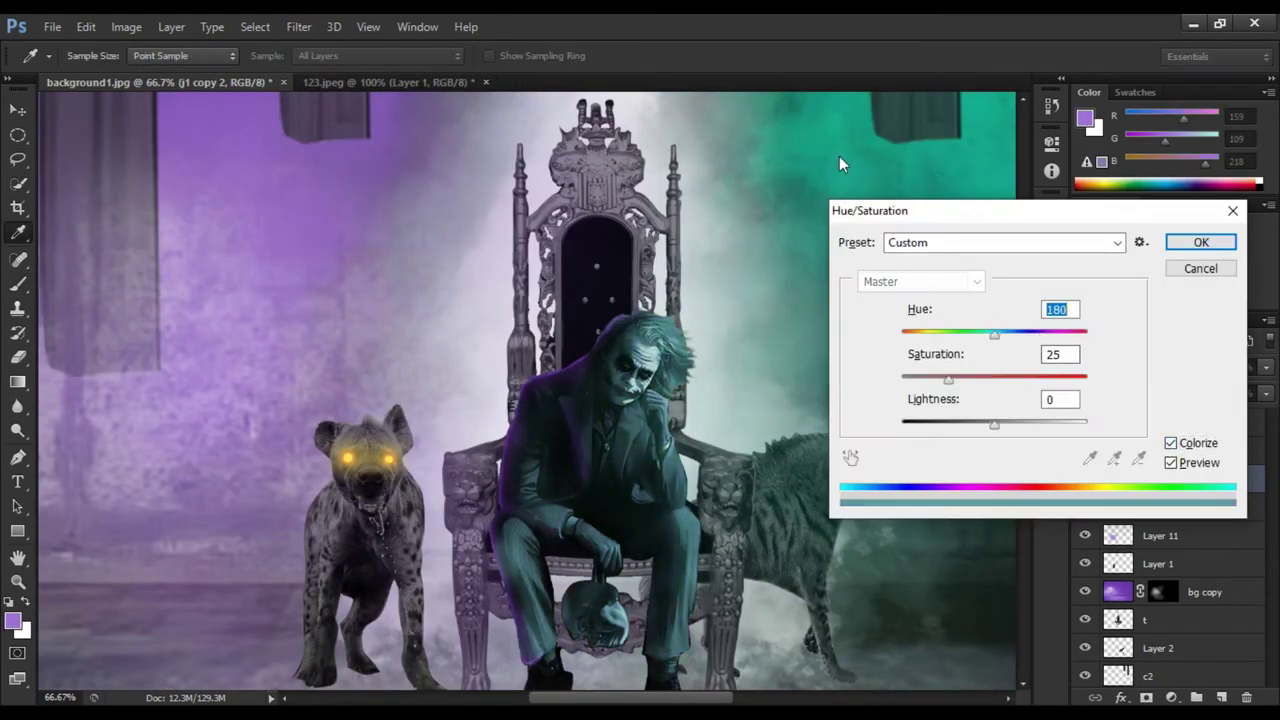
pyautogui.moveTo(994, 422); pyautogui.dragTo(1020, 424)
pyautogui.press('Return')
# Hide the teal copy behind a black mask and load the Joker's outline as a selection
pyautogui.press('b')
pyautogui.hotkey('ctrl', 'i')
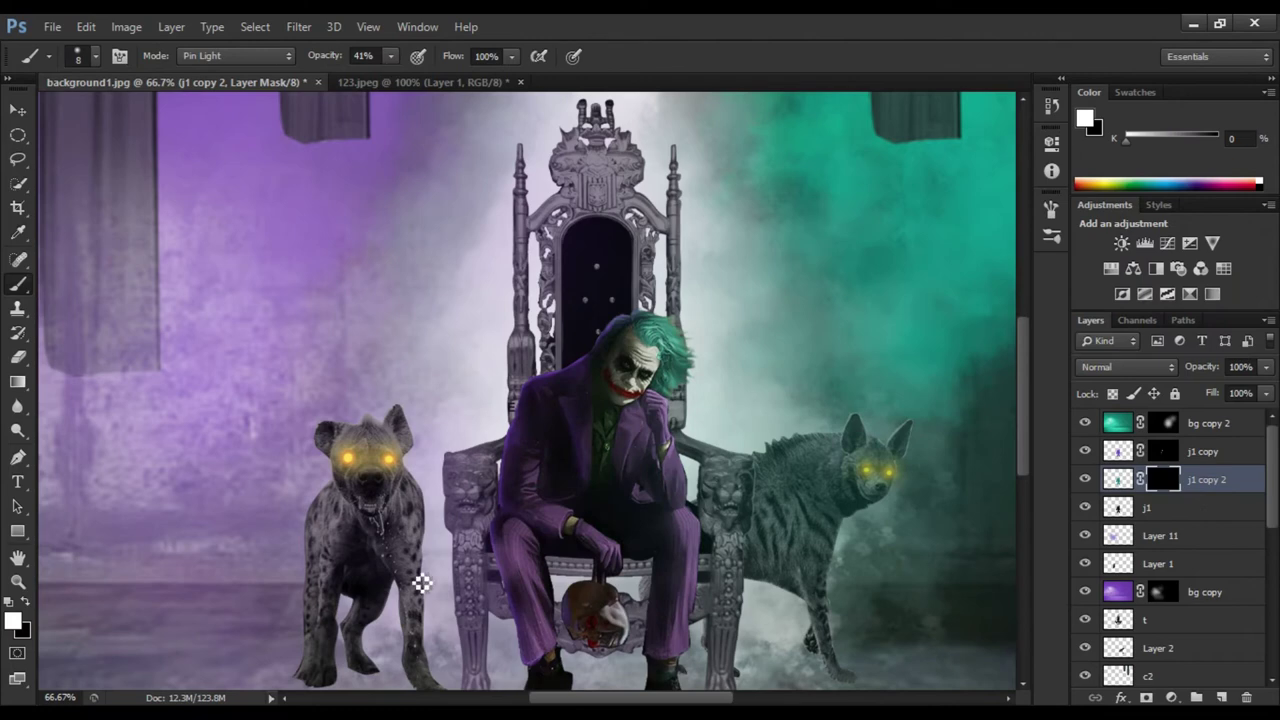
pyautogui.hscroll(3, 613, 330)
pyautogui.keyDown('alt'); pyautogui.scroll(5, 530, 373); pyautogui.keyUp('alt')
pyautogui.keyDown('ctrl'); pyautogui.click(1118, 479); pyautogui.keyUp('ctrl')
pyautogui.scroll(-5, 400, 300)
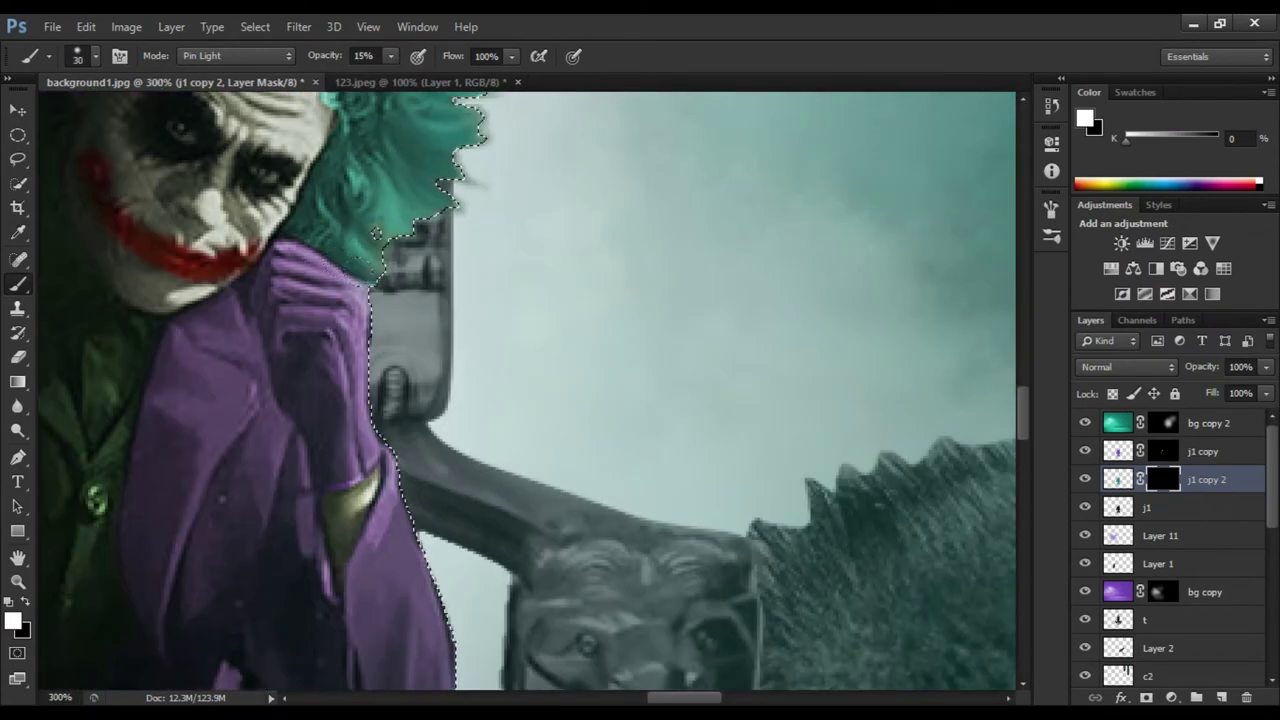
pyautogui.scroll(-5, 380, 400)
pyautogui.keyDown('alt'); pyautogui.scroll(-1, 376, 497); pyautogui.keyUp('alt')
# Paint teal rim light along the Joker's right edge, erasing excess glow
pyautogui.press('e')
pyautogui.press('b')
pyautogui.scroll(-3, 376, 497)
pyautogui.keyDown('alt'); pyautogui.scroll(-5, 376, 497); pyautogui.keyUp('alt')
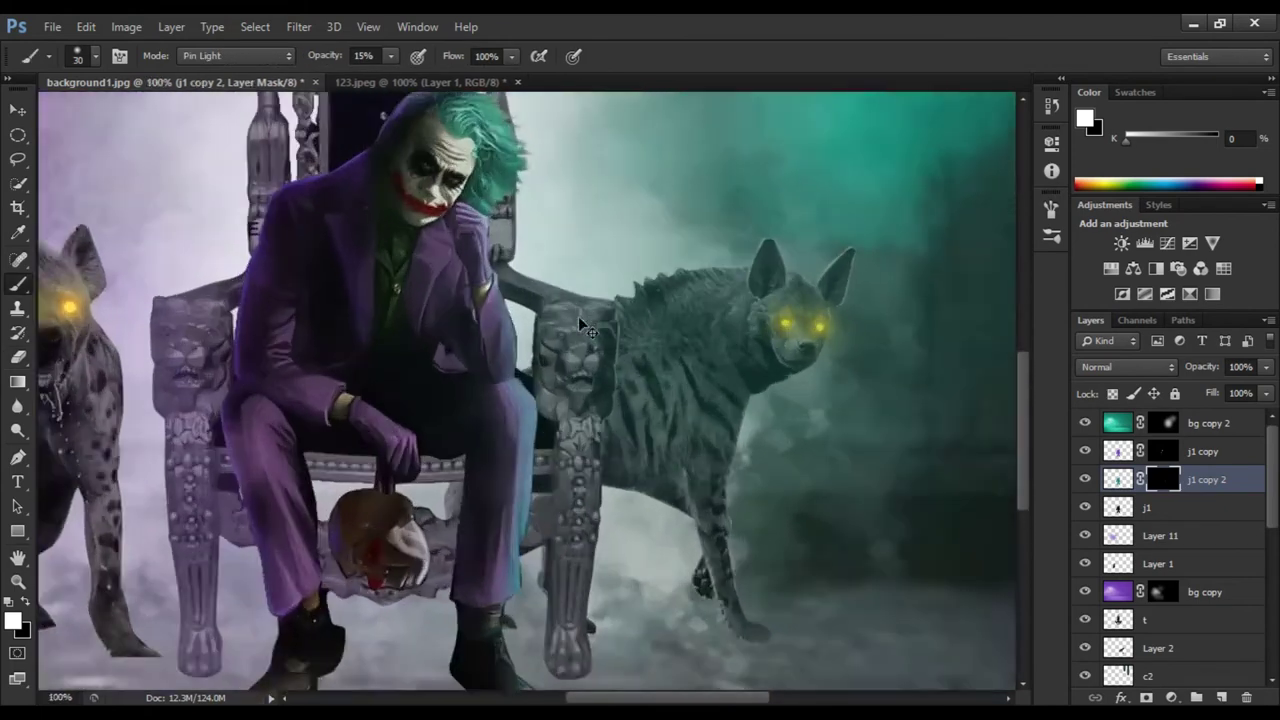
pyautogui.keyDown('alt'); pyautogui.scroll(5, 640, 300); pyautogui.keyUp('alt')
pyautogui.press('e')
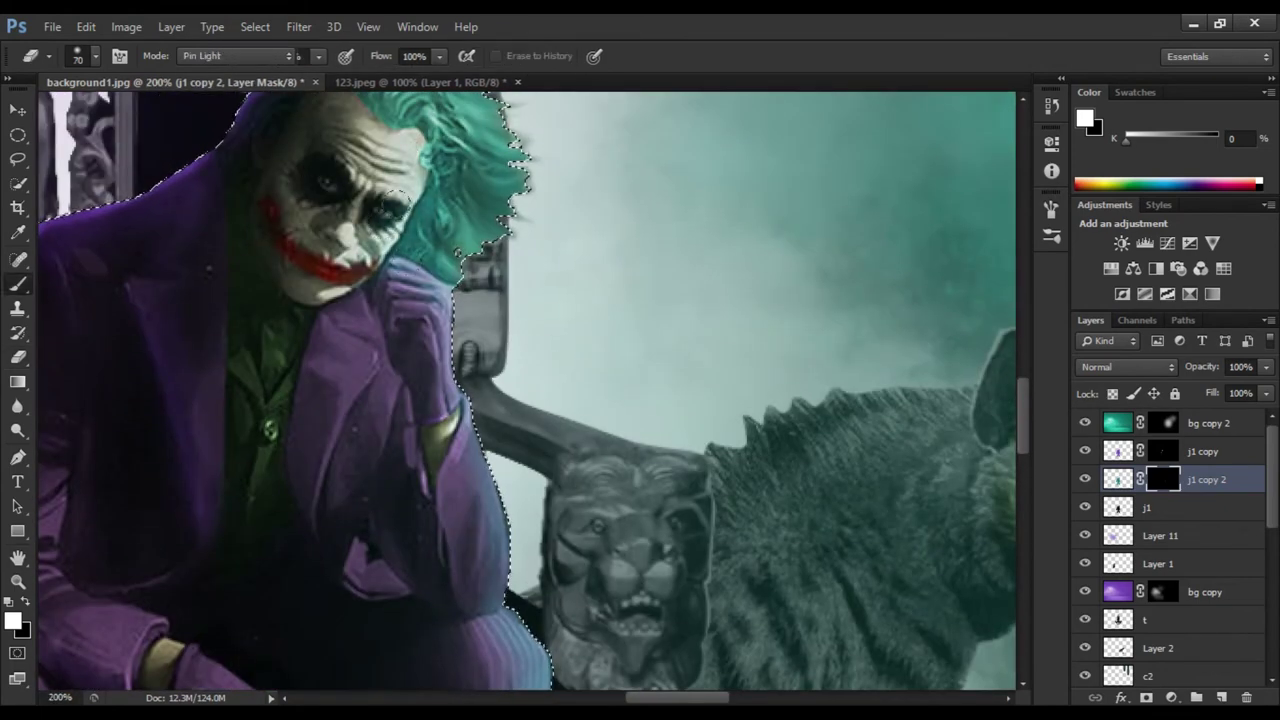
pyautogui.press('b')
pyautogui.keyDown('alt'); pyautogui.scroll(2, 537, 386); pyautogui.keyUp('alt')
pyautogui.keyDown('alt'); pyautogui.scroll(2, 374, 234); pyautogui.keyUp('alt')
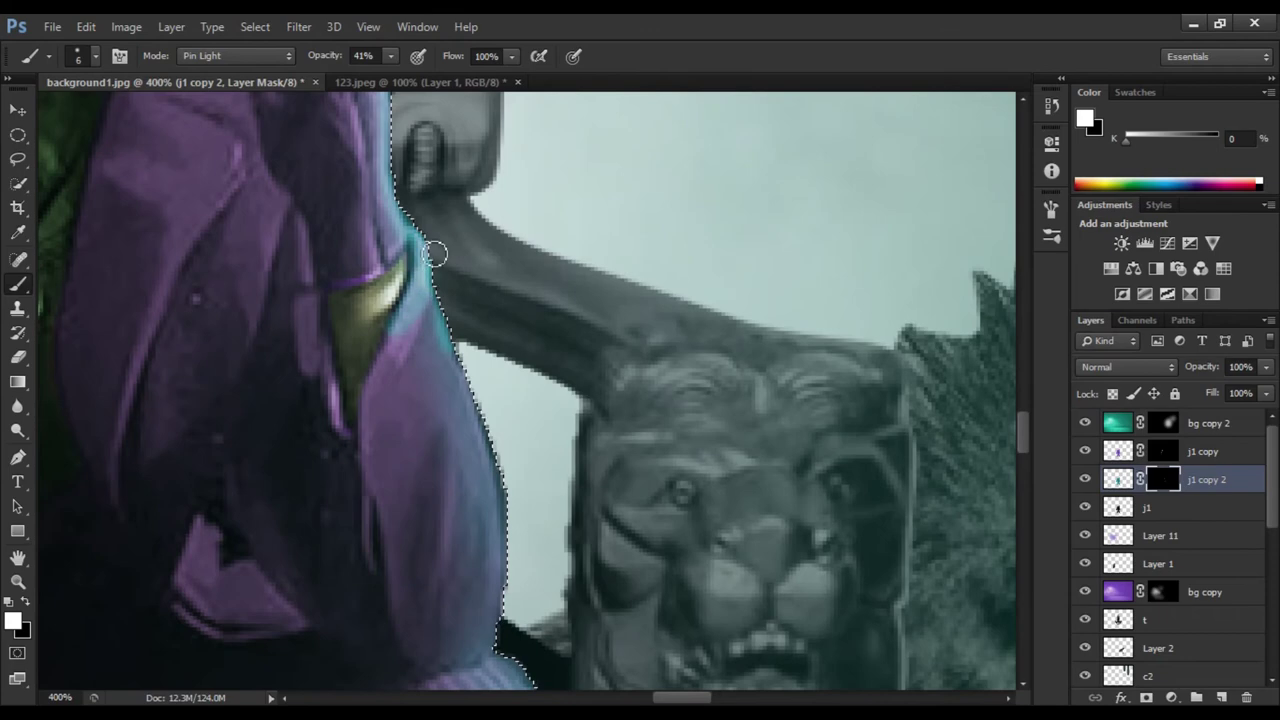
pyautogui.scroll(-2, 435, 254)
pyautogui.keyDown('alt'); pyautogui.scroll(-2, 514, 463); pyautogui.keyUp('alt')
pyautogui.keyDown('alt'); pyautogui.scroll(2, 409, 343); pyautogui.keyUp('alt')
# Adjust brush size and strength and continue teal strokes along his right shoulder and leg
pyautogui.press(']')
pyautogui.press(']')
pyautogui.press('5')
pyautogui.press('2')
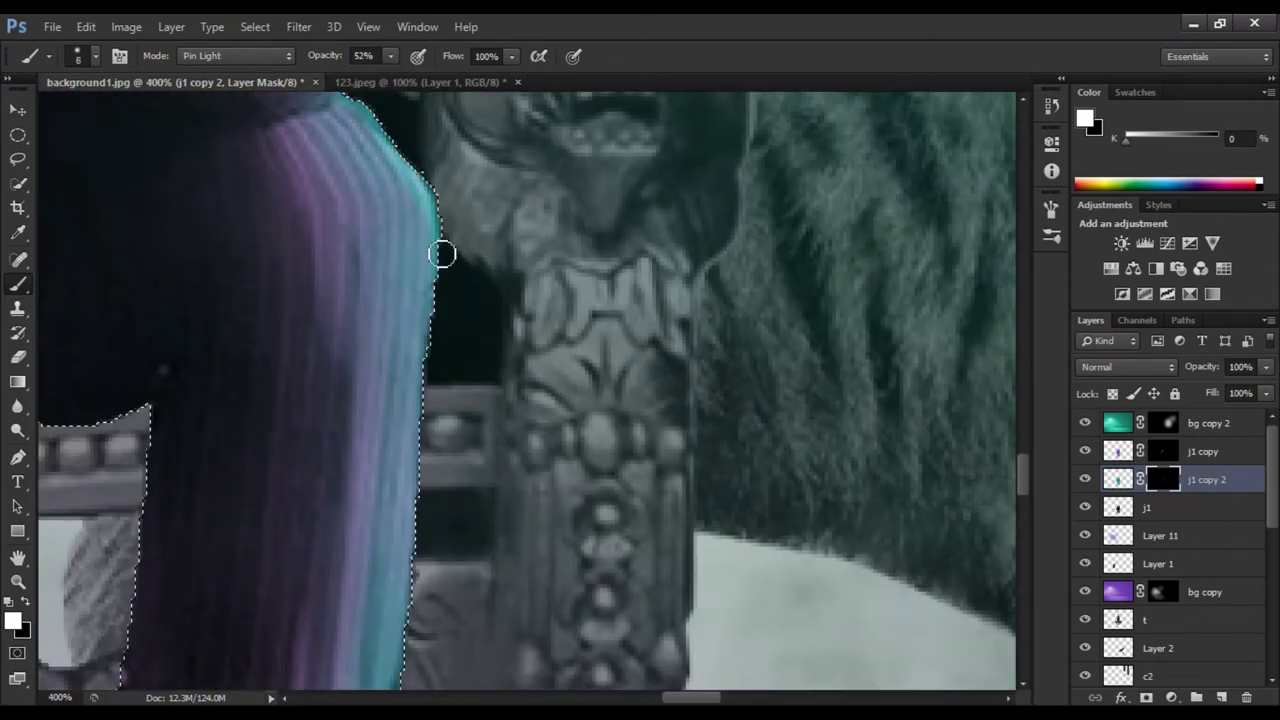
pyautogui.scroll(-3, 441, 170)
pyautogui.scroll(-3, 420, 531)
pyautogui.keyDown('alt'); pyautogui.scroll(-4, 491, 663); pyautogui.keyUp('alt')
pyautogui.keyDown('alt'); pyautogui.scroll(1, 472, 376); pyautogui.keyUp('alt')
pyautogui.keyDown('alt'); pyautogui.scroll(-1, 471, 376); pyautogui.keyUp('alt')
pyautogui.press('2')
pyautogui.press('6')
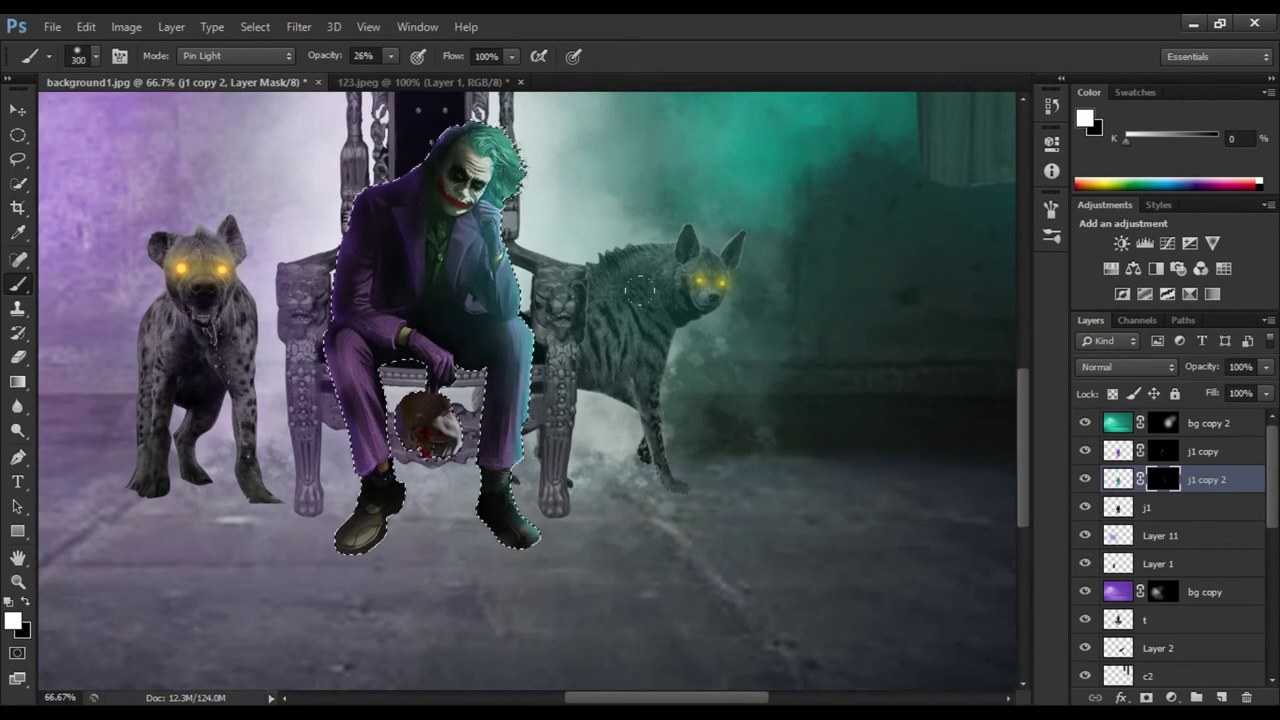
# Select the purple rim-light layer, deselect the outline, and switch to the Move tool
pyautogui.click(1117, 451)
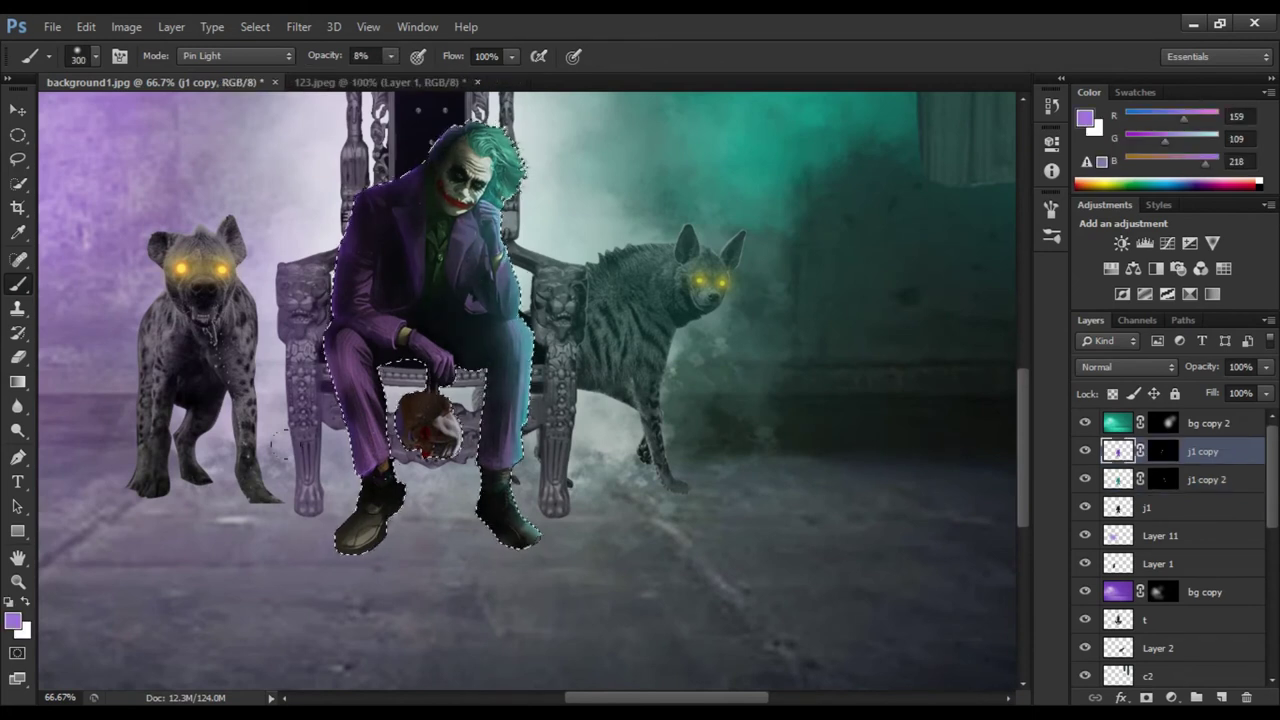
pyautogui.keyDown('alt'); pyautogui.scroll(-1, 751, 443); pyautogui.keyUp('alt')
pyautogui.hotkey('ctrl', 'd')
pyautogui.press('v')
pyautogui.keyDown('alt'); pyautogui.scroll(-1, 607, 324); pyautogui.keyUp('alt')
pyautogui.keyDown('alt'); pyautogui.scroll(3, 607, 325); pyautogui.keyUp('alt')
# Make j1 active and dodge brighter highlights into the Joker's hair
pyautogui.keyDown('alt'); pyautogui.scroll(-2, 608, 330); pyautogui.keyUp('alt')
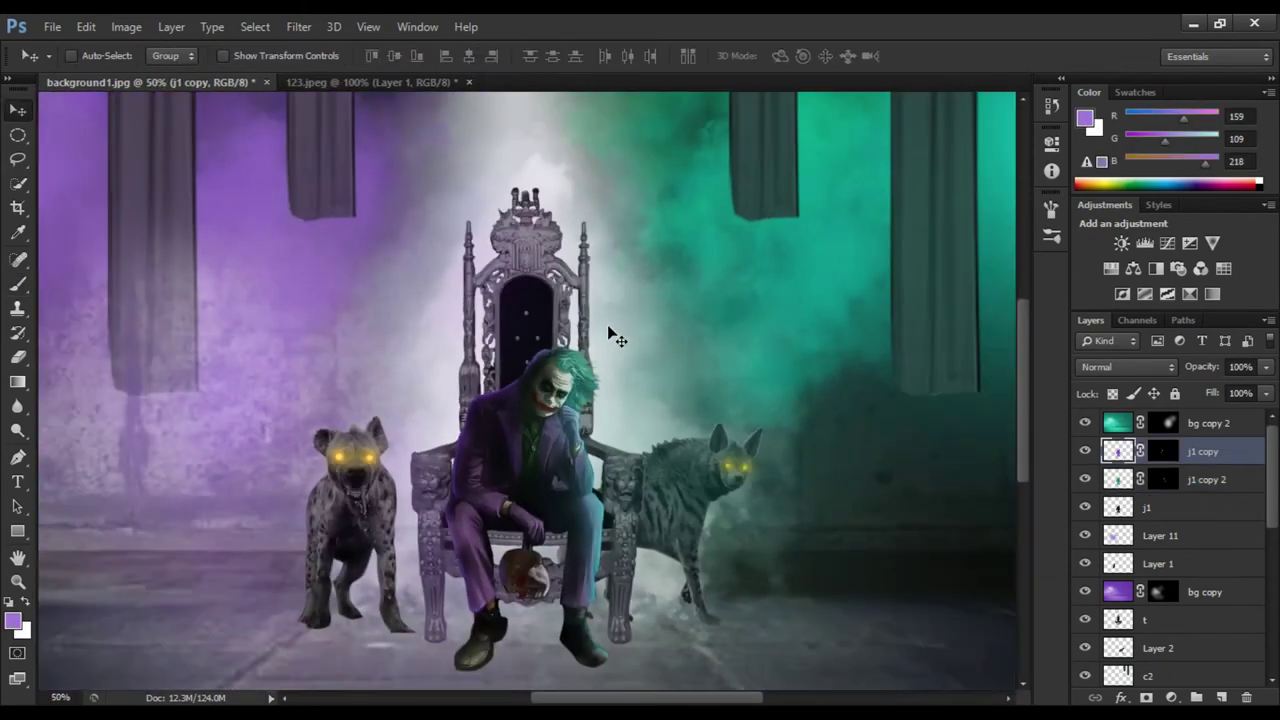
pyautogui.click(1153, 505)
pyautogui.press('o')
pyautogui.keyDown('alt'); pyautogui.scroll(3, 530, 300); pyautogui.keyUp('alt')
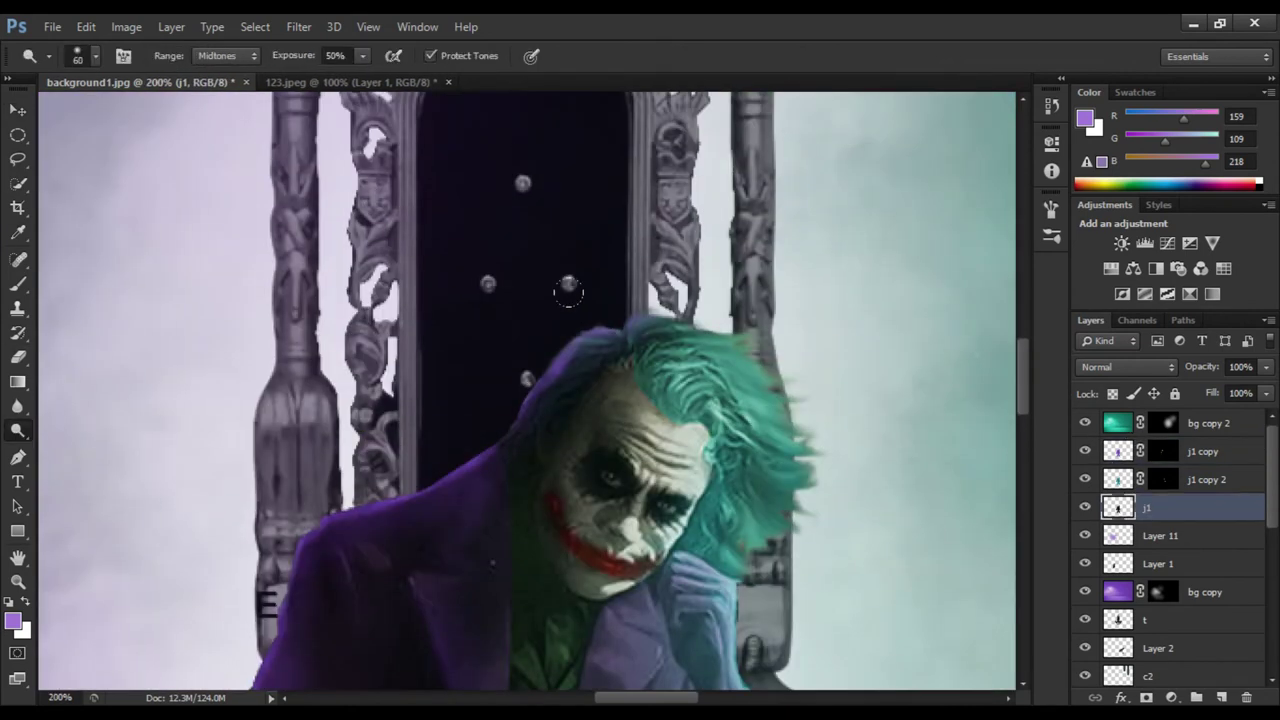
pyautogui.scroll(5, 549, 404)
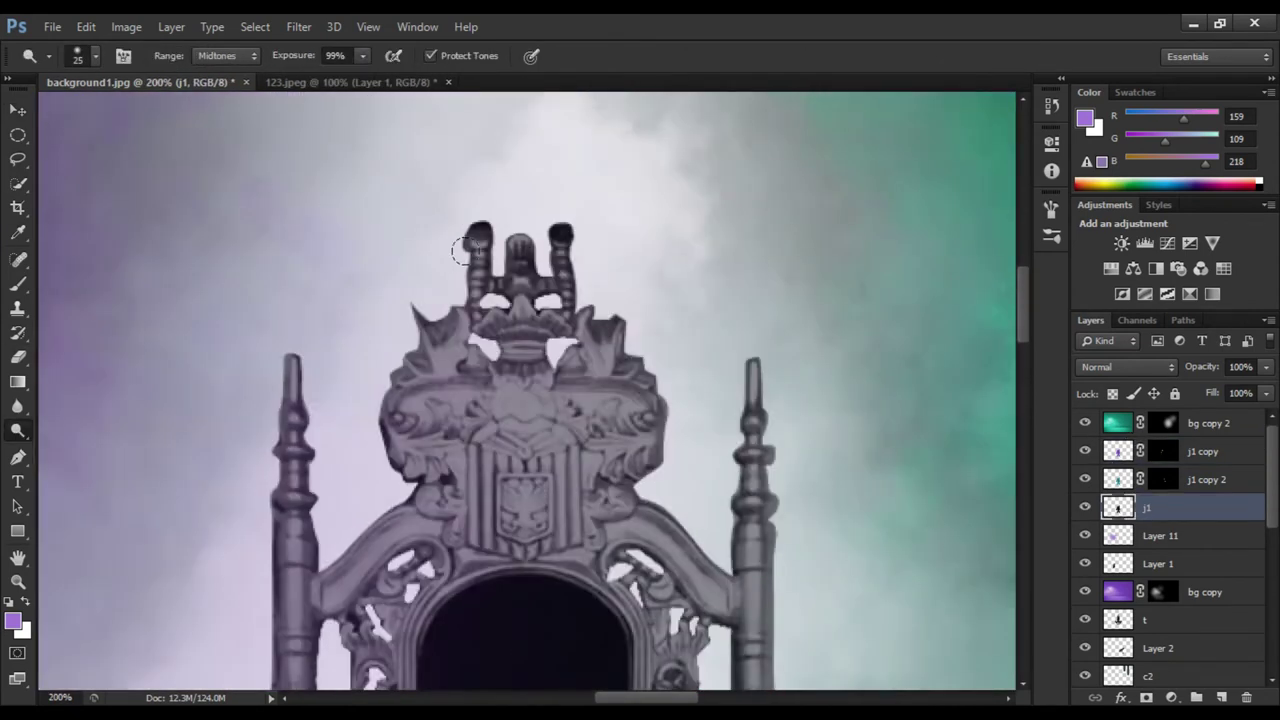
# Burn darker shadows into the Joker's suit with a smaller Burn brush
pyautogui.hotkey('shift', 'o')
pyautogui.scroll(-5, 486, 366)
pyautogui.scroll(-1, 611, 403)
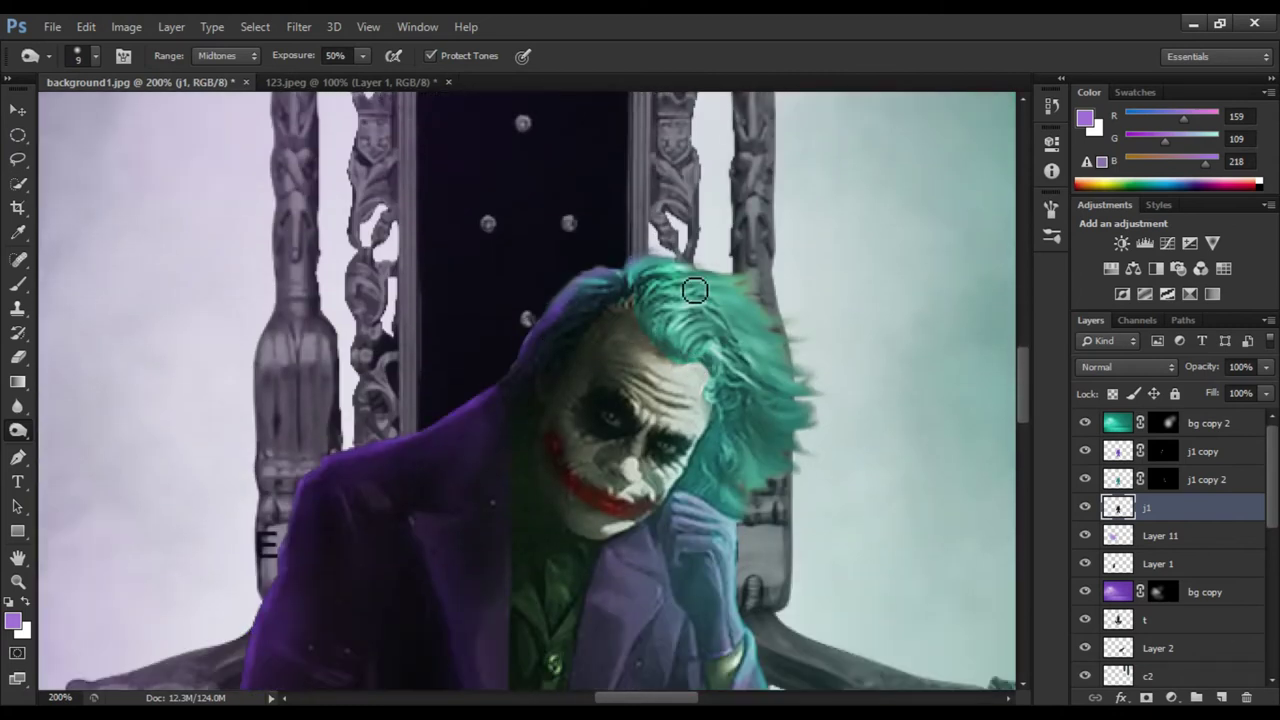
pyautogui.scroll(-2, 727, 411)
pyautogui.scroll(-1, 586, 300)
pyautogui.scroll(-2, 591, 443)
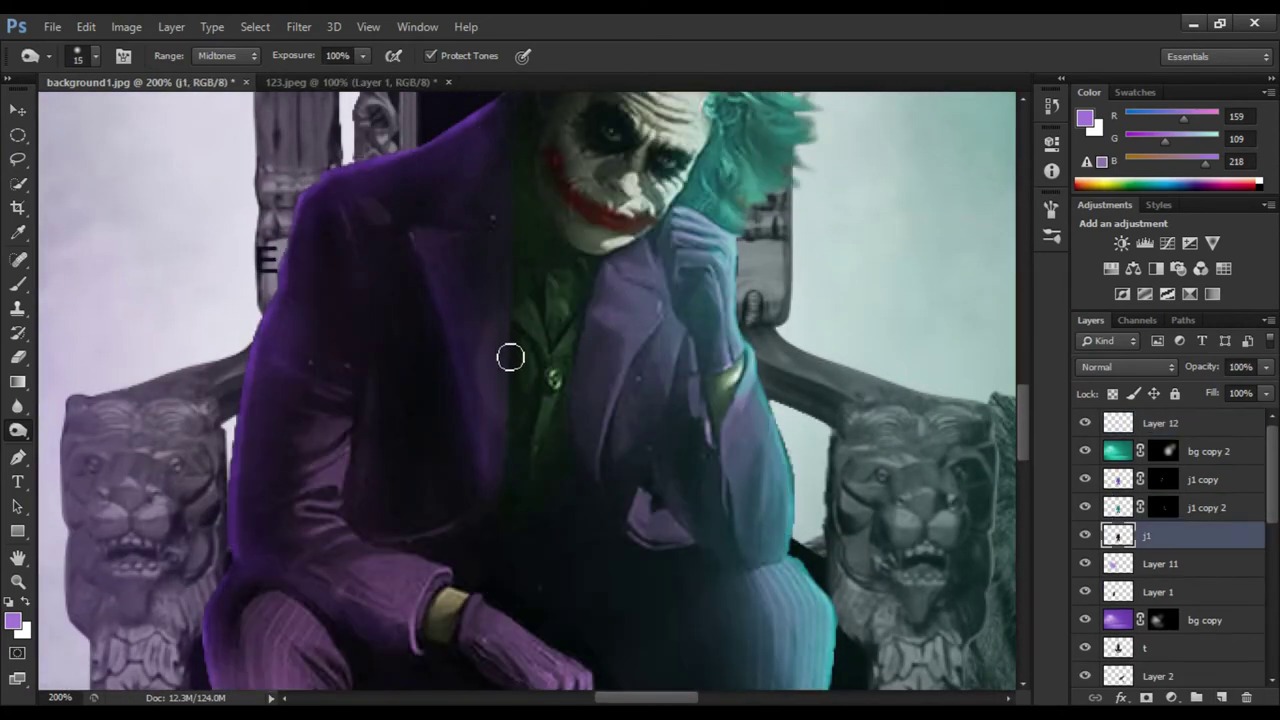
pyautogui.scroll(-2, 504, 542)
pyautogui.scroll(-4, 351, 472)
pyautogui.press('[')
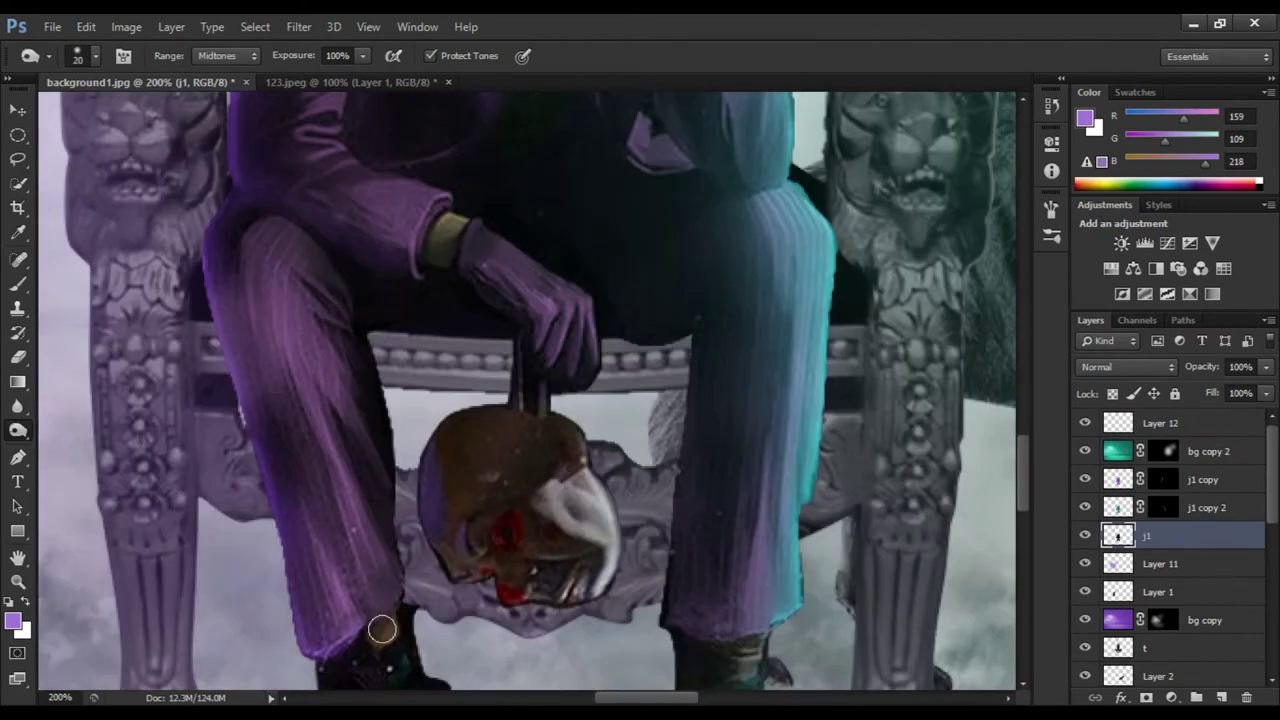
pyautogui.scroll(1, 372, 353)
pyautogui.scroll(3, 739, 342)
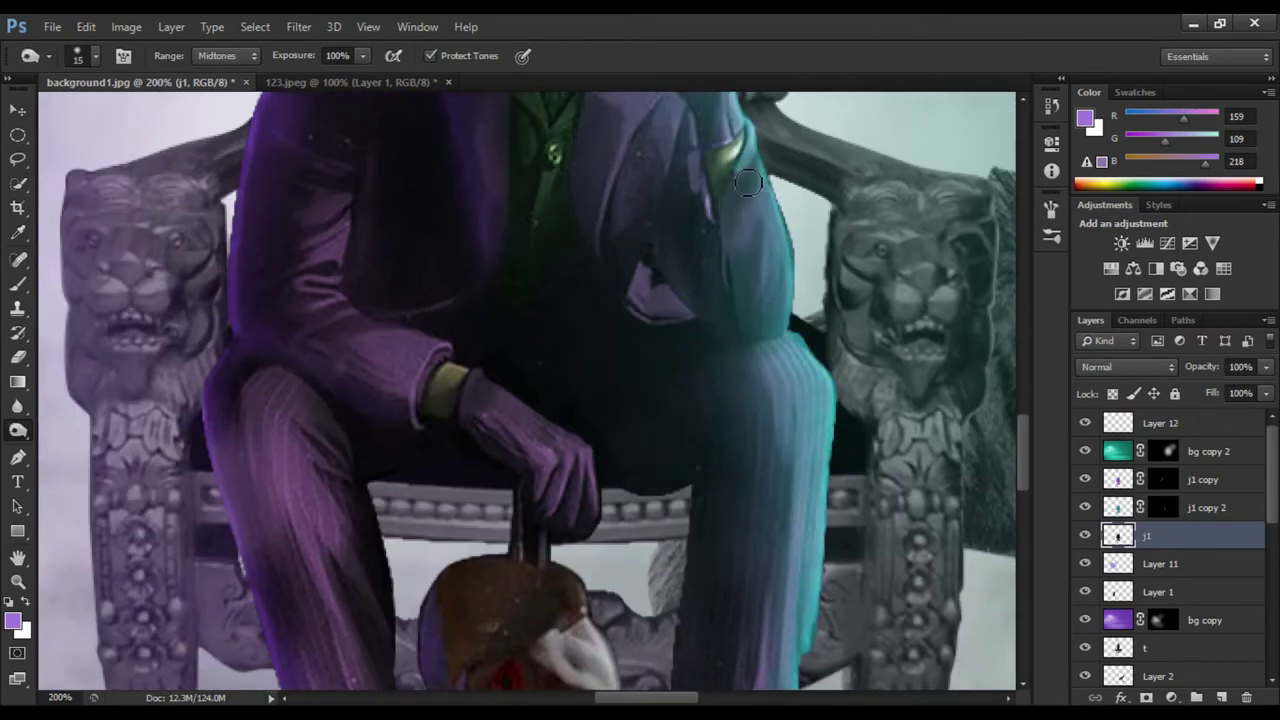
pyautogui.scroll(3, 748, 183)
pyautogui.scroll(3, 503, 457)
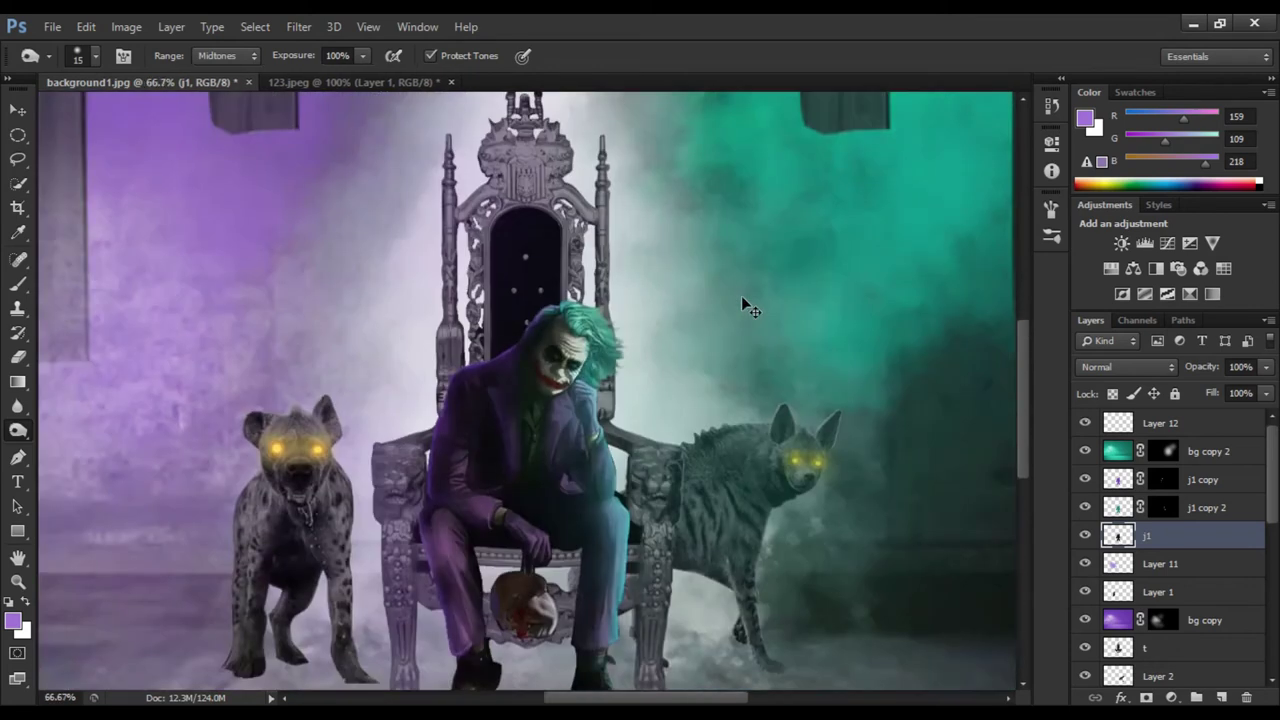
# Burn shading on the Joker's lower torso, hands and the skull below his hand
pyautogui.moveTo(572, 224); pyautogui.dragTo(274, 466)
pyautogui.scroll(1, 289, 337)
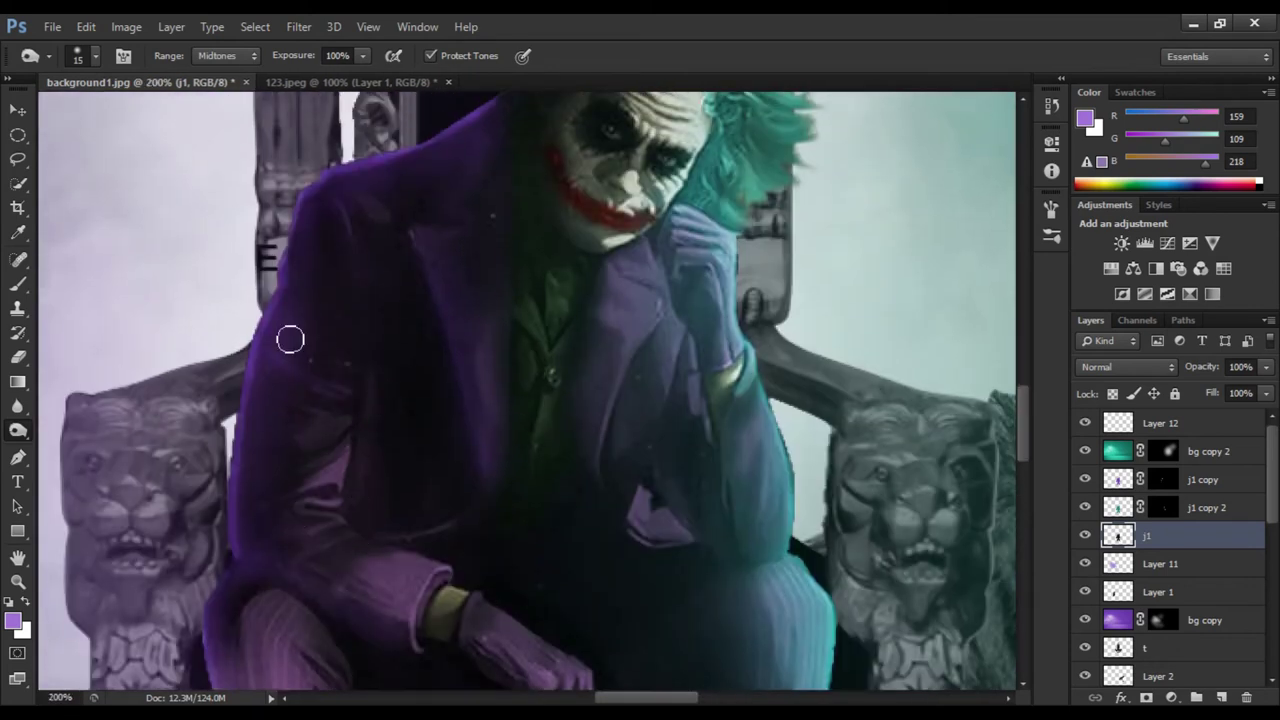
pyautogui.scroll(-3, 333, 417)
pyautogui.hotkey('ctrl', '-')
pyautogui.press(']')
pyautogui.press(']')
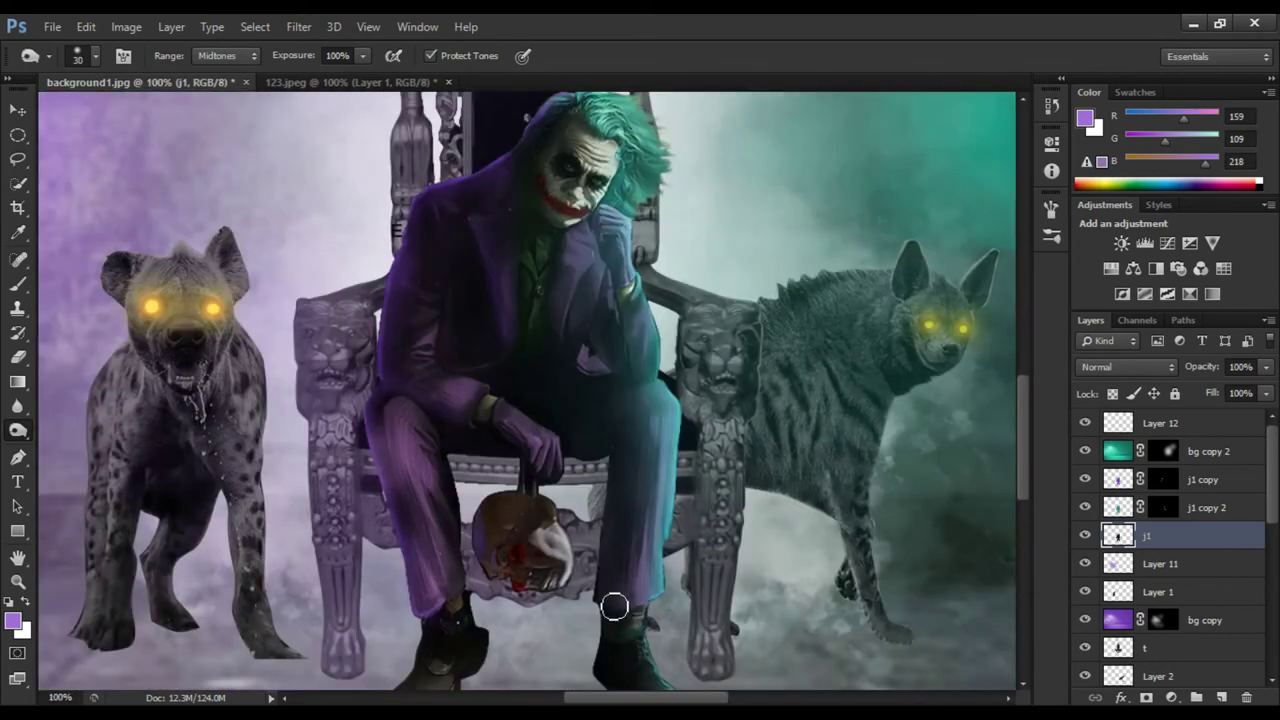
pyautogui.scroll(-1, 608, 603)
pyautogui.scroll(3, 489, 511)
pyautogui.hotkey('ctrl', '+')
pyautogui.scroll(-5, 578, 490)
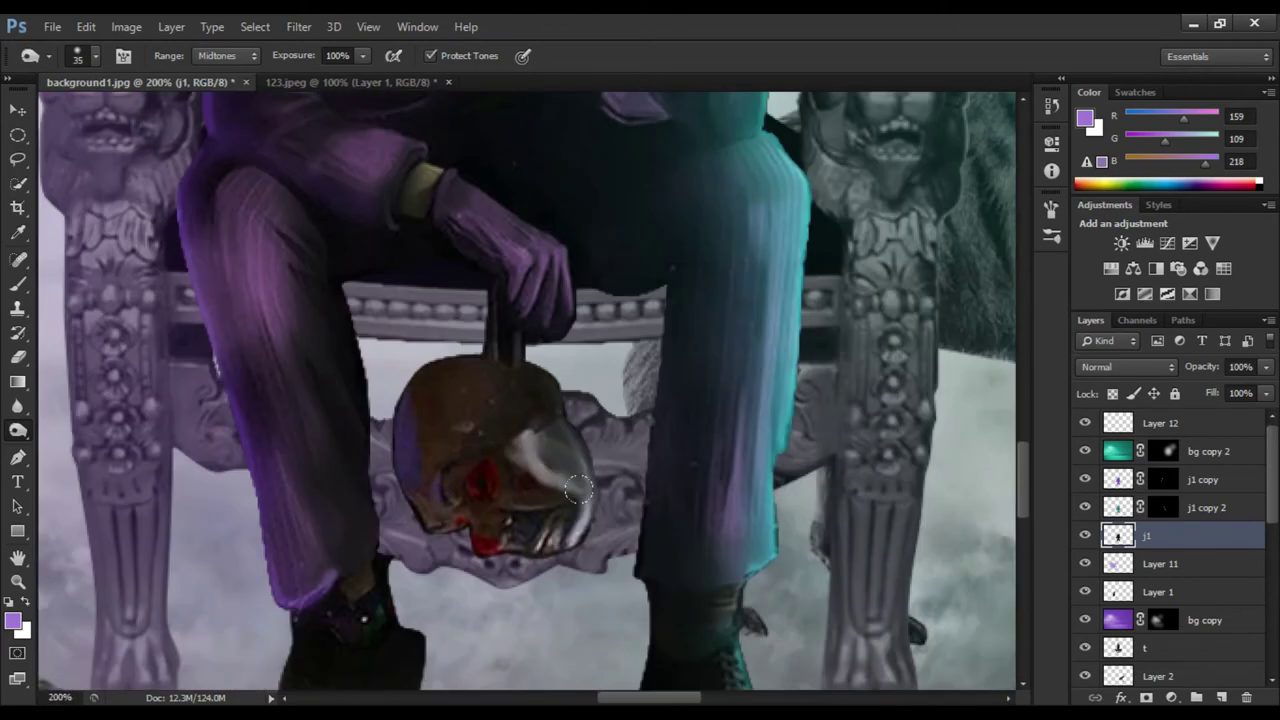
pyautogui.scroll(5, 491, 333)
# Refine burned shading on the Joker's face with a smaller brush, checking the full figure
pyautogui.press('[')
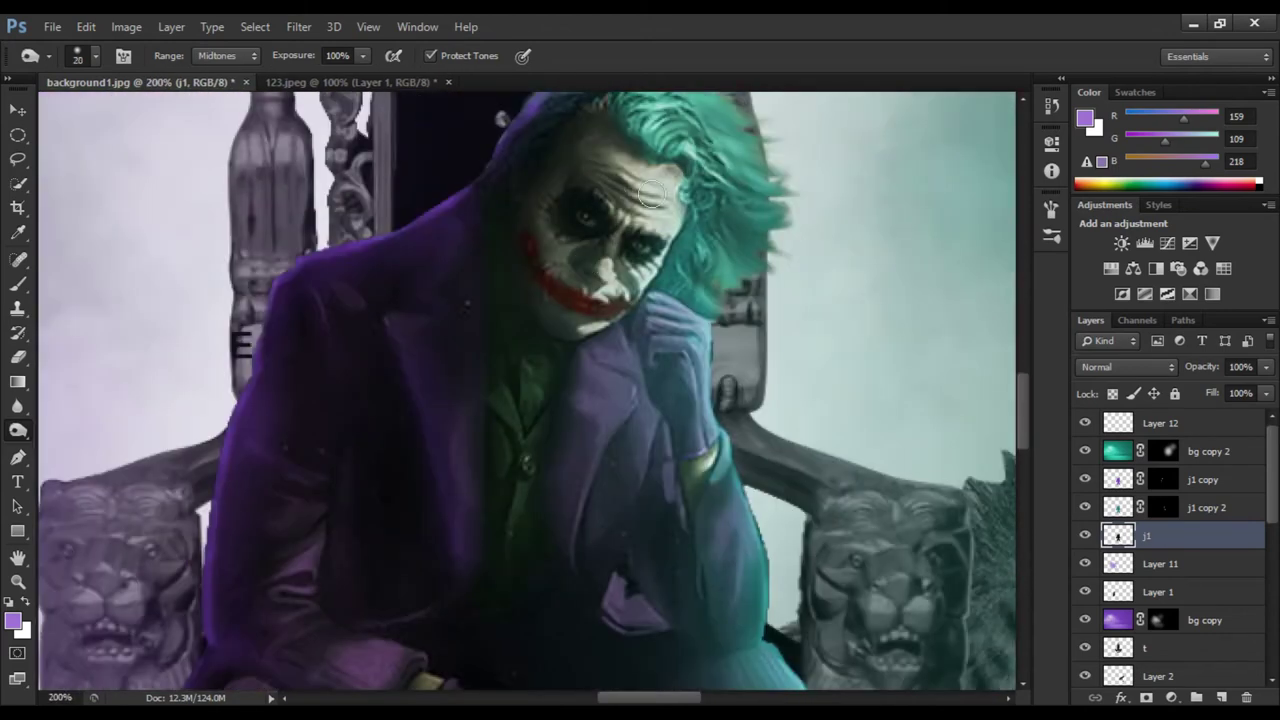
pyautogui.hotkey('ctrl', '-')
pyautogui.hotkey('ctrl', '+')
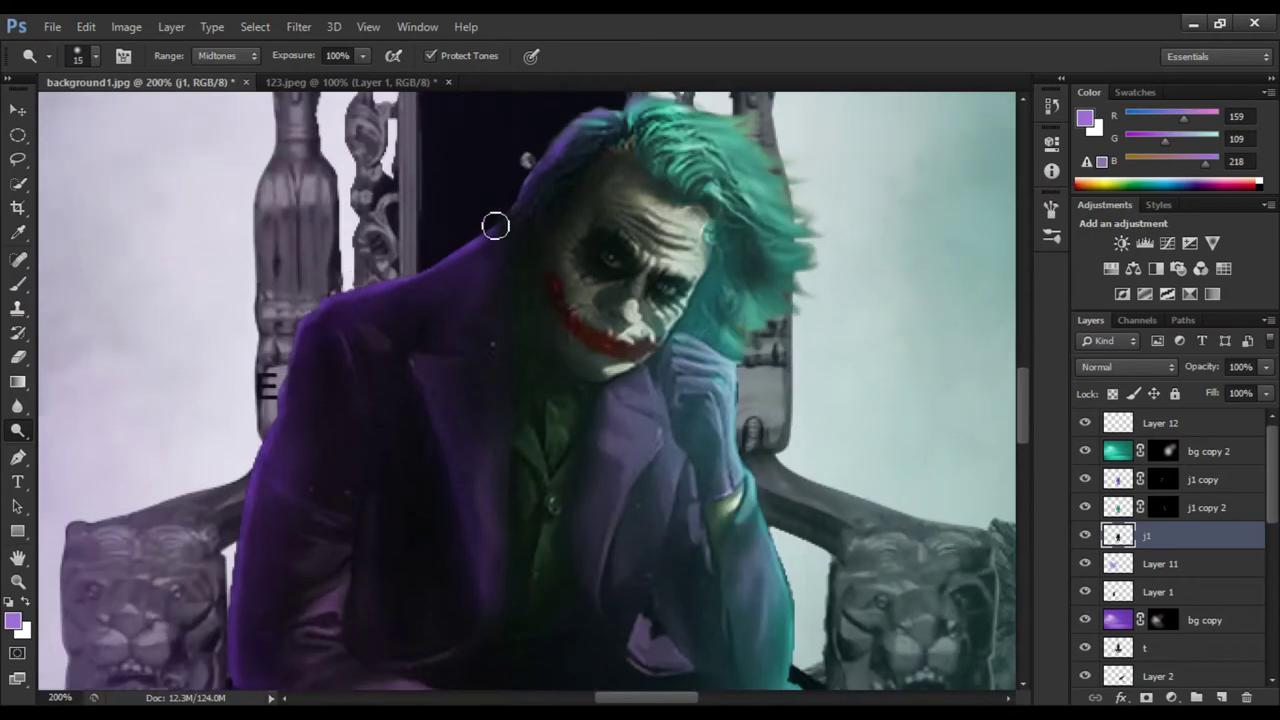
pyautogui.press('[')
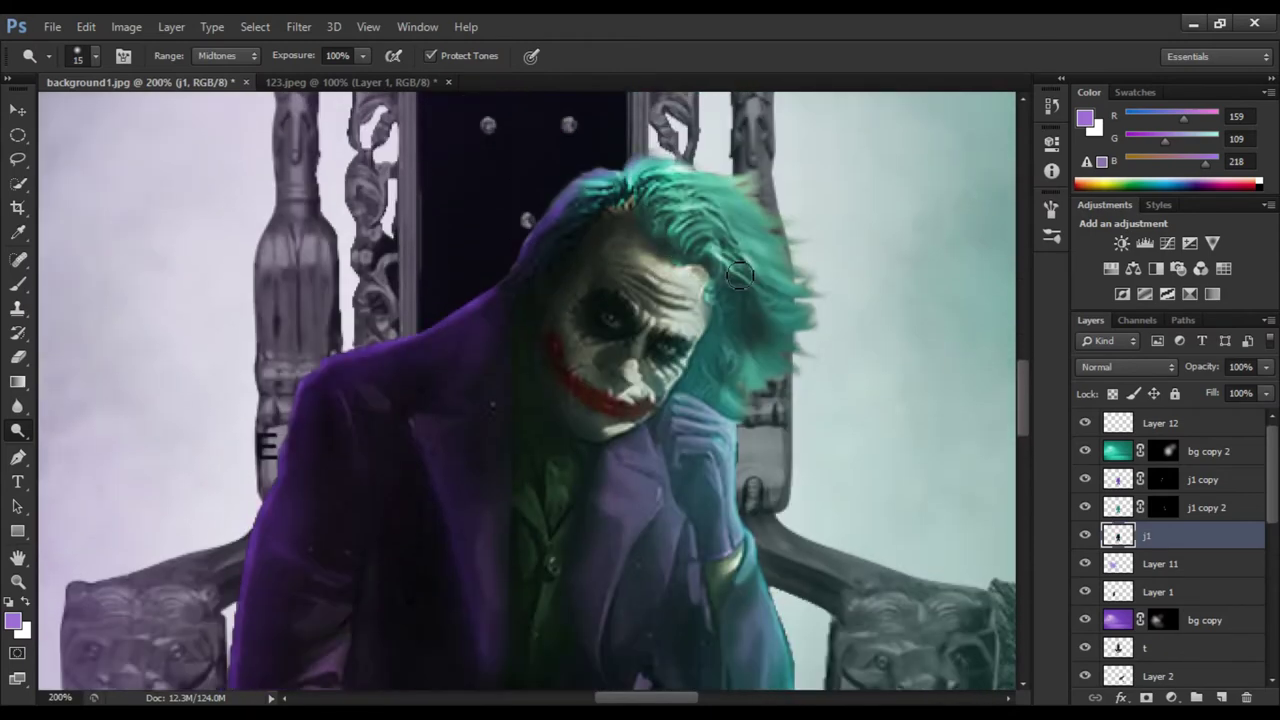
pyautogui.scroll(-4, 760, 480)
pyautogui.scroll(-2, 800, 540)
pyautogui.scroll(-3, 800, 540)
pyautogui.hotkey('ctrl', '-')
pyautogui.hotkey('ctrl', '+')
pyautogui.hotkey('ctrl', '-')
pyautogui.press(']')
pyautogui.press(']')
pyautogui.press(']')
# On throne layer t, dodge the crest and side pillars to a lighter silver
pyautogui.hotkey('ctrl', '-')
pyautogui.hotkey('alt', '[')
pyautogui.hotkey('alt', '[')
pyautogui.hotkey('alt', '[')
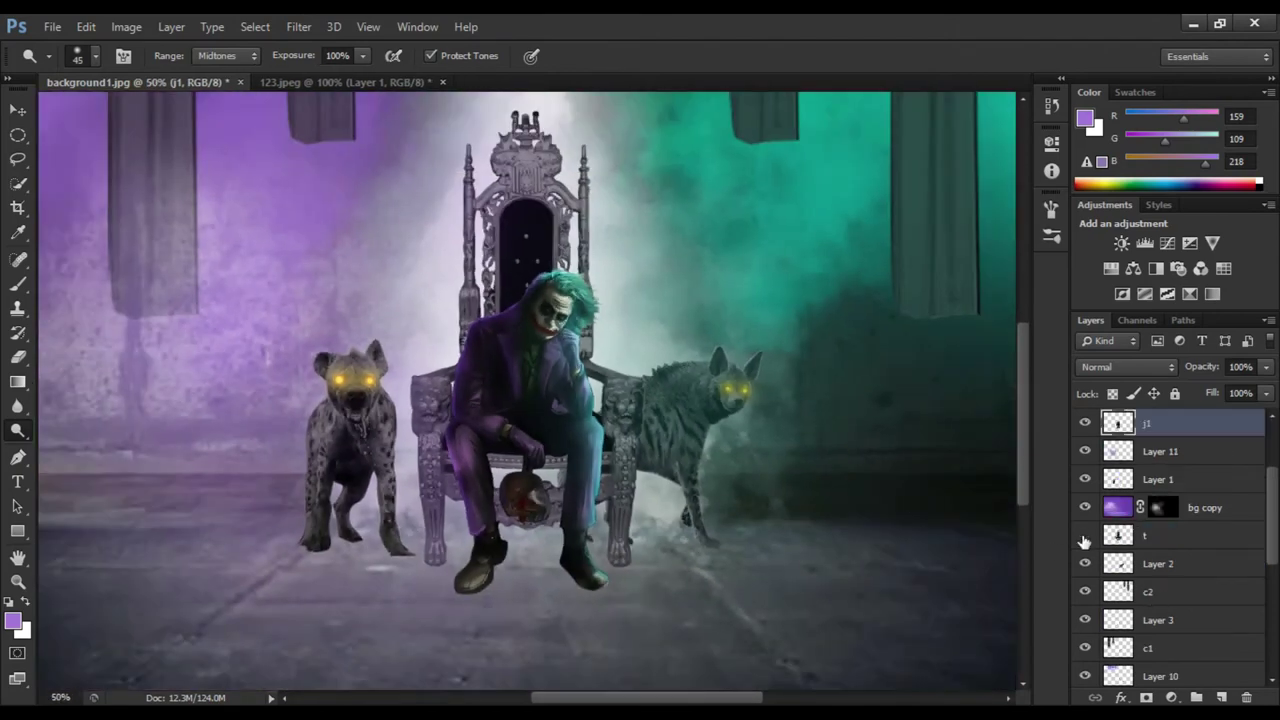
pyautogui.hotkey('ctrl', '+')
pyautogui.hotkey('ctrl', '+')
pyautogui.press('[')
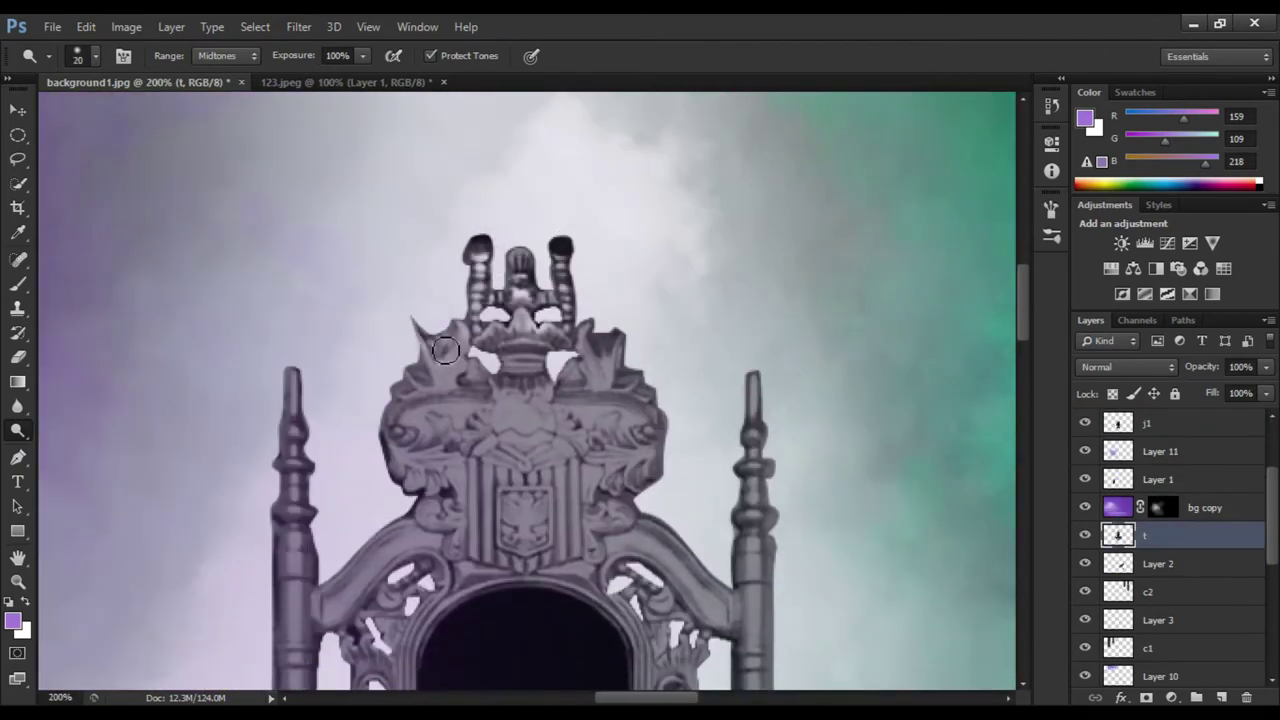
pyautogui.moveTo(446, 350); pyautogui.dragTo(400, 520)
pyautogui.scroll(-1, 528, 464)
pyautogui.press(']')
pyautogui.press(']')
pyautogui.press(']')
pyautogui.moveTo(755, 410); pyautogui.dragTo(720, 560)
pyautogui.moveTo(360, 500); pyautogui.dragTo(300, 430)
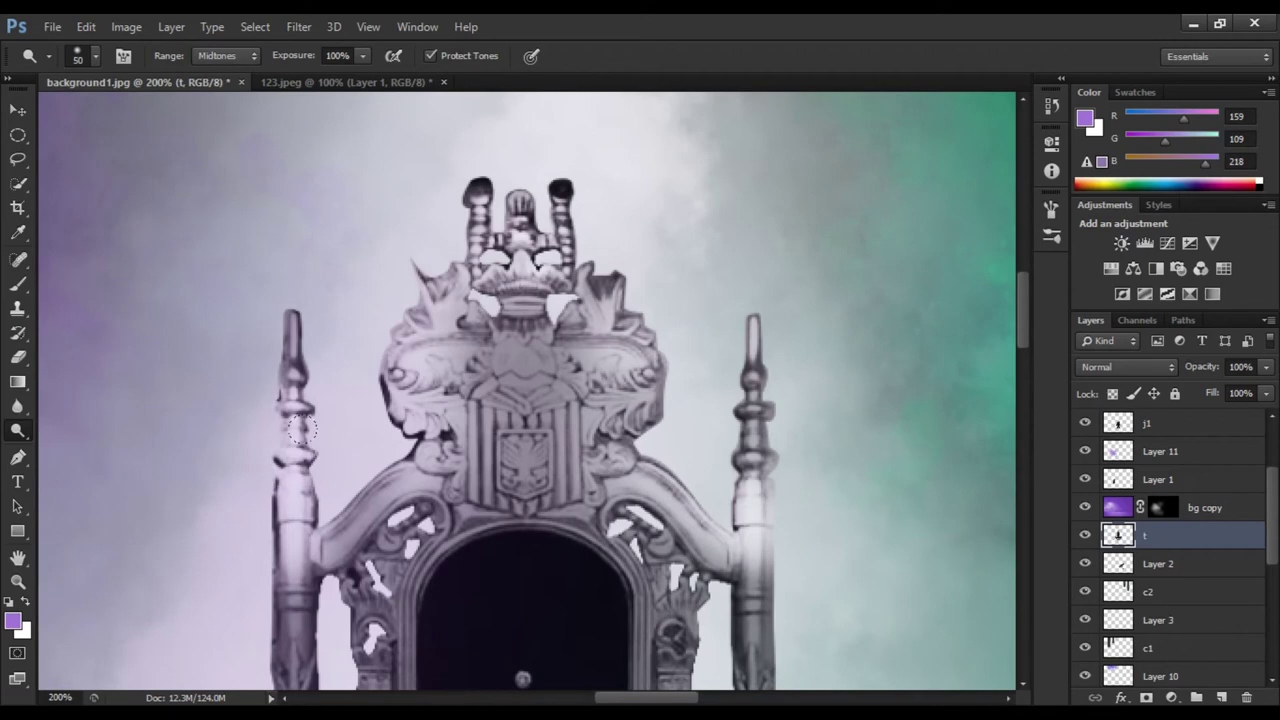
# Zoom in on the carved lion armrest beside the hyena and shrink the brush for detail
pyautogui.hotkey('ctrl', '-')
pyautogui.hotkey('ctrl', '-')
pyautogui.press('[')
pyautogui.press('[')
pyautogui.press('[')
pyautogui.hotkey('ctrl', '+')
pyautogui.hotkey('ctrl', '+')
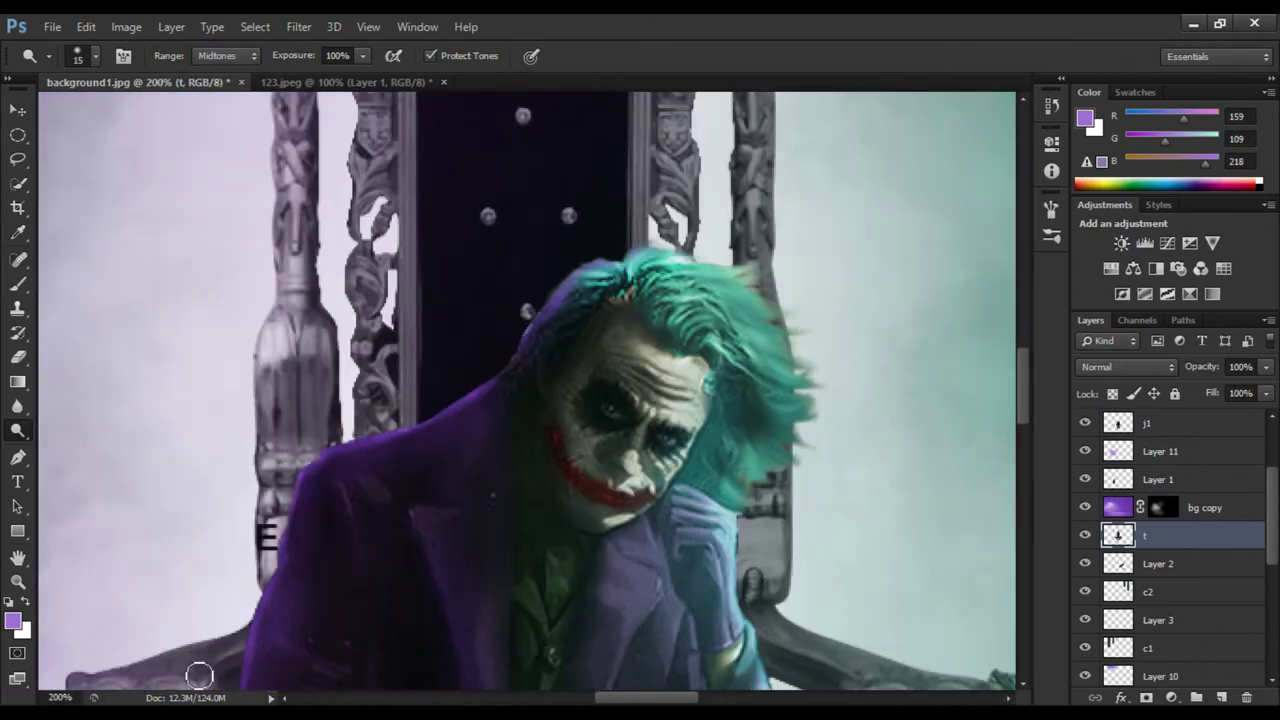
pyautogui.hotkey('ctrl', '-')
pyautogui.hotkey('ctrl', '+')
pyautogui.scroll(-5, 487, 573)
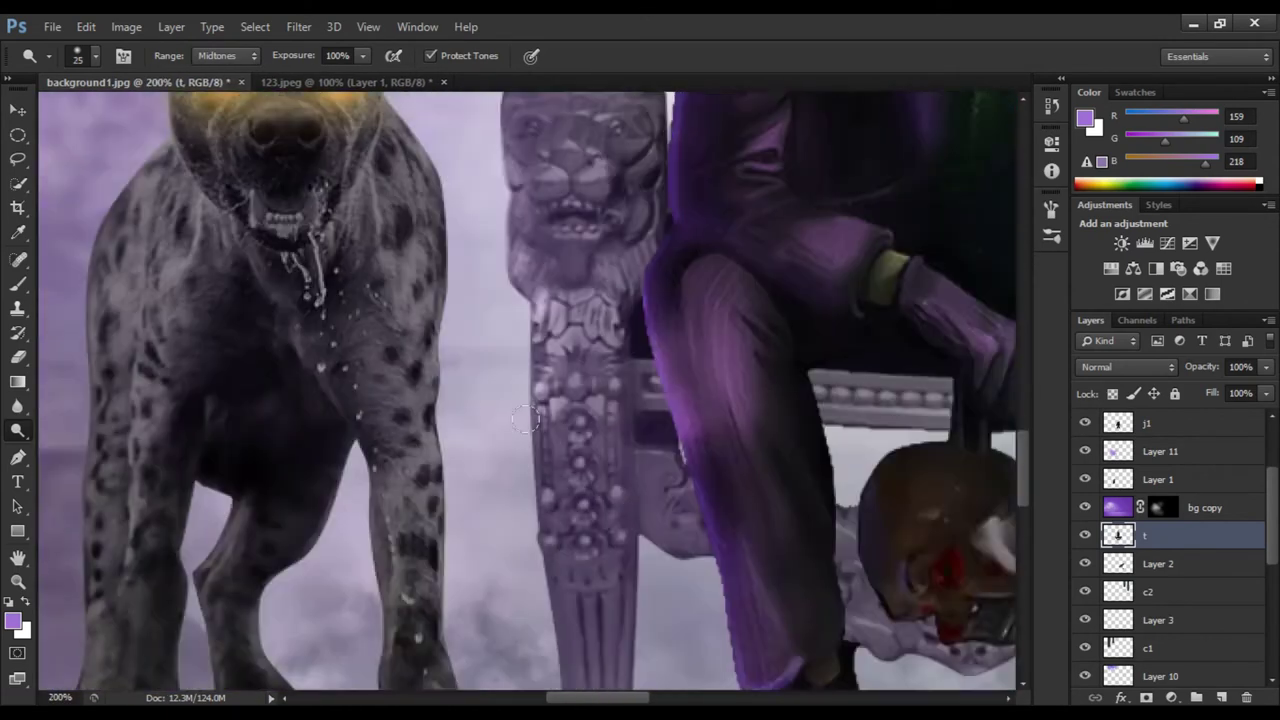
pyautogui.scroll(-2, 487, 573)
pyautogui.scroll(2, 487, 573)
pyautogui.press(']')
pyautogui.hotkey('ctrl', '-')
pyautogui.hotkey('ctrl', '+')
pyautogui.hotkey('ctrl', '+')
pyautogui.press('[')
pyautogui.press('[')
pyautogui.press('[')
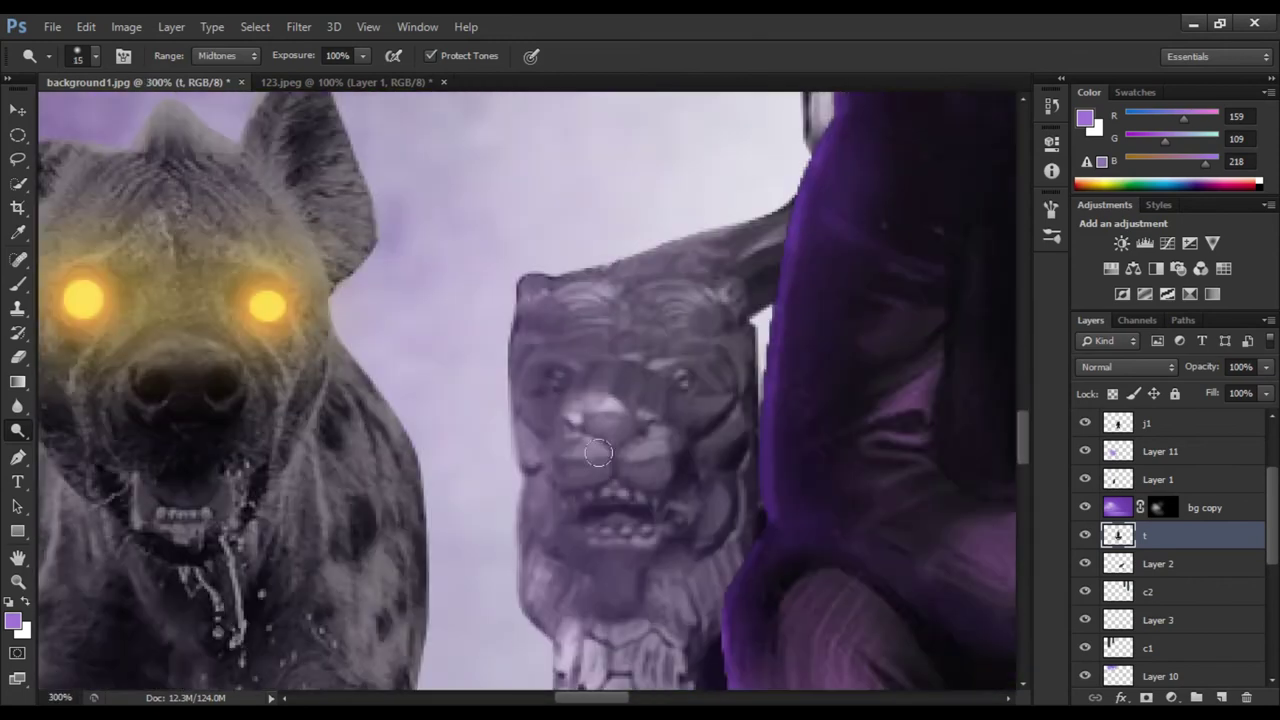
pyautogui.hotkey('ctrl', '-')
pyautogui.hotkey('ctrl', '-')
pyautogui.hotkey('ctrl', '-')
# Set Dodge exposure to 50% and brighten the throne with a long stroke
pyautogui.hotkey('ctrl', '+')
pyautogui.hotkey('ctrl', '+')
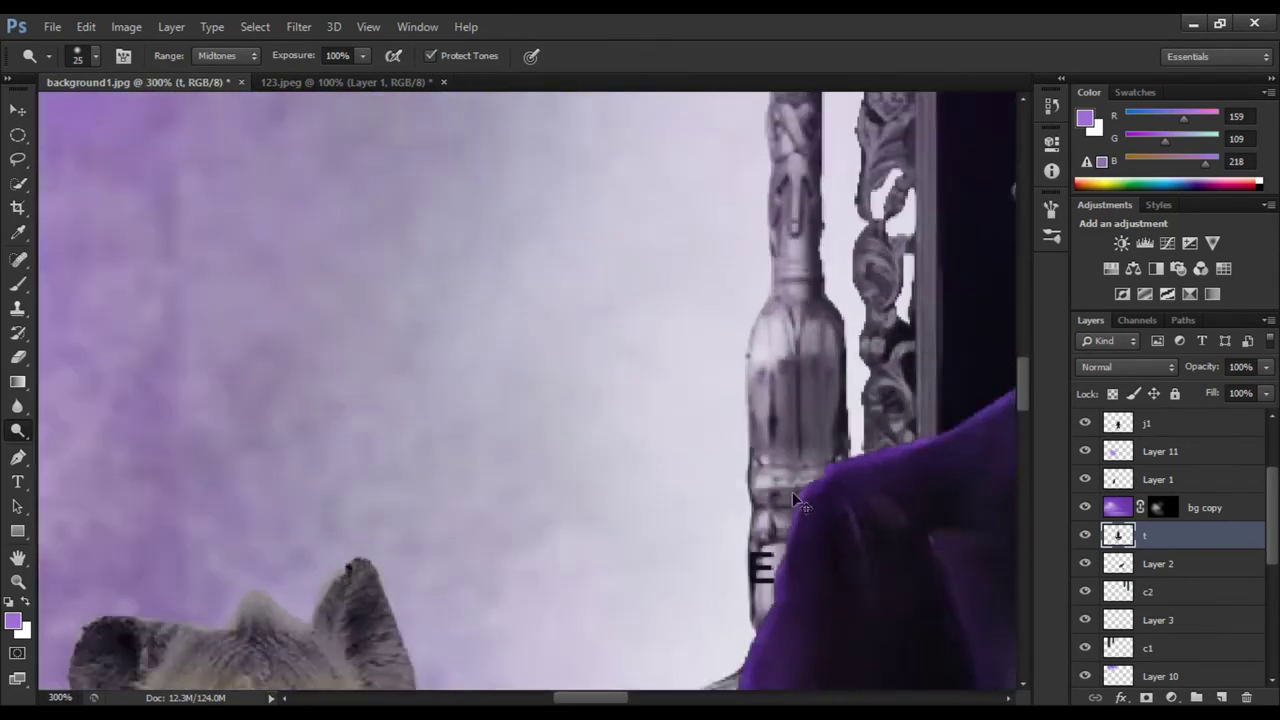
pyautogui.click(317, 78)
pyautogui.hotkey('ctrl', '-')
pyautogui.moveTo(688, 347)
pyautogui.mouseDown()
pyautogui.moveTo(760, 130)
pyautogui.moveTo(870, 400)
pyautogui.moveTo(700, 300)
pyautogui.moveTo(670, 500)
pyautogui.mouseUp()
pyautogui.press(']')
pyautogui.hotkey('ctrl', '-')
pyautogui.hotkey('ctrl', '+')
pyautogui.hotkey('ctrl', '+')
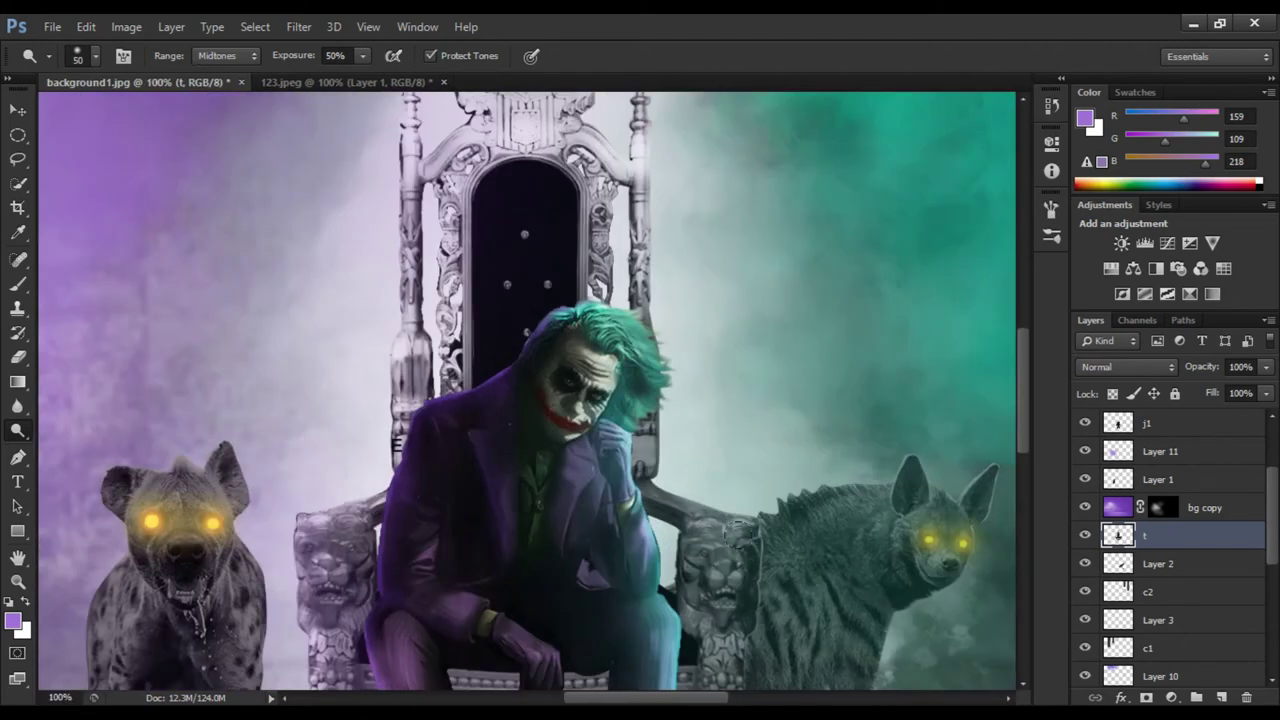
pyautogui.hotkey('ctrl', '-')
pyautogui.hotkey('ctrl', '-')
pyautogui.hotkey('ctrl', '+')
# On the right hyena's layer, dodge highlights around its head with a 10–40 brush
pyautogui.moveTo(697, 703); pyautogui.dragTo(728, 703)
pyautogui.click(1158, 563)
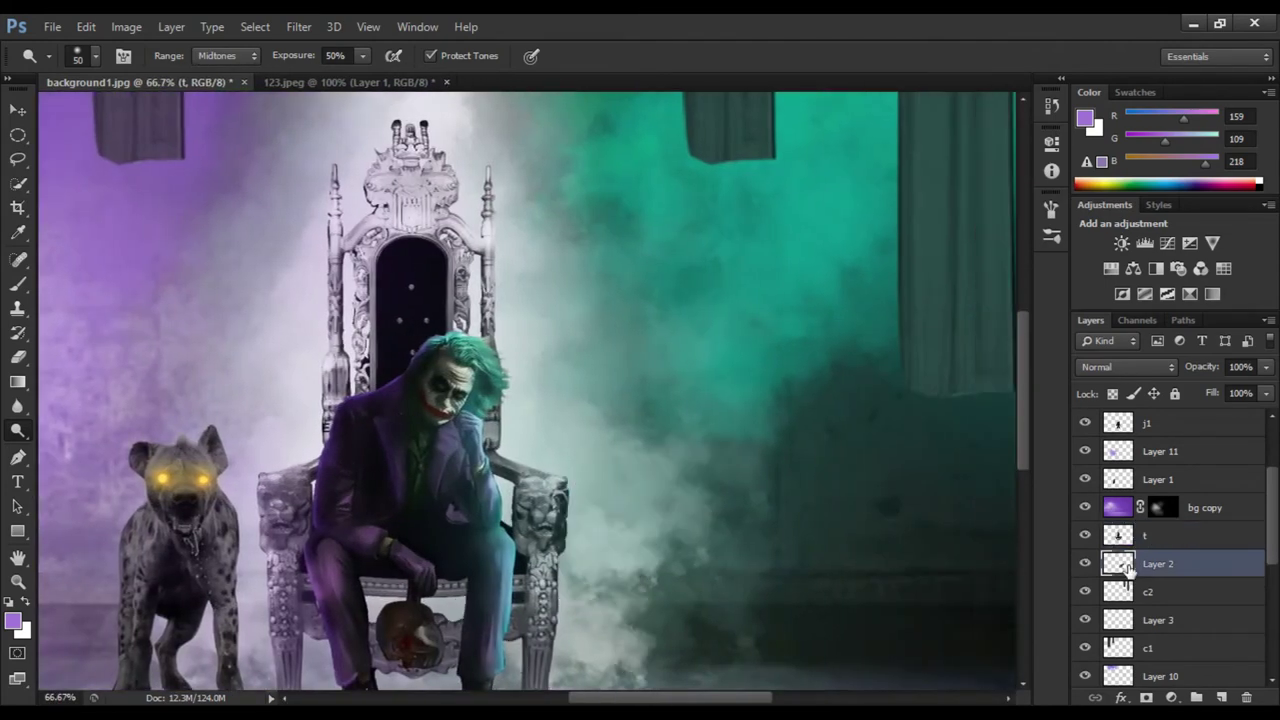
pyautogui.hotkey('ctrl', '+')
pyautogui.hotkey('ctrl', '+')
pyautogui.press('[')
pyautogui.moveTo(899, 491); pyautogui.dragTo(660, 412)
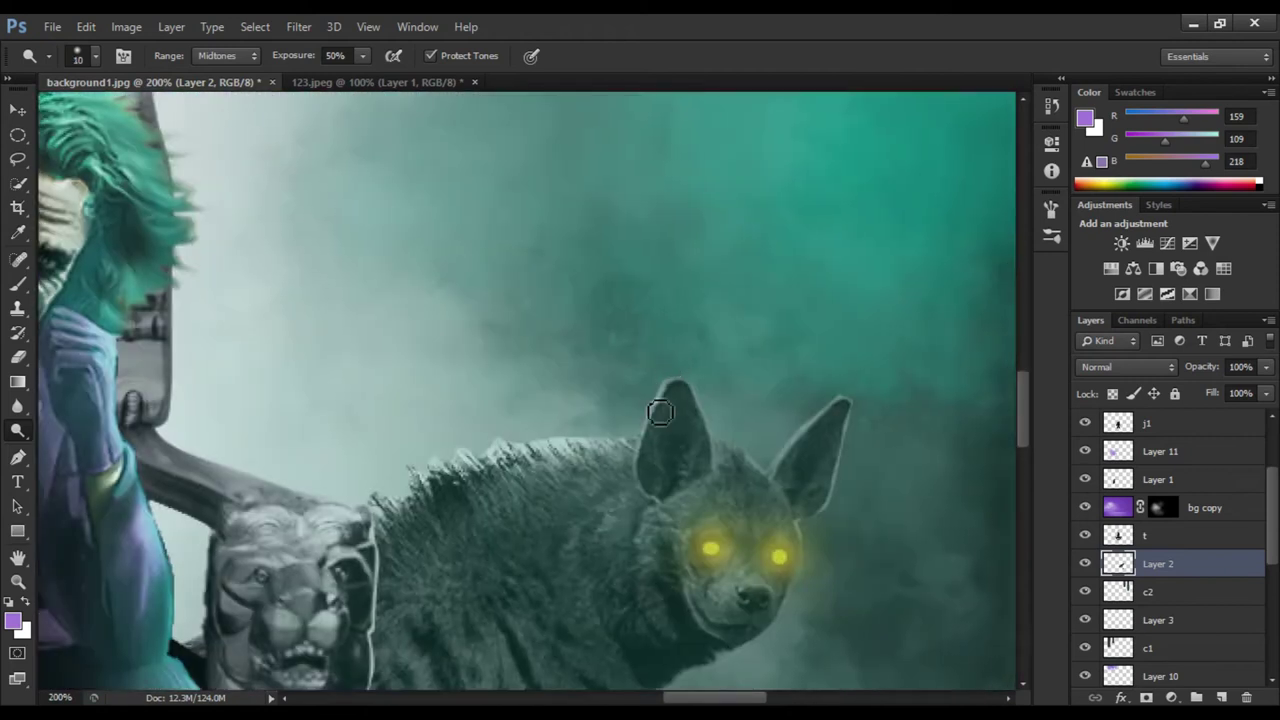
pyautogui.press(']')
pyautogui.press(']')
pyautogui.press(']')
pyautogui.scroll(-3, 680, 380)
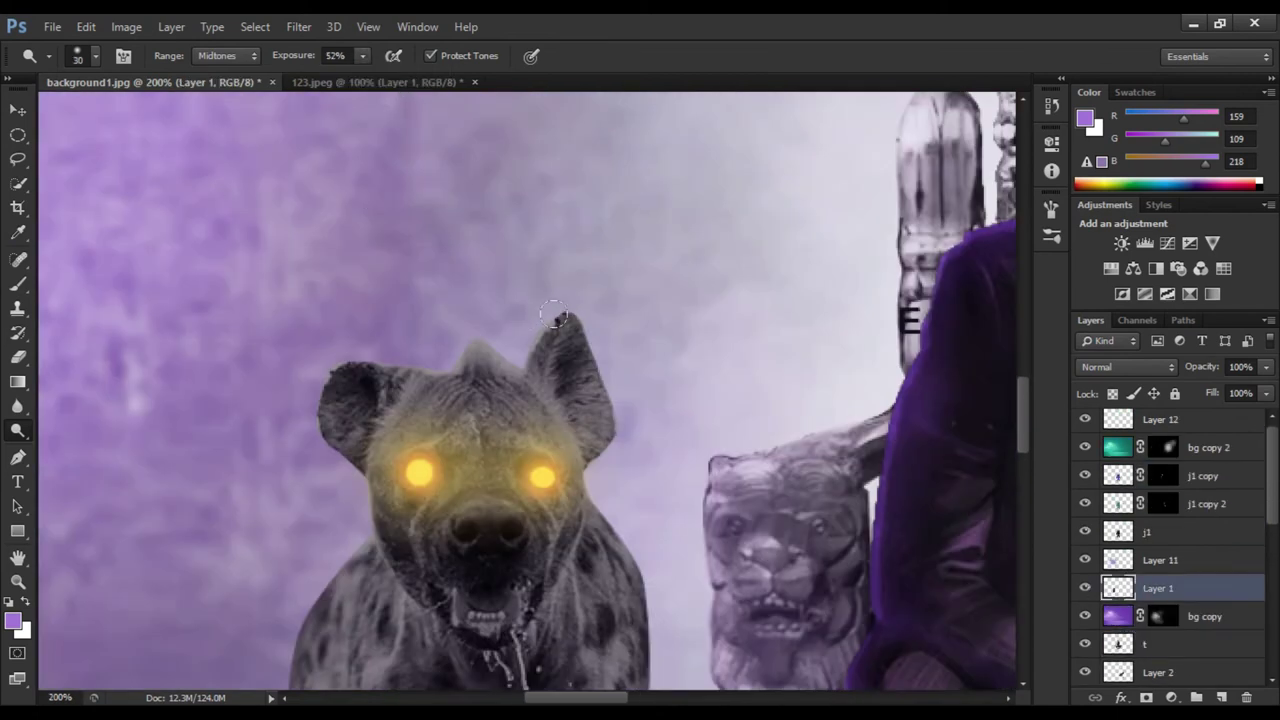
pyautogui.scroll(-2, 587, 506)
pyautogui.scroll(-3, 651, 591)
pyautogui.scroll(3, 528, 366)
pyautogui.scroll(-4, 645, 545)
# Burn the left hyena's belly and legs darker at 36% exposure
pyautogui.hotkey('ctrl', '-')
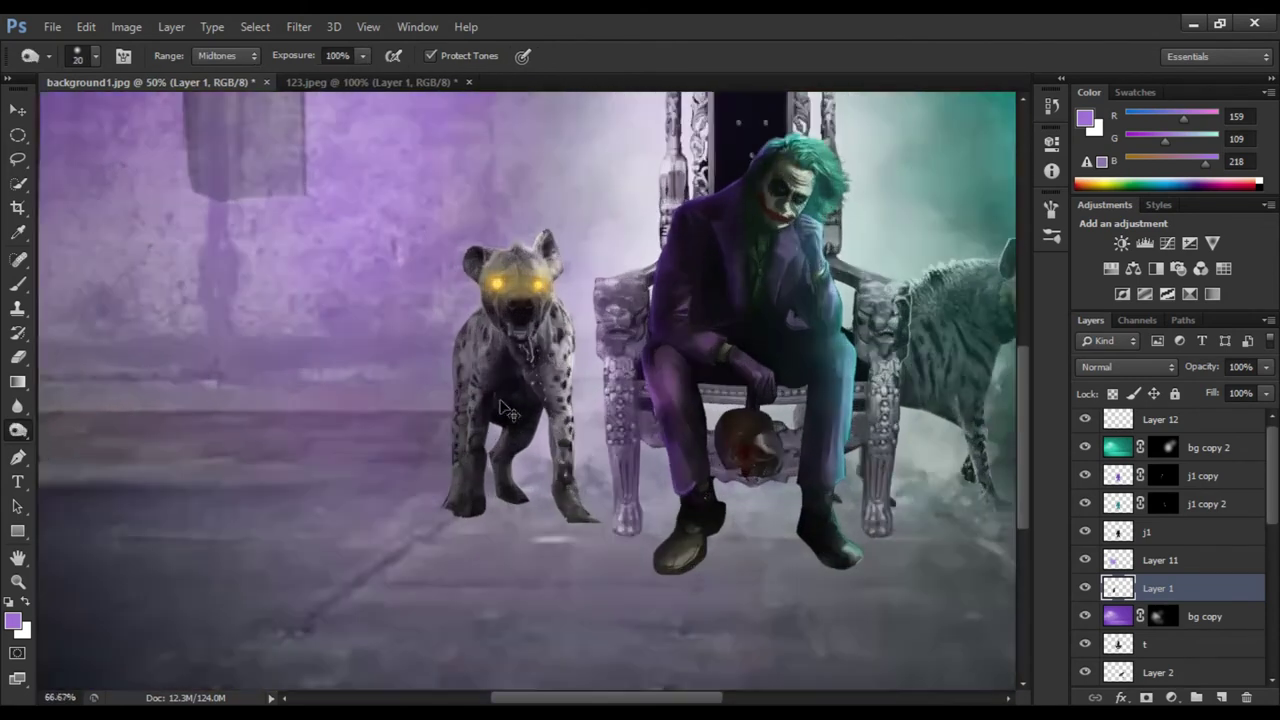
pyautogui.scroll(1, 536, 292)
pyautogui.scroll(-3, 520, 310)
pyautogui.scroll(-2, 471, 337)
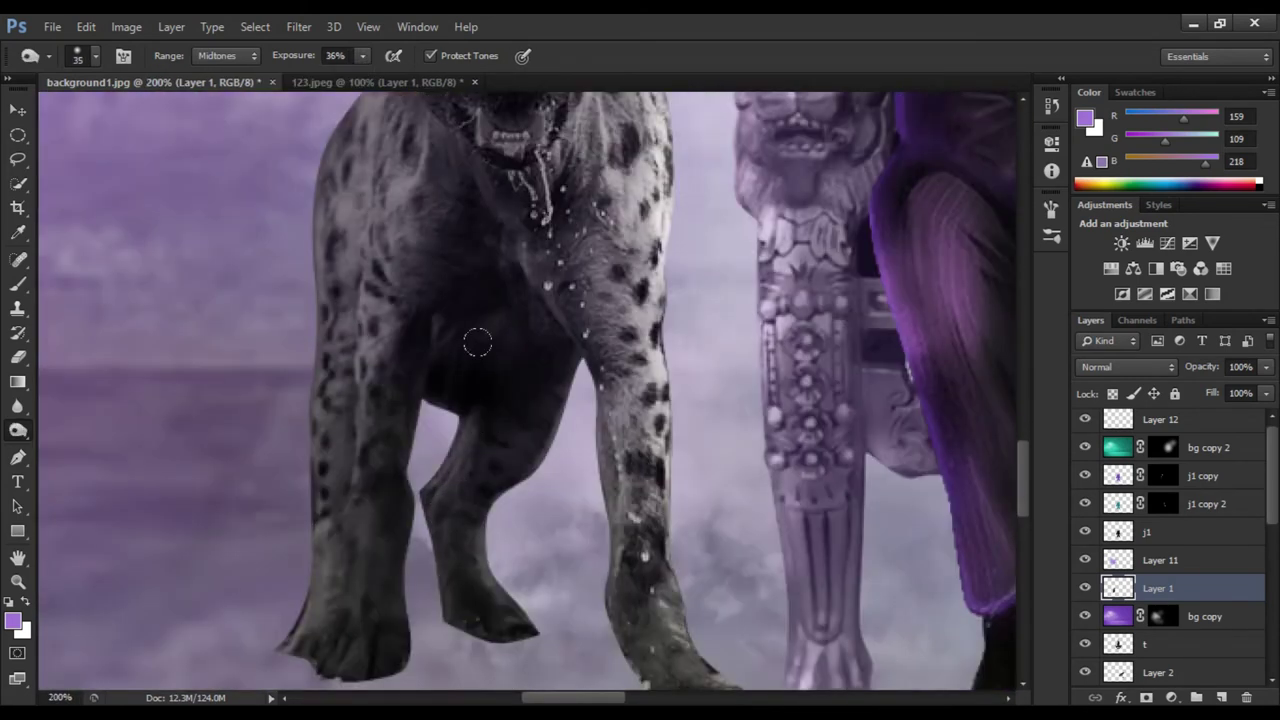
pyautogui.scroll(4, 500, 340)
pyautogui.press(']')
pyautogui.press(']')
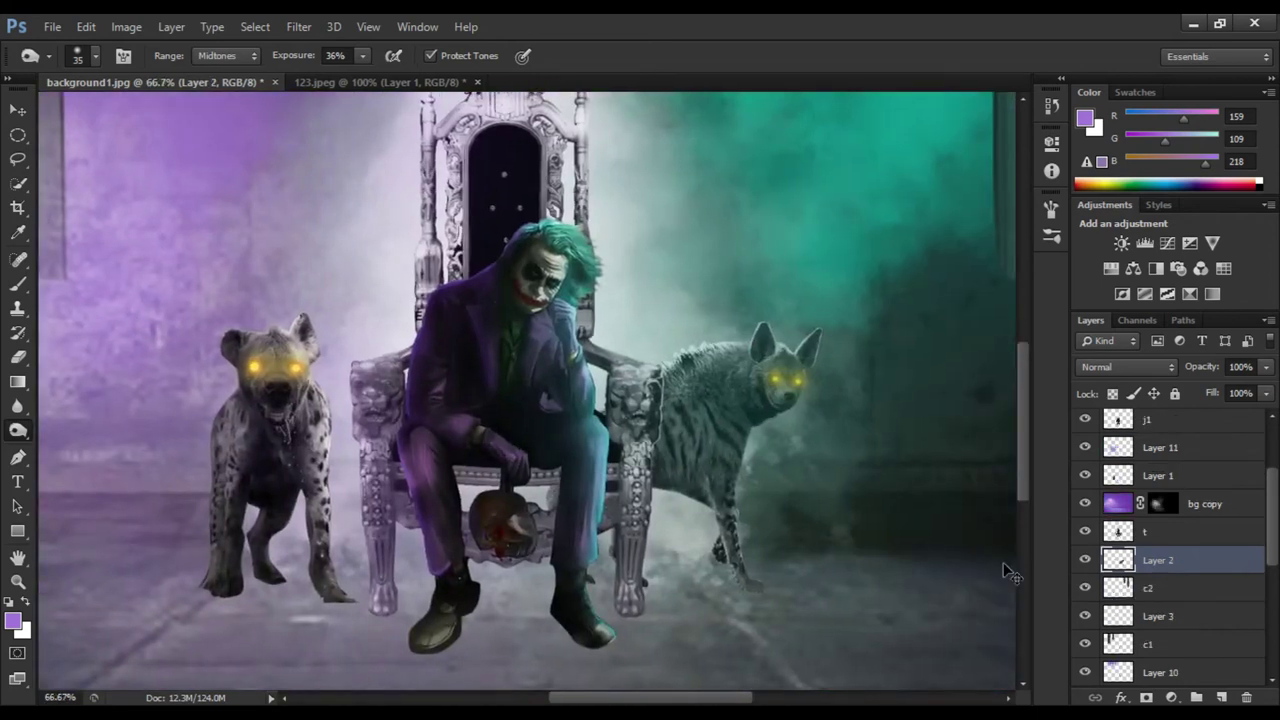
# Flip the Layer 2 copy hyena shadow horizontally and move it onto the floor
pyautogui.hotkey('ctrl', '-')
pyautogui.press('e')
pyautogui.press('v')
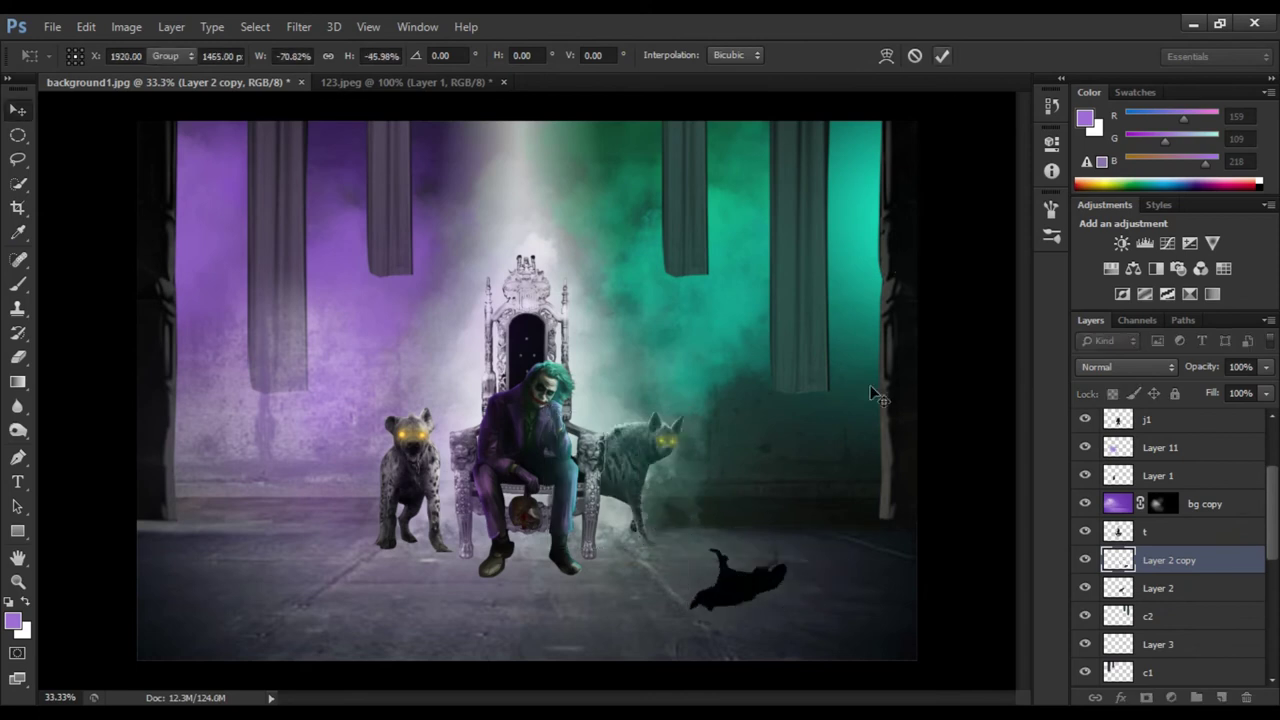
pyautogui.press('Return')
pyautogui.hotkey('ctrl', 't')
pyautogui.rightClick(654, 480)
pyautogui.click(694, 443)
pyautogui.moveTo(669, 571)
pyautogui.mouseDown()
pyautogui.moveTo(733, 648)
pyautogui.moveTo(745, 590)
pyautogui.moveTo(720, 560)
pyautogui.mouseUp()
pyautogui.press('Return')
# Warp the right hyena's shadow and fade it to about 21% opacity
pyautogui.hotkey('ctrl', 't')
pyautogui.rightClick(658, 578)
pyautogui.click(700, 405)
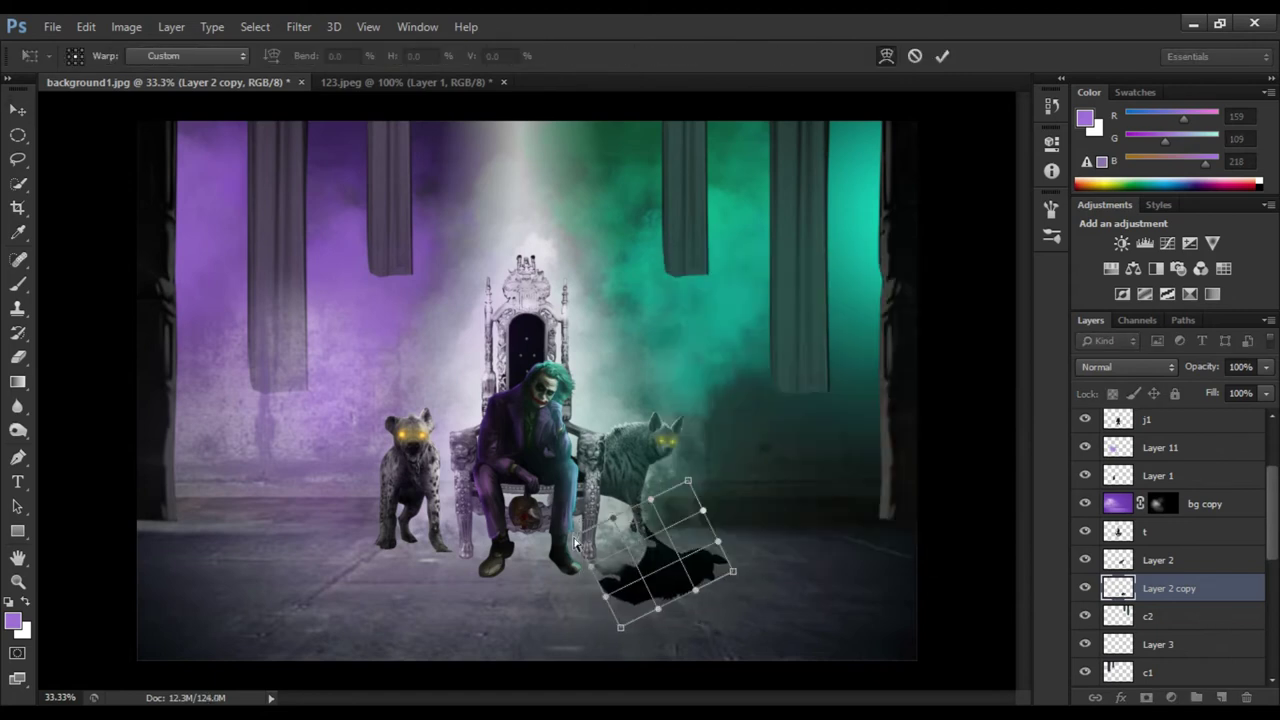
pyautogui.scroll(1, 650, 506)
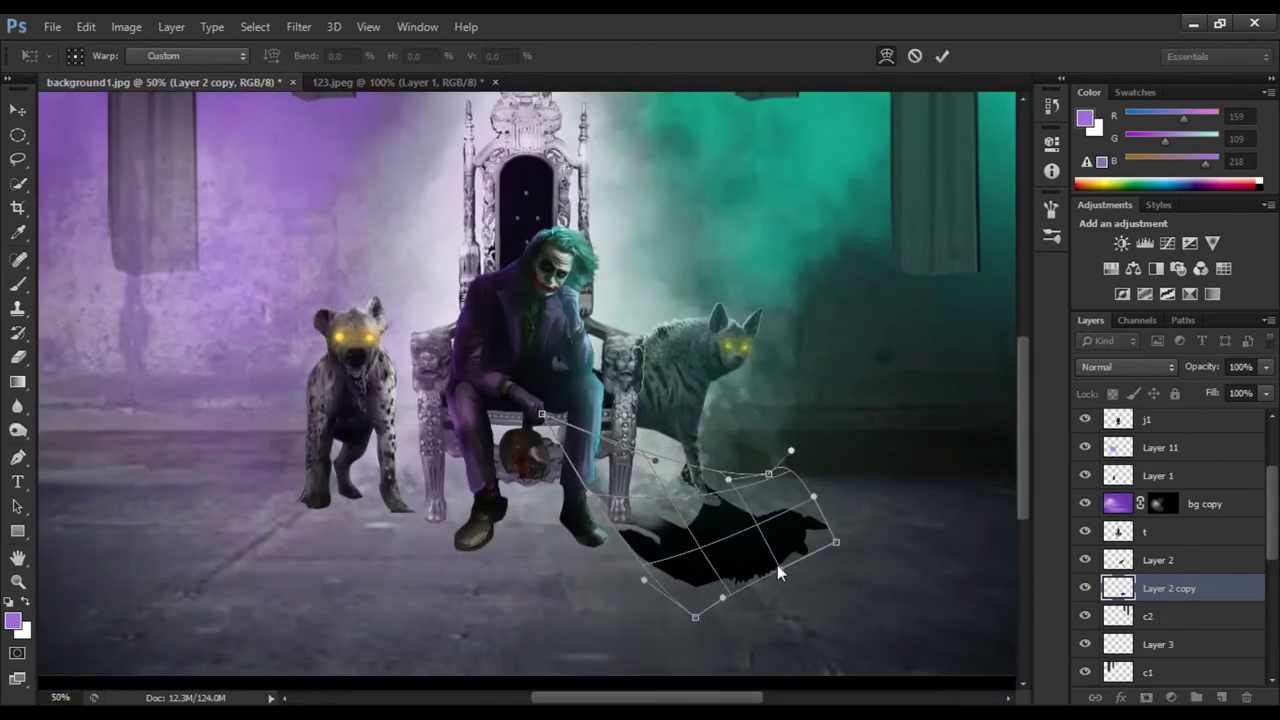
pyautogui.press('Return')
pyautogui.moveTo(1237, 390); pyautogui.dragTo(1198, 391)
pyautogui.scroll(-1, 960, 430)
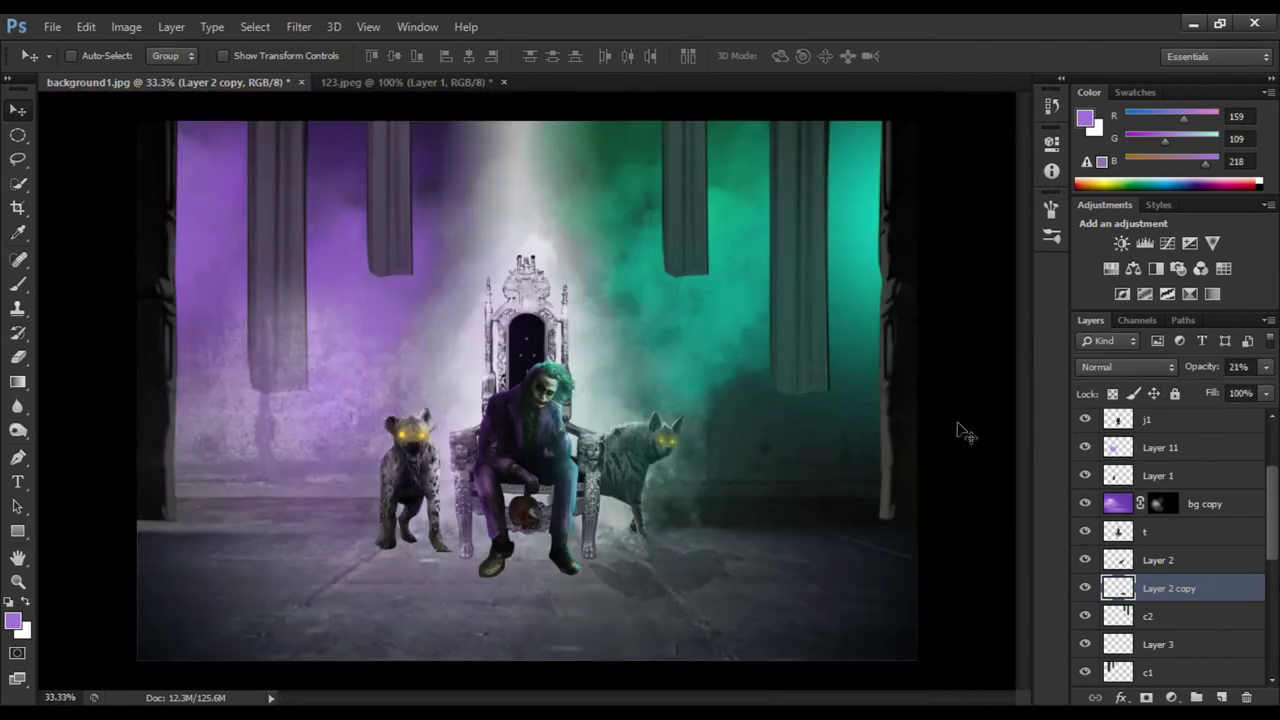
pyautogui.scroll(2, 1120, 520)
# Duplicate Joker layer j1 and turn the copy solid black with Hue/Saturation Lightness -100
pyautogui.click(1165, 541)
pyautogui.hotkey('ctrl', 'j')
pyautogui.hotkey('ctrl', 'u')
pyautogui.click(1200, 243)
pyautogui.hotkey('ctrl', 't')
# Flip the black Joker copy, warp it below his feet, and lower its opacity
pyautogui.click(643, 443)
pyautogui.moveTo(643, 443)
pyautogui.mouseDown()
pyautogui.moveTo(560, 653)
pyautogui.moveTo(572, 652)
pyautogui.mouseUp()
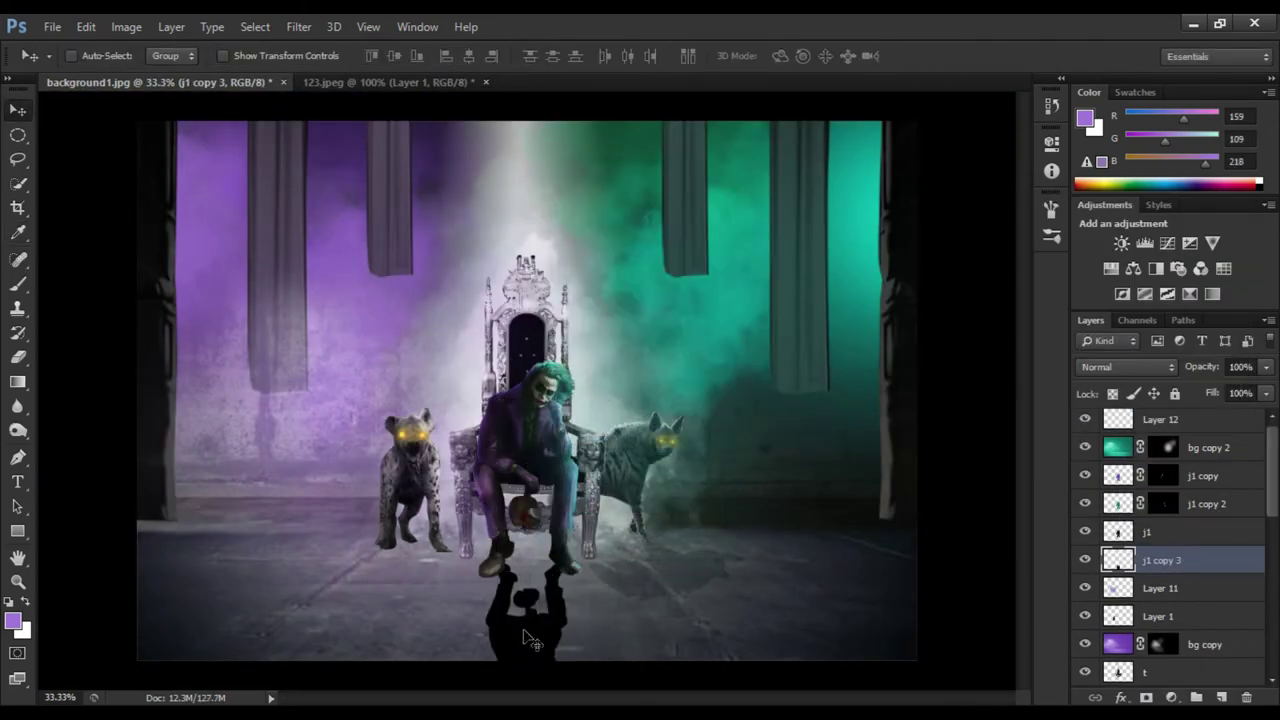
pyautogui.rightClick(560, 637)
pyautogui.click(580, 429)
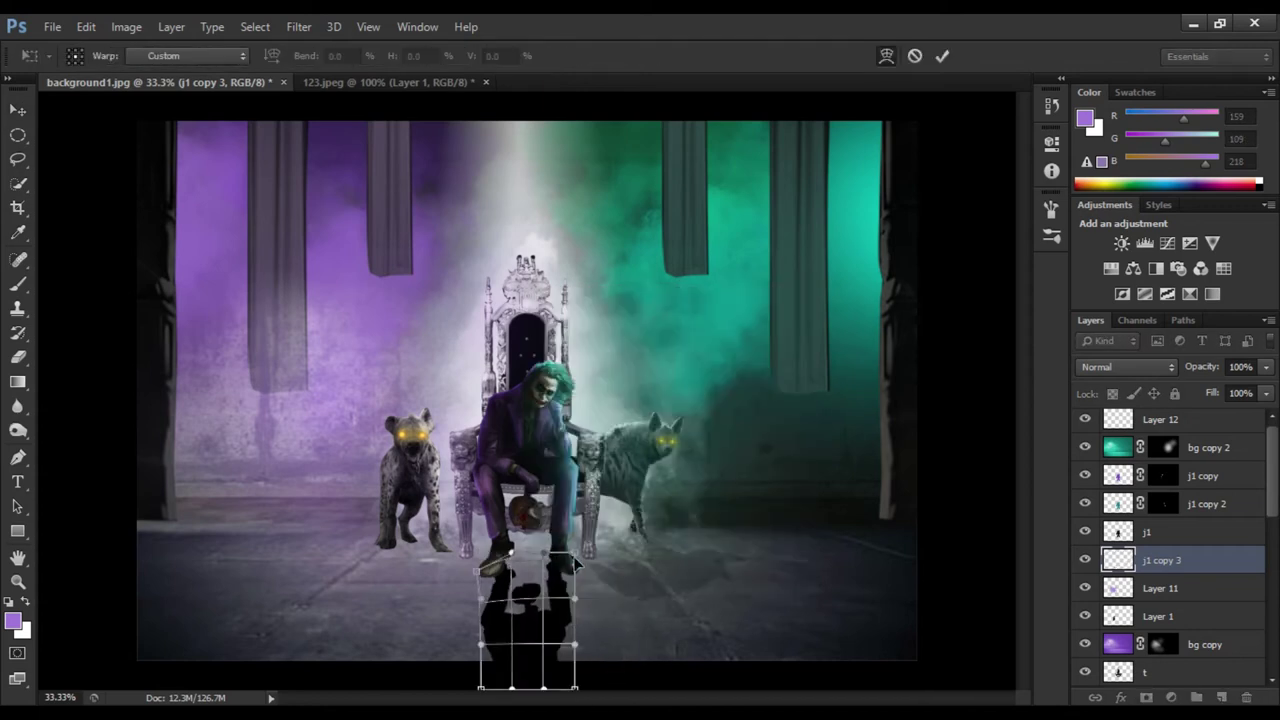
pyautogui.press('Return')
pyautogui.click(1266, 367)
pyautogui.moveTo(1258, 388)
pyautogui.mouseDown()
pyautogui.moveTo(1187, 390)
pyautogui.moveTo(1201, 388)
pyautogui.mouseUp()
# Toggle the right hyena and throne layers' visibility to check the scene
pyautogui.scroll(-3, 1150, 500)
pyautogui.scroll(-5, 1150, 500)
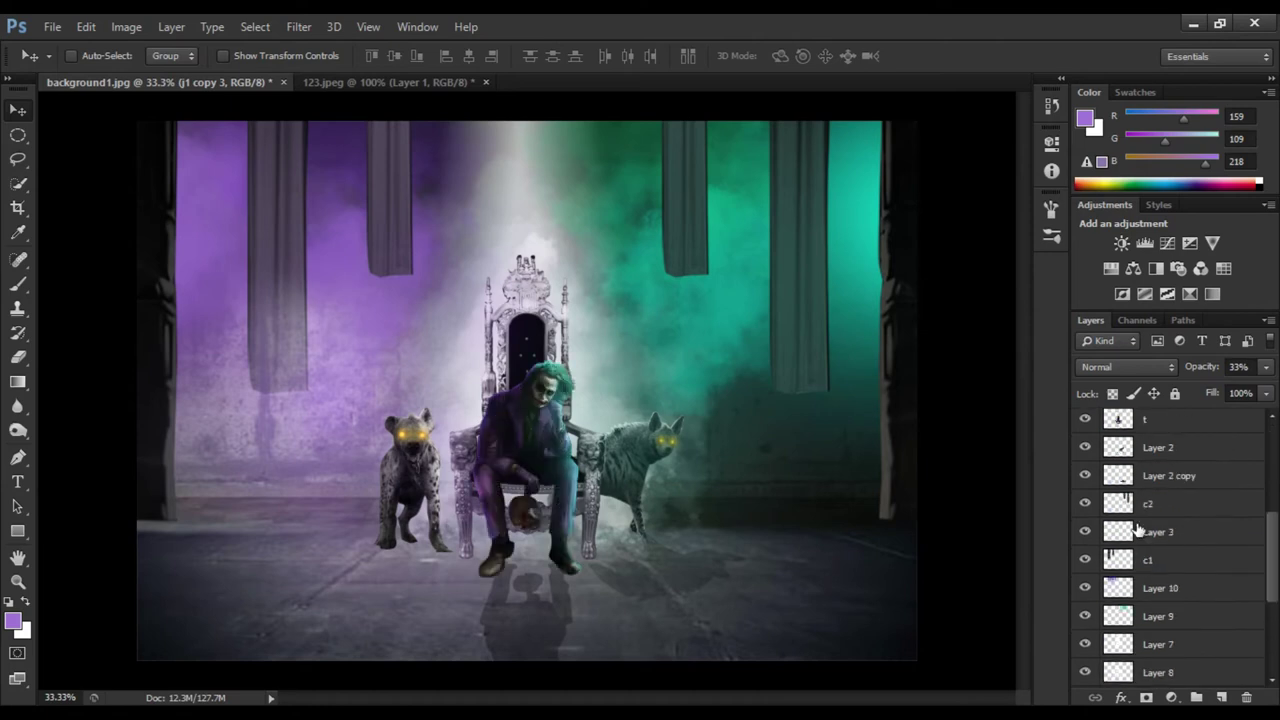
pyautogui.click(1085, 447)
pyautogui.scroll(-3, 1106, 510)
pyautogui.click(1085, 447)
pyautogui.scroll(3, 1106, 500)
pyautogui.click(1200, 532)
pyautogui.click(1085, 560)
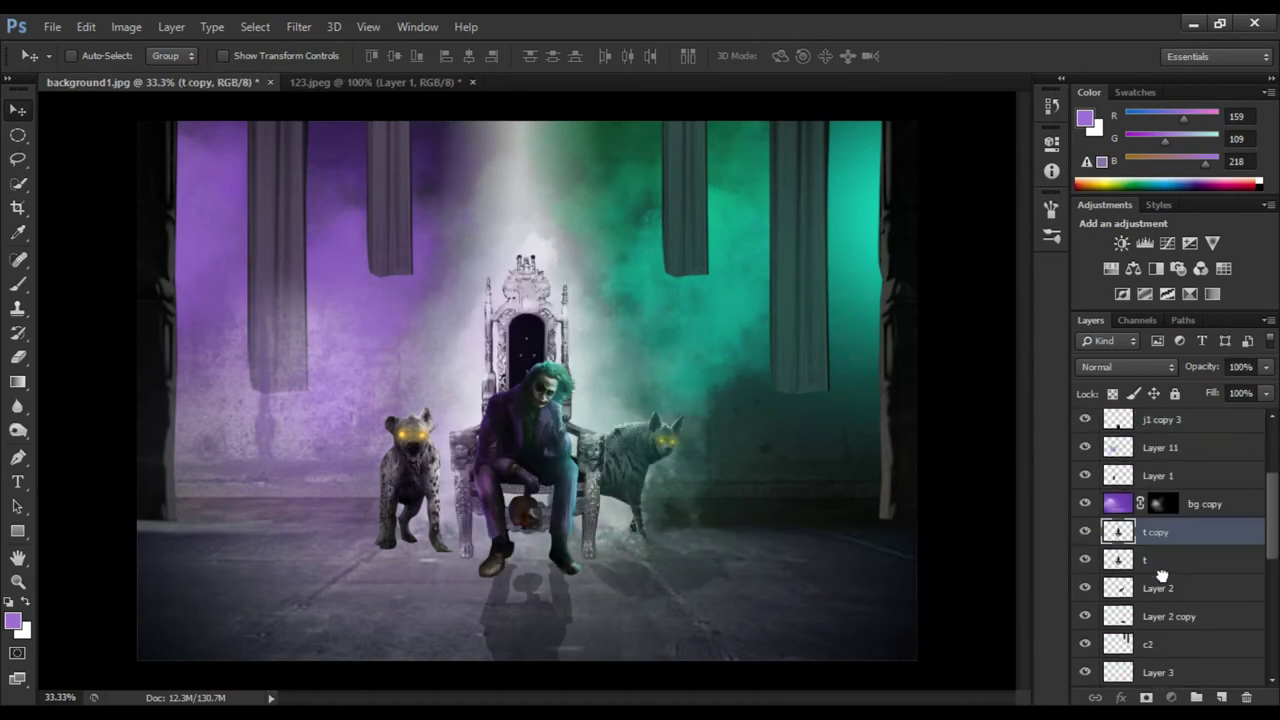
# Blacken throne copy t copy, flip it vertically beneath the throne, and fade to about 16%
pyautogui.hotkey('ctrl', 'u')
pyautogui.moveTo(991, 417); pyautogui.dragTo(903, 417)
pyautogui.click(1211, 243)
pyautogui.hotkey('ctrl', 't')
pyautogui.rightClick(537, 343)
pyautogui.click(629, 651)
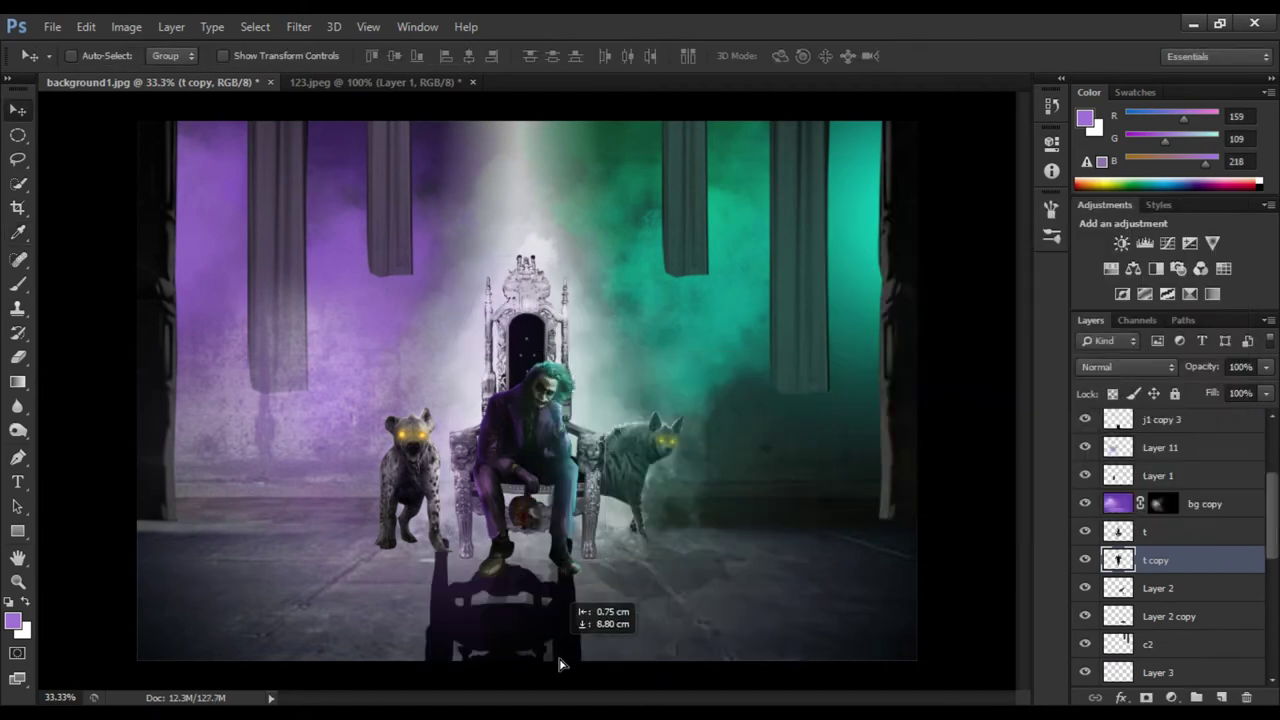
pyautogui.click(1266, 367)
pyautogui.moveTo(1262, 388); pyautogui.dragTo(1187, 392)
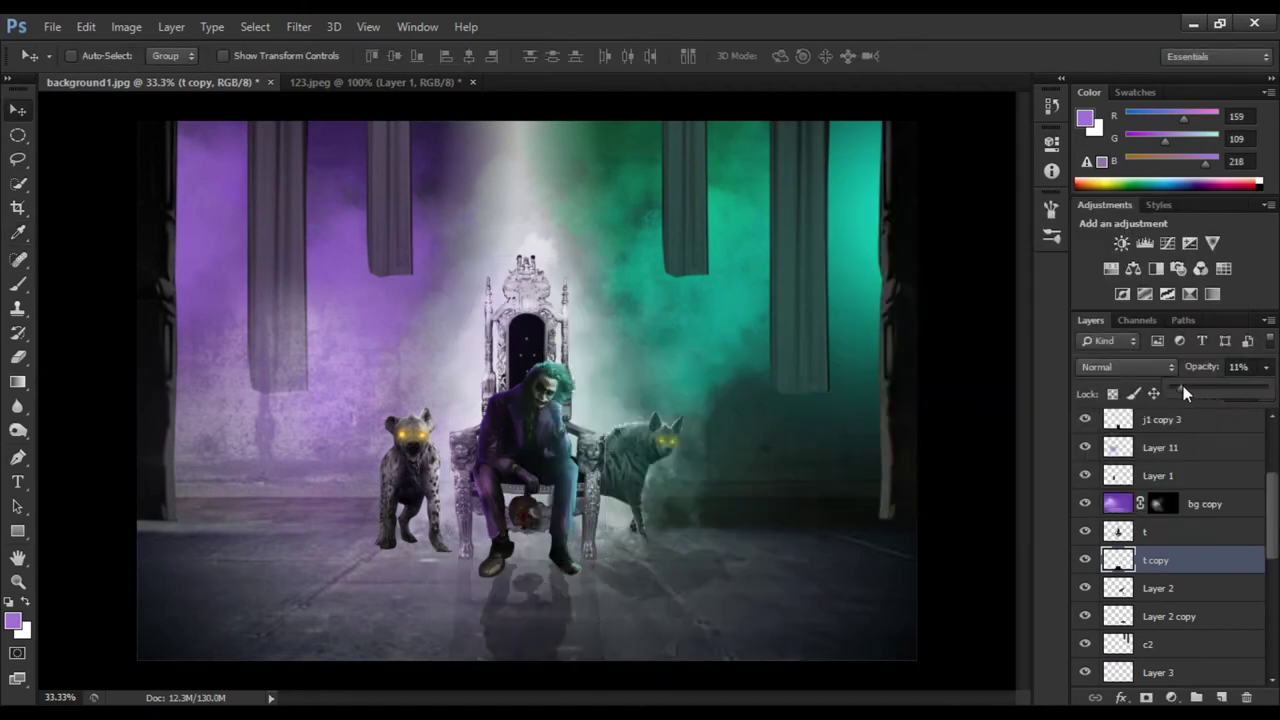
# Erase the throne shadow's edges, move it lower in the stack, and set 37% opacity
pyautogui.press('e')
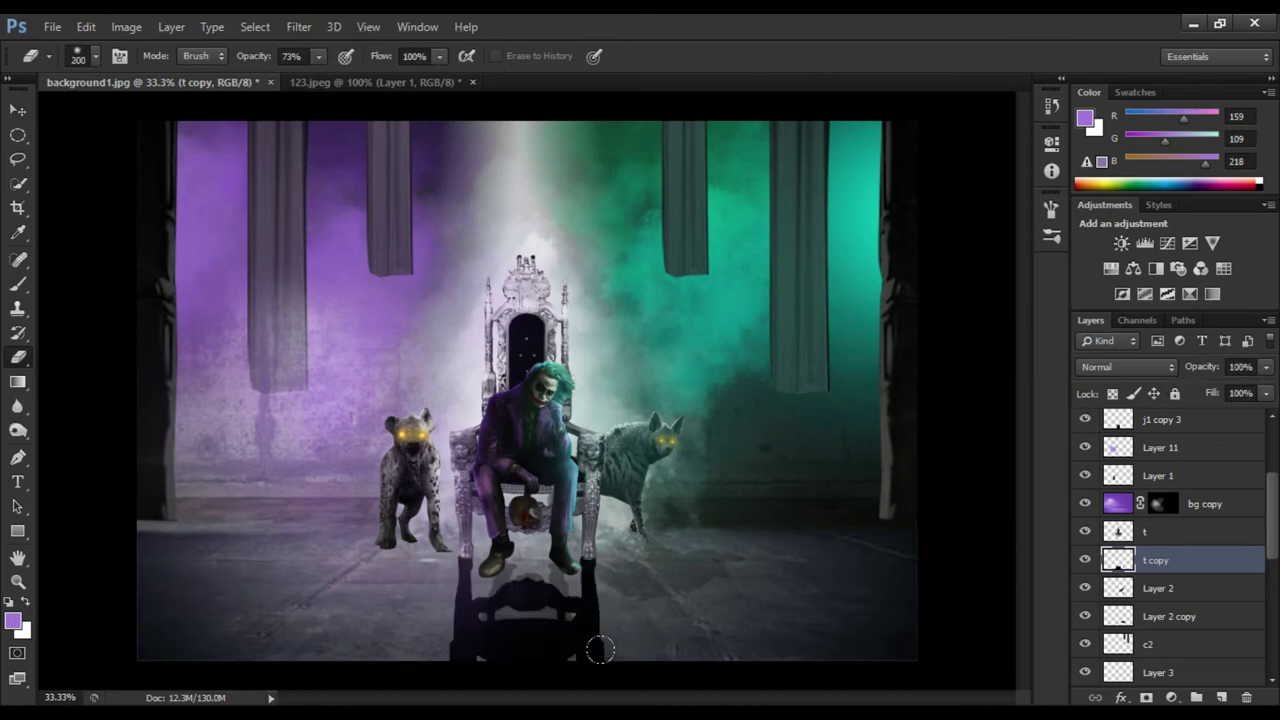
pyautogui.moveTo(1155, 560); pyautogui.dragTo(1120, 490)
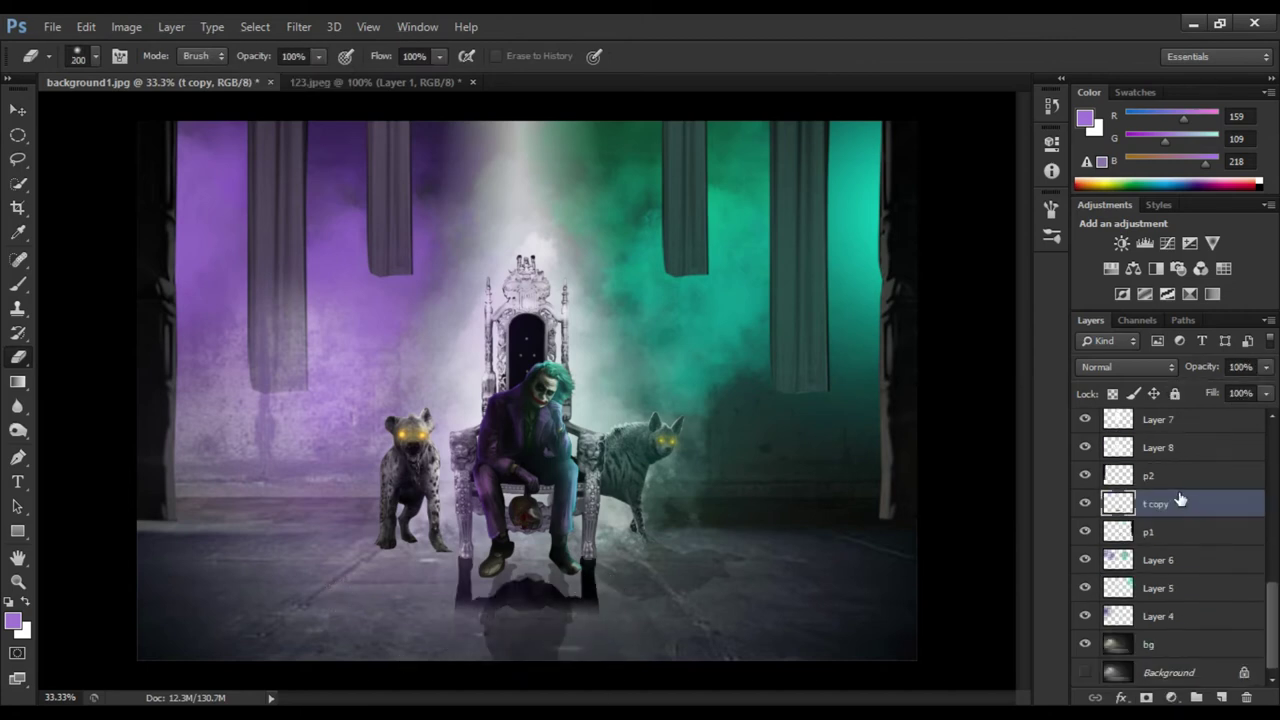
pyautogui.click(1266, 367)
pyautogui.moveTo(1262, 388); pyautogui.dragTo(1205, 388)
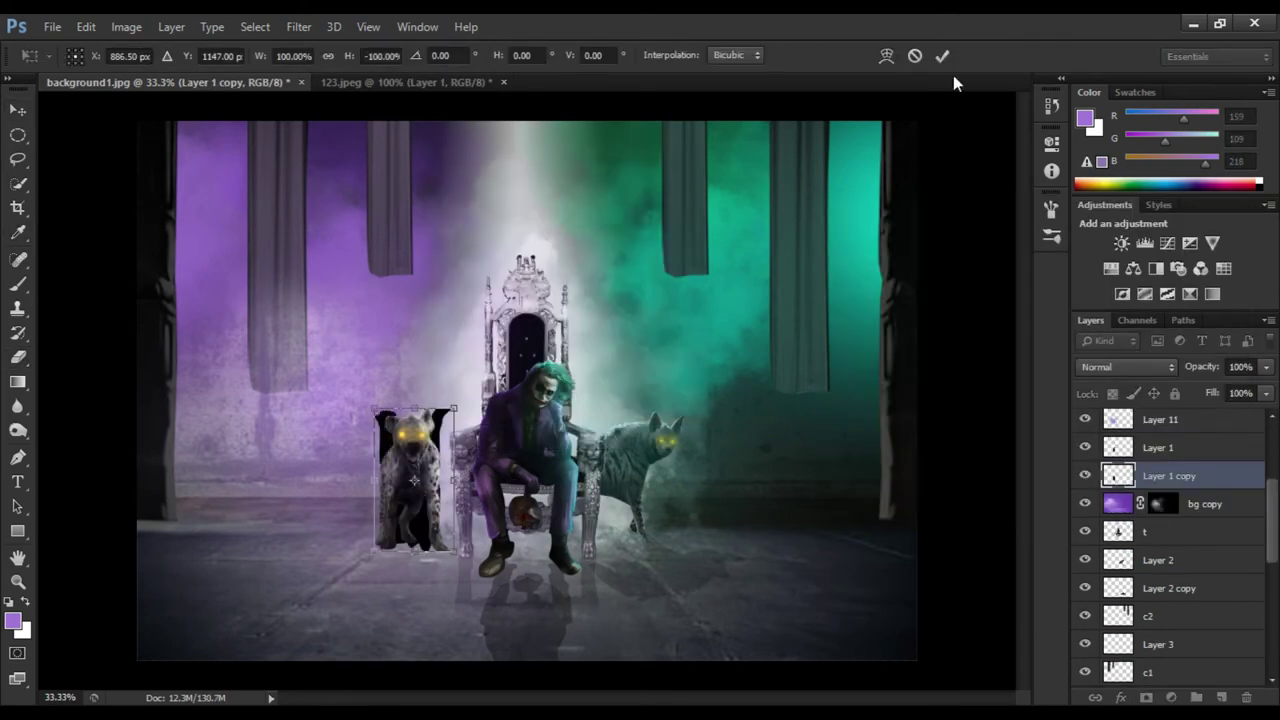
# Rotate and warp Layer 1 copy into a floor shadow at 35% opacity, then add a new layer
pyautogui.moveTo(413, 600)
pyautogui.mouseDown()
pyautogui.moveTo(410, 652)
pyautogui.moveTo(377, 601)
pyautogui.mouseUp()
pyautogui.moveTo(449, 629)
pyautogui.mouseDown()
pyautogui.moveTo(433, 643)
pyautogui.moveTo(408, 592)
pyautogui.mouseUp()
pyautogui.moveTo(466, 521); pyautogui.dragTo(455, 540)
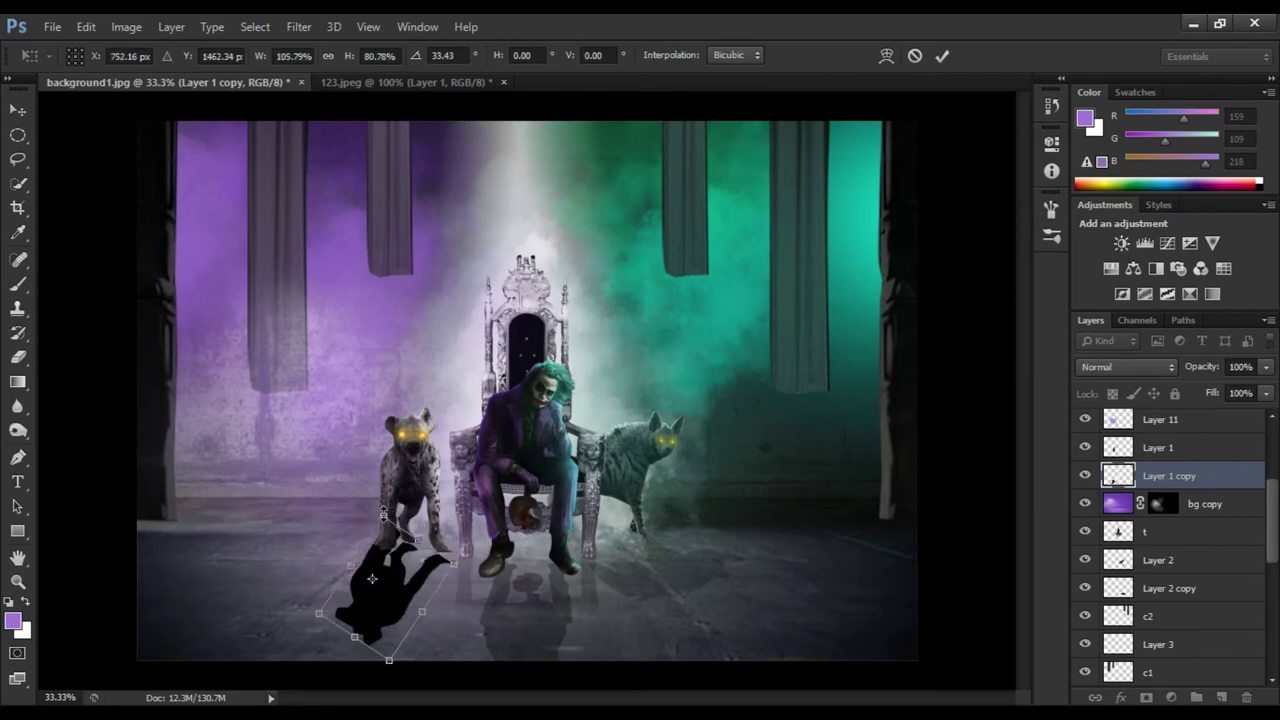
pyautogui.rightClick(390, 590)
pyautogui.click(420, 405)
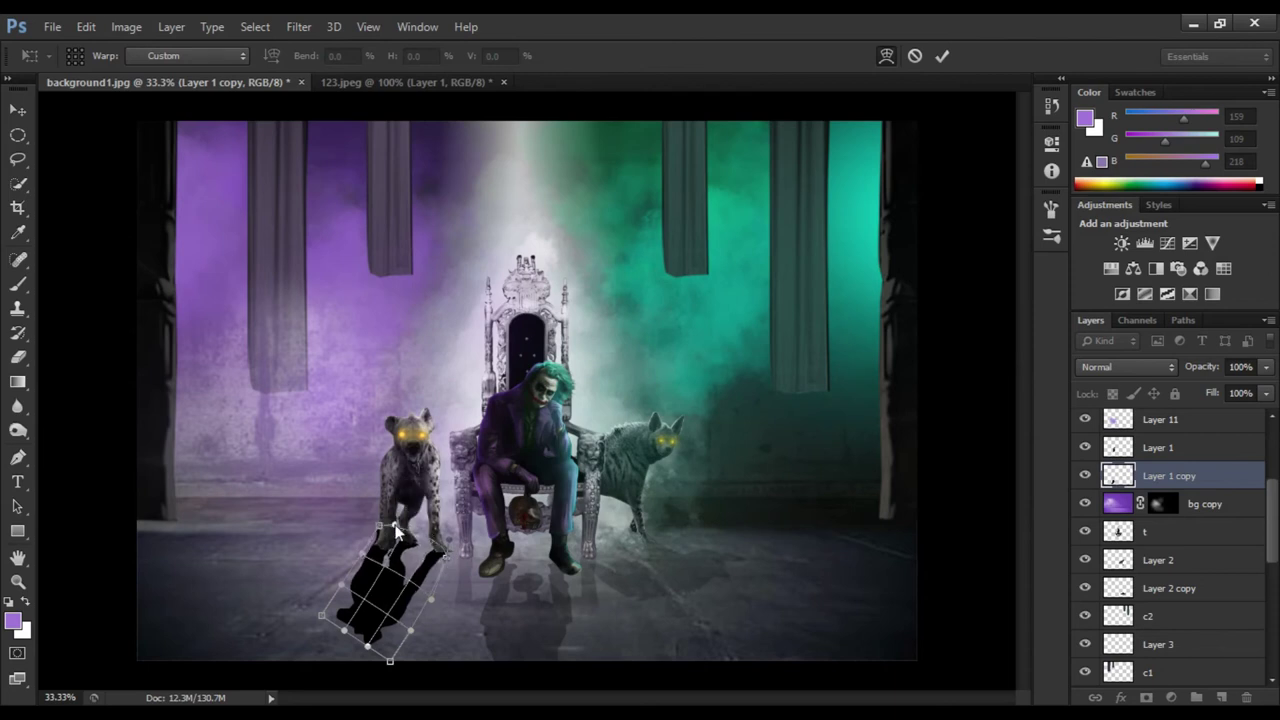
pyautogui.click(941, 56)
pyautogui.moveTo(1196, 389); pyautogui.dragTo(1203, 385)
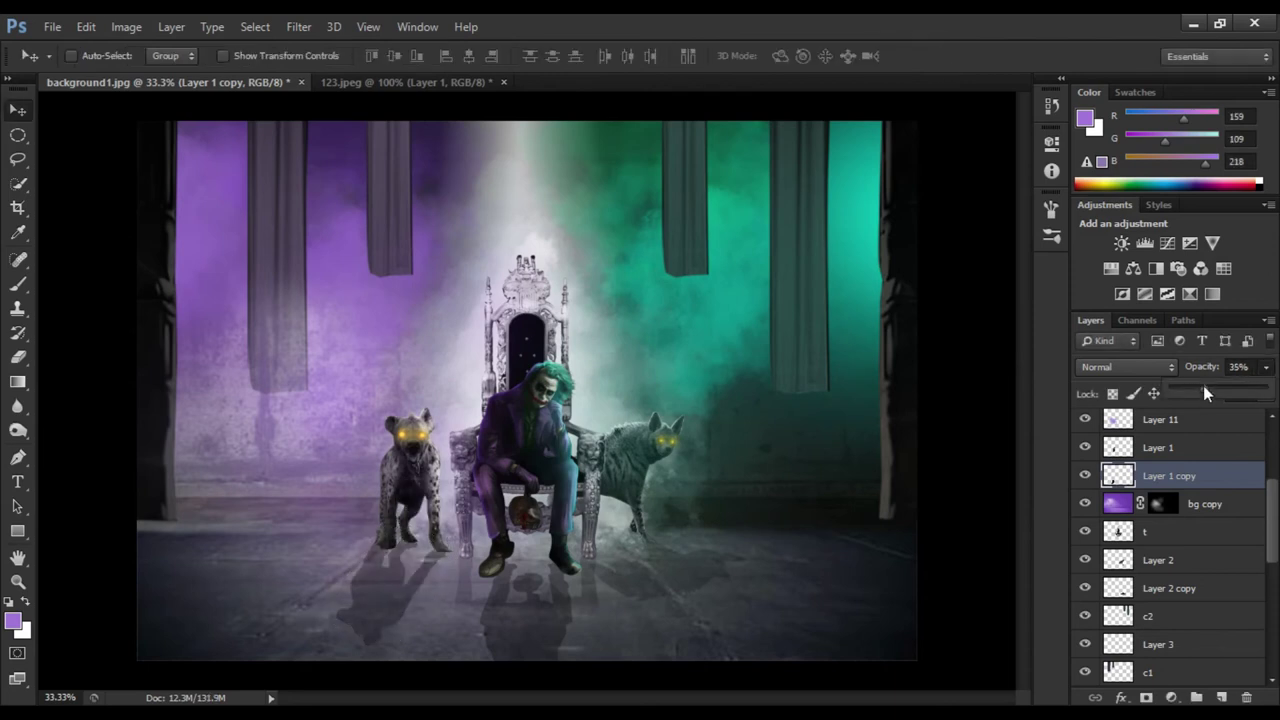
pyautogui.hotkey('ctrl', 'shift', 'alt', 'n')
# Paint black shadow on Layer 13 at 33% opacity, then add more layers for contact shadow
pyautogui.press('b')
pyautogui.press('d')
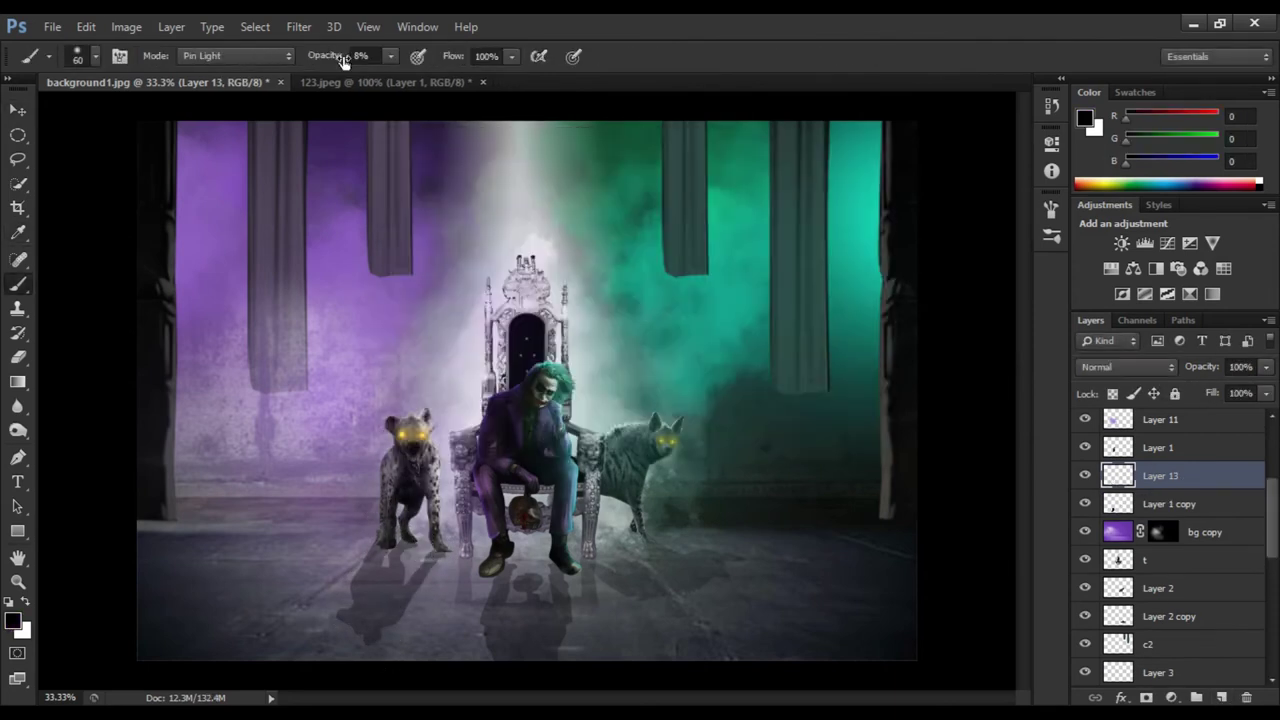
pyautogui.moveTo(1268, 368); pyautogui.dragTo(1212, 390)
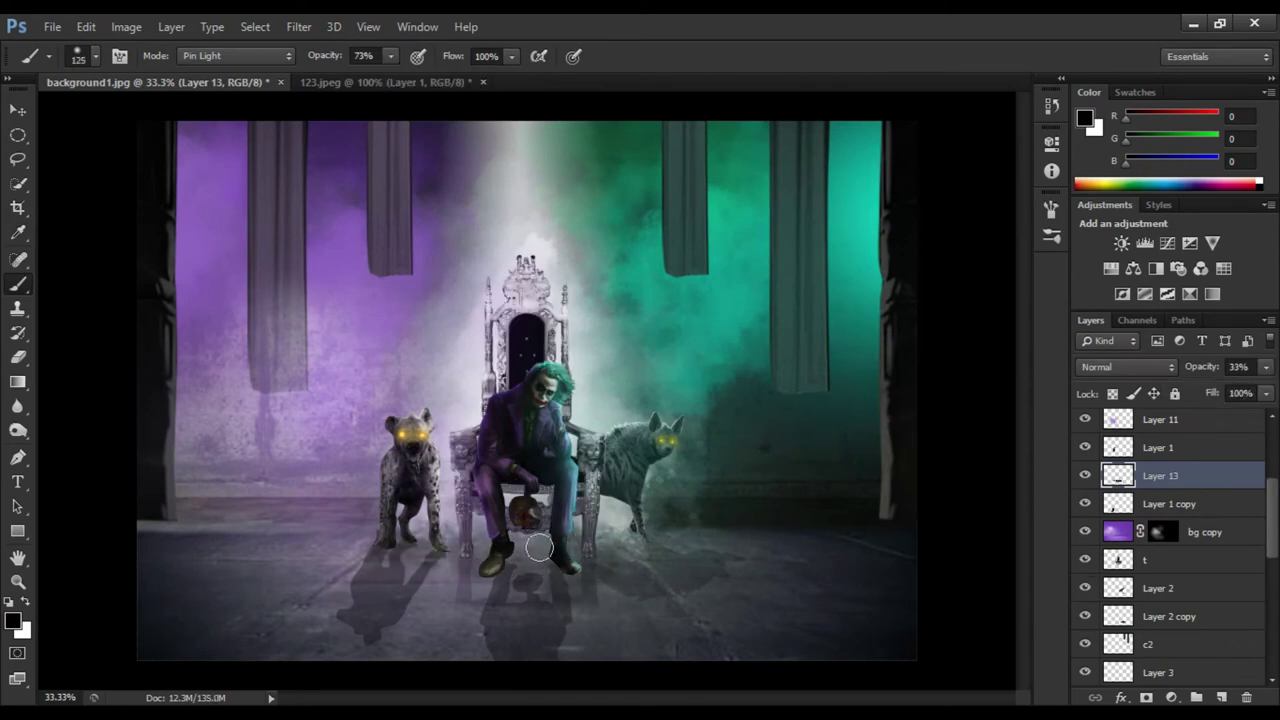
pyautogui.click(1172, 620)
pyautogui.hotkey('ctrl', 'shift', 'alt', 'n')
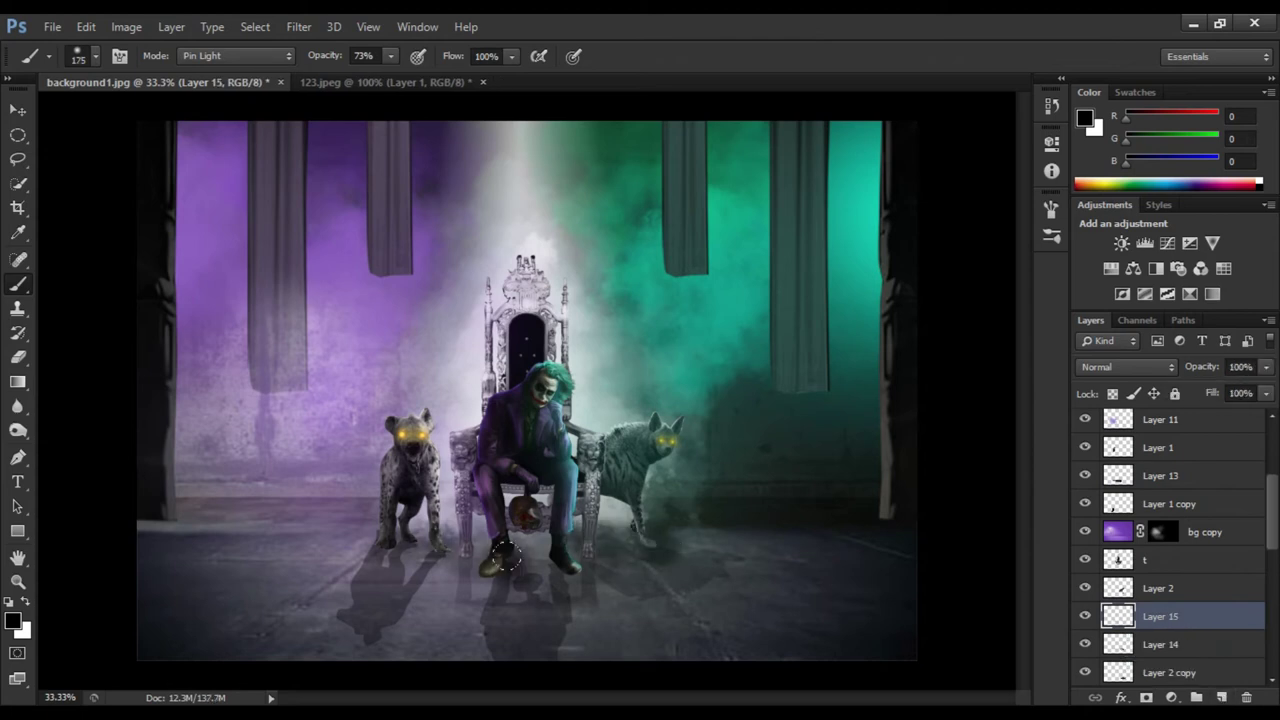
# Dodge the c1 curtain at 62% exposure for brighter vertical highlights
pyautogui.press('v')
pyautogui.scroll(-2, 1180, 520)
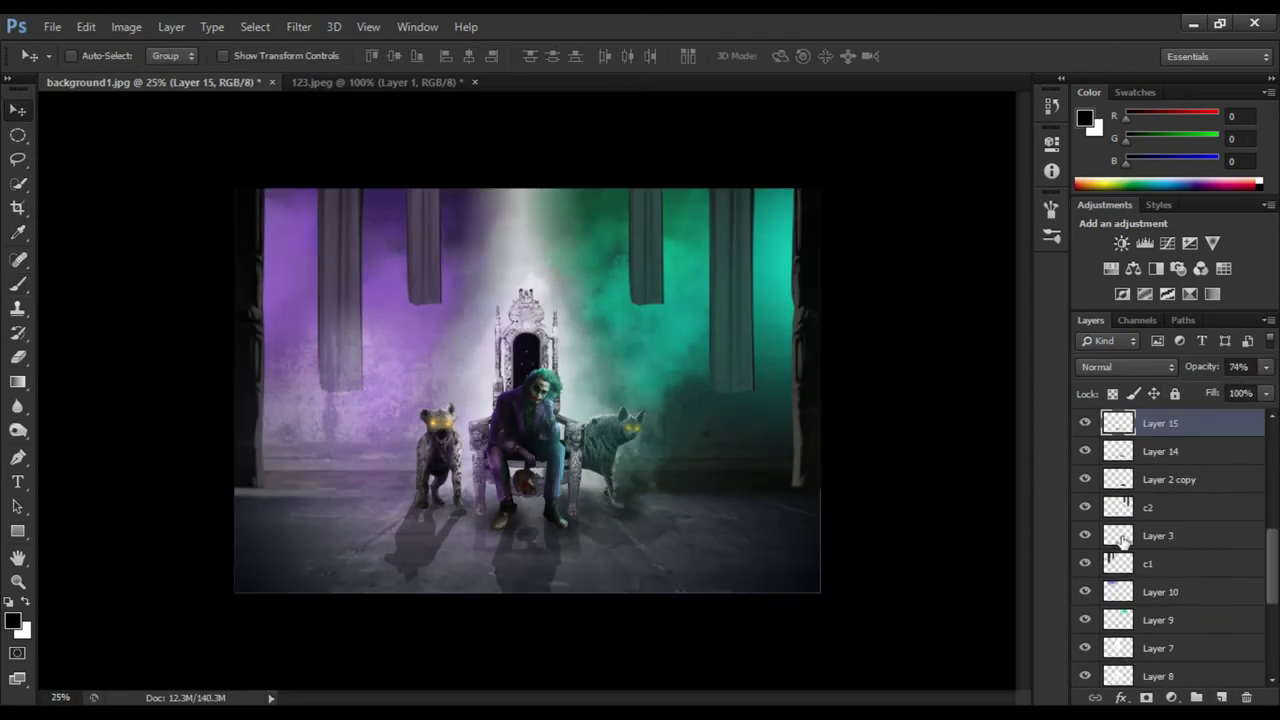
pyautogui.click(1180, 563)
pyautogui.rightClick(18, 430)
pyautogui.click(75, 424)
pyautogui.scroll(-1, 676, 604)
pyautogui.scroll(2, 600, 450)
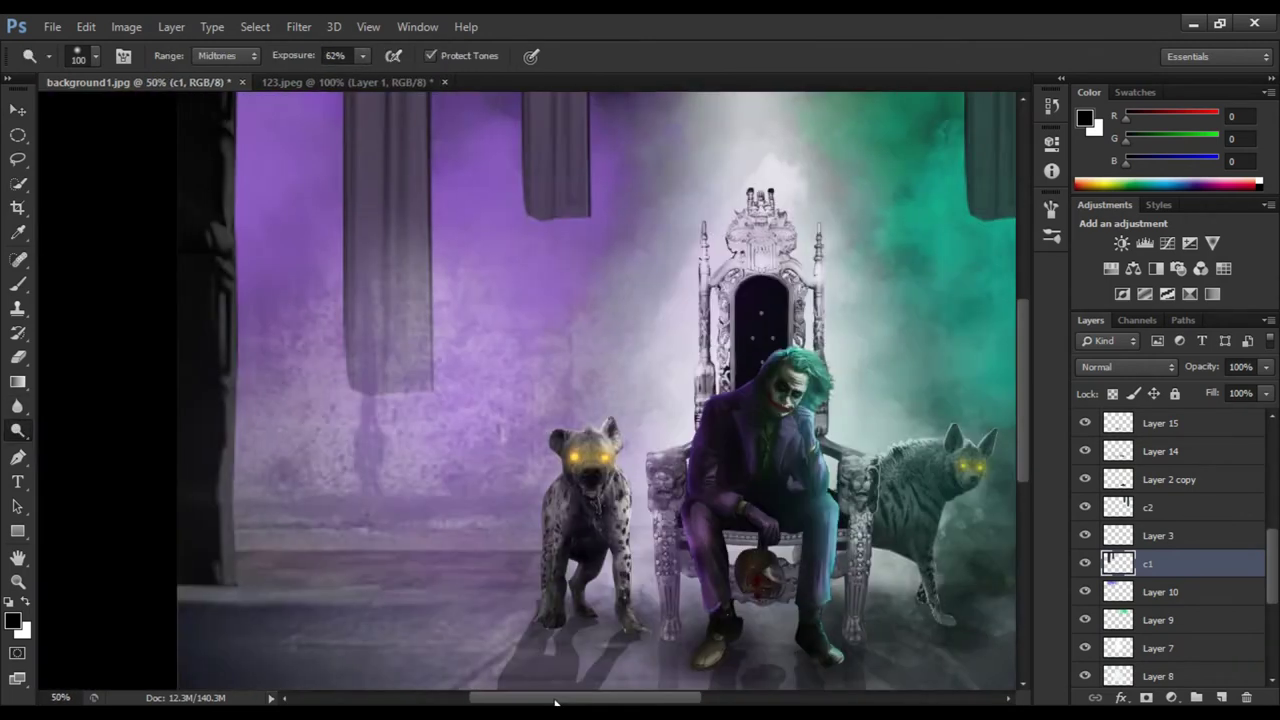
pyautogui.scroll(3, 394, 286)
pyautogui.press('6')
pyautogui.press('2')
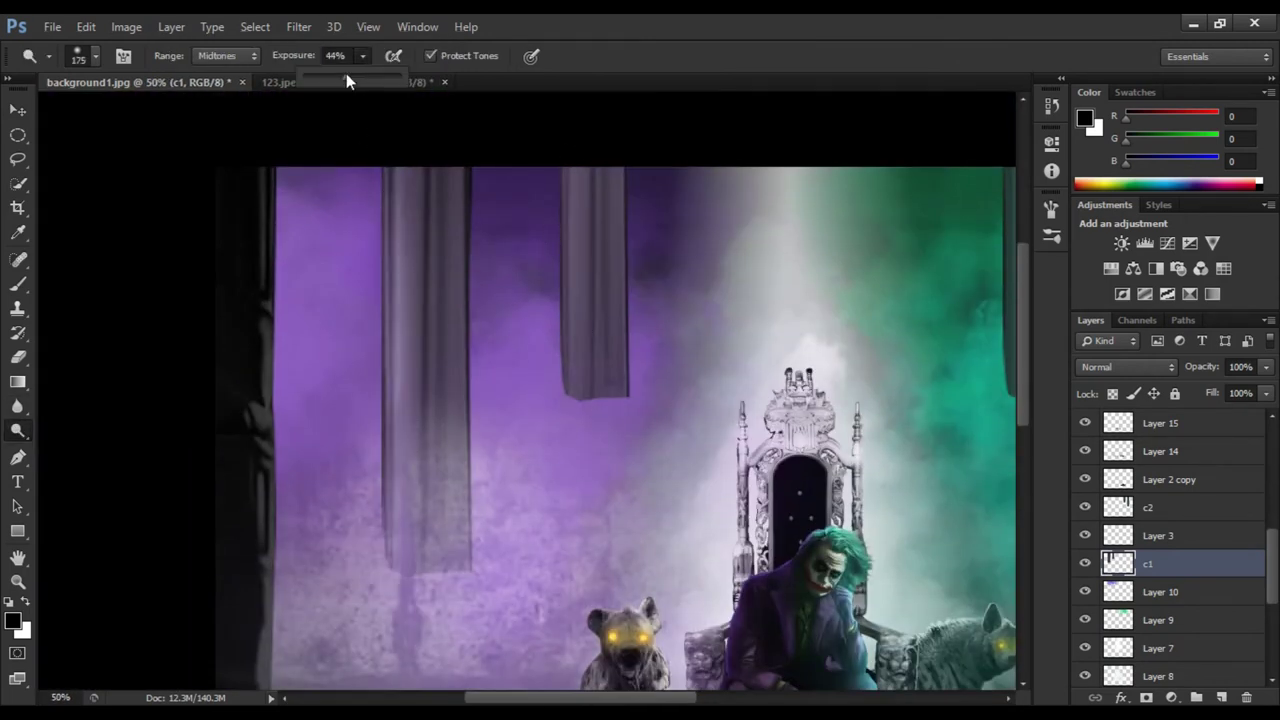
# Dodge the c2 curtain at 44% exposure, then touch up c1 again
pyautogui.hotkey('ctrl', '-')
pyautogui.hotkey('alt', ']')
pyautogui.hotkey('alt', ']')
pyautogui.press('4')
pyautogui.press('4')
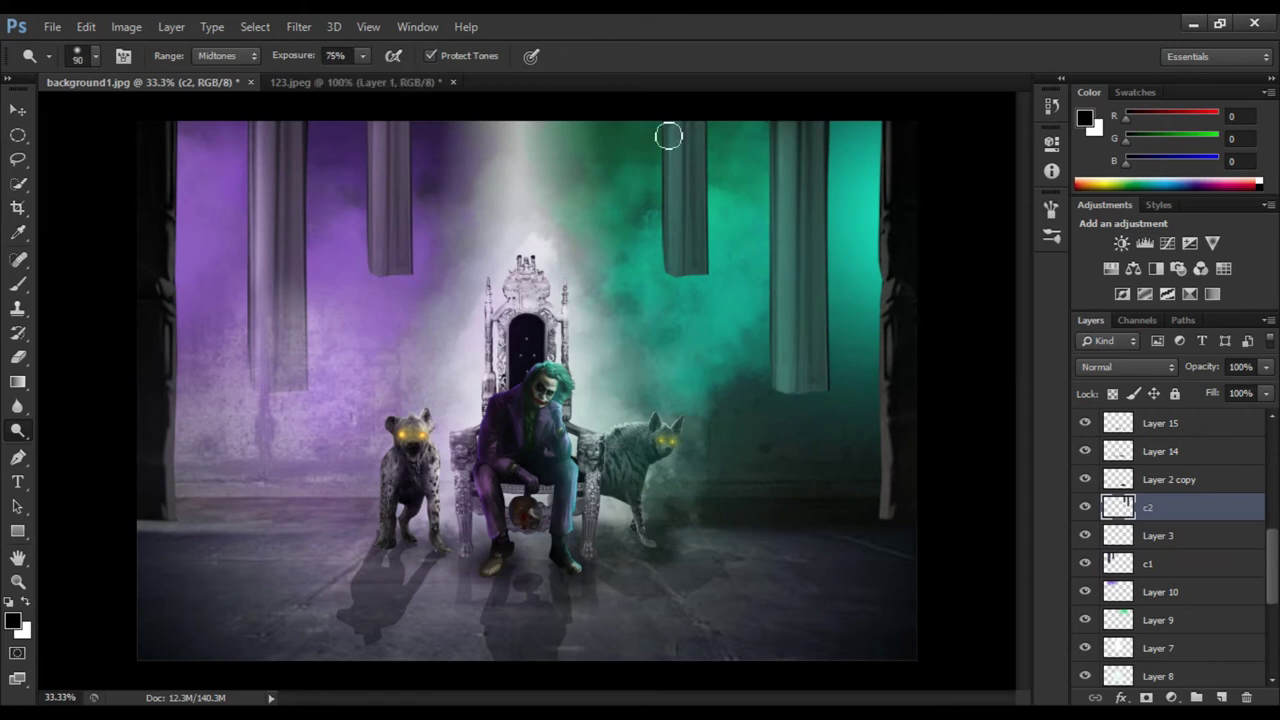
pyautogui.hotkey('alt', '[')
pyautogui.hotkey('alt', '[')
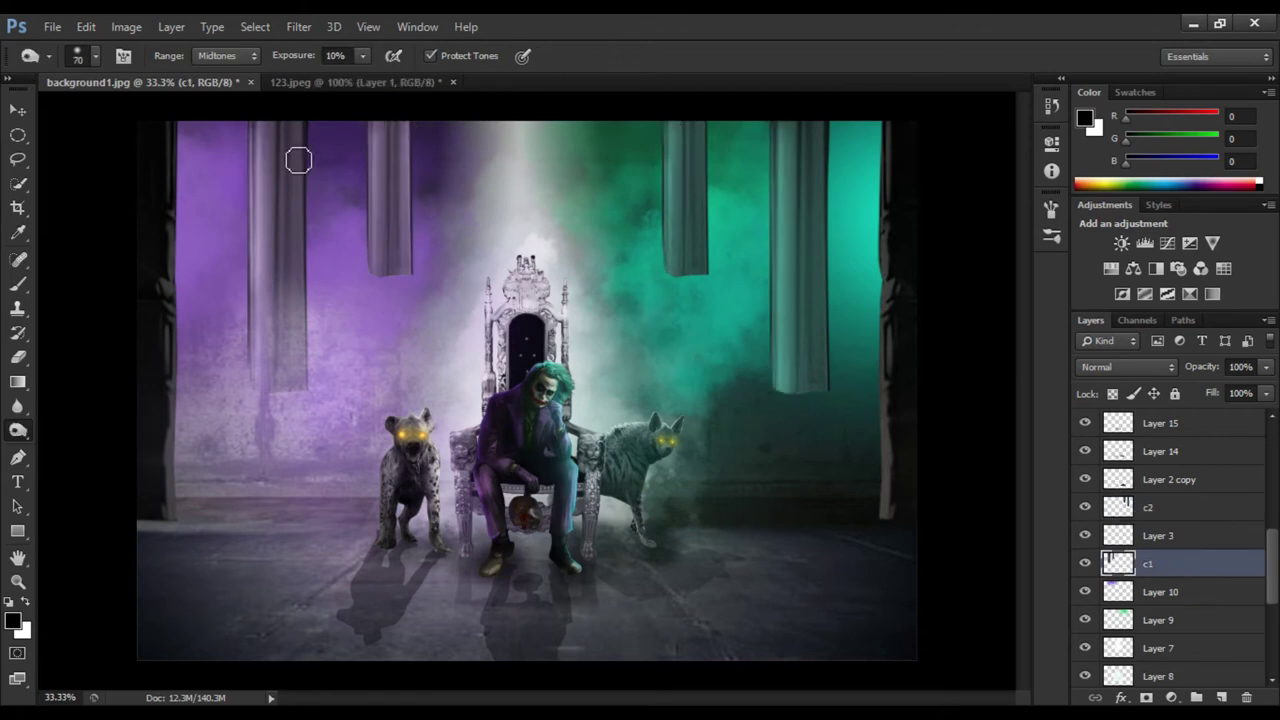
pyautogui.scroll(2, 1117, 535)
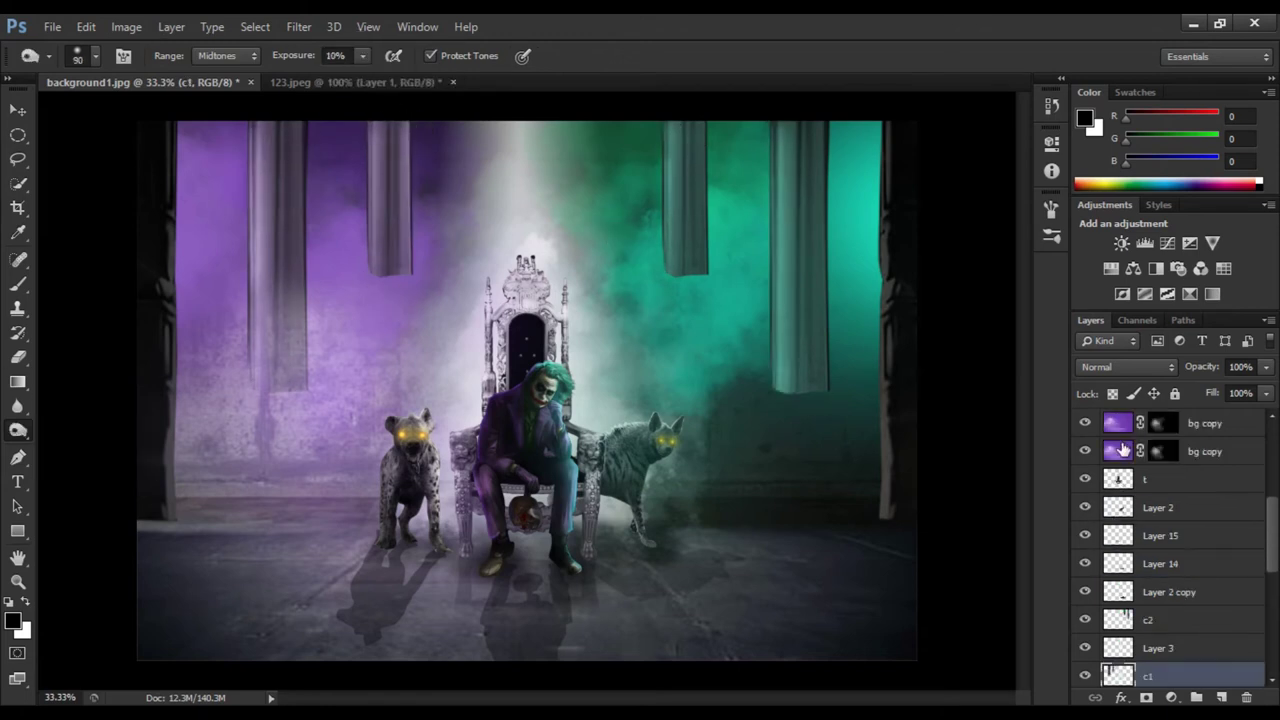
pyautogui.scroll(-4, 1117, 535)
pyautogui.scroll(-3, 1117, 535)
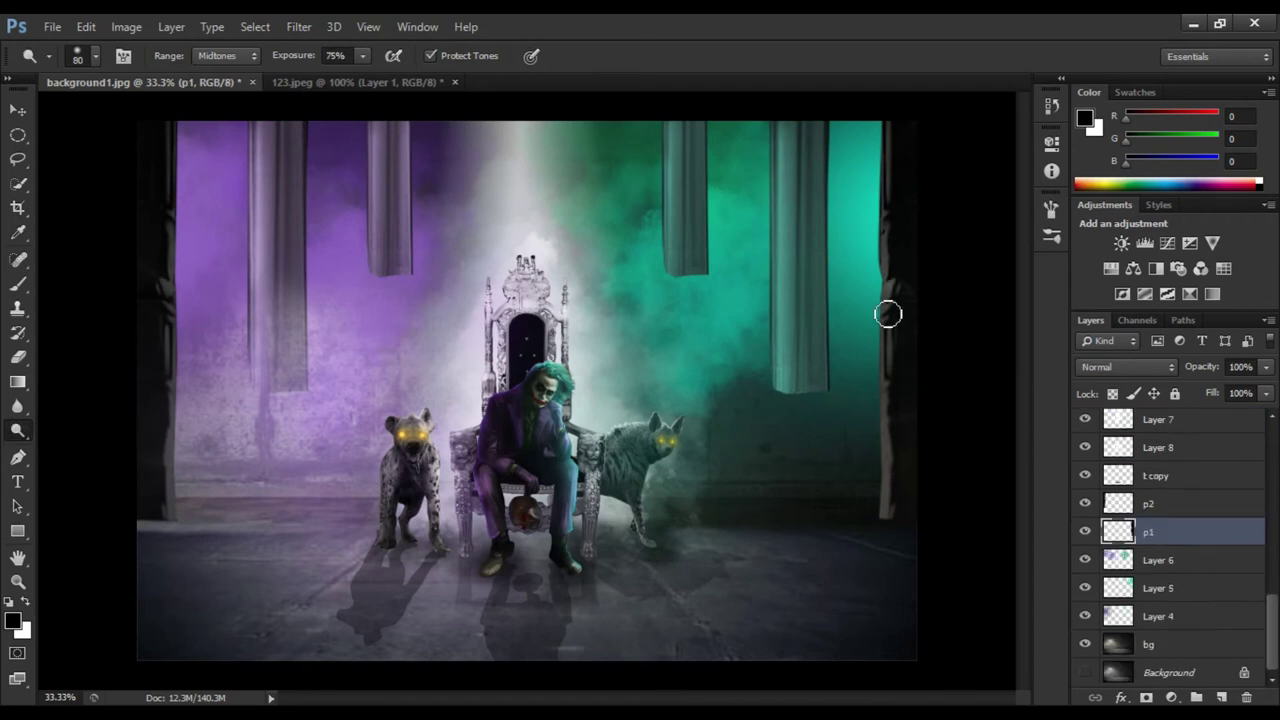
# Touch up drape p1 and add a new Layer 16 above bg
pyautogui.hotkey('alt', ']')
pyautogui.click(1142, 533)
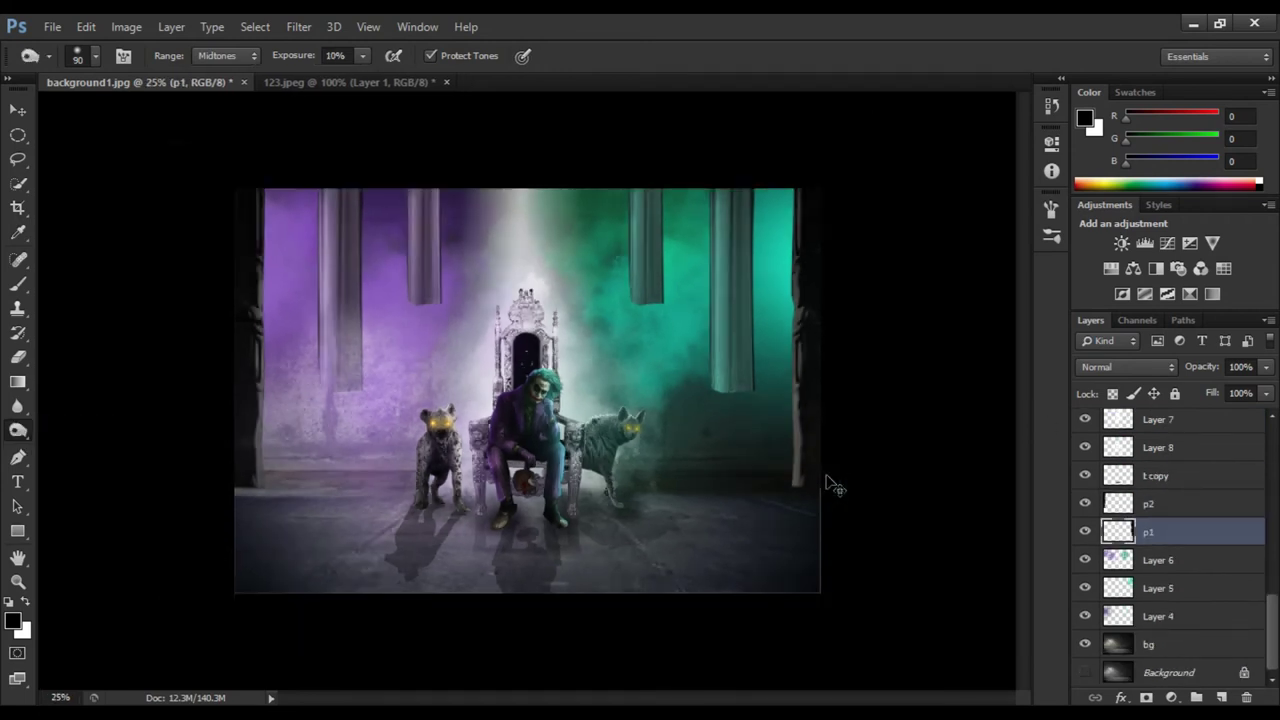
pyautogui.click(1148, 644)
pyautogui.click(1221, 697)
# Draw a Spectrum rainbow gradient across Layer 16 and fade it to about 8% opacity
pyautogui.click(52, 26)
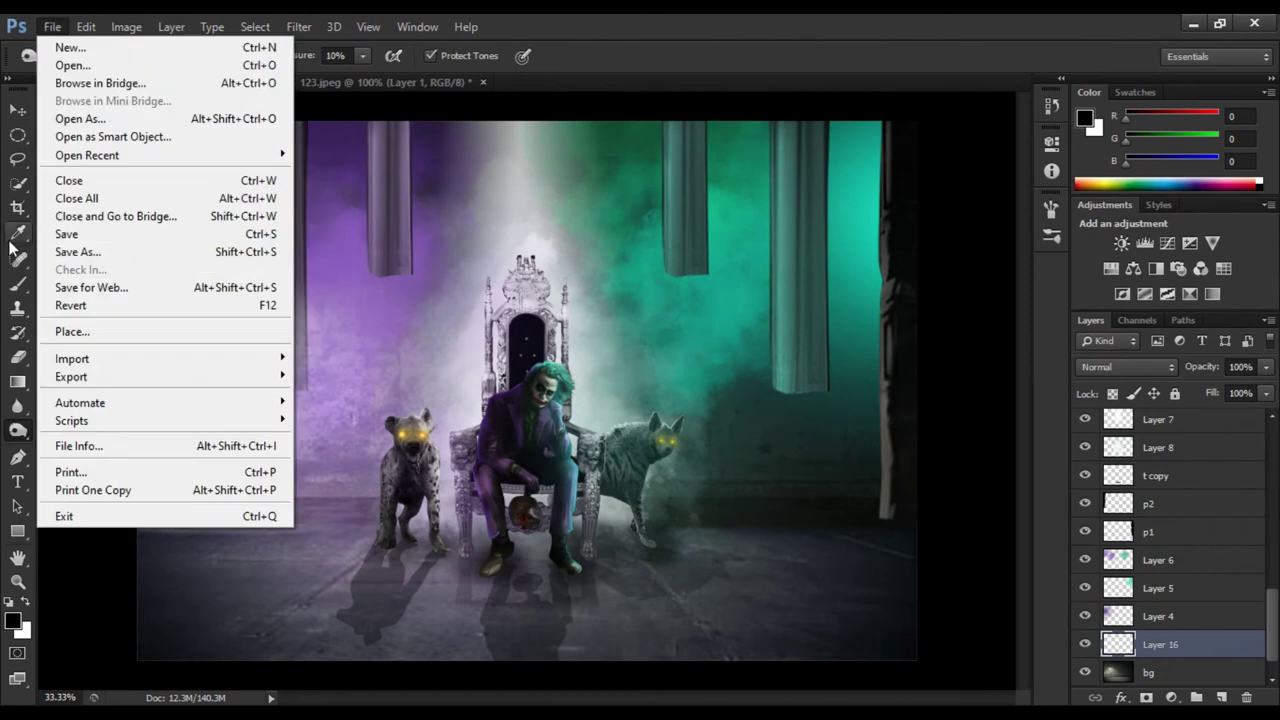
pyautogui.click(18, 381)
pyautogui.click(135, 55)
pyautogui.moveTo(300, 250); pyautogui.dragTo(663, 560)
pyautogui.hotkey('ctrl', '-')
pyautogui.click(1266, 366)
pyautogui.moveTo(1262, 388); pyautogui.dragTo(1178, 389)
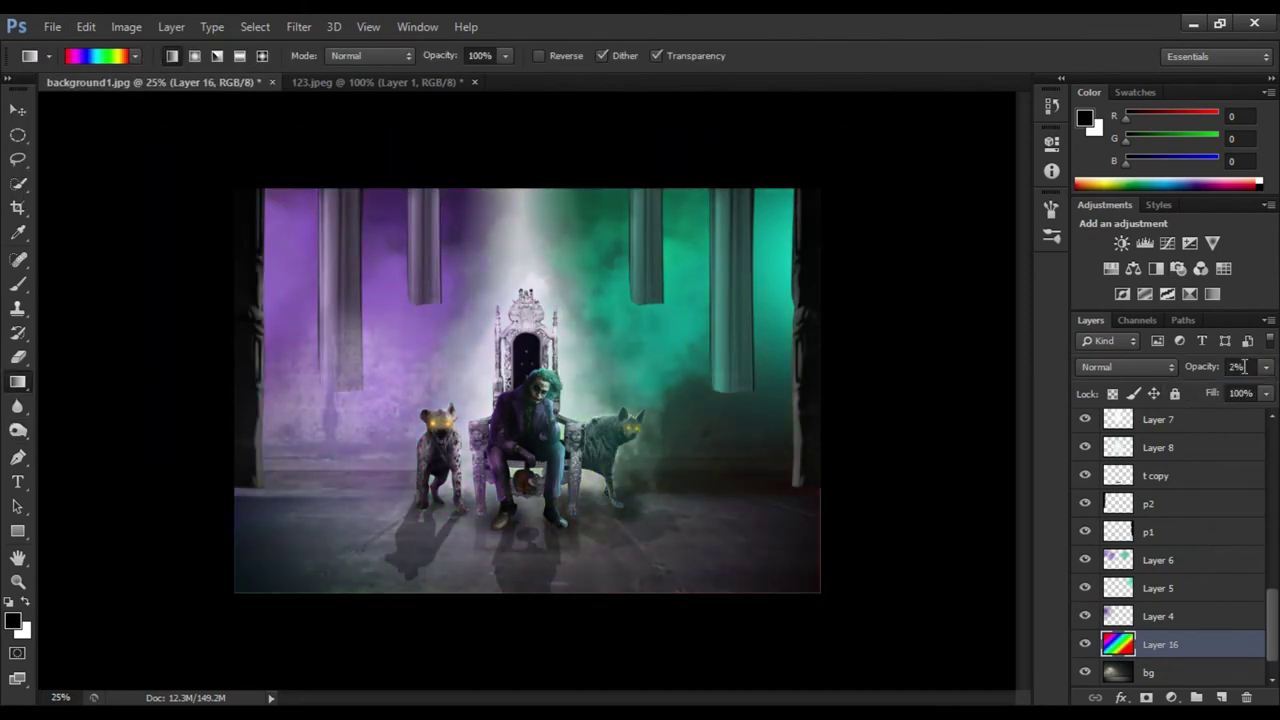
# Clear and redraw the rainbow gradient on Layer 16, fading it to 11% opacity
pyautogui.click(1246, 697)
pyautogui.moveTo(260, 190); pyautogui.dragTo(823, 597)
pyautogui.click(1266, 366)
pyautogui.moveTo(1262, 388); pyautogui.dragTo(1180, 389)
pyautogui.press('e')
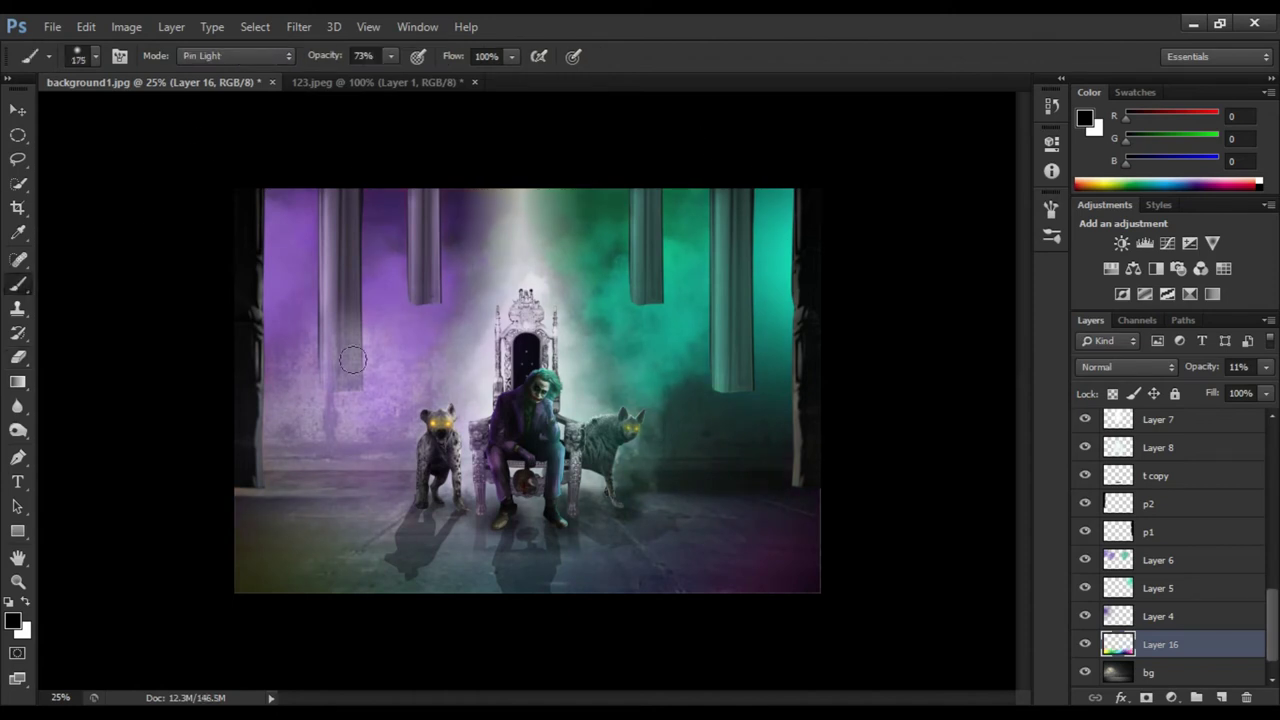
# On a new top layer, paint a purple wash on the left and teal on the right
pyautogui.press('t')
pyautogui.click(396, 292)
pyautogui.press('Escape')
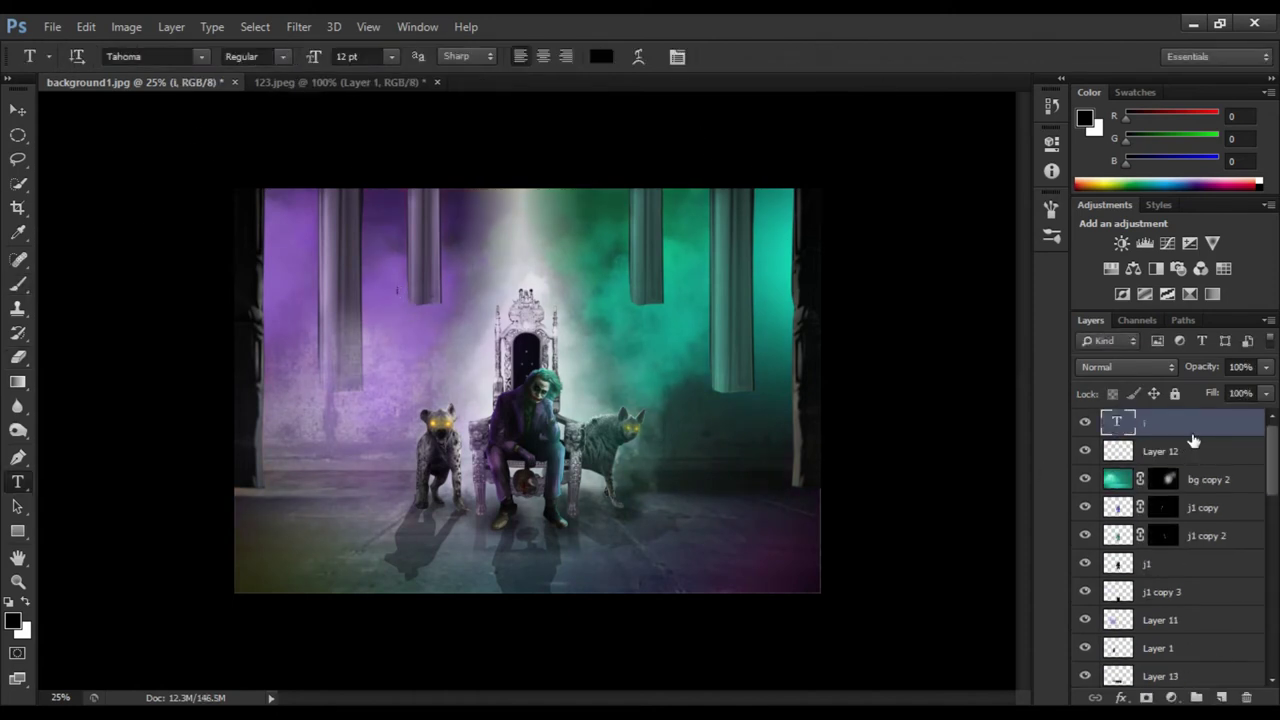
pyautogui.press('b')
pyautogui.click(13, 621)
pyautogui.click(826, 171)
pyautogui.click(330, 350)
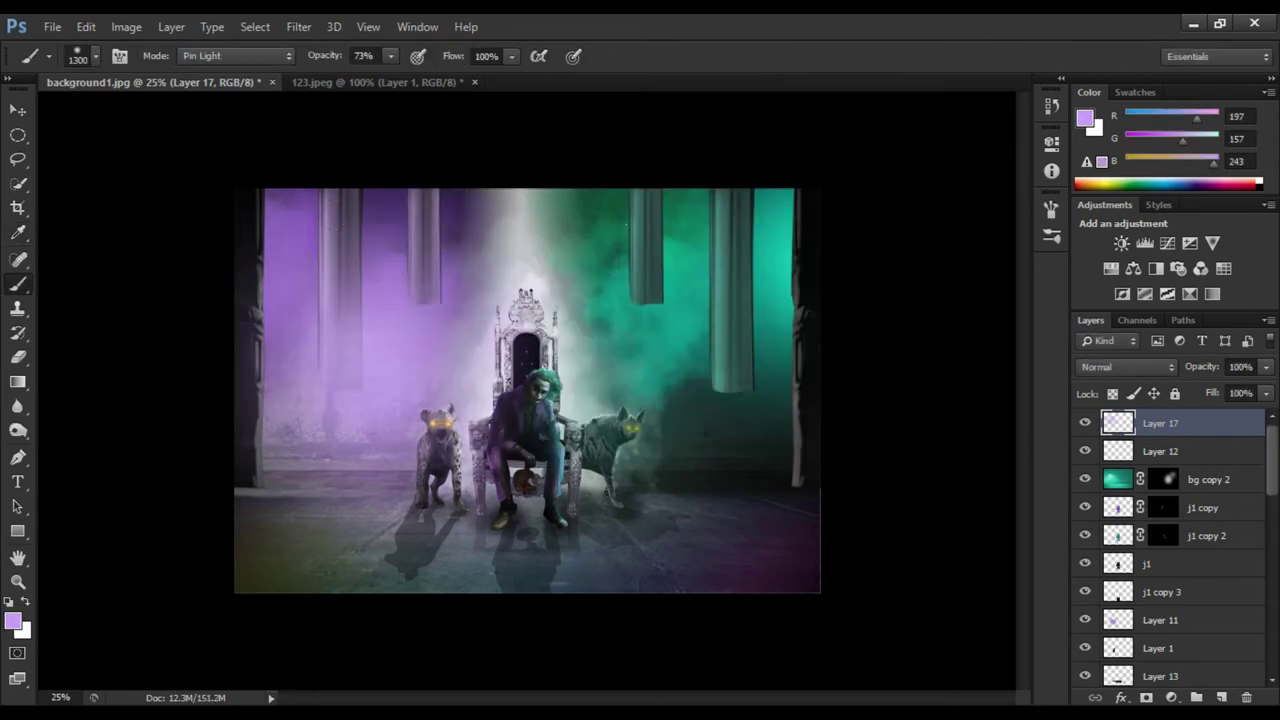
pyautogui.keyDown('alt'); pyautogui.click(740, 380); pyautogui.keyUp('alt')
pyautogui.click(740, 380)
pyautogui.moveTo(1265, 366); pyautogui.dragTo(1208, 388)
# On another new layer, paint near-white smoke on both sides with a huge soft brush
pyautogui.click(1221, 697)
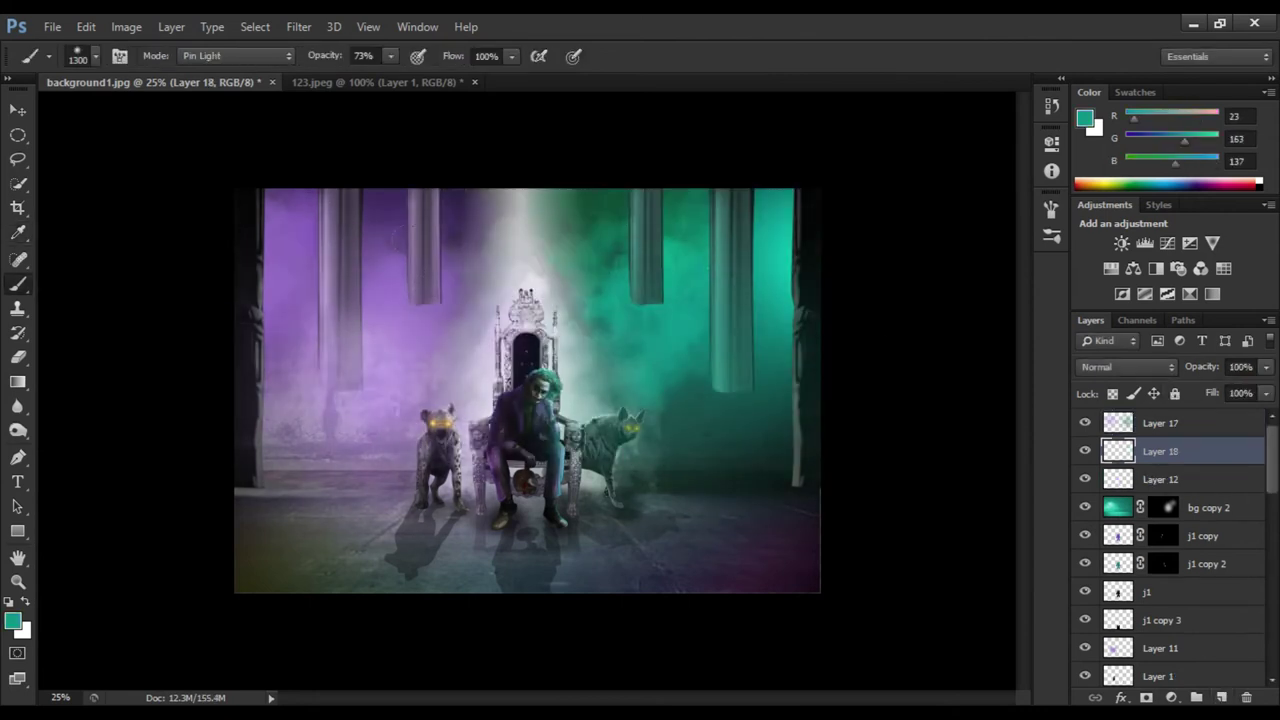
pyautogui.rightClick(522, 240)
pyautogui.scroll(-3, 1000, 550)
pyautogui.scroll(-3, 1147, 533)
pyautogui.press('Escape')
pyautogui.click(13, 621)
pyautogui.click(418, 191)
pyautogui.click(829, 169)
pyautogui.click(400, 386)
pyautogui.click(662, 410)
# Fade the smoke layer to 11%, restack it below j1 copy 3, and erase the sparkle near the right hyena
pyautogui.moveTo(1265, 366); pyautogui.dragTo(1236, 383)
pyautogui.moveTo(1196, 458); pyautogui.dragTo(1211, 588)
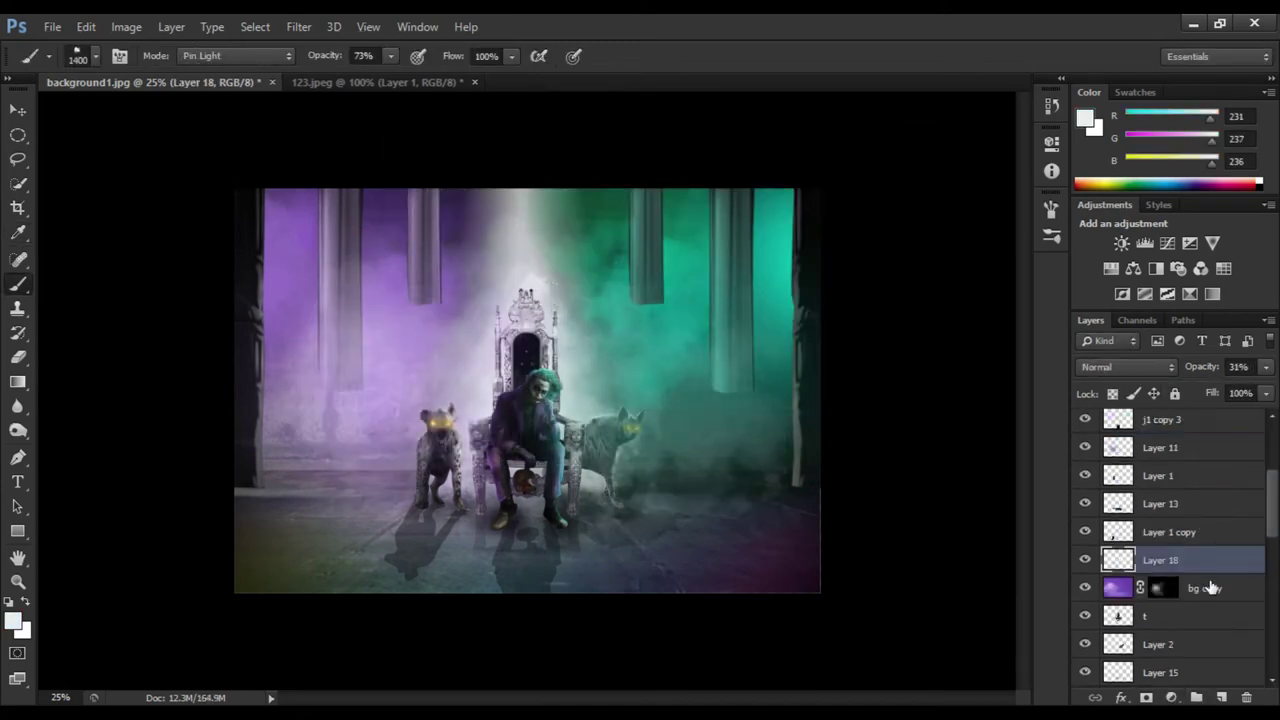
pyautogui.moveTo(1193, 387); pyautogui.dragTo(1181, 387)
pyautogui.hotkey('ctrl', ']')
pyautogui.hotkey('ctrl', ']')
pyautogui.hotkey('ctrl', ']')
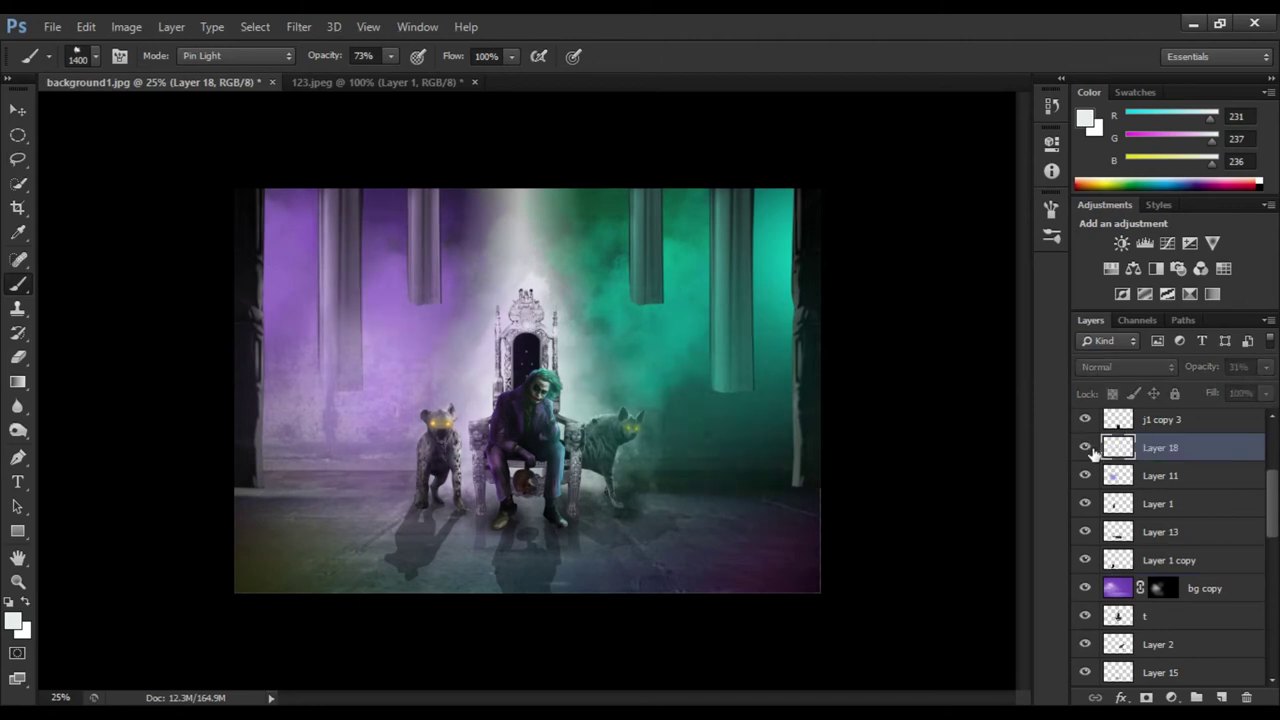
pyautogui.press('e')
pyautogui.click(643, 434)
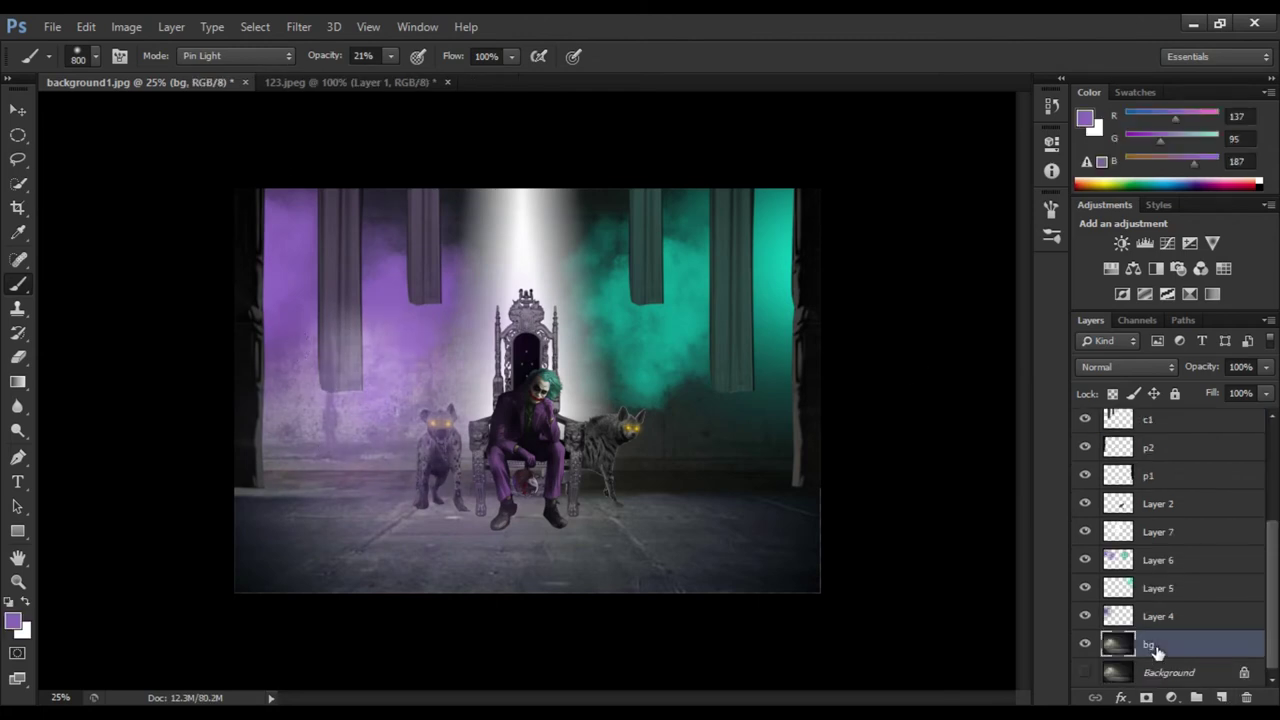
# Recolour a background copy with Hue/Saturation and set up a soft brush at 30% opacity
pyautogui.hotkey('ctrl', 'u')
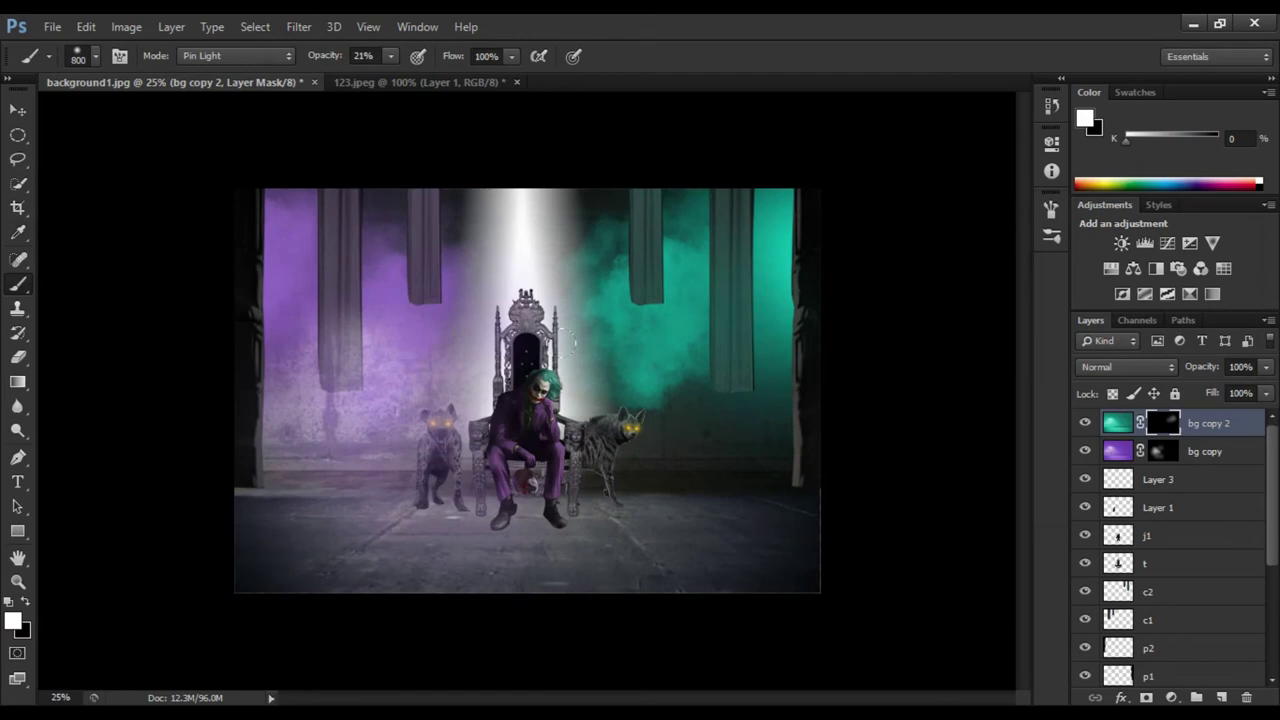
pyautogui.press('3')
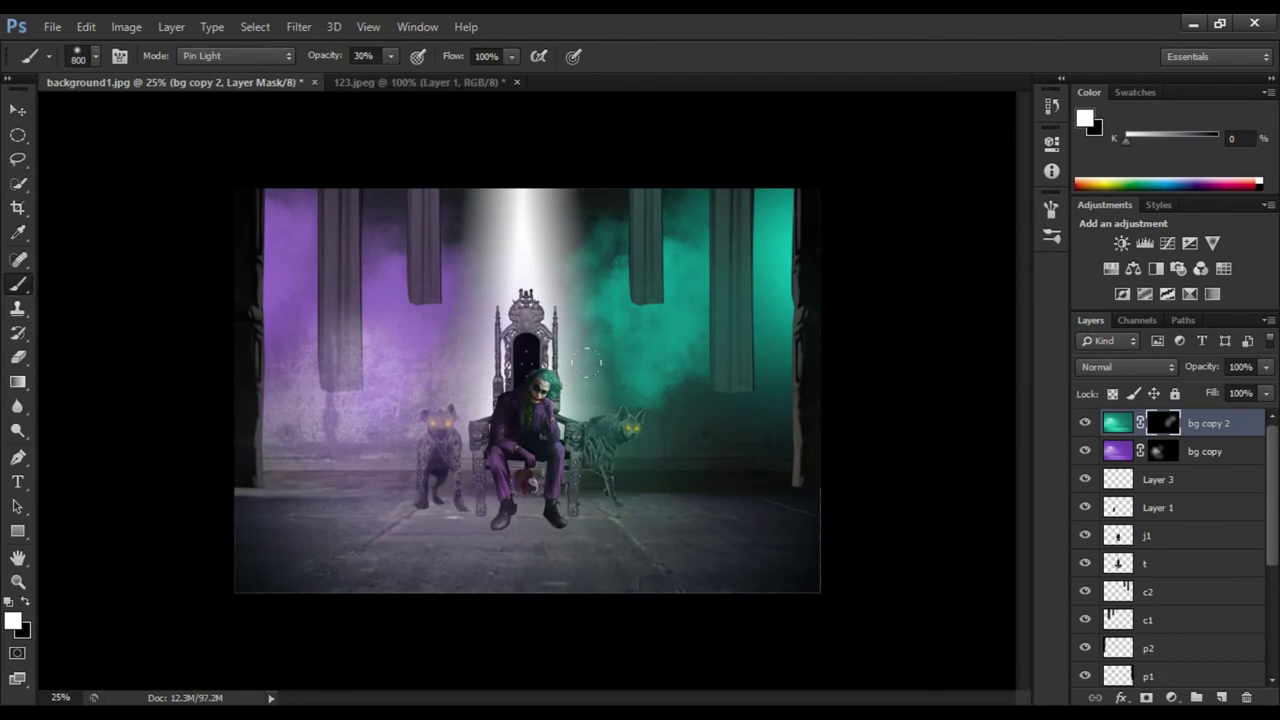
pyautogui.rightClick(349, 257)
pyautogui.scroll(-3, 478, 480)
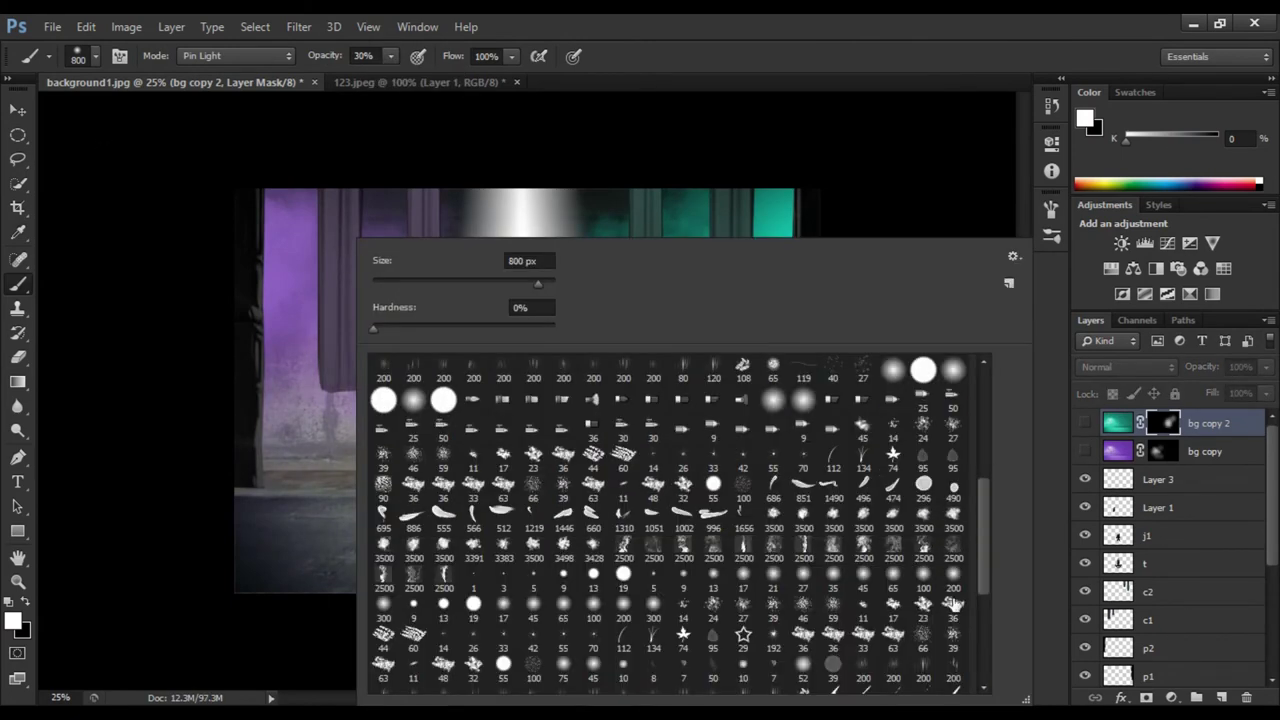
pyautogui.scroll(-1, 478, 480)
pyautogui.doubleClick(533, 468)
# Add Layer 8 and paint light mint smoke around the throne and Joker
pyautogui.click(1222, 697)
pyautogui.keyDown('alt'); pyautogui.click(560, 382); pyautogui.keyUp('alt')
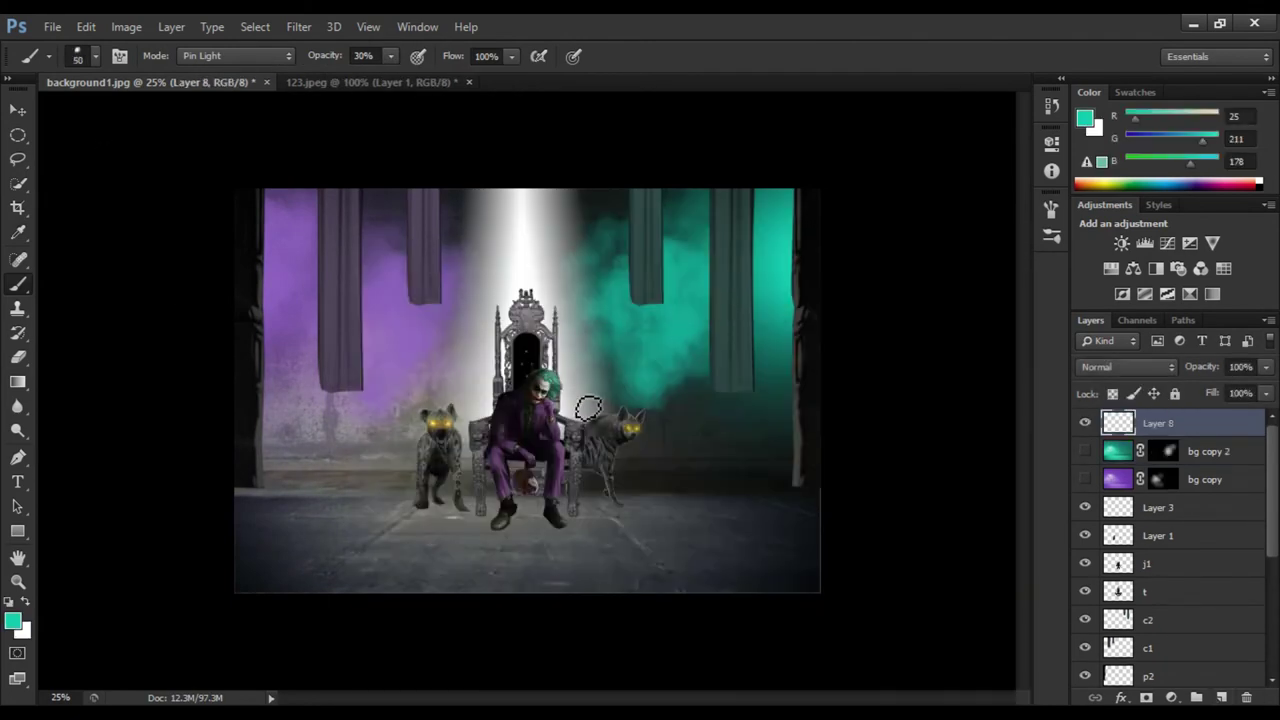
pyautogui.rightClick(585, 410)
pyautogui.click(13, 621)
pyautogui.click(457, 217)
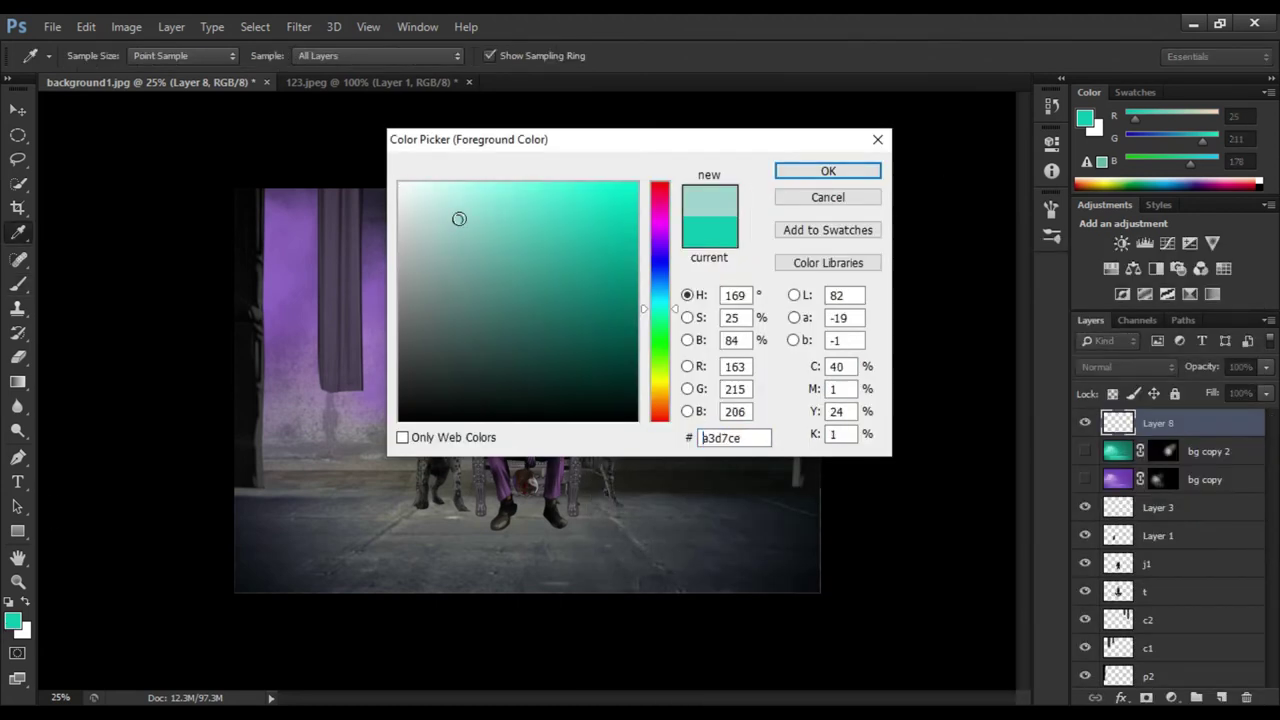
pyautogui.press('Return')
pyautogui.moveTo(1158, 423); pyautogui.dragTo(1187, 577)
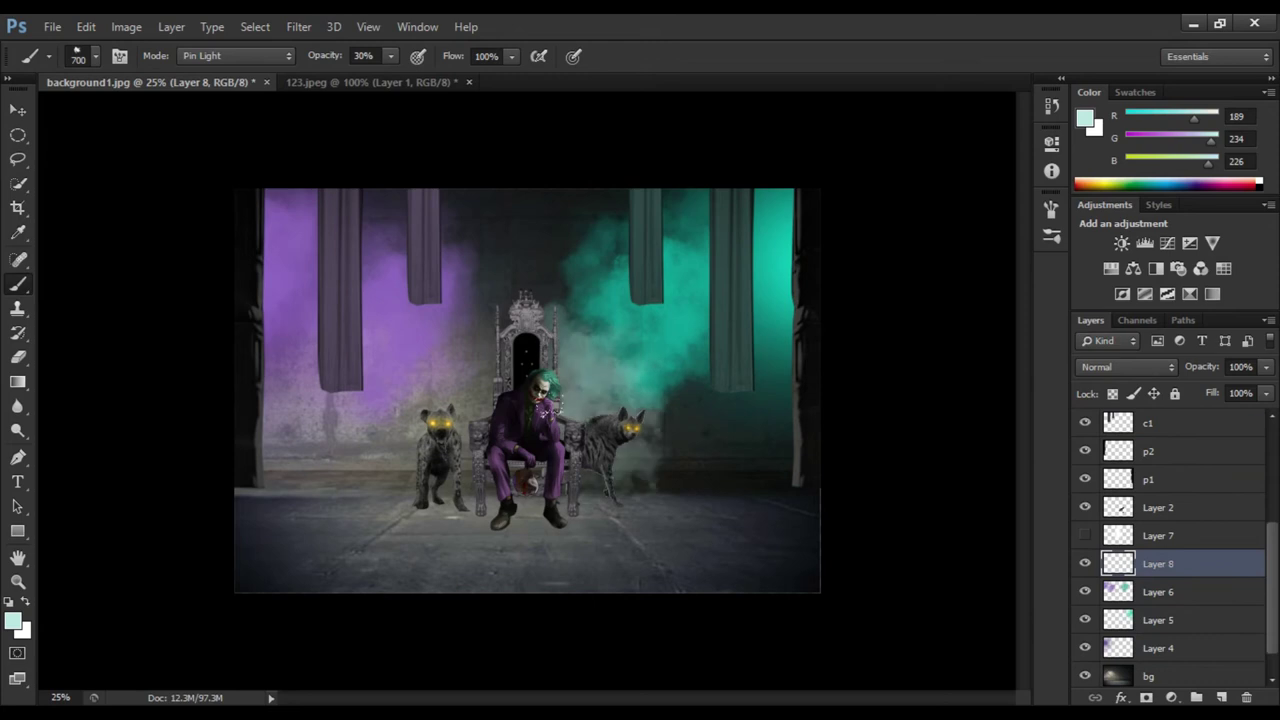
pyautogui.moveTo(530, 270)
pyautogui.mouseDown()
pyautogui.moveTo(460, 370)
pyautogui.moveTo(590, 395)
pyautogui.mouseUp()
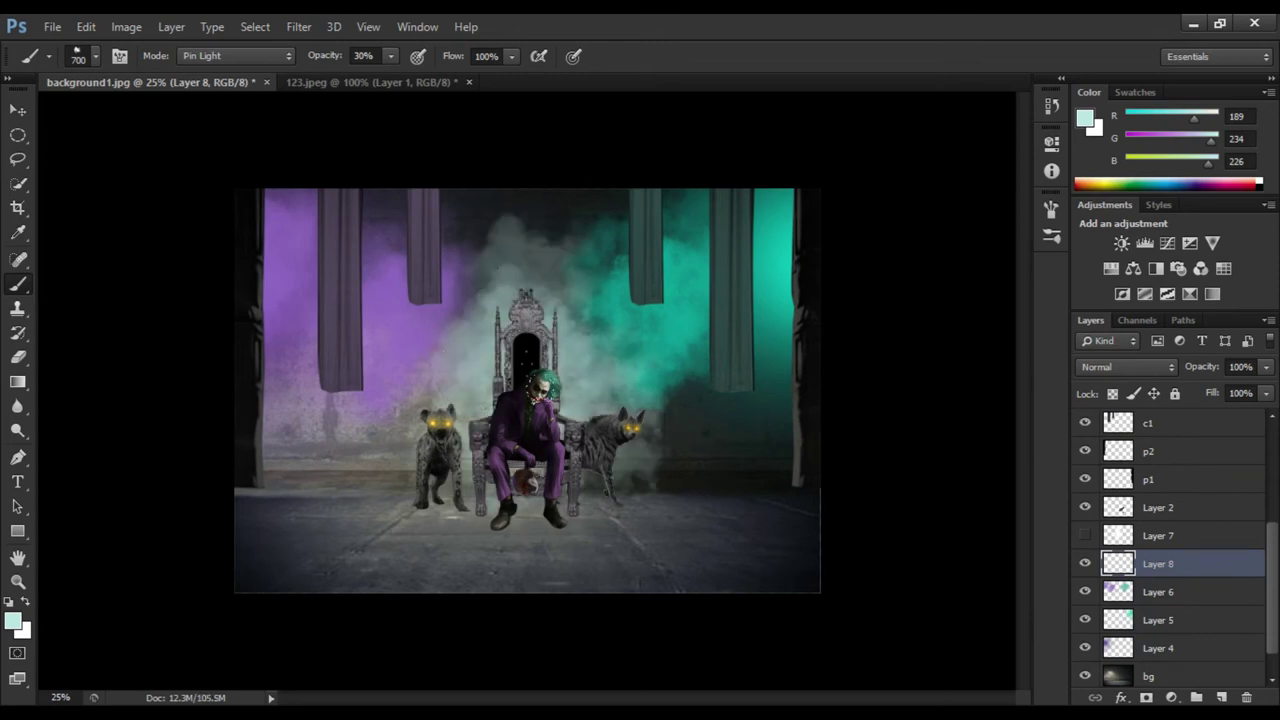
# Lighten the smoke colour to pure white and move Layer 8 between c1 and p2
pyautogui.click(13, 622)
pyautogui.click(410, 190)
pyautogui.press('Return')
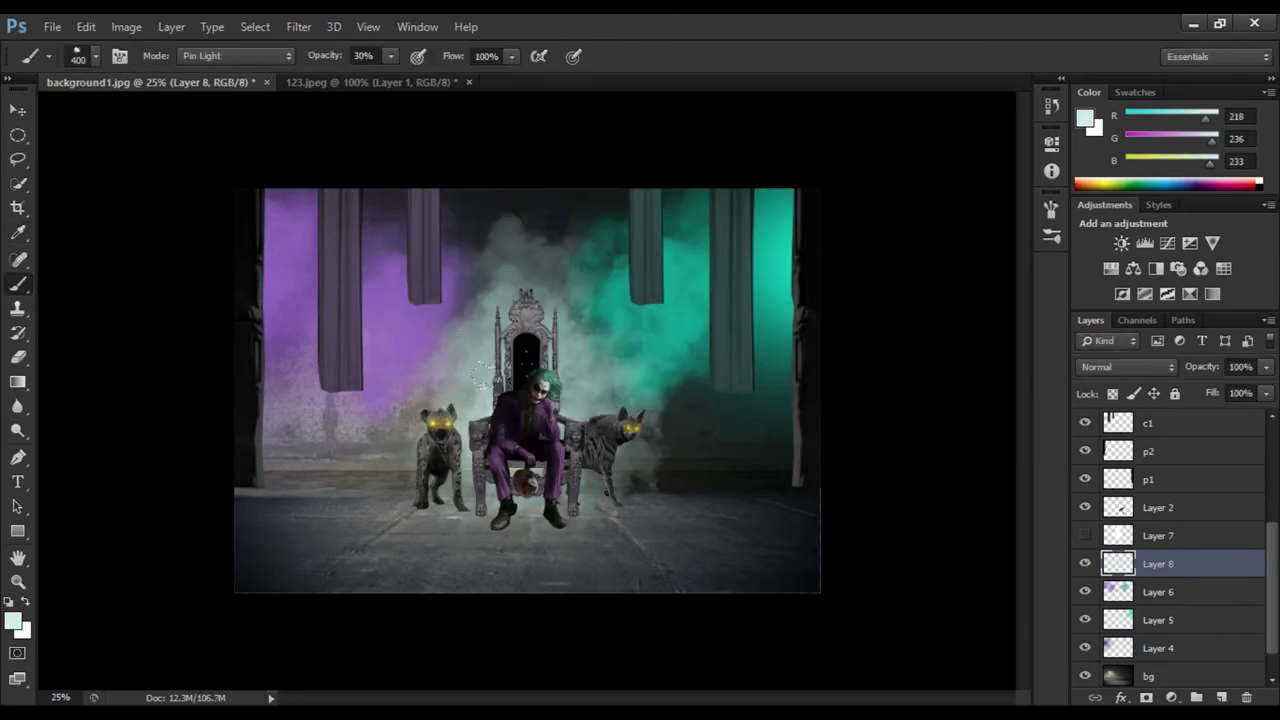
pyautogui.click(13, 622)
pyautogui.click(395, 162)
pyautogui.press('Return')
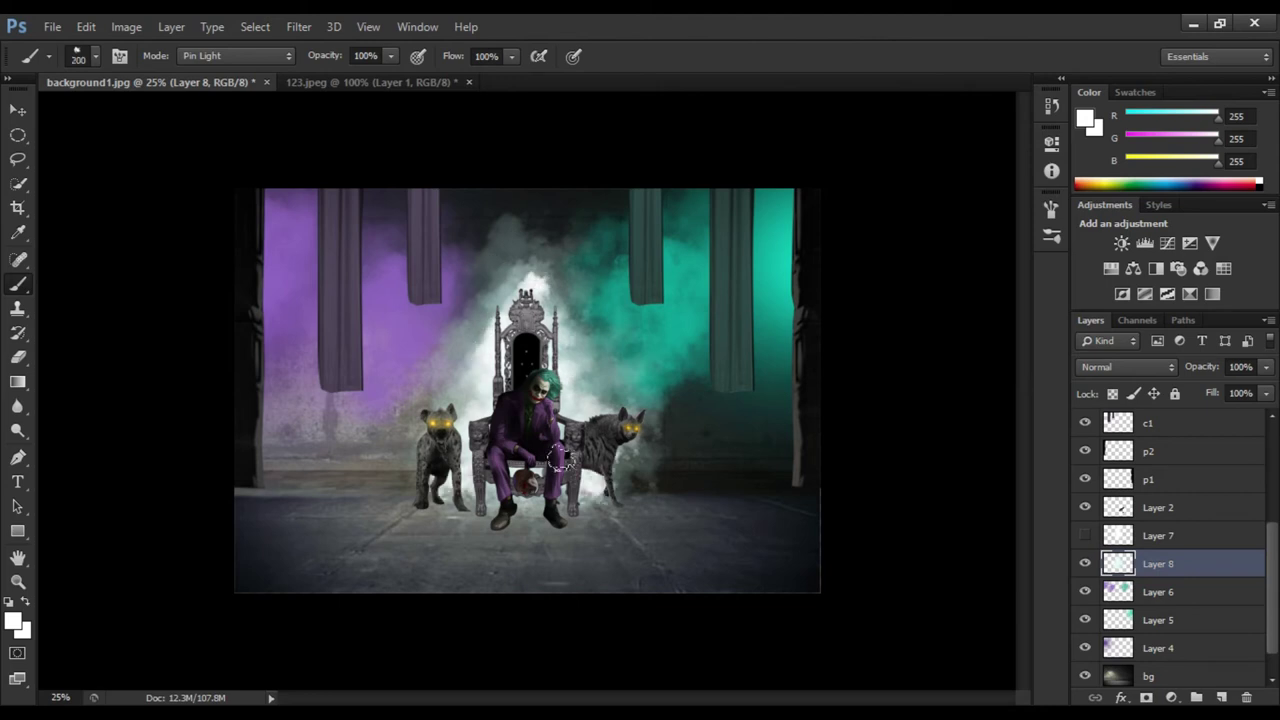
pyautogui.moveTo(1158, 563)
pyautogui.mouseDown()
pyautogui.moveTo(1120, 449)
pyautogui.moveTo(1172, 527)
pyautogui.mouseUp()
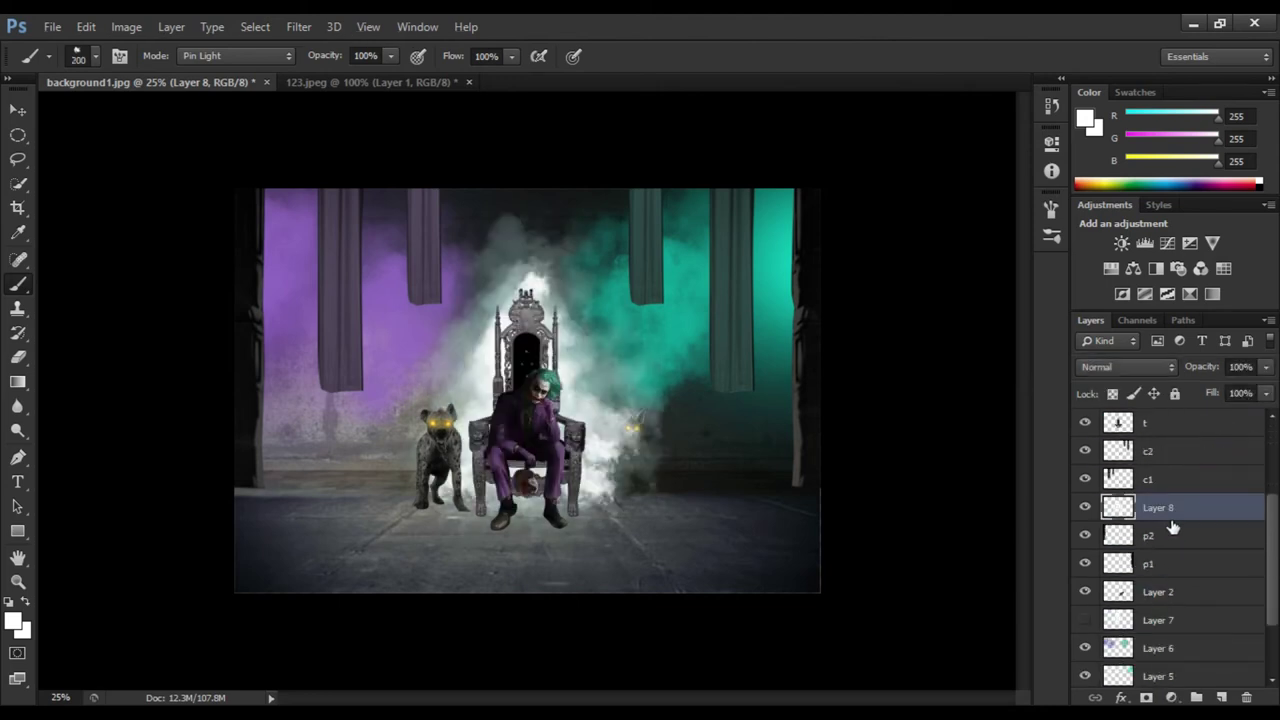
# Show the light beam Layer 7, place it above Layer 8, and dim it to 70%
pyautogui.scroll(-1, 1172, 527)
pyautogui.click(1085, 592)
pyautogui.moveTo(1158, 592)
pyautogui.mouseDown()
pyautogui.moveTo(1160, 550)
pyautogui.moveTo(1201, 634)
pyautogui.moveTo(1195, 588)
pyautogui.mouseUp()
pyautogui.moveTo(1245, 391); pyautogui.dragTo(1240, 391)
pyautogui.hotkey('ctrl', ']')
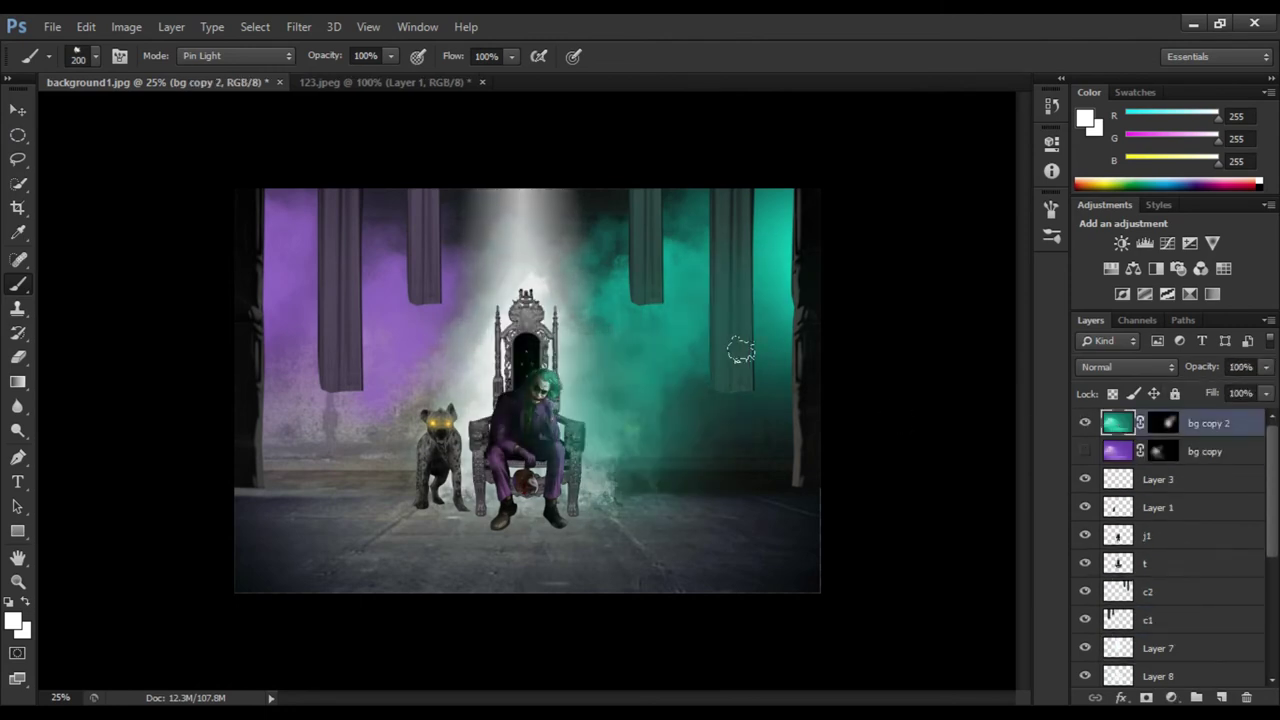
# Restack layers: c2 below bg copy 2, then Layer 2, t and j1 moved higher in order
pyautogui.scroll(-1, 1210, 573)
pyautogui.moveTo(1210, 573); pyautogui.dragTo(1210, 440)
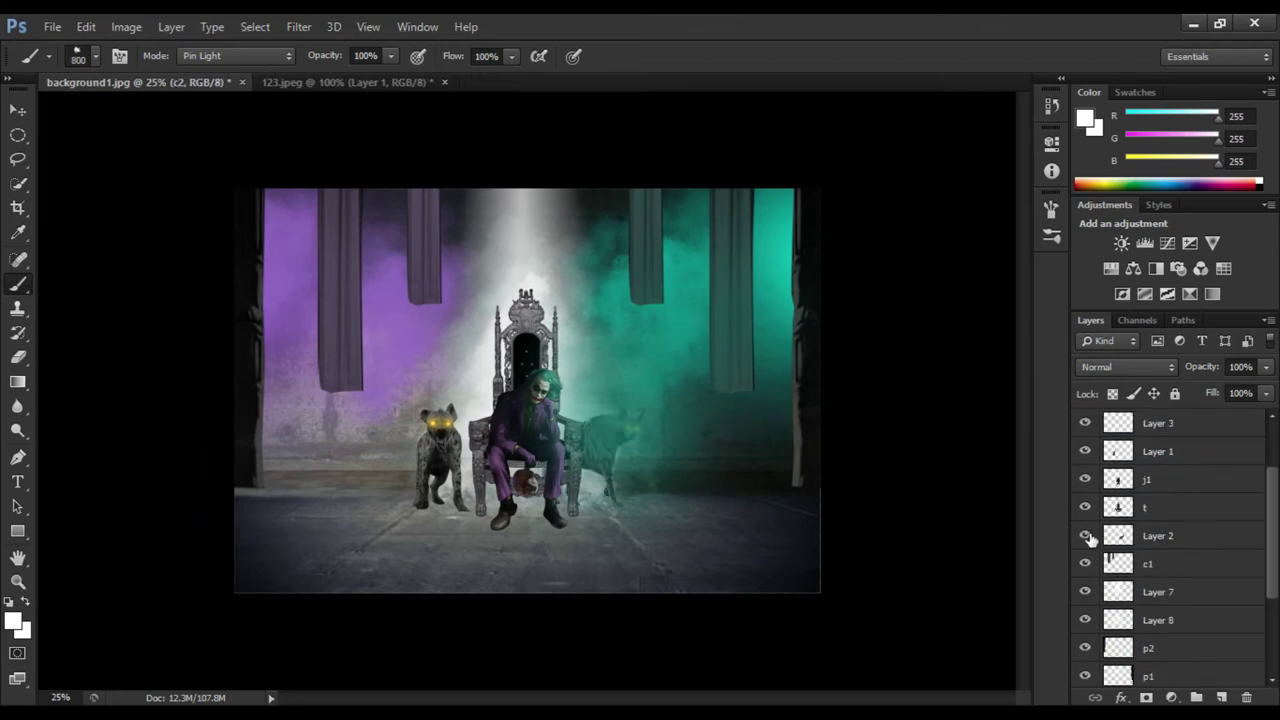
pyautogui.moveTo(1160, 507)
pyautogui.mouseDown()
pyautogui.moveTo(1183, 425)
pyautogui.moveTo(1190, 490)
pyautogui.mouseUp()
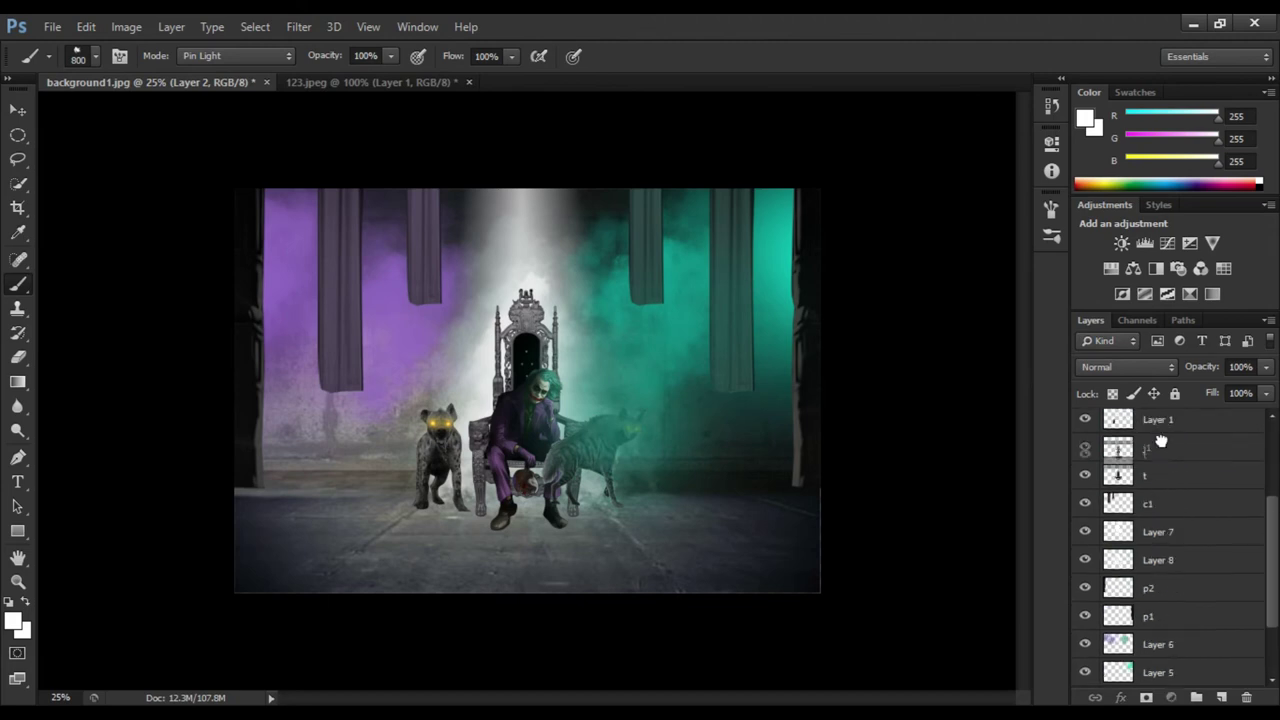
pyautogui.moveTo(1160, 591); pyautogui.dragTo(1157, 470)
pyautogui.moveTo(1160, 619); pyautogui.dragTo(1165, 477)
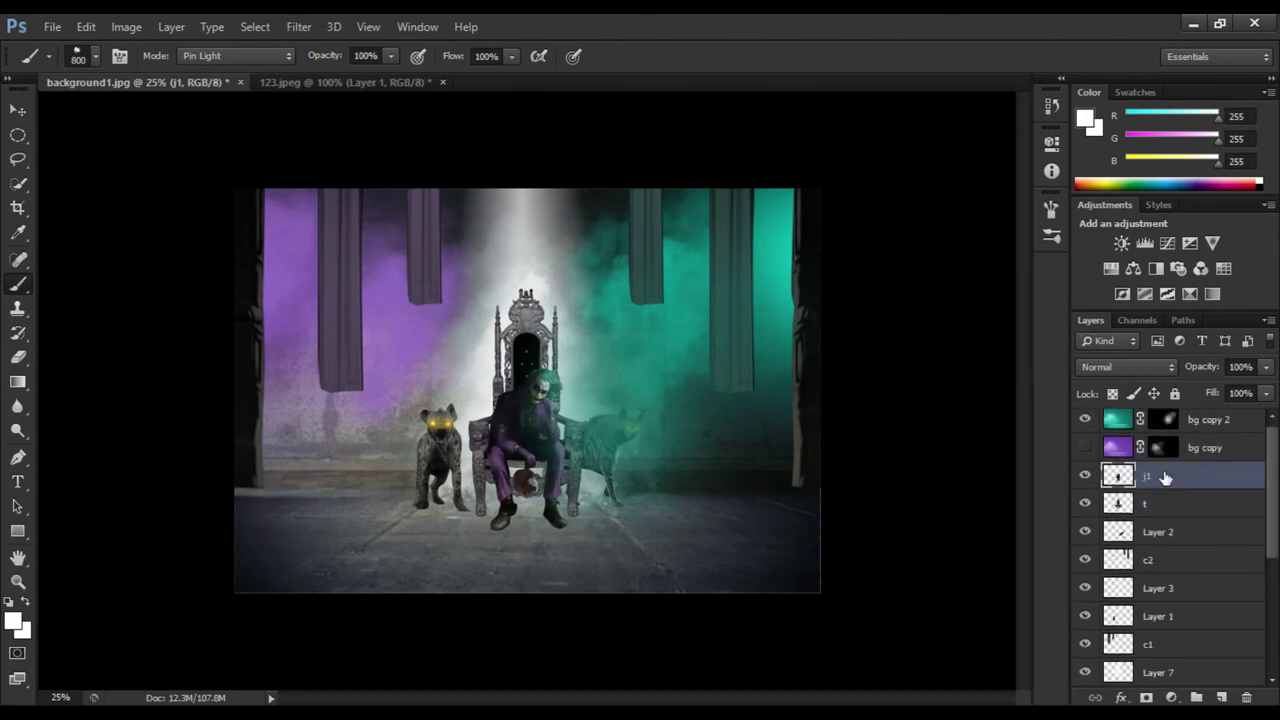
# Show the purple bg copy layer, select above bg copy 2, and reset default colours
pyautogui.click(1207, 419)
pyautogui.click(1085, 451)
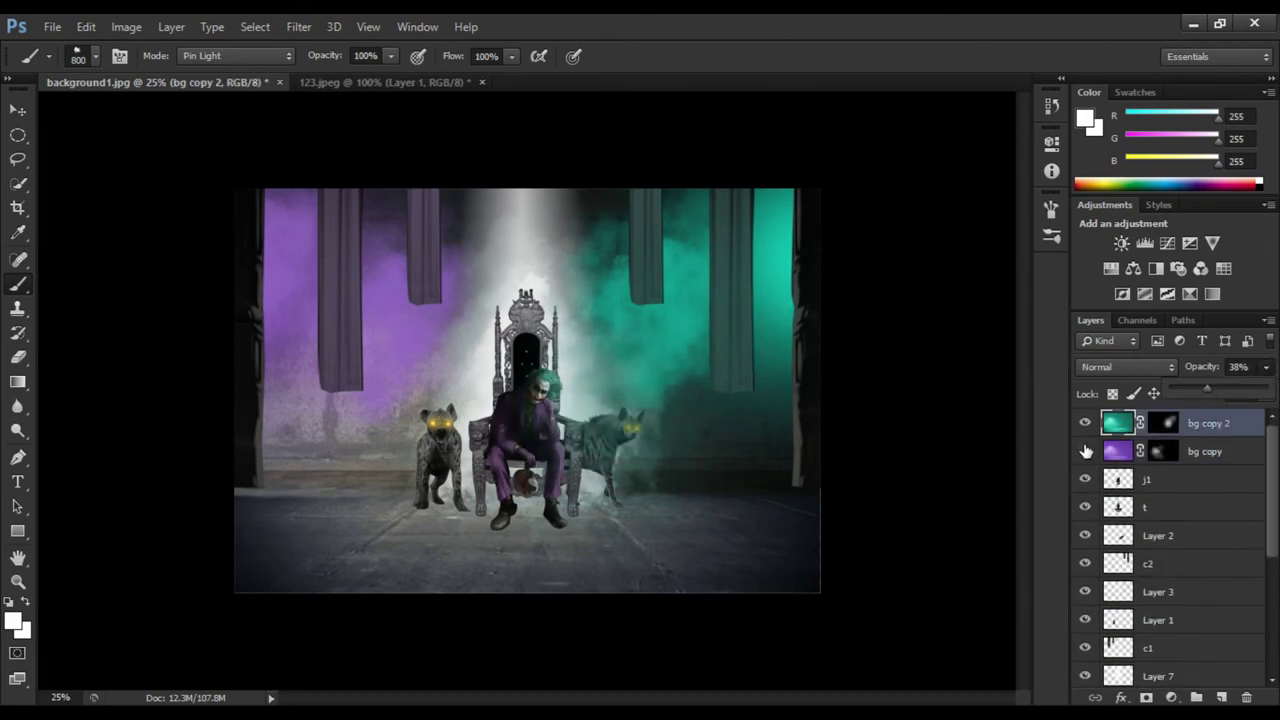
pyautogui.click(1205, 451)
pyautogui.hotkey('alt', ']')
pyautogui.press('d')
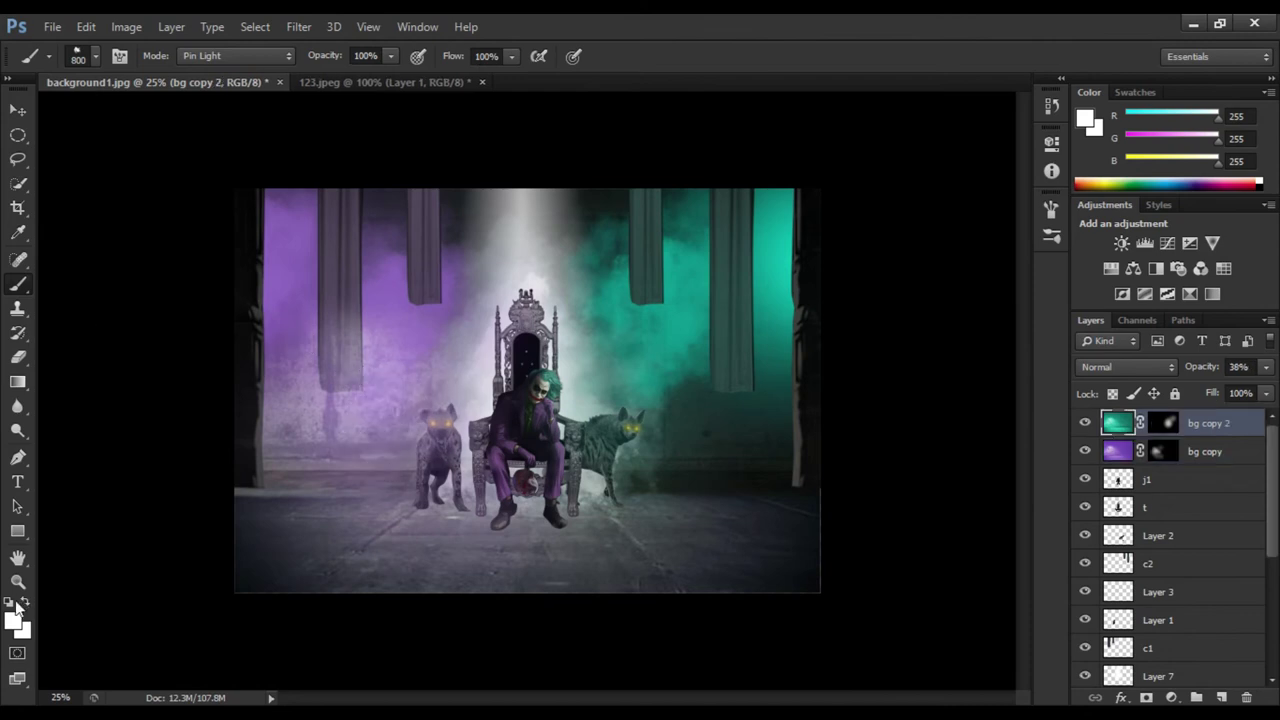
# Add Layer 9 with a sampled green colour and move it below c1
pyautogui.click(1221, 697)
pyautogui.press('i')
pyautogui.click(675, 315)
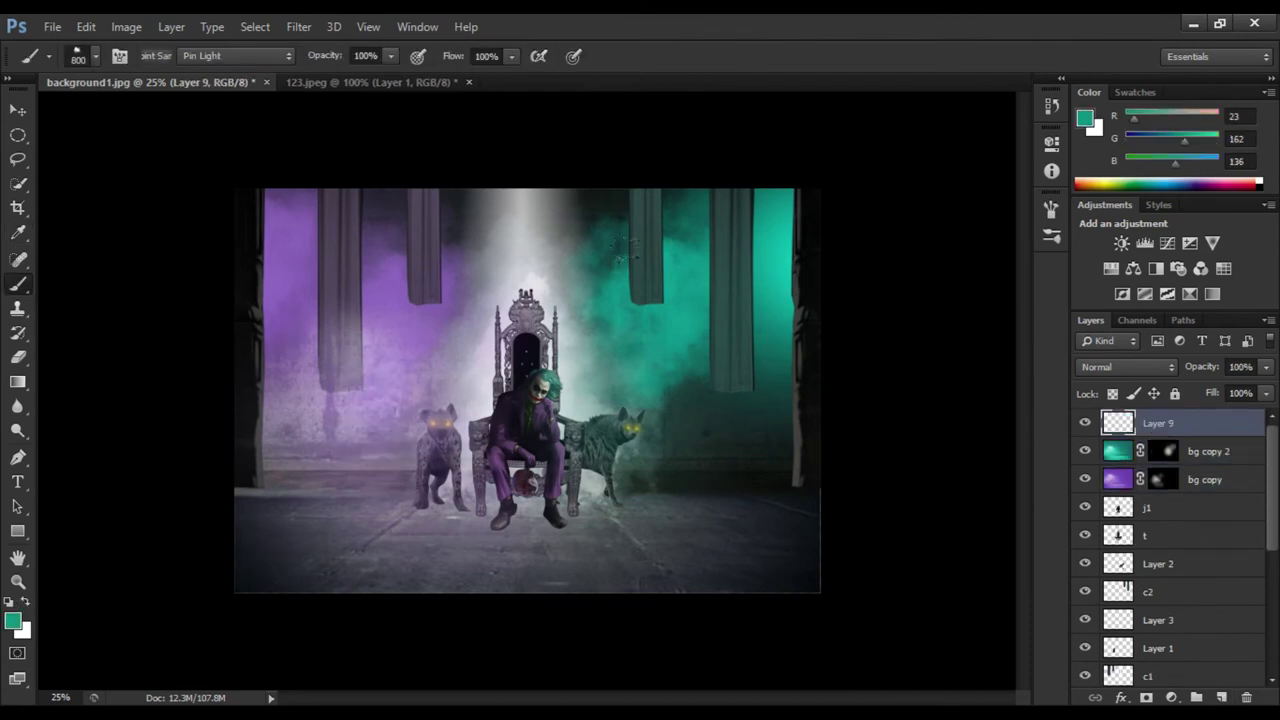
pyautogui.press('Return')
pyautogui.press('b')
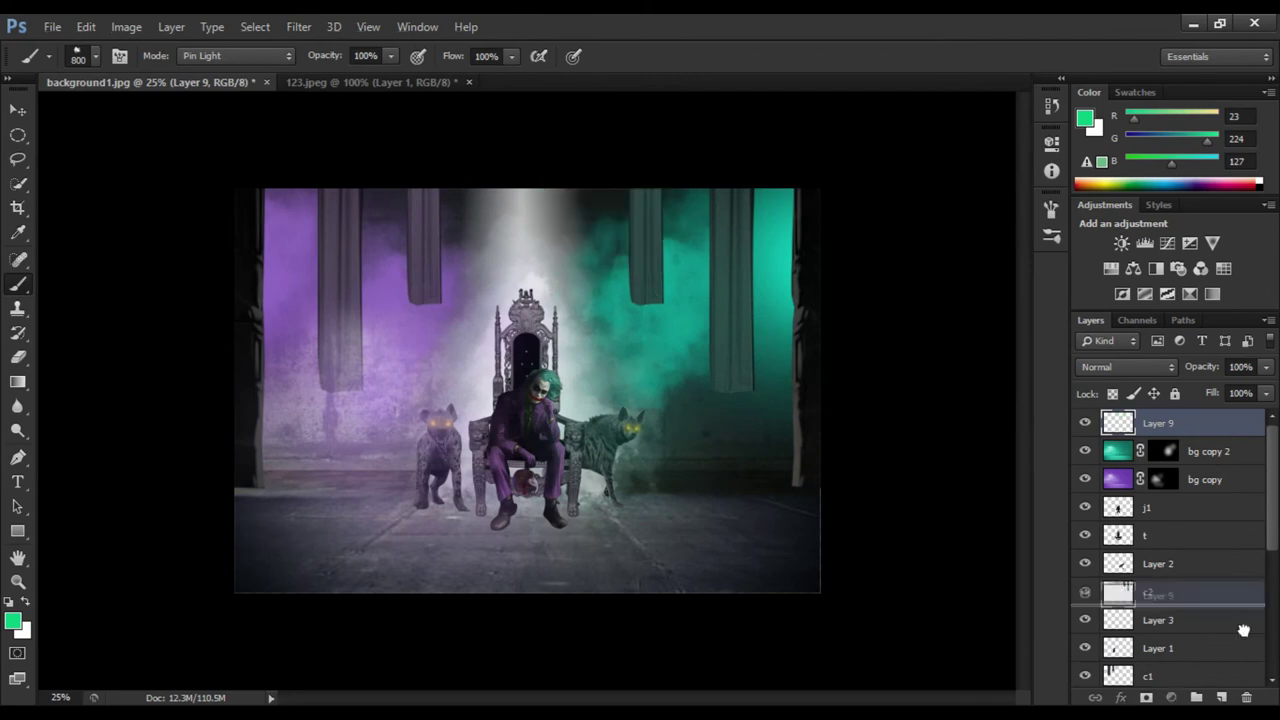
pyautogui.moveTo(1158, 423); pyautogui.dragTo(1214, 494)
# Add Layer 10 with purple smoke at top left at 26% opacity; move Layer 1 below bg copy 2
pyautogui.hotkey('ctrl', 'shift', 'alt', 'n')
pyautogui.keyDown('alt'); pyautogui.click(440, 225); pyautogui.keyUp('alt')
pyautogui.moveTo(440, 225); pyautogui.dragTo(285, 313)
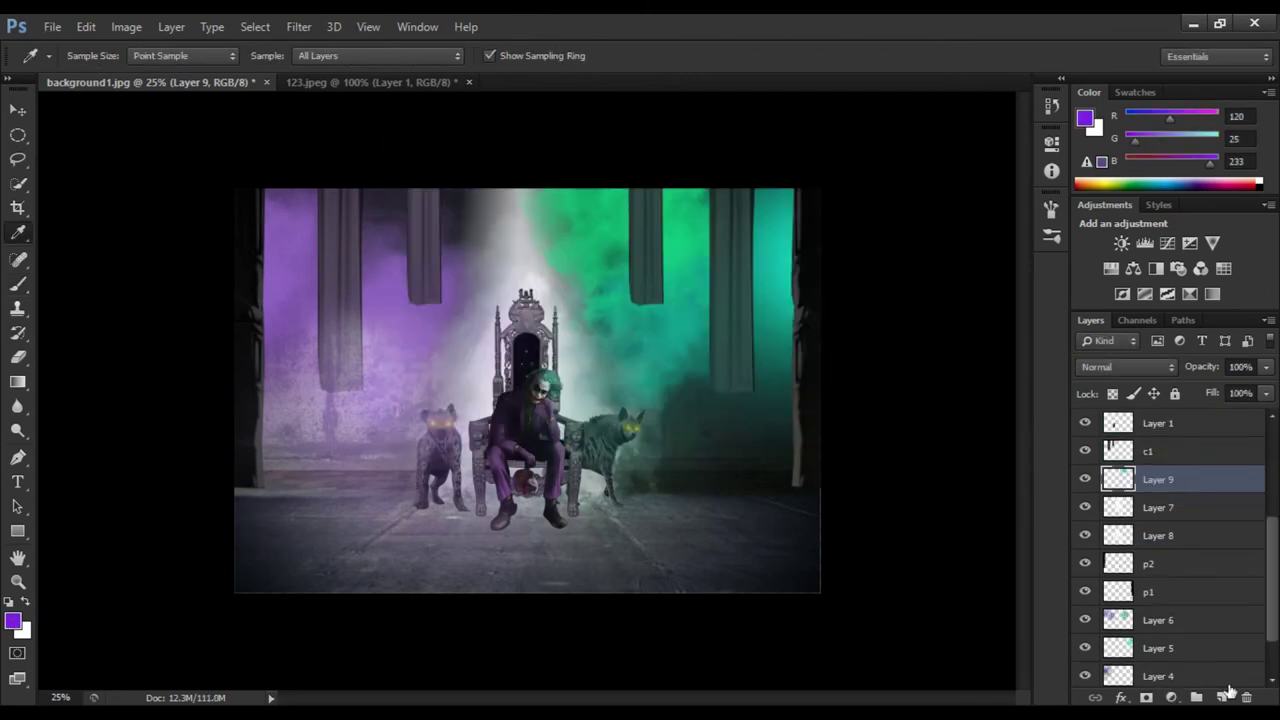
pyautogui.moveTo(1247, 391); pyautogui.dragTo(1200, 391)
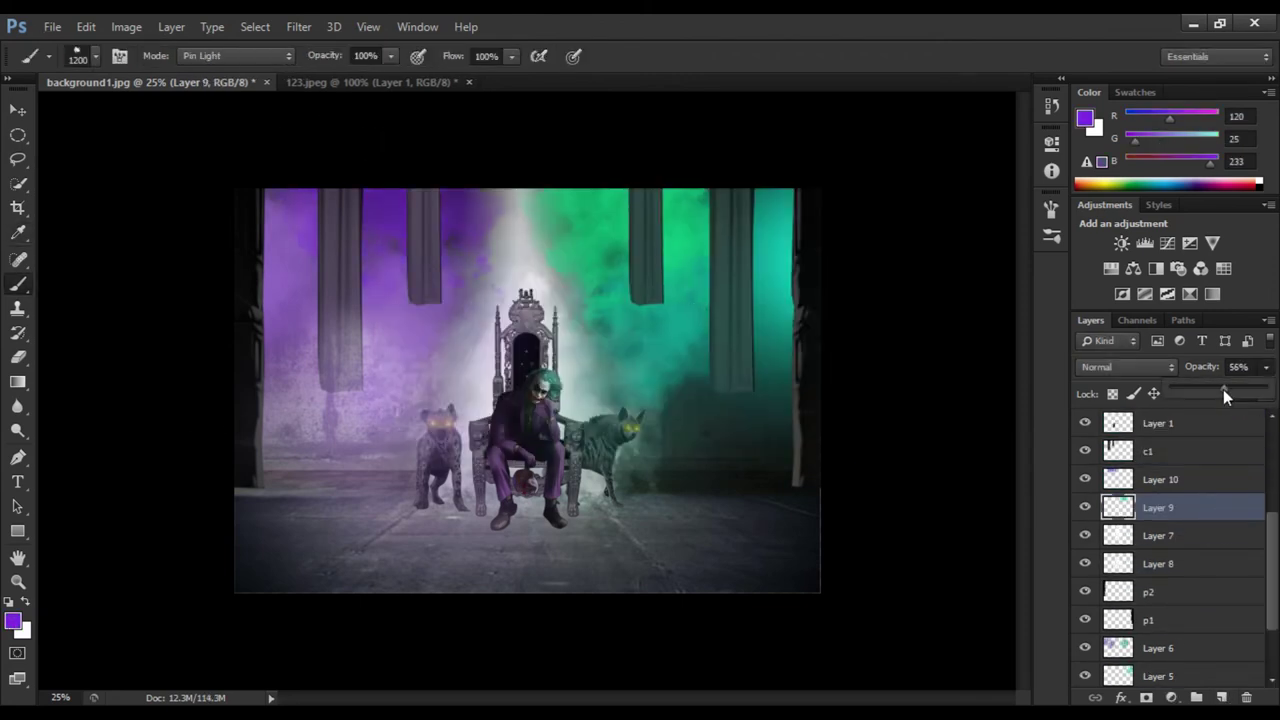
pyautogui.scroll(3, 1199, 539)
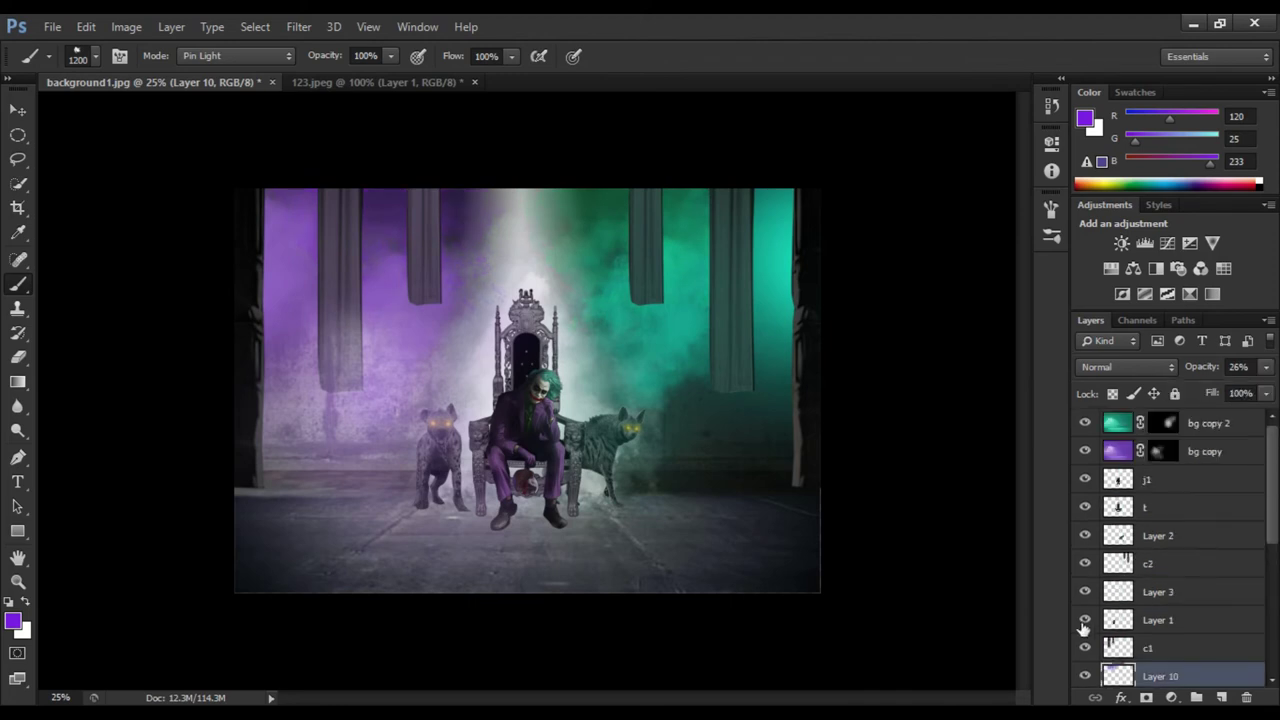
pyautogui.moveTo(1199, 539); pyautogui.dragTo(1191, 453)
# Add Layer 11, paint a lighter purple dab on the left, and set it to Soft Light
pyautogui.click(1221, 698)
pyautogui.click(415, 445)
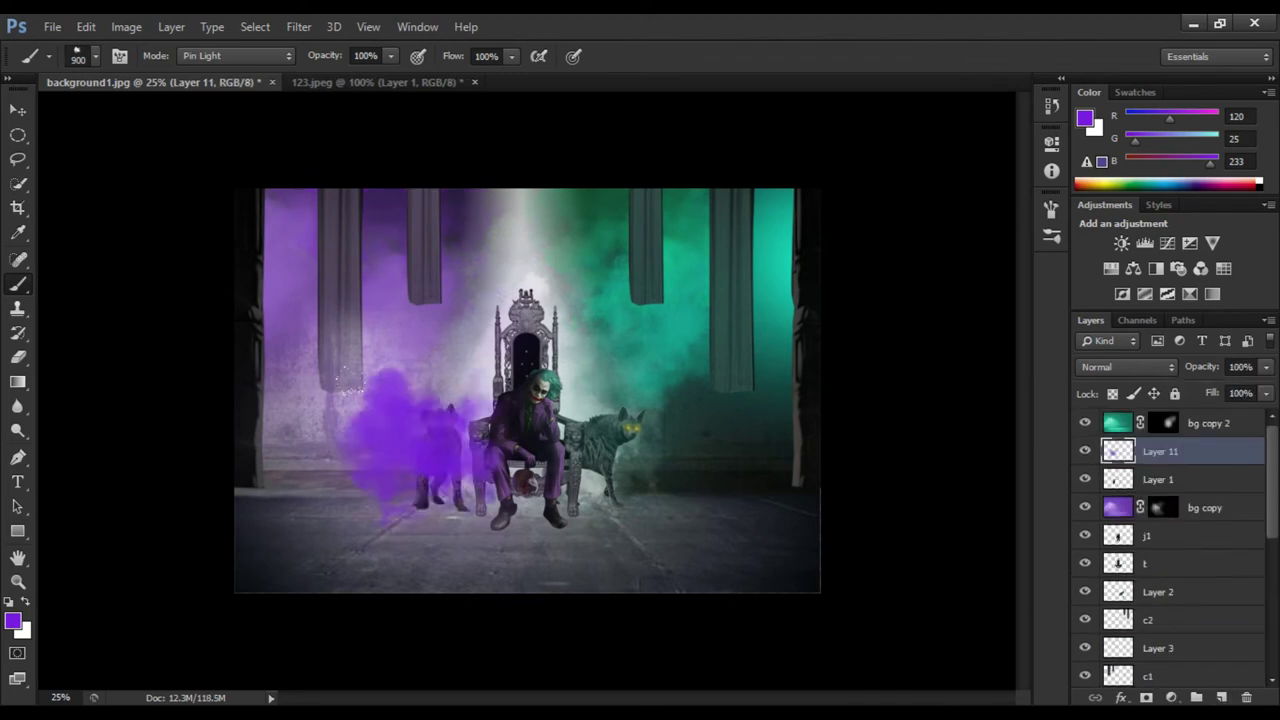
pyautogui.hotkey('ctrl', 'z')
pyautogui.click(12, 621)
pyautogui.click(522, 217)
pyautogui.press('Return')
pyautogui.press('b')
pyautogui.click(430, 440)
pyautogui.click(1127, 366)
pyautogui.click(1110, 260)
pyautogui.click(1188, 540)
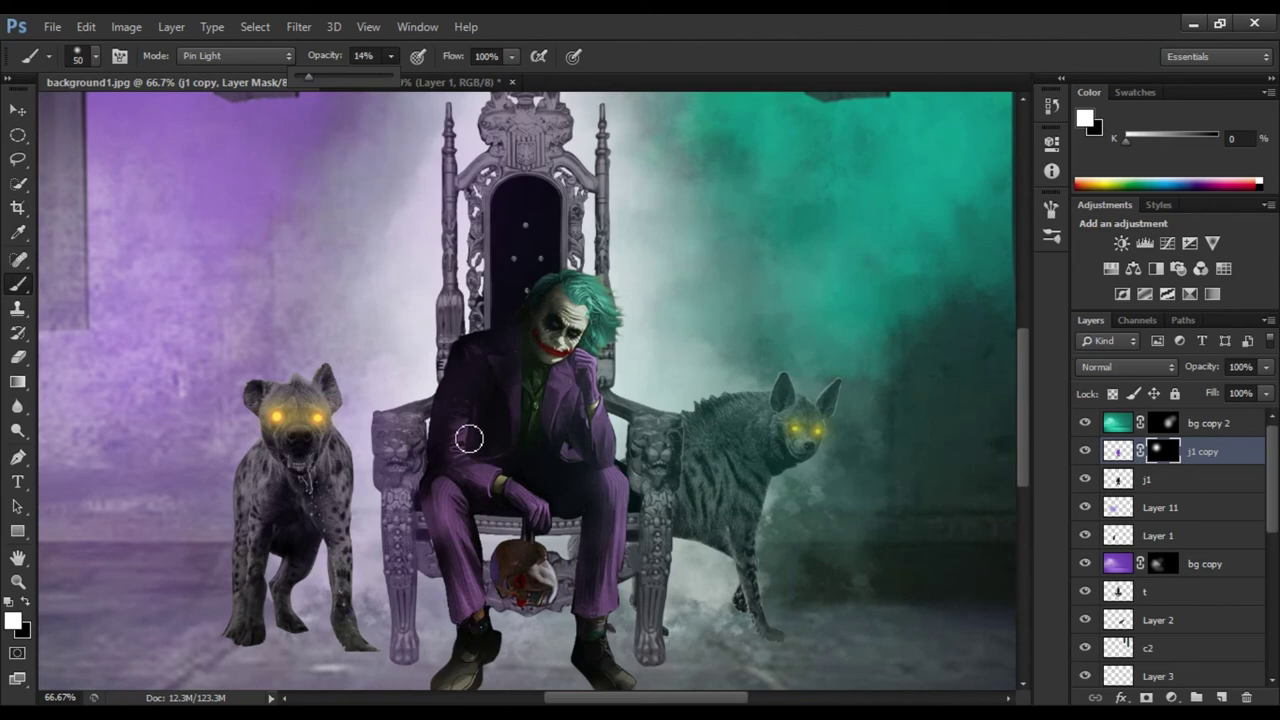
# Zoom in on the Joker's left edge and adjust the brush size between 8 and 30
pyautogui.scroll(3, 469, 438)
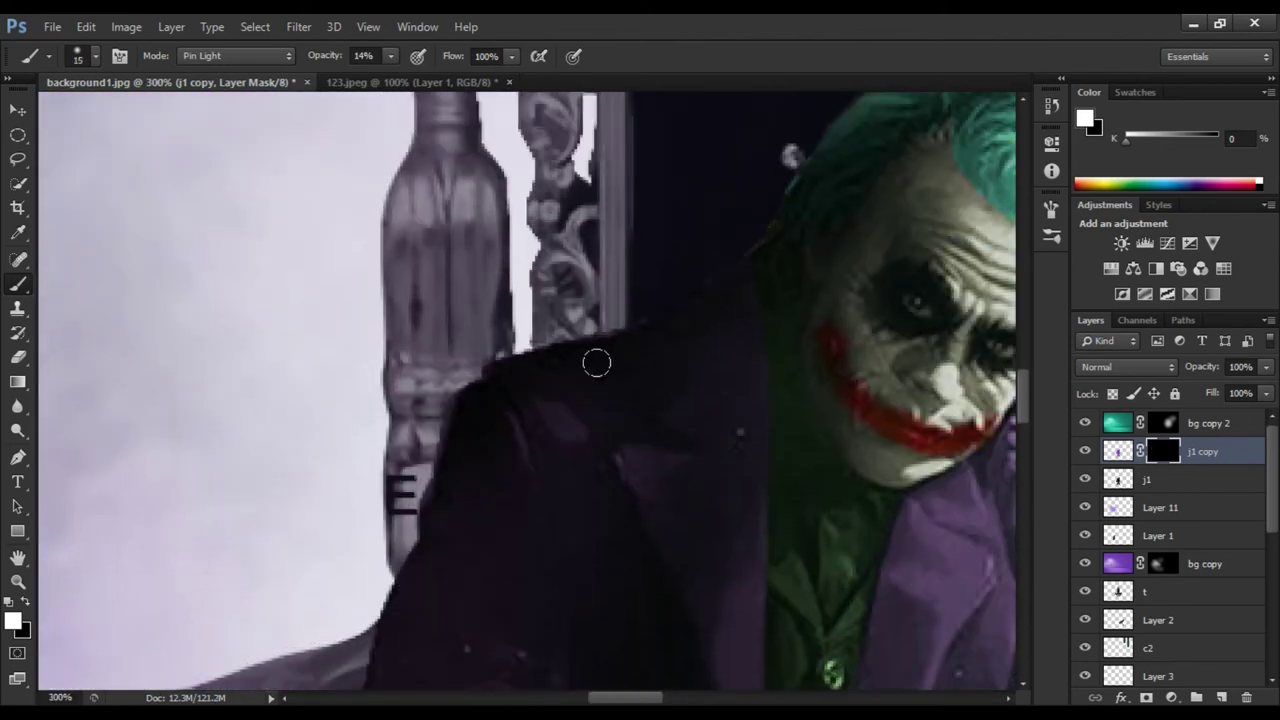
pyautogui.press('[')
pyautogui.press('[')
pyautogui.press('[')
pyautogui.scroll(-2, 583, 297)
pyautogui.scroll(-2, 514, 267)
pyautogui.press(']')
pyautogui.press(']')
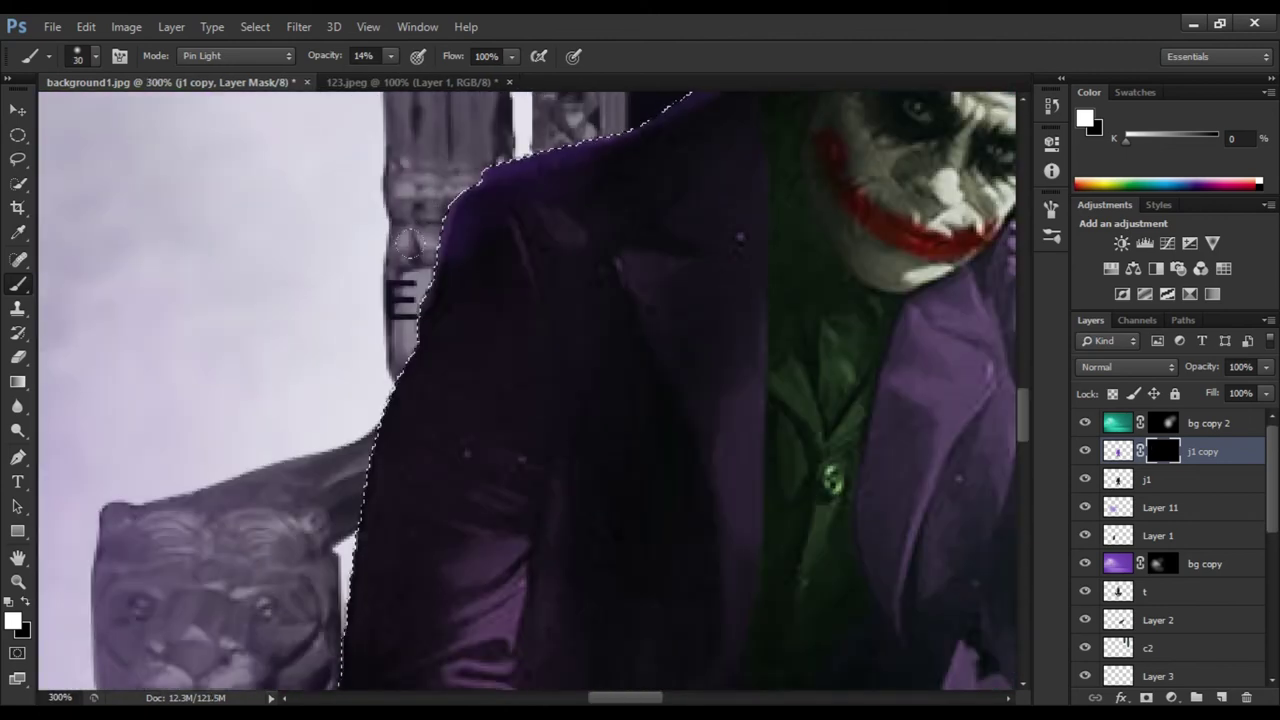
pyautogui.scroll(-4, 410, 290)
pyautogui.scroll(1, 414, 337)
pyautogui.scroll(-6, 414, 337)
pyautogui.scroll(-4, 380, 420)
pyautogui.press('[')
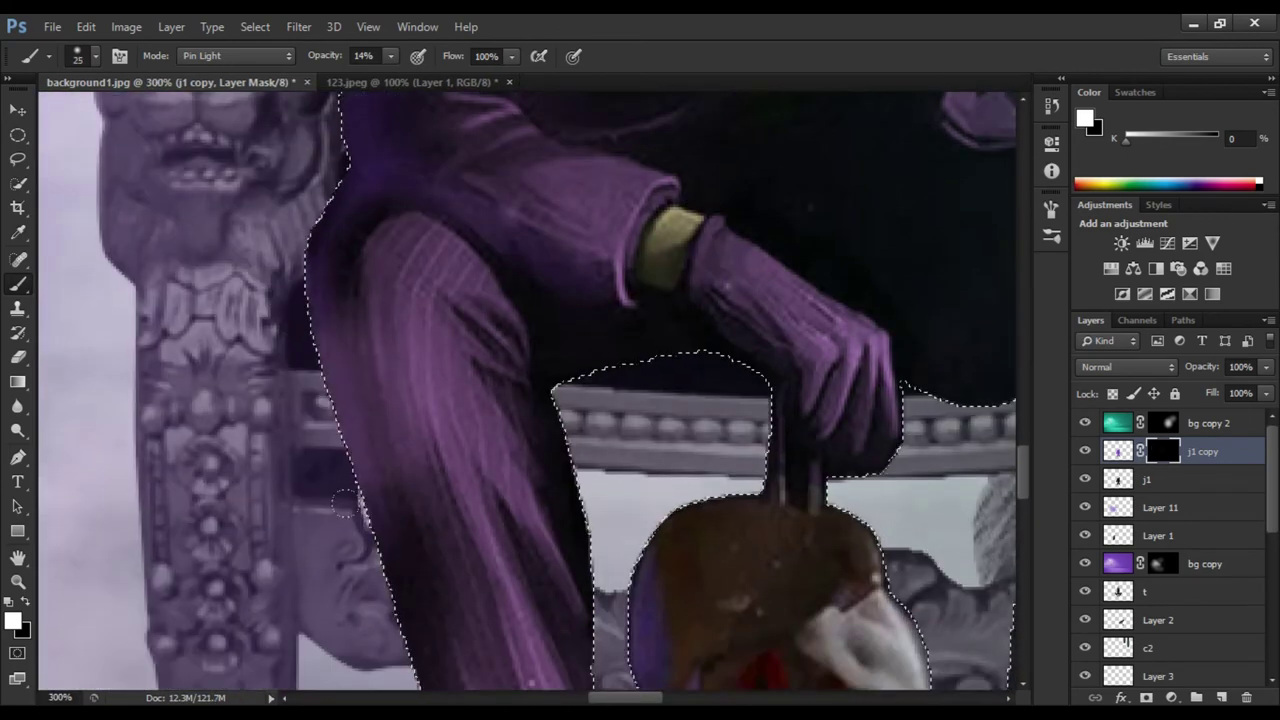
pyautogui.scroll(-2, 344, 501)
pyautogui.scroll(-1, 400, 400)
pyautogui.scroll(5, 480, 274)
pyautogui.scroll(1, 594, 231)
pyautogui.press('[')
pyautogui.press('[')
pyautogui.press(']')
pyautogui.press(']')
pyautogui.press(']')
pyautogui.scroll(1, 640, 190)
# Paint and erase the j1 copy mask for a purple rim glow along the Joker's left edge, then zoom out
pyautogui.press('e')
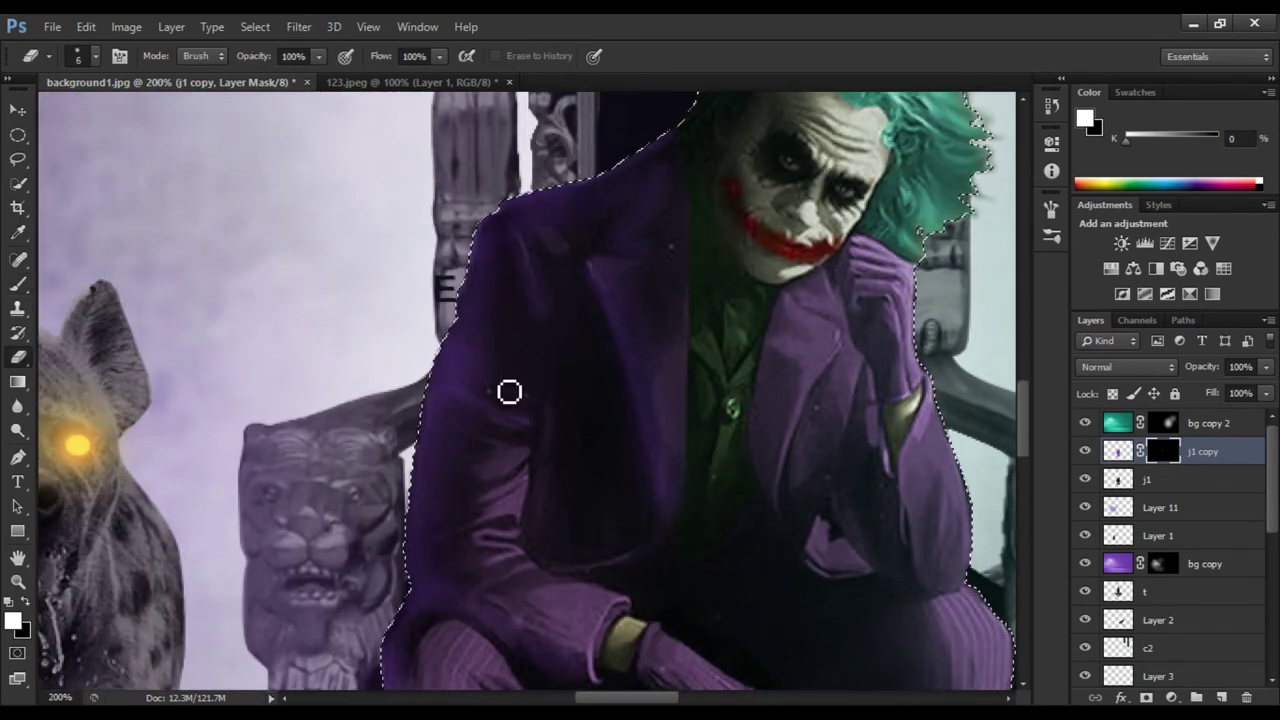
pyautogui.scroll(-3, 477, 381)
pyautogui.press('b')
pyautogui.scroll(-3, 600, 400)
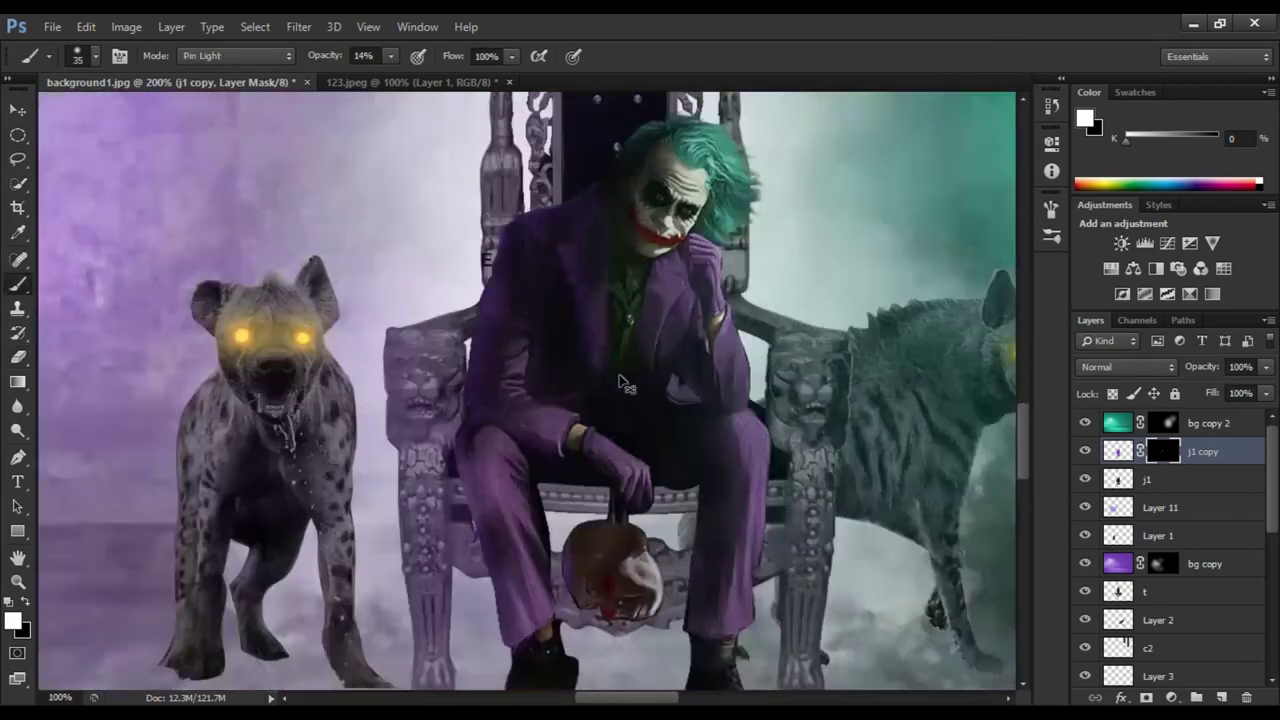
pyautogui.scroll(3, 679, 335)
pyautogui.scroll(-2, 638, 318)
pyautogui.press('e')
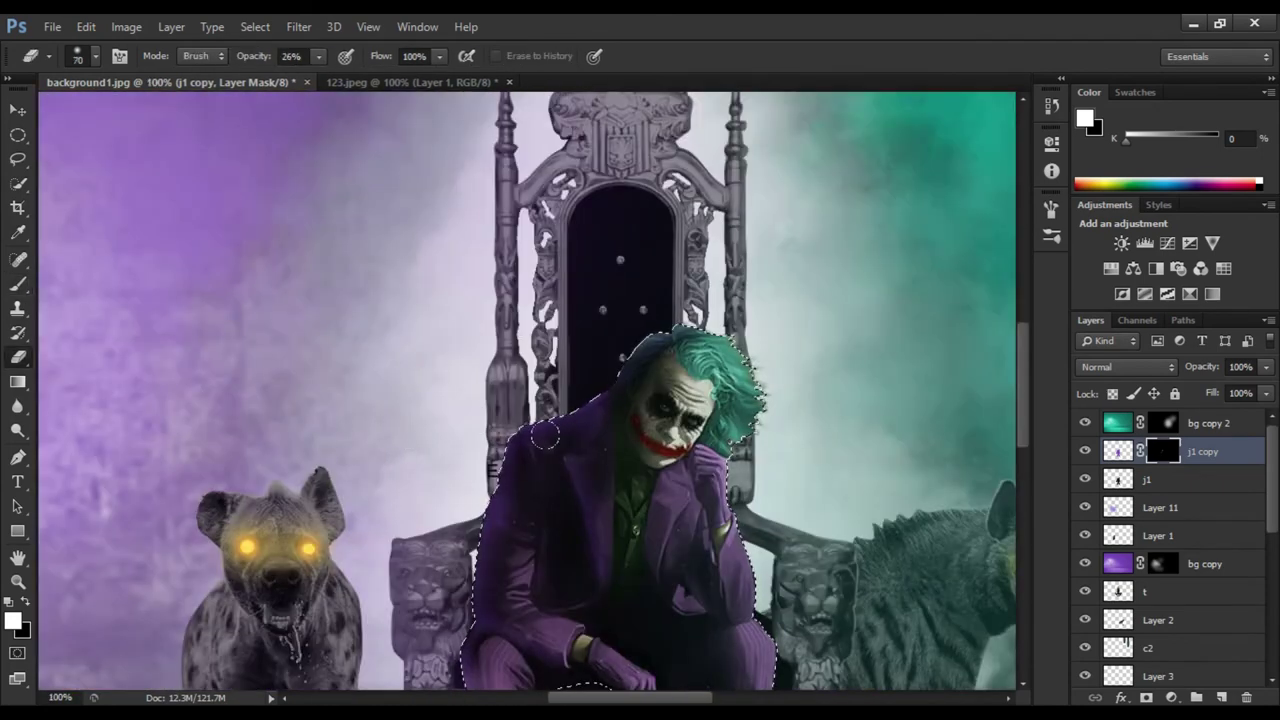
pyautogui.click(17, 290)
pyautogui.scroll(2, 437, 366)
pyautogui.scroll(2, 837, 157)
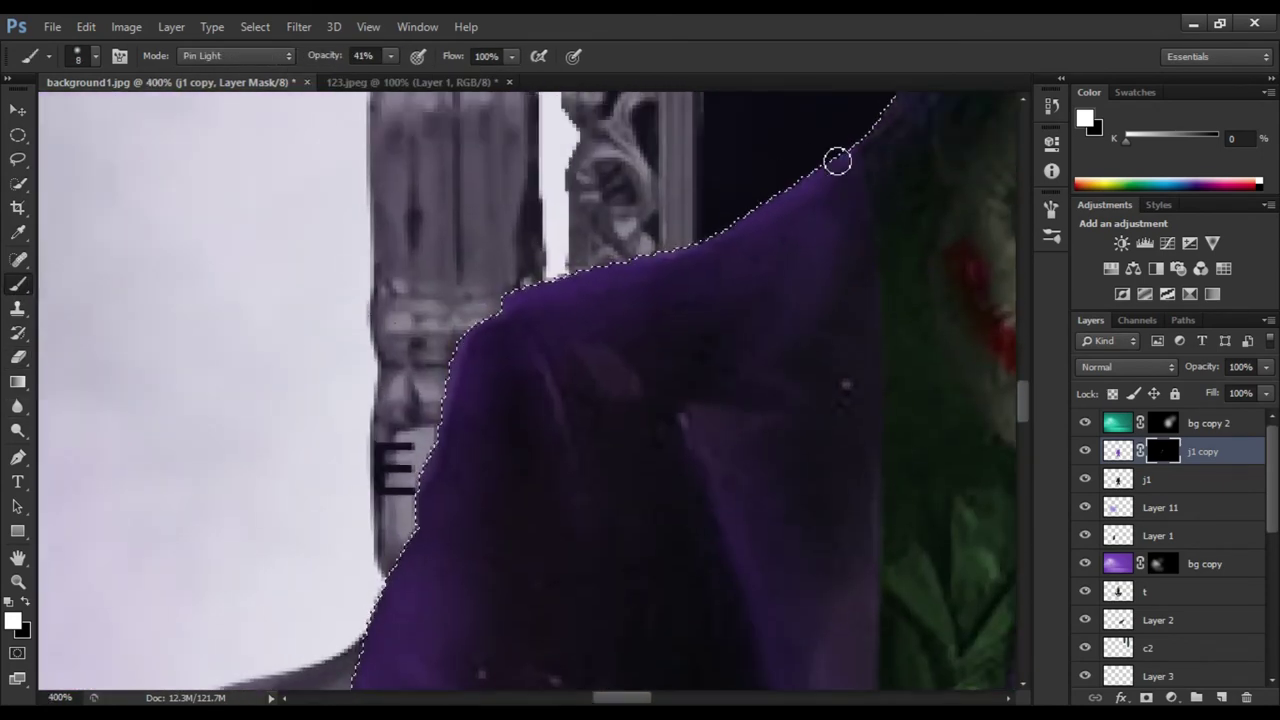
pyautogui.scroll(-2, 451, 257)
pyautogui.scroll(-3, 410, 265)
pyautogui.scroll(-2, 410, 265)
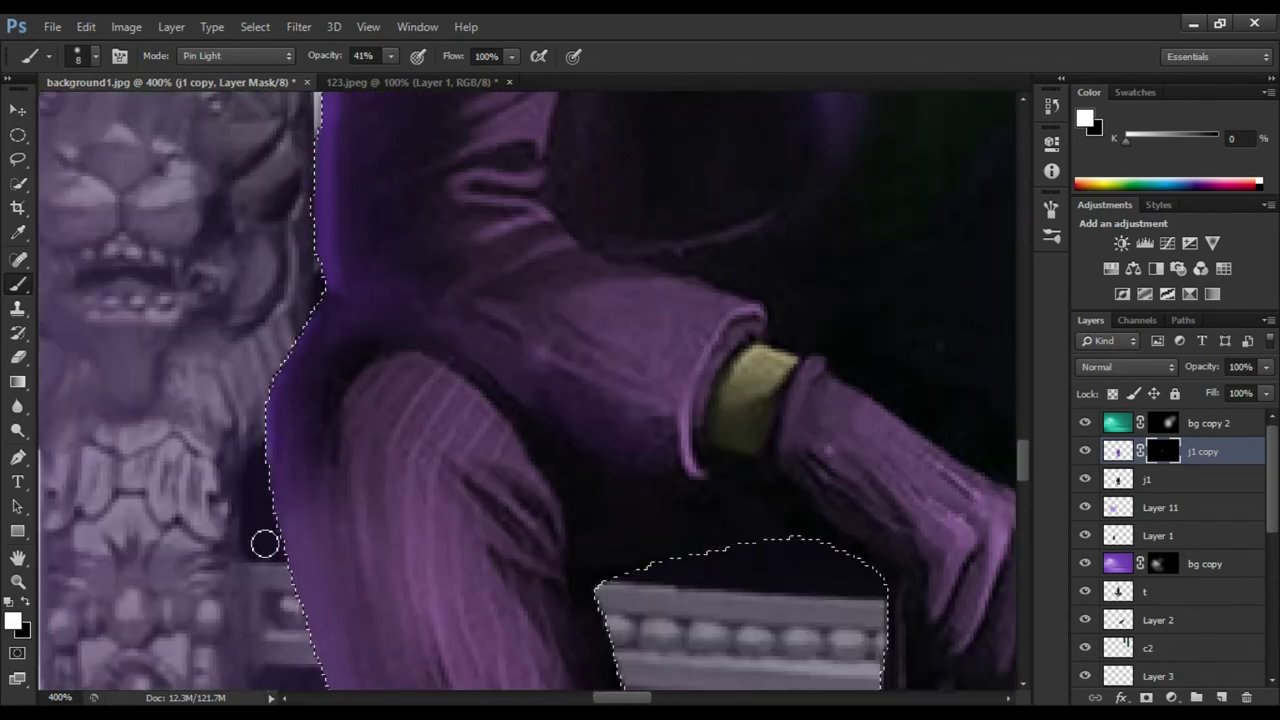
pyautogui.scroll(-3, 263, 543)
pyautogui.scroll(-3, 394, 549)
pyautogui.scroll(-5, 642, 337)
pyautogui.scroll(4, 805, 152)
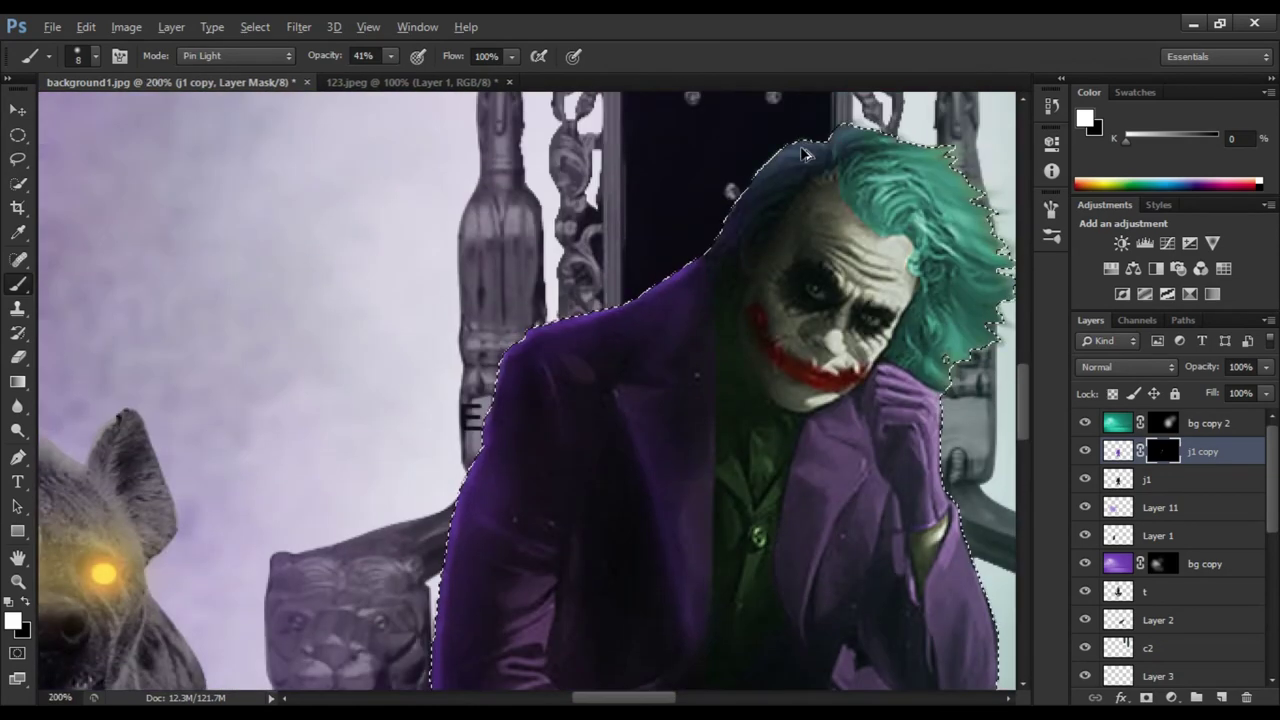
pyautogui.scroll(-3, 733, 228)
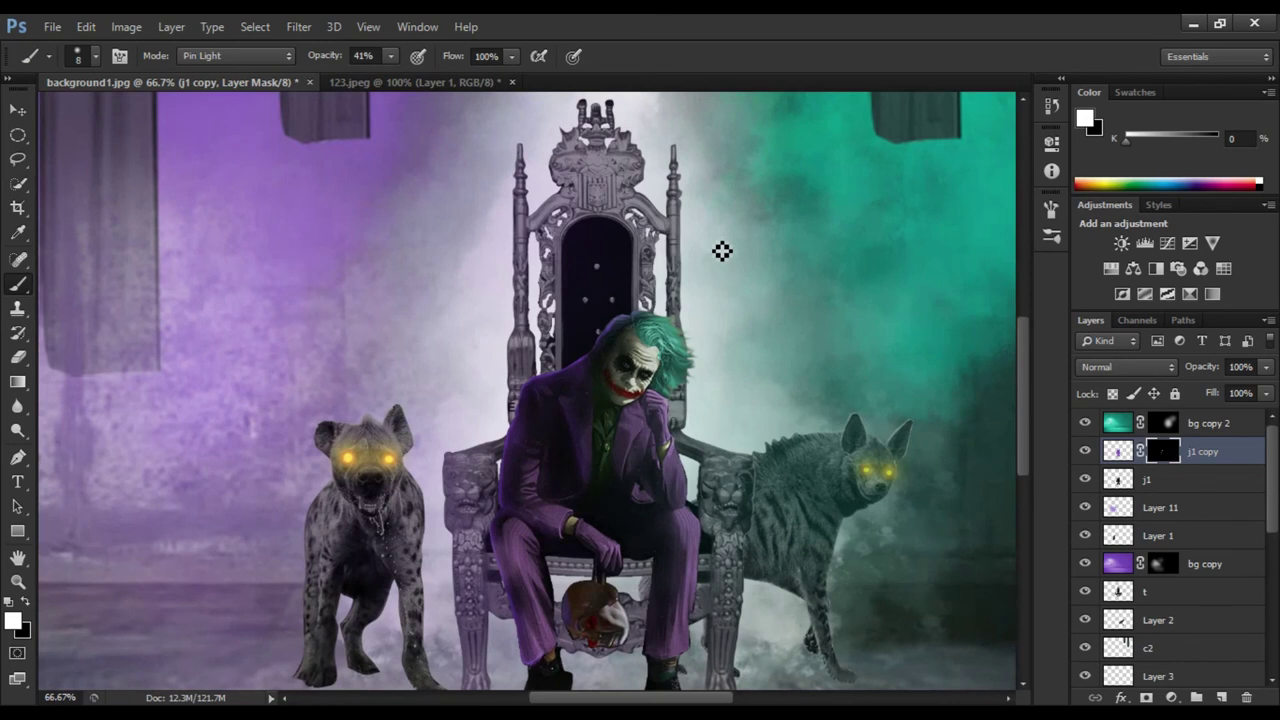
# Duplicate the Joker layer j1, colorize the copy to hue 180 cyan, and hide it with an inverted mask
pyautogui.click(1135, 480)
pyautogui.hotkey('ctrl', 'j')
pyautogui.hotkey('ctrl', 'u')
pyautogui.click(1171, 443)
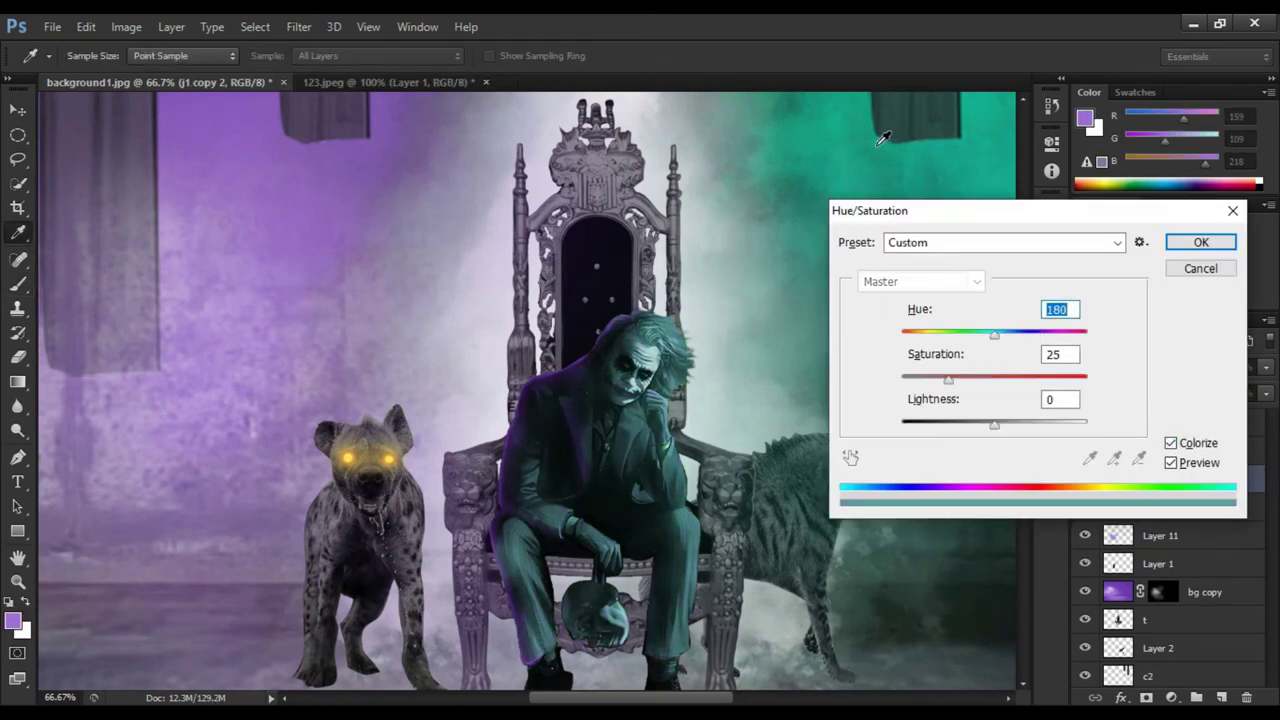
pyautogui.write('180')
pyautogui.press('Return')
pyautogui.keyDown('alt'); pyautogui.click(1172, 698); pyautogui.keyUp('alt')
pyautogui.press('b')
# Load the Joker's outline as a selection and paint a teal rim light along his right edge
pyautogui.scroll(1, 491, 131)
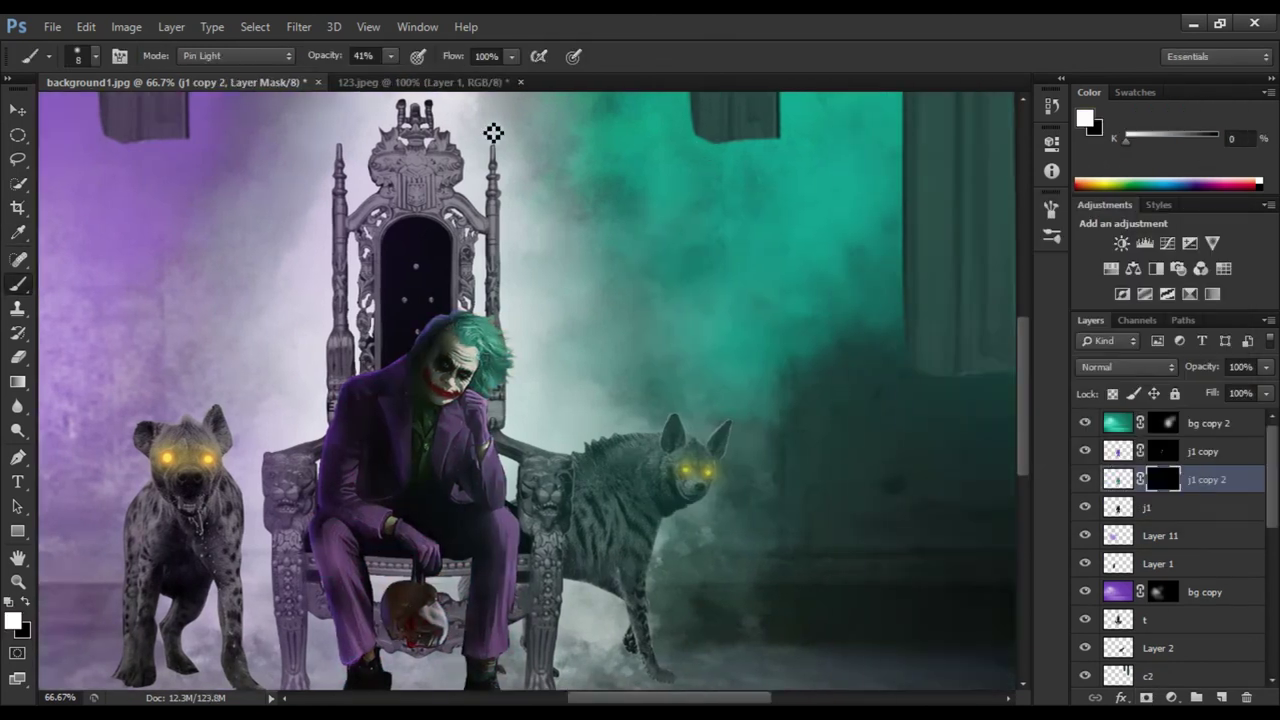
pyautogui.scroll(2, 360, 243)
pyautogui.keyDown('ctrl'); pyautogui.click(1118, 480); pyautogui.keyUp('ctrl')
pyautogui.scroll(-3, 380, 280)
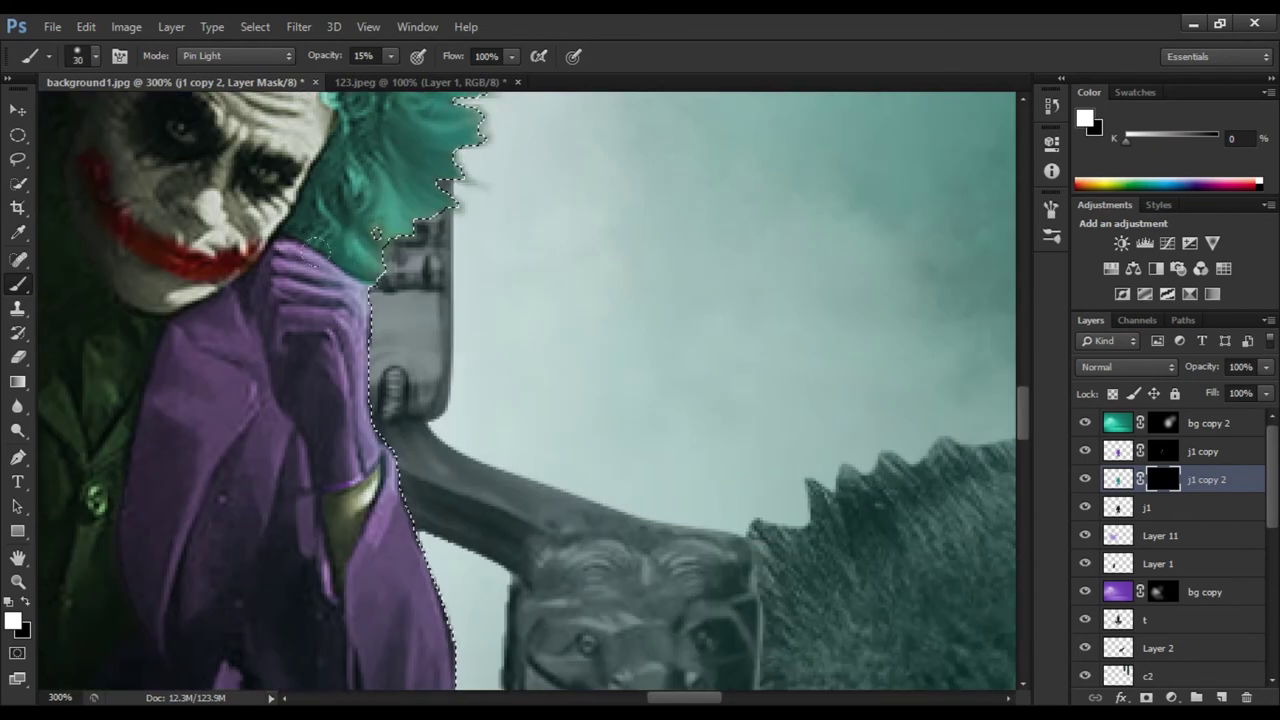
pyautogui.scroll(-5, 411, 336)
pyautogui.press(']')
pyautogui.press(']')
pyautogui.press(']')
pyautogui.scroll(-2, 411, 336)
pyautogui.scroll(-1, 500, 380)
pyautogui.press('e')
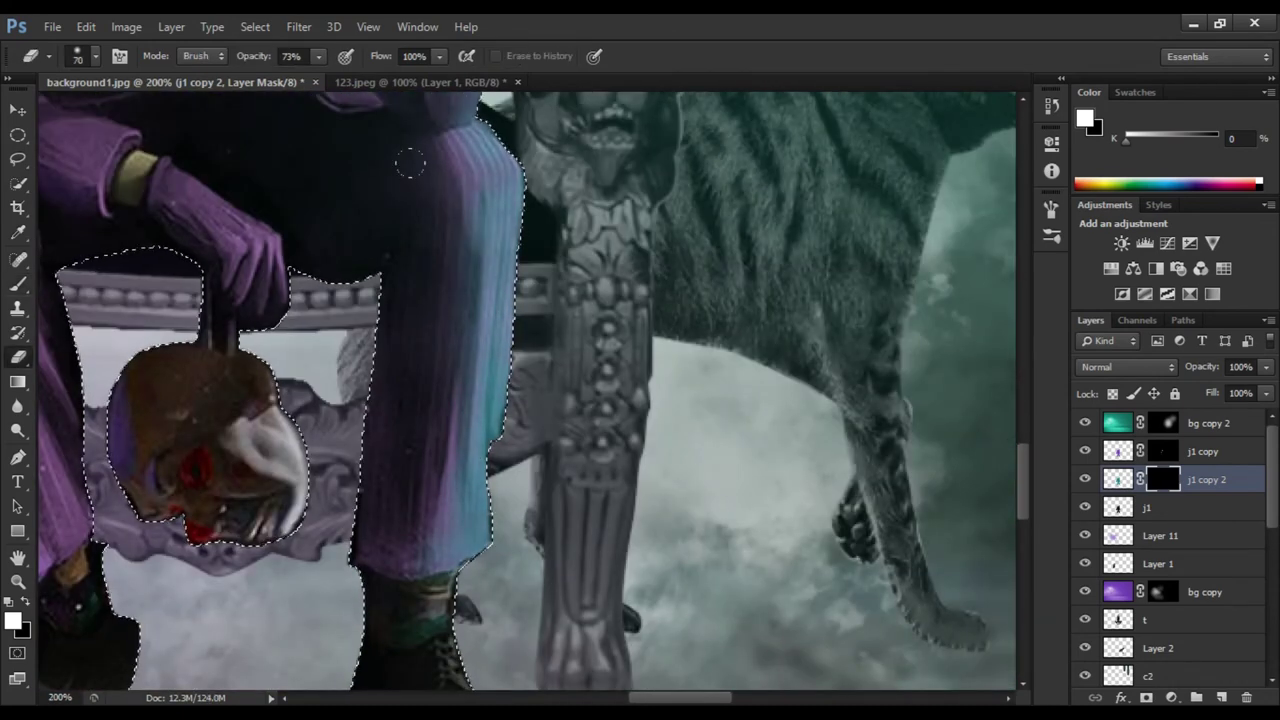
pyautogui.press('b')
pyautogui.scroll(-2, 585, 393)
pyautogui.scroll(-3, 585, 393)
pyautogui.scroll(3, 400, 160)
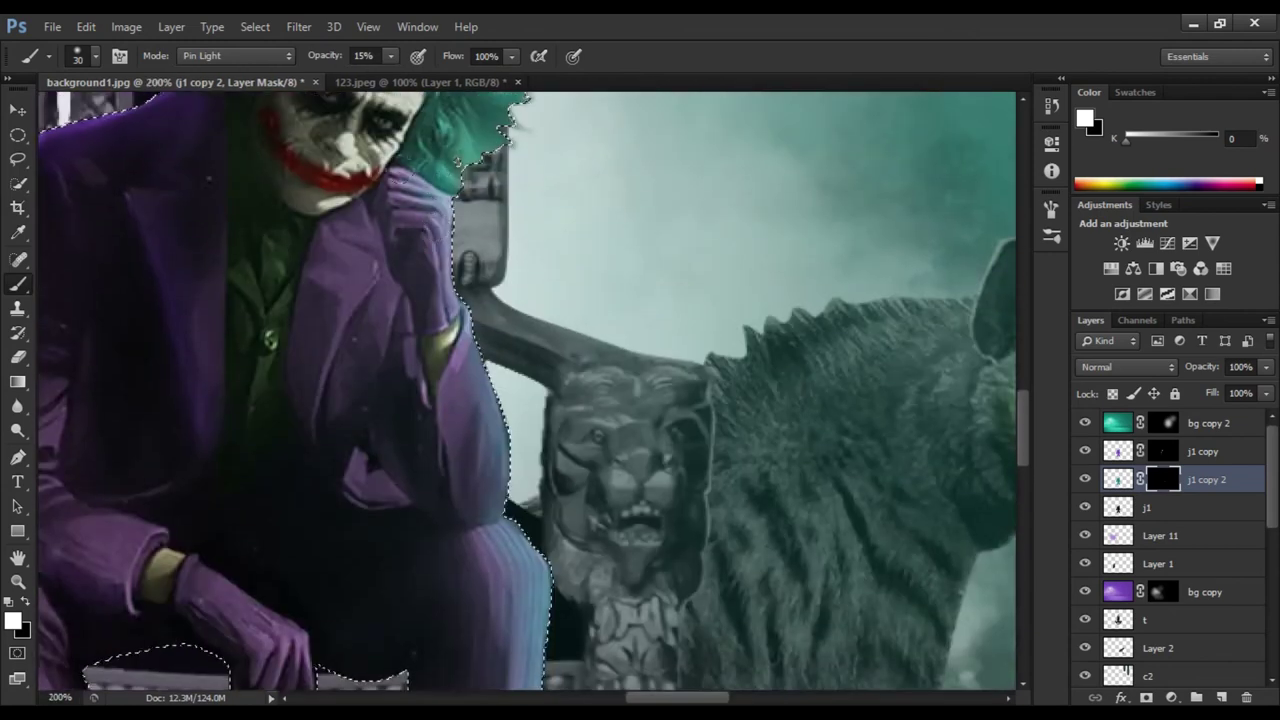
pyautogui.press('e')
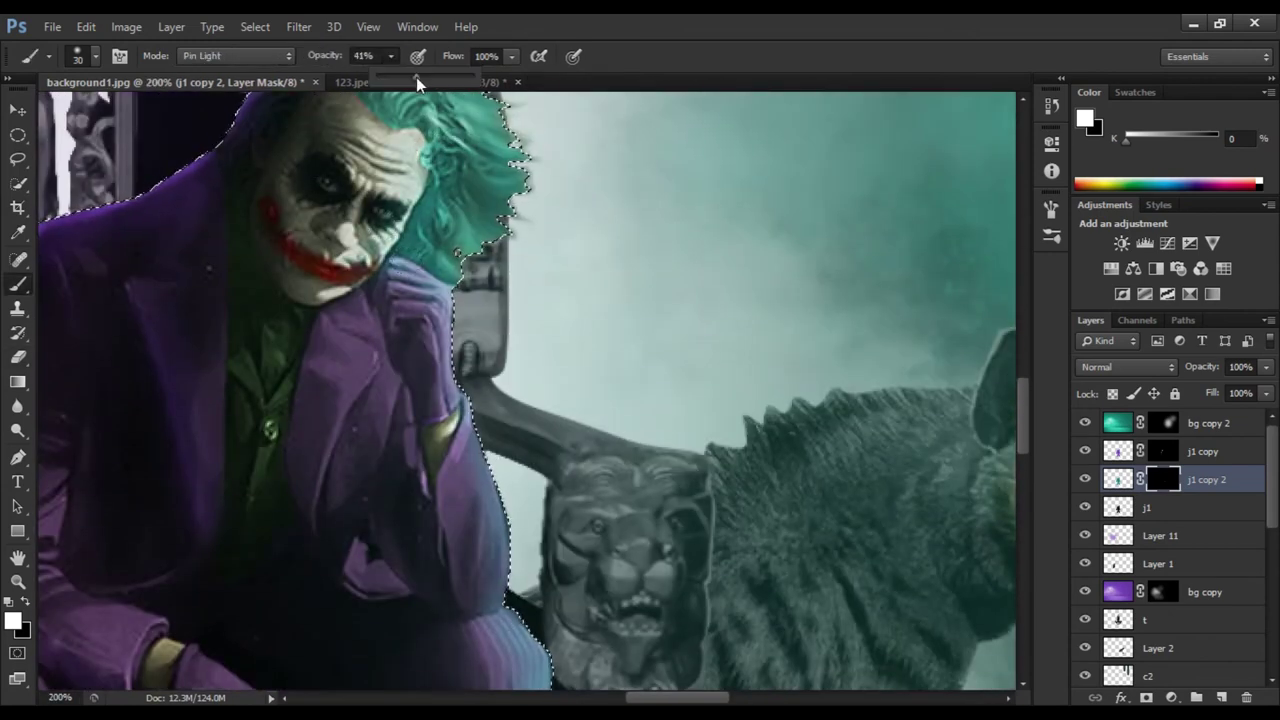
# Zoom in and refine the teal rim along the arm and trouser leg edge with a smaller brush
pyautogui.hotkey('ctrl', '+')
pyautogui.press('[')
pyautogui.press('[')
pyautogui.scroll(-2, 420, 300)
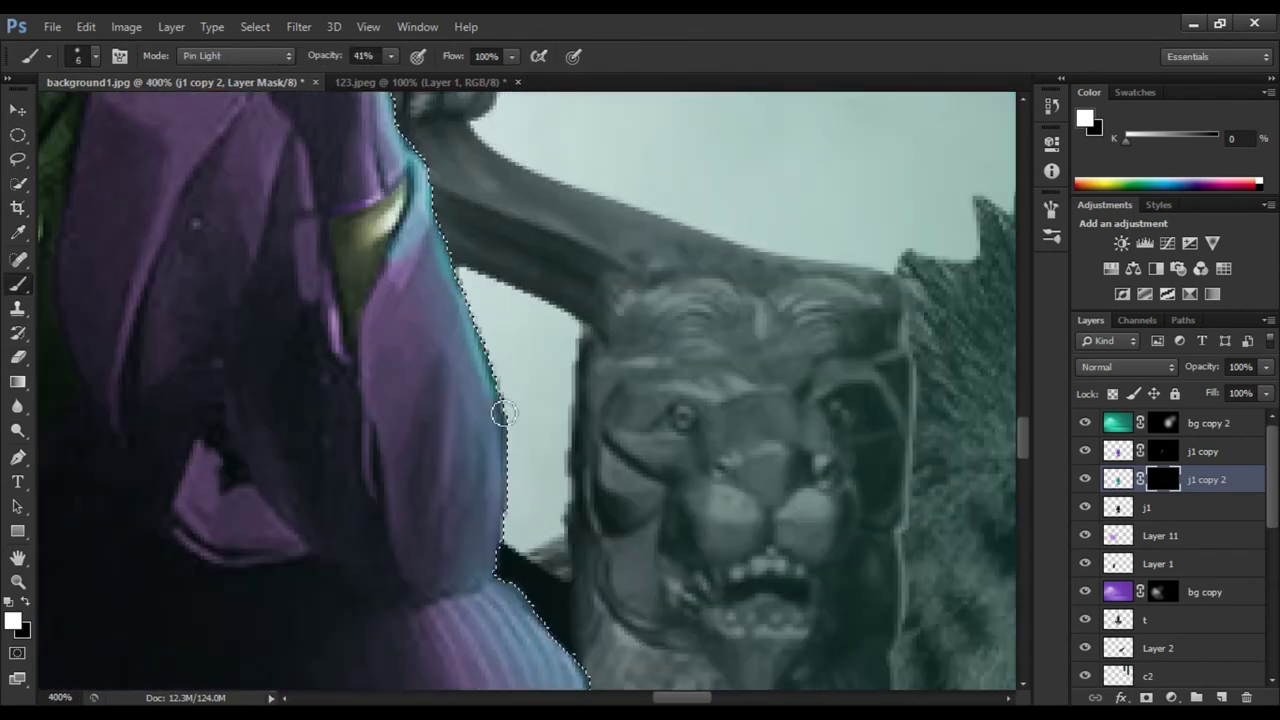
pyautogui.scroll(-3, 420, 300)
pyautogui.scroll(3, 605, 310)
pyautogui.hotkey('ctrl', '+')
pyautogui.scroll(-3, 455, 228)
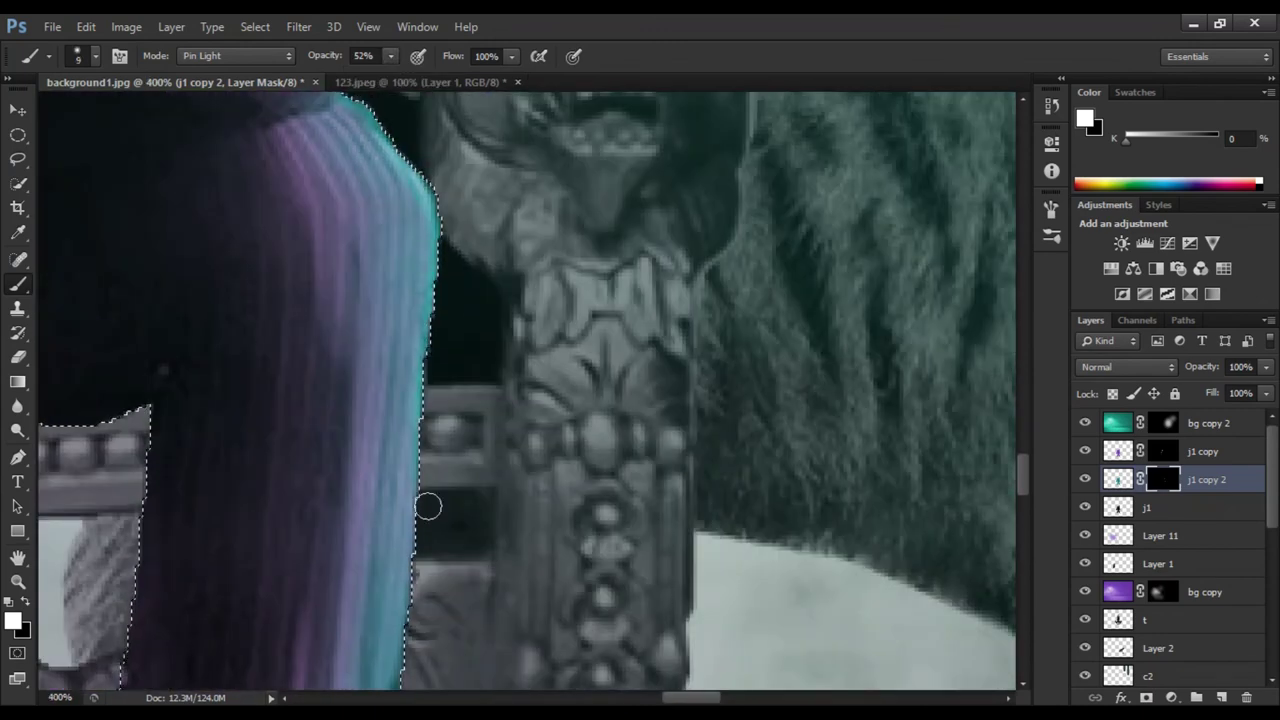
pyautogui.scroll(-5, 427, 507)
pyautogui.scroll(-5, 480, 600)
pyautogui.scroll(-1, 480, 660)
pyautogui.scroll(-3, 549, 491)
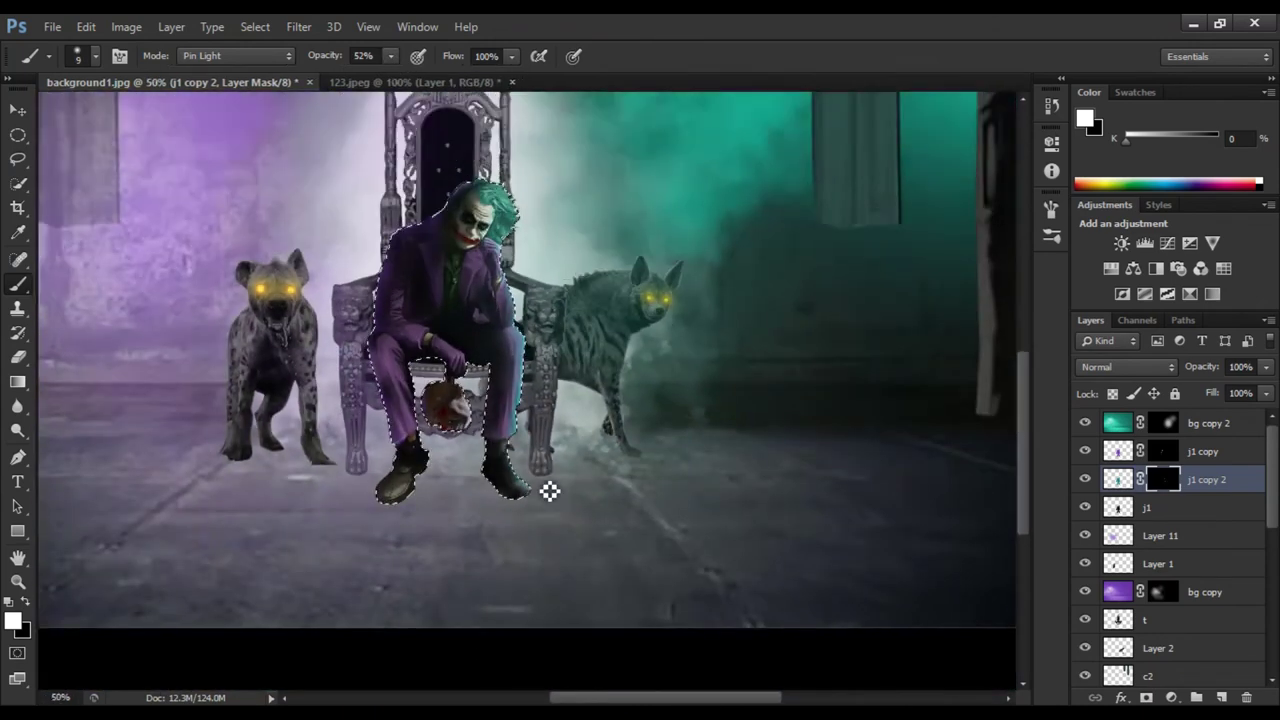
pyautogui.scroll(1, 480, 360)
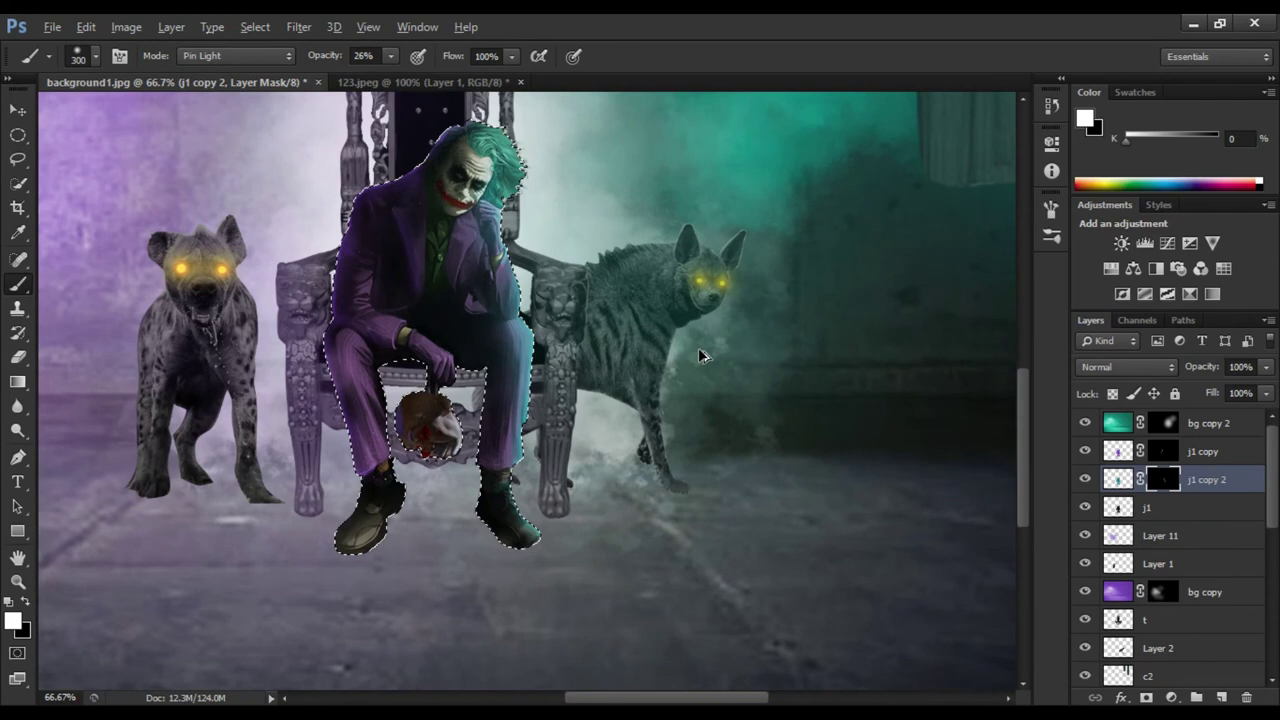
# Sample the scene's purple, move to the purple-glow j1 copy layer, and deselect the Joker
pyautogui.keyDown('alt'); pyautogui.click(264, 155); pyautogui.keyUp('alt')
pyautogui.hotkey('alt', ']')
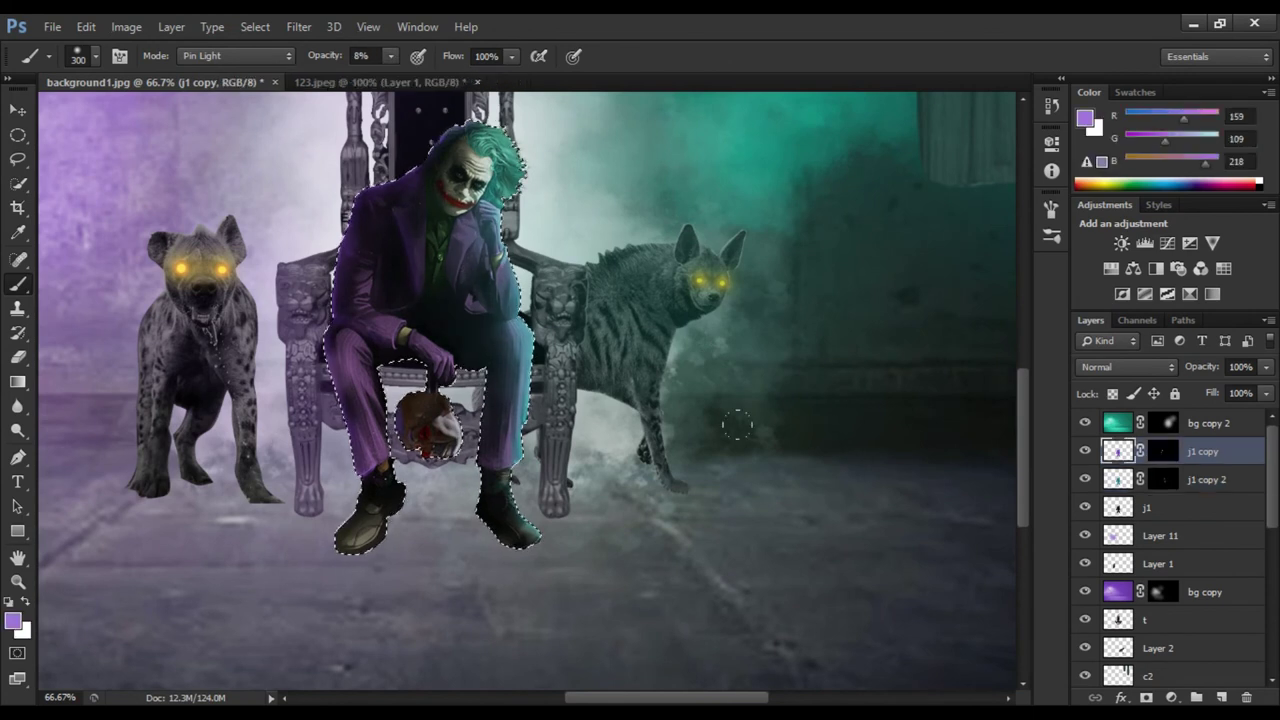
pyautogui.hotkey('ctrl', 'd')
pyautogui.press('v')
pyautogui.scroll(-1, 650, 370)
pyautogui.scroll(-1, 608, 328)
pyautogui.scroll(1, 608, 328)
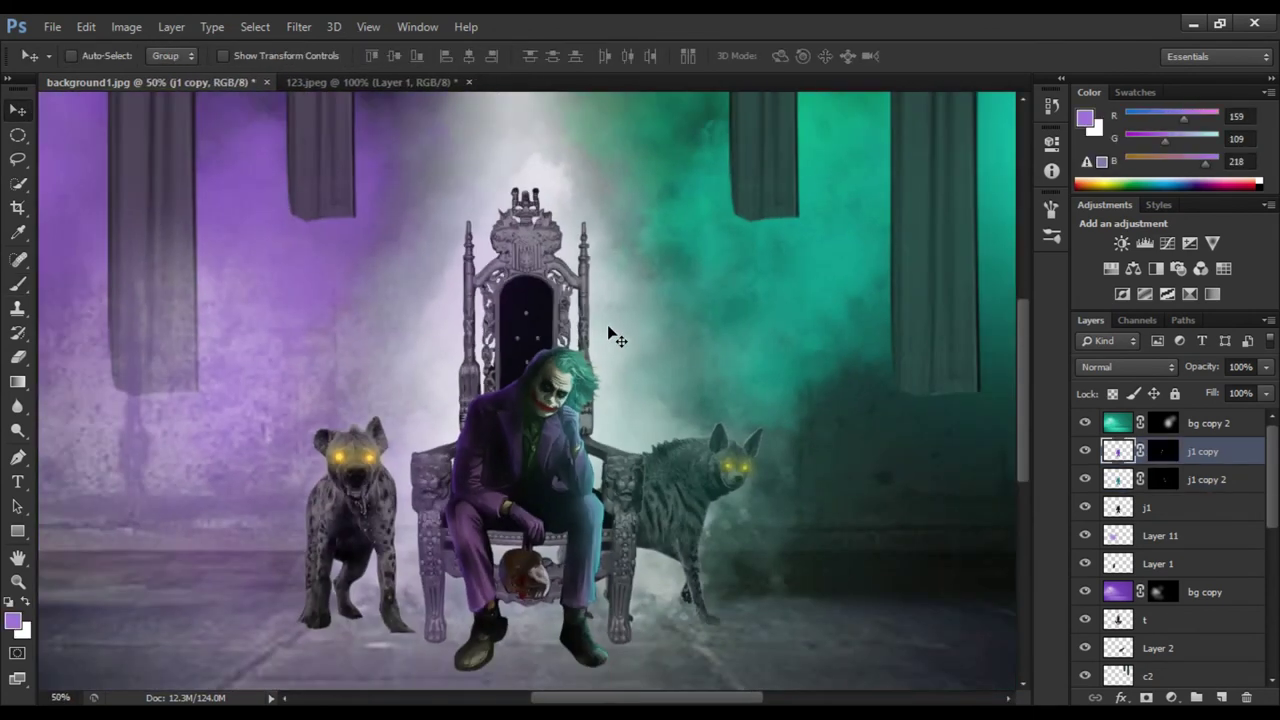
# On the original j1 layer, dodge and burn the Joker's suit edges with a large brush
pyautogui.hotkey('alt', '[')
pyautogui.hotkey('alt', '[')
pyautogui.press('o')
pyautogui.scroll(3, 543, 350)
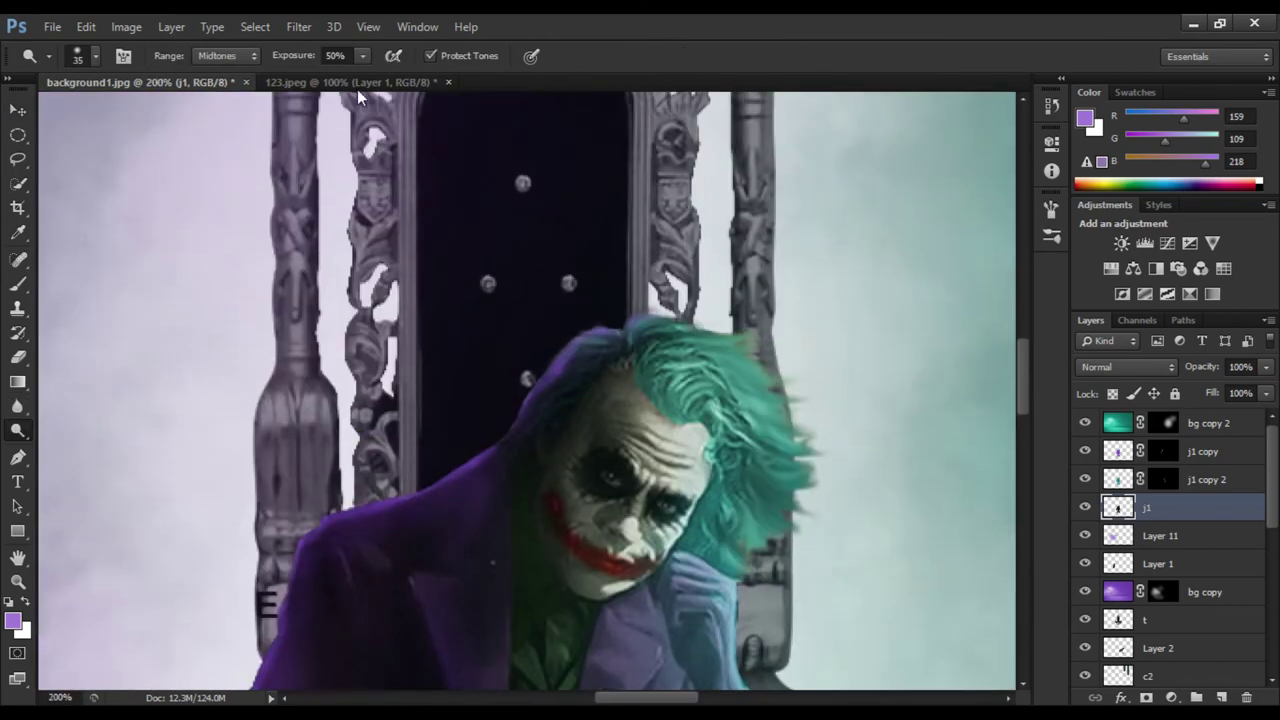
pyautogui.scroll(3, 680, 406)
pyautogui.scroll(2, 223, 194)
pyautogui.press(']')
pyautogui.press(']')
pyautogui.press(']')
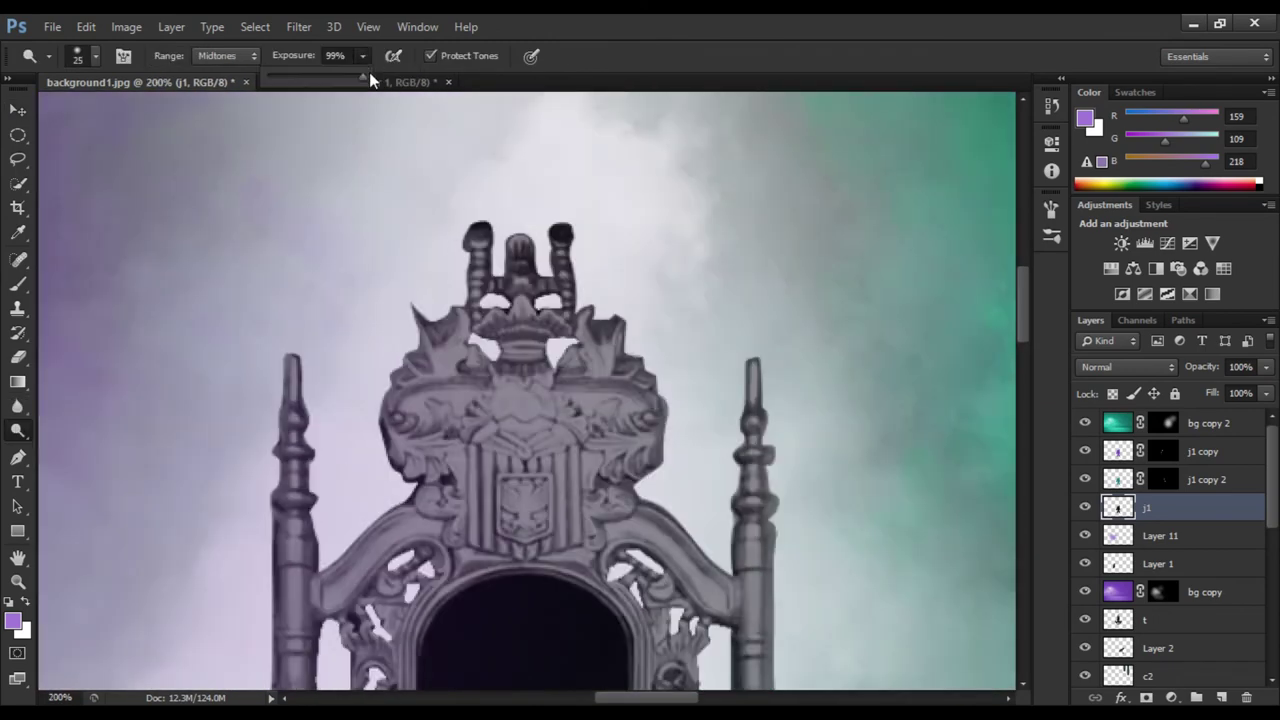
pyautogui.click(61, 449)
pyautogui.scroll(-2, 600, 400)
pyautogui.scroll(-3, 680, 410)
pyautogui.scroll(-1, 690, 380)
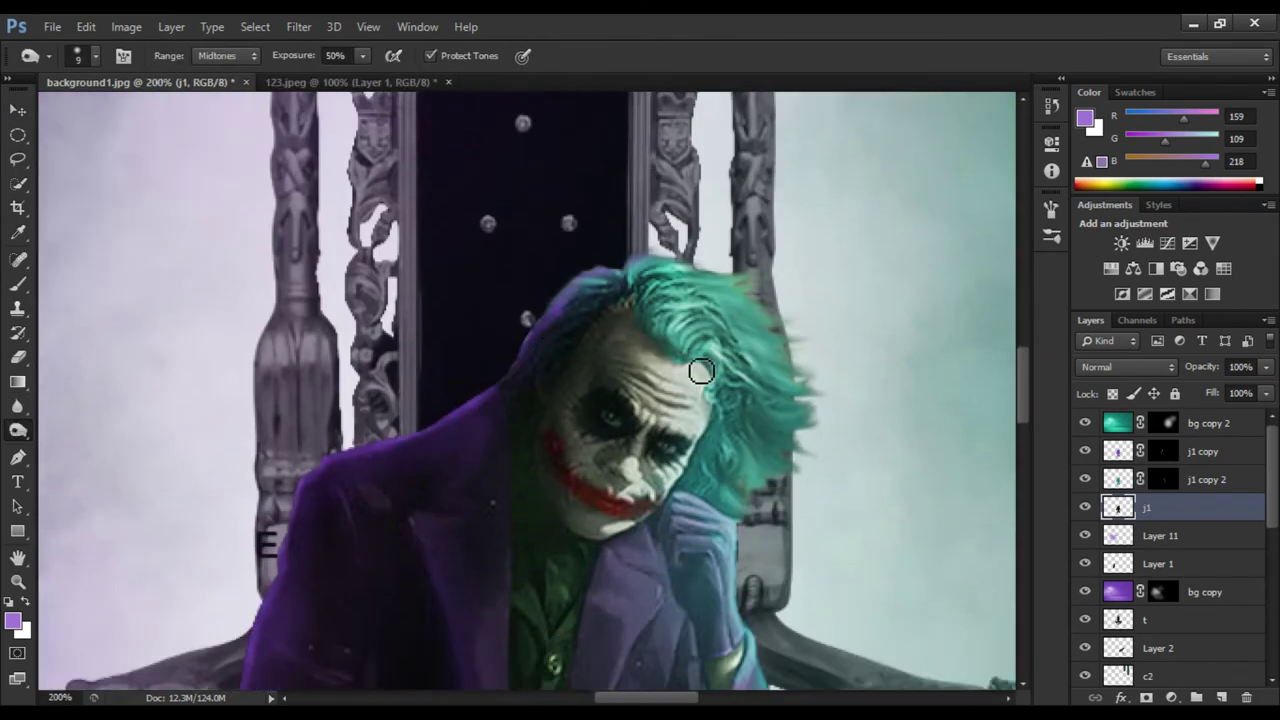
pyautogui.scroll(-1, 630, 365)
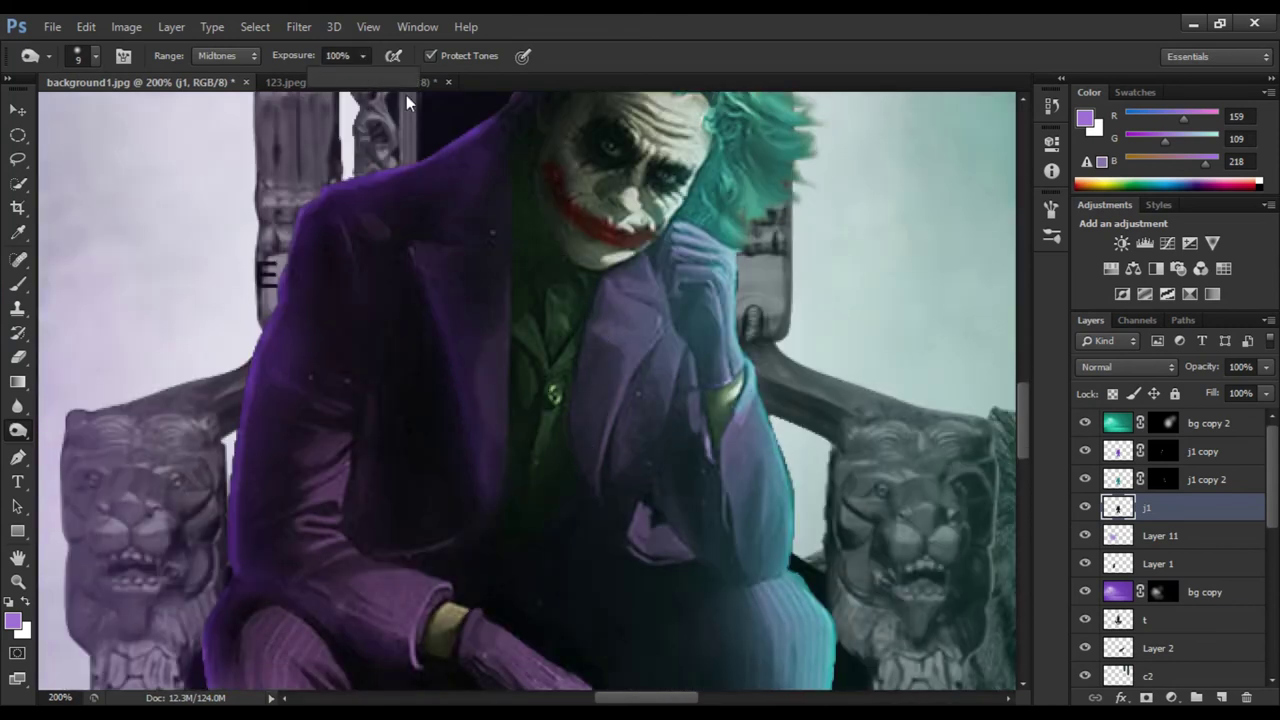
# Keep brightening the suit's outer edges, adjusting brush size as needed
pyautogui.press(']')
pyautogui.press(']')
pyautogui.scroll(-1, 460, 527)
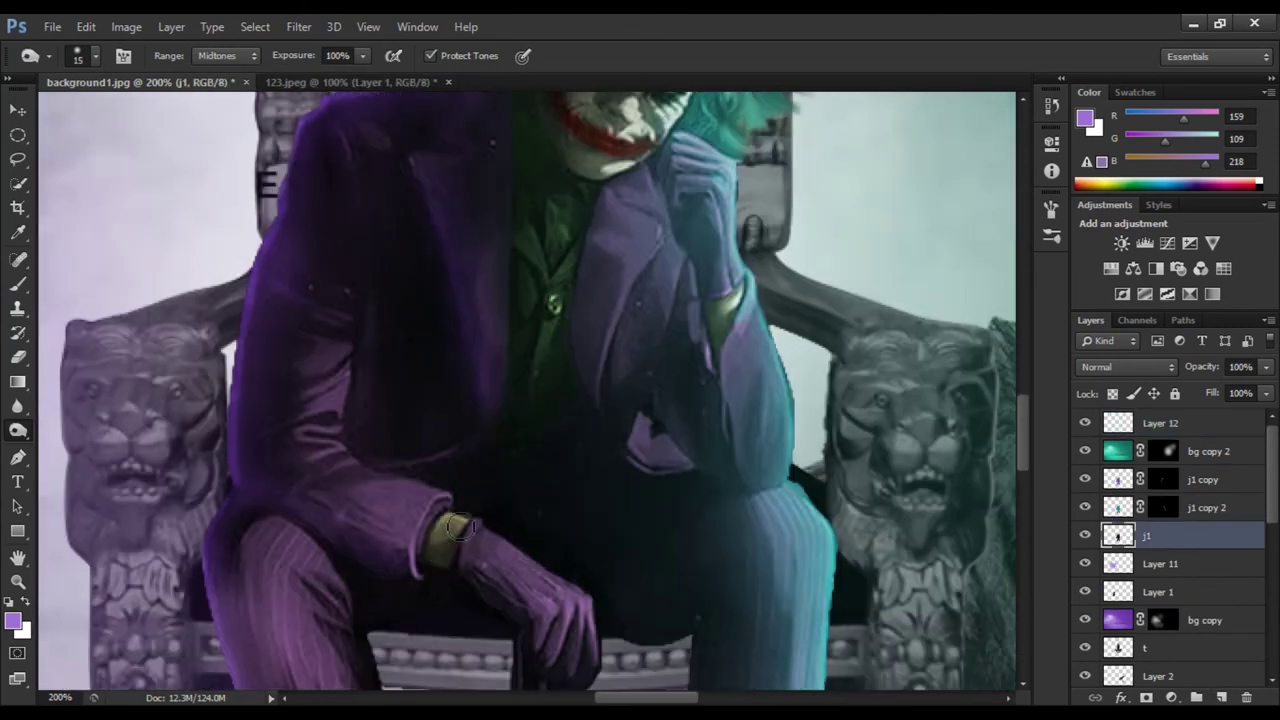
pyautogui.scroll(-1, 590, 501)
pyautogui.press('[')
pyautogui.scroll(-2, 378, 430)
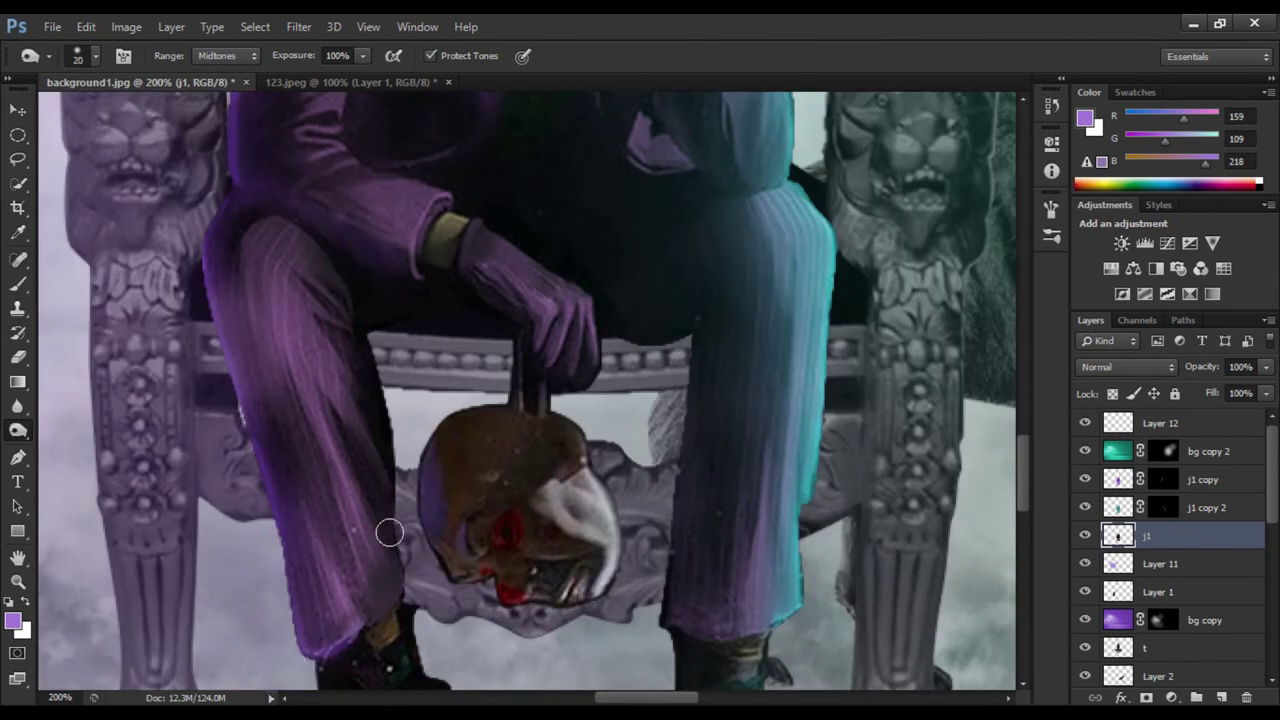
pyautogui.press(']')
pyautogui.scroll(2, 623, 427)
pyautogui.scroll(2, 720, 230)
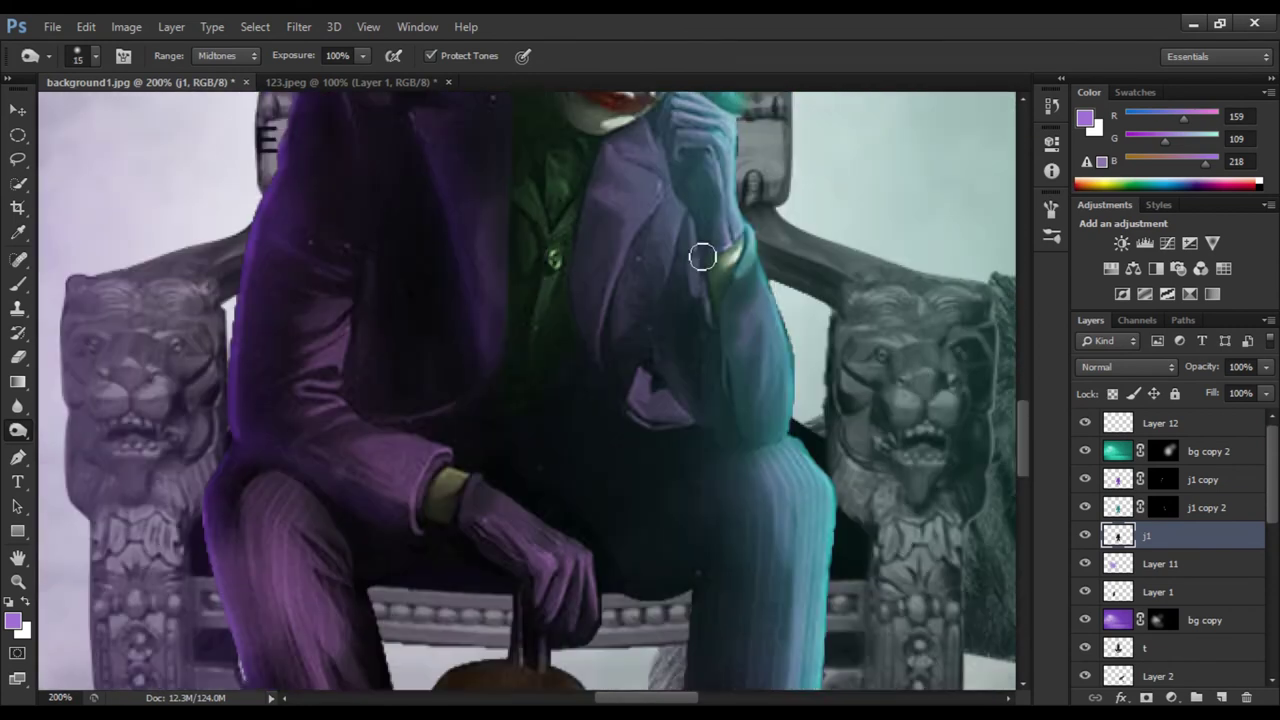
pyautogui.scroll(2, 503, 457)
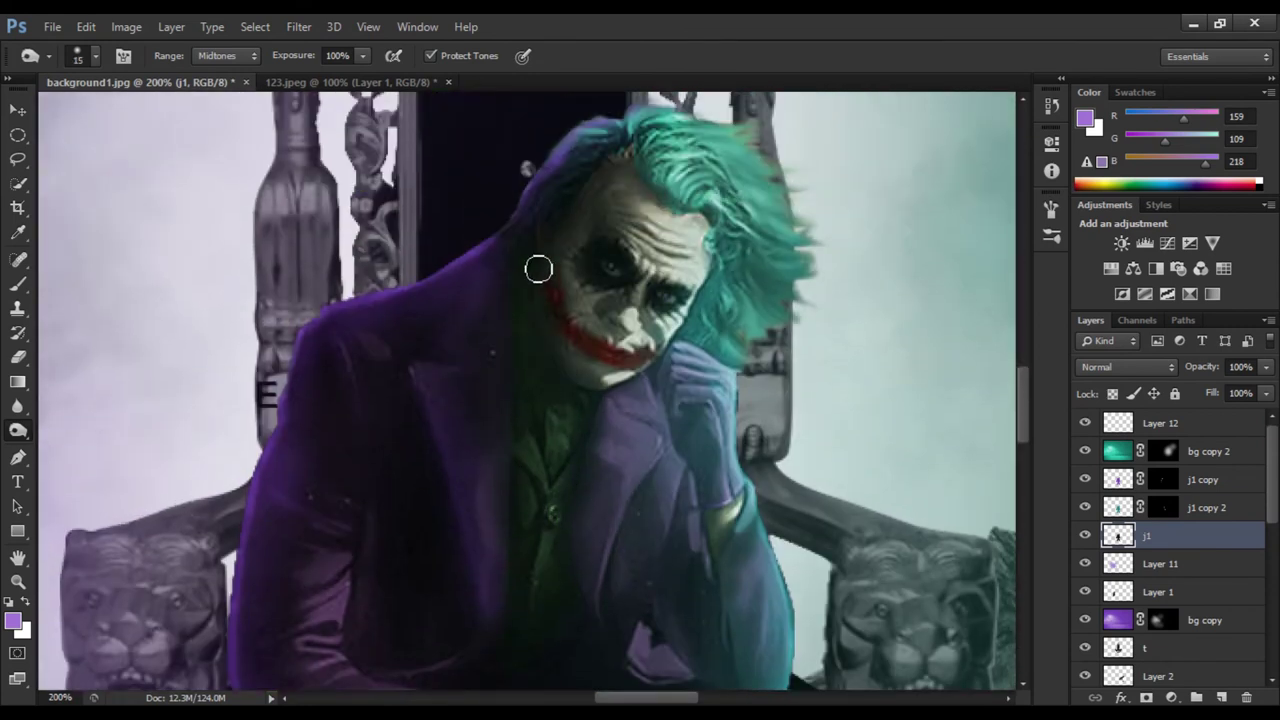
pyautogui.scroll(-2, 380, 369)
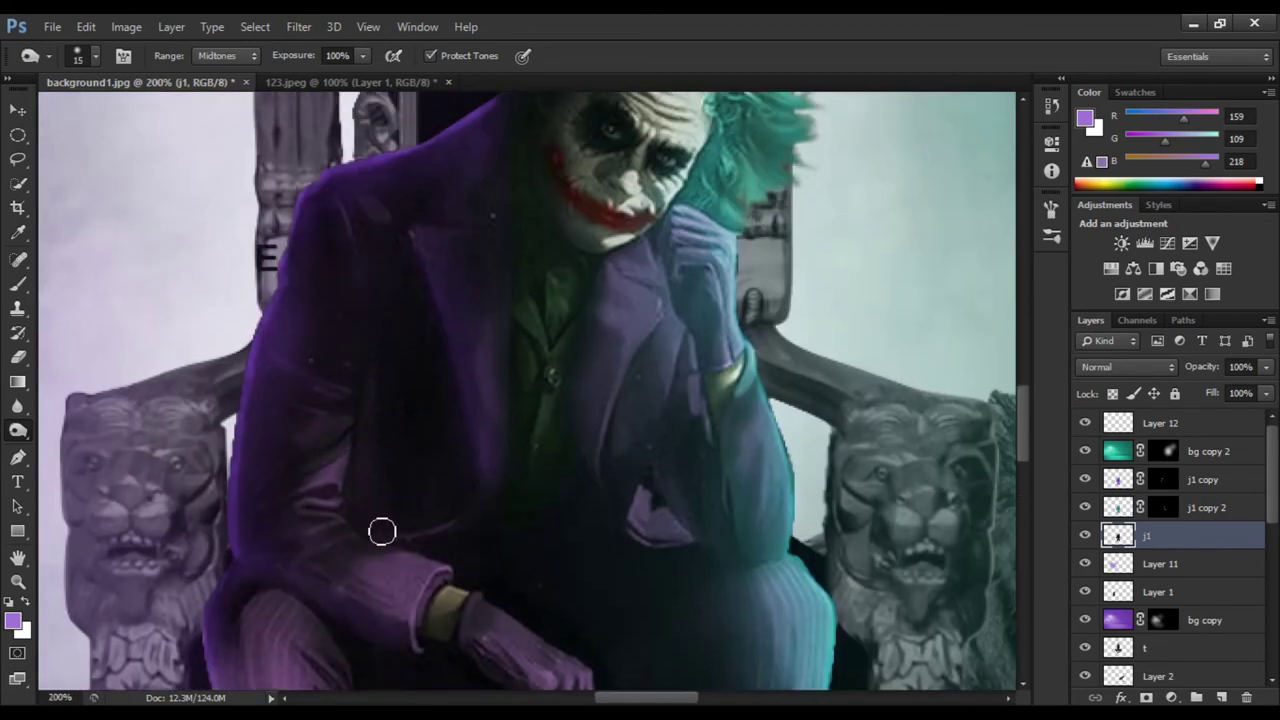
pyautogui.scroll(-2, 380, 531)
pyautogui.hotkey('ctrl', '-')
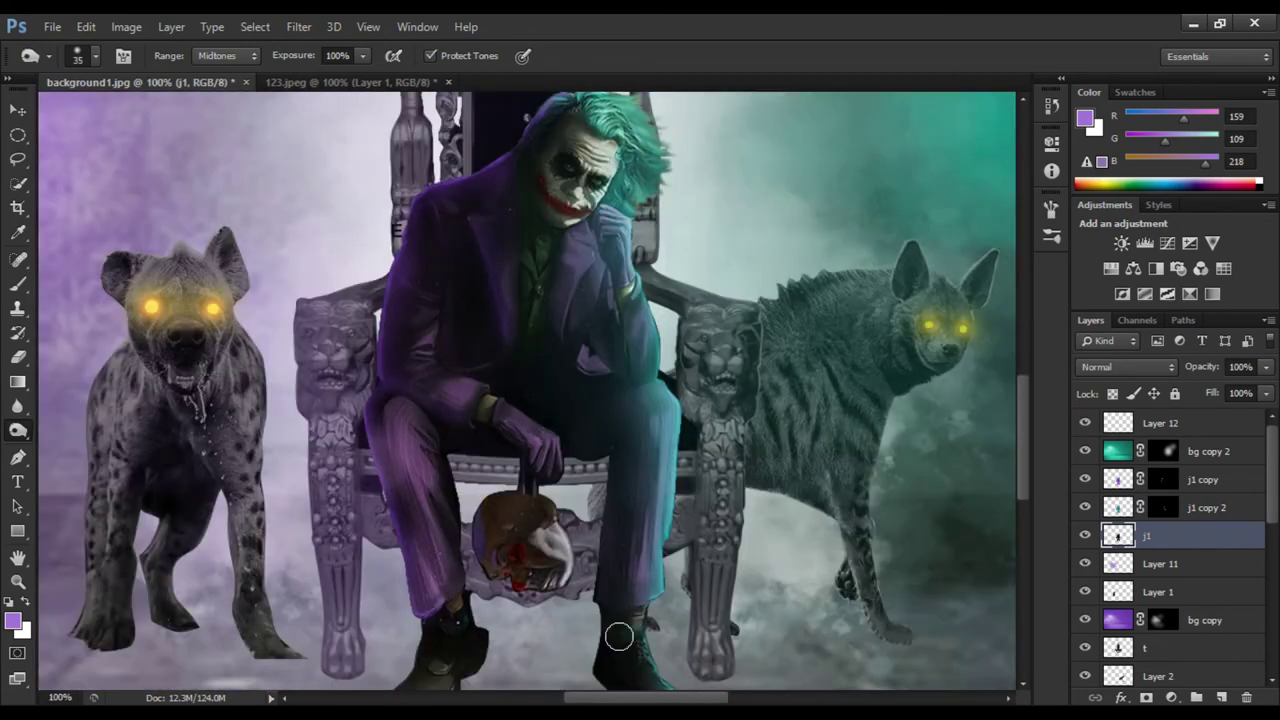
pyautogui.scroll(-1, 618, 636)
pyautogui.hotkey('ctrl', '-')
# Refine the dodging on the skull, hands and face, checking against the whole scene
pyautogui.hotkey('ctrl', '+')
pyautogui.hotkey('ctrl', '+')
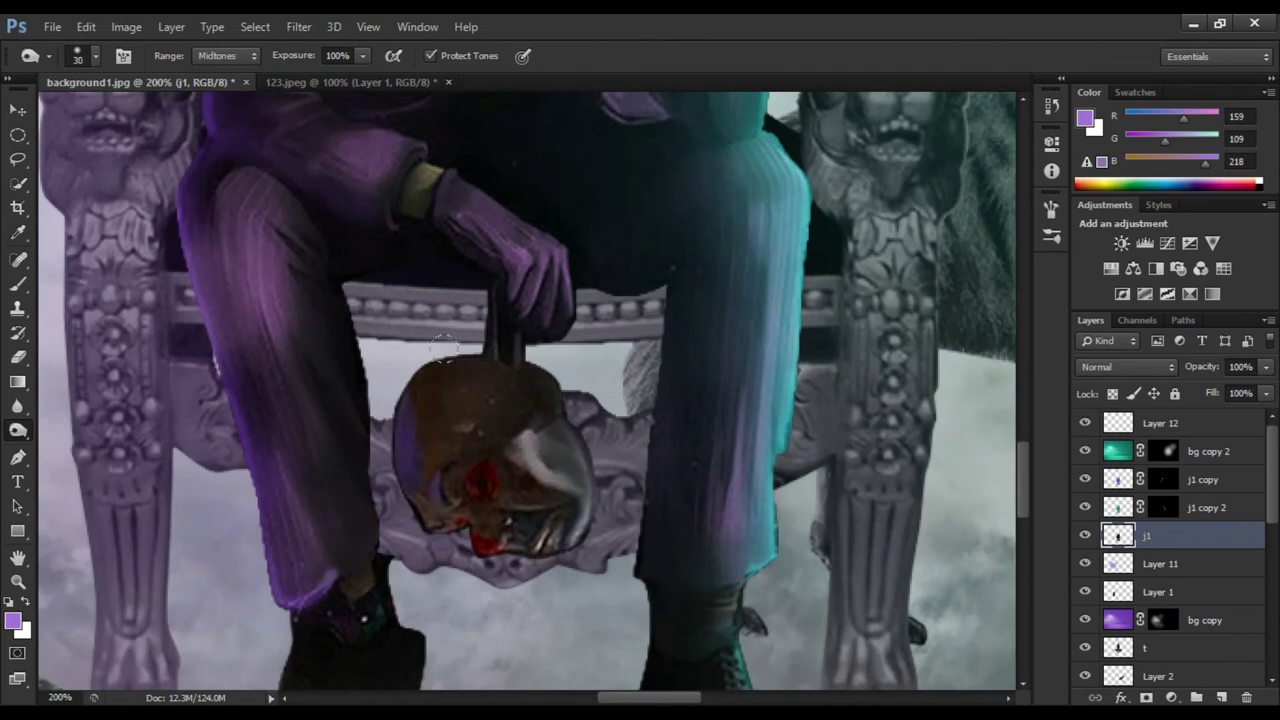
pyautogui.scroll(5, 548, 333)
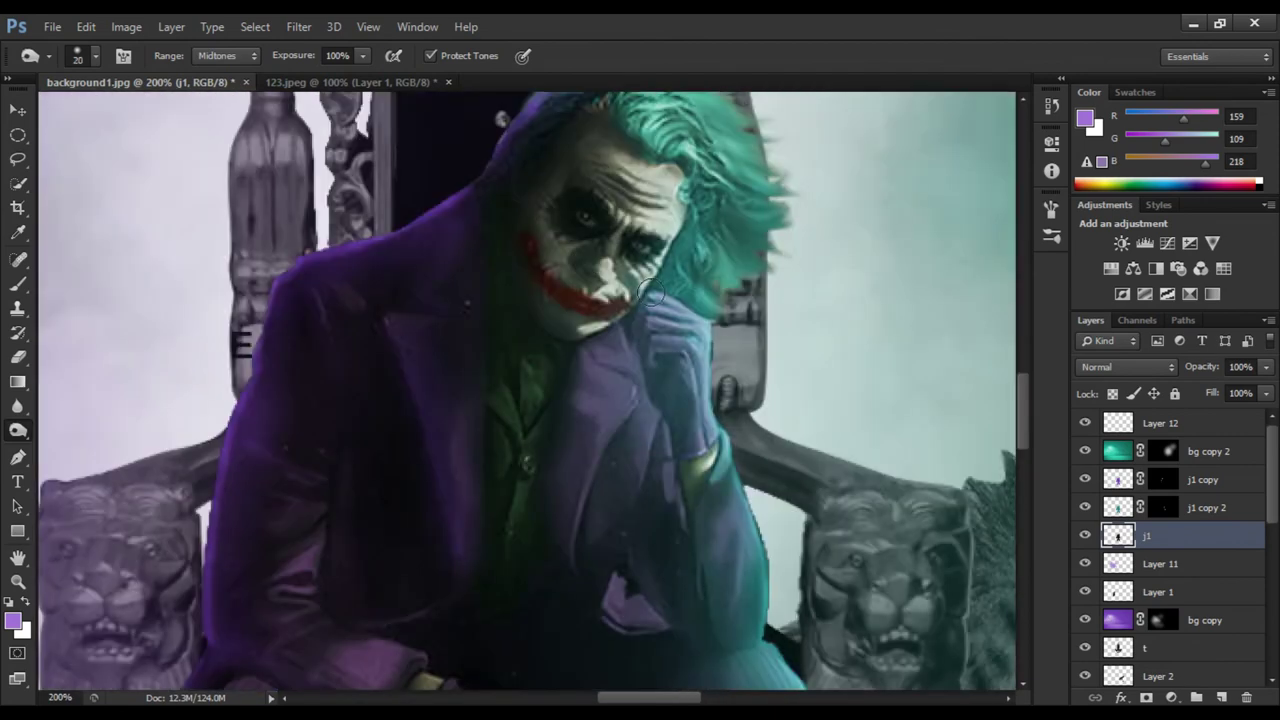
pyautogui.hotkey('ctrl', '-')
pyautogui.hotkey('ctrl', '-')
pyautogui.hotkey('ctrl', '+')
pyautogui.hotkey('ctrl', '+')
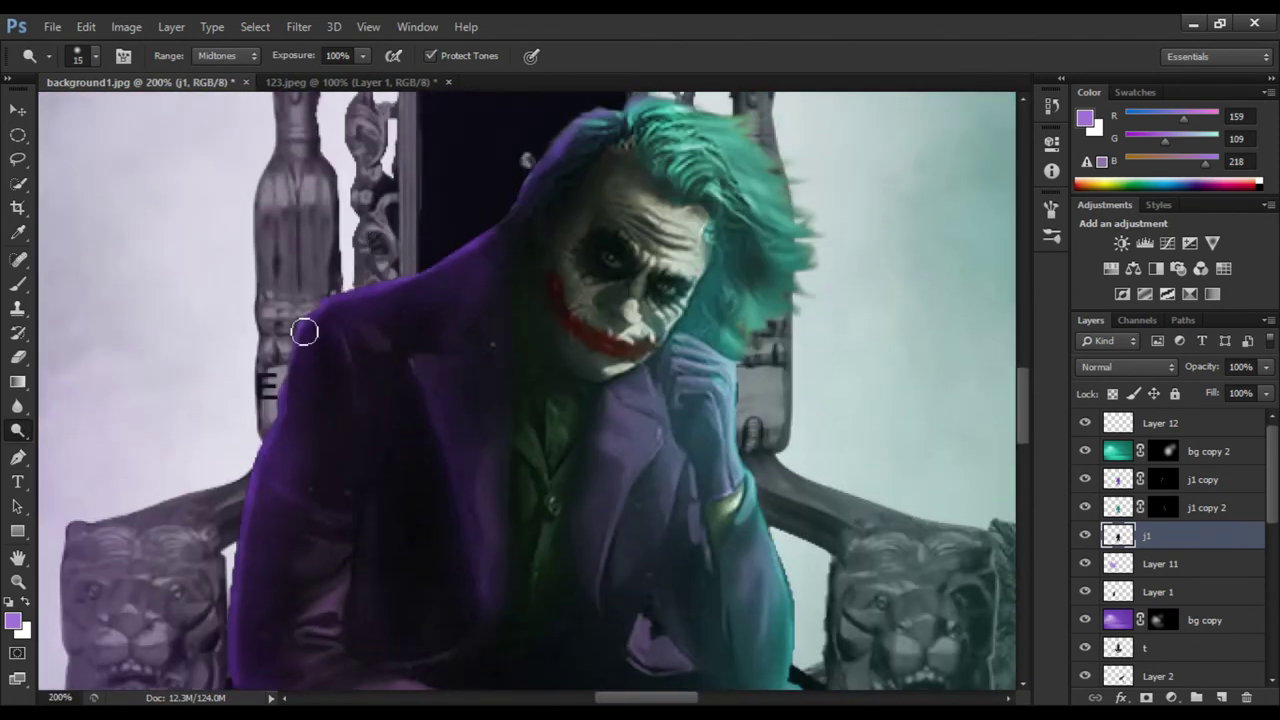
pyautogui.scroll(1, 305, 331)
pyautogui.scroll(-2, 739, 332)
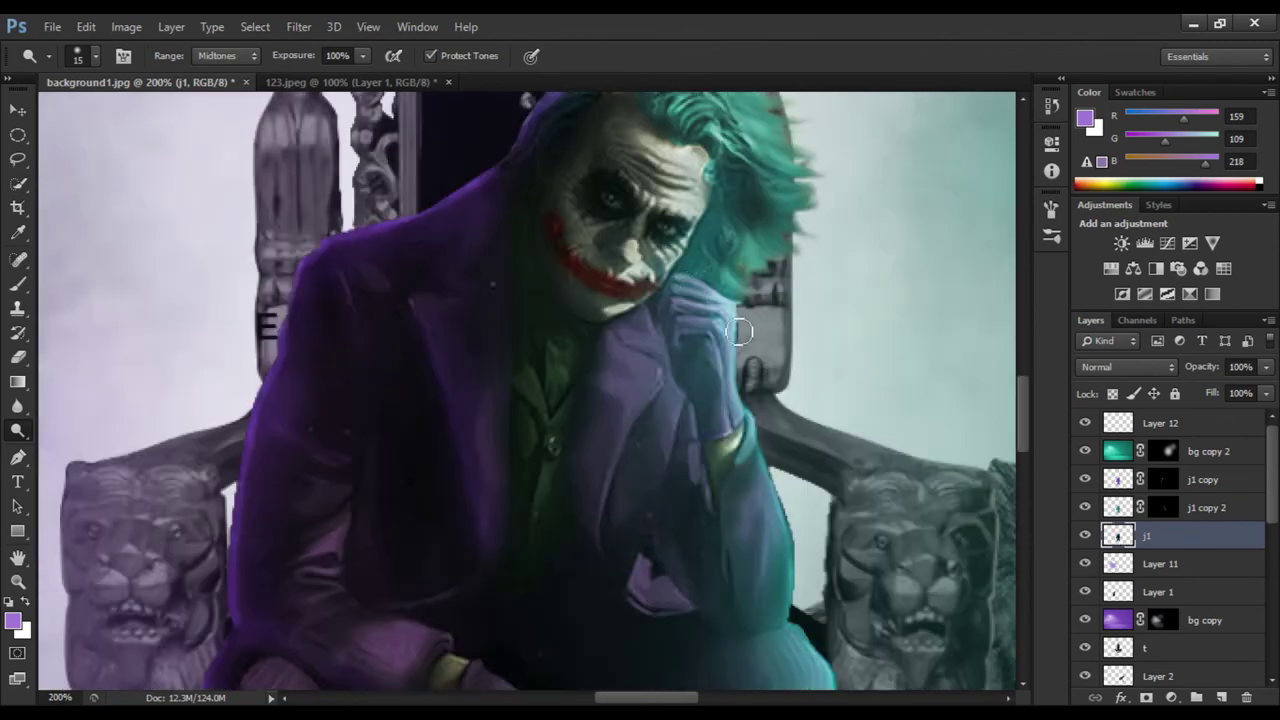
pyautogui.scroll(-2, 808, 573)
pyautogui.scroll(-2, 760, 489)
pyautogui.hotkey('ctrl', '-')
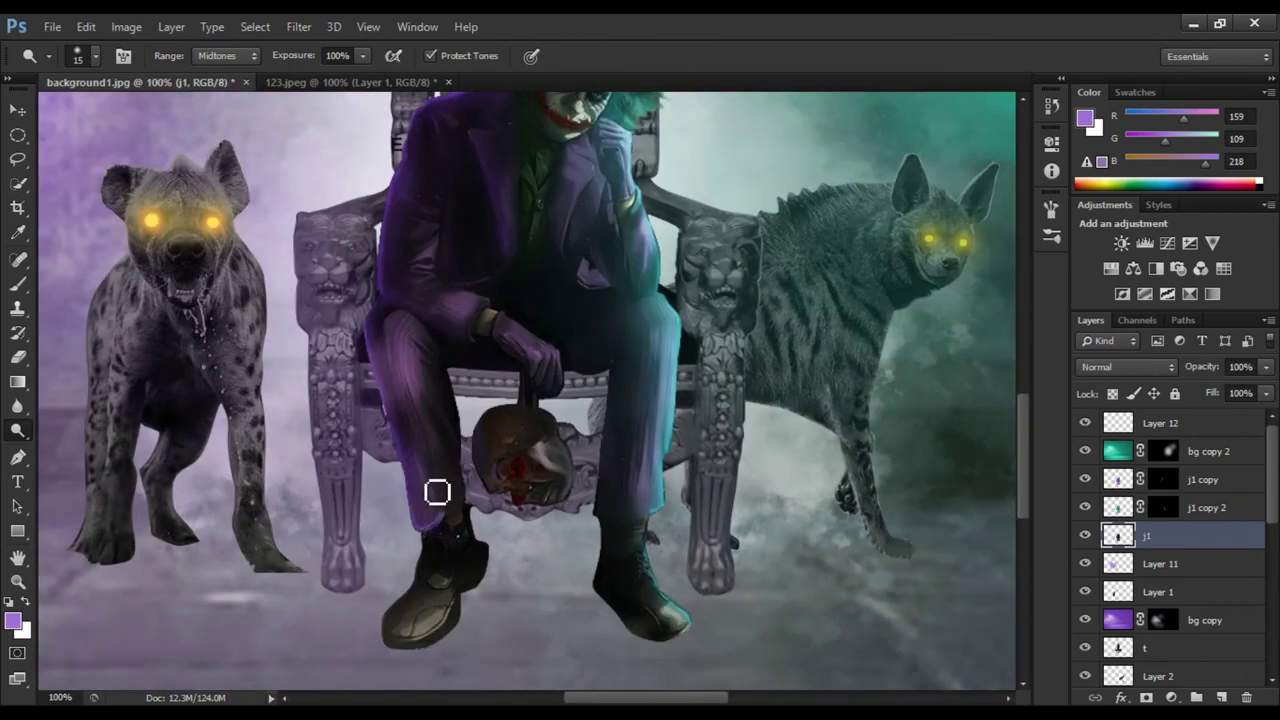
pyautogui.scroll(1, 437, 491)
pyautogui.scroll(1, 273, 600)
pyautogui.hotkey('ctrl', '-')
# Dodge broad strokes across the silver throne with an enlarged brush
pyautogui.hotkey('alt', '[')
pyautogui.hotkey('alt', '[')
pyautogui.hotkey('alt', '[')
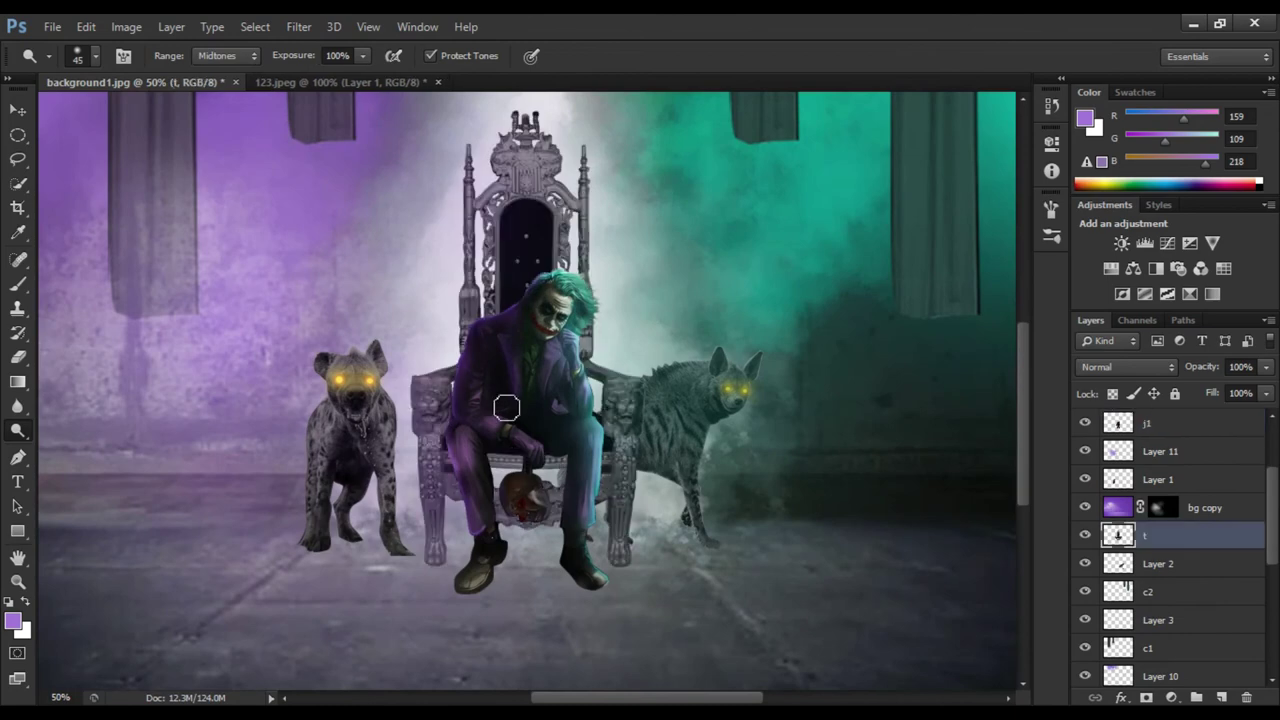
pyautogui.hotkey('alt', '[')
pyautogui.scroll(3, 495, 222)
pyautogui.press(']')
pyautogui.press(']')
pyautogui.press(']')
pyautogui.press(']')
pyautogui.press(']')
pyautogui.press(']')
pyautogui.moveTo(413, 342)
pyautogui.mouseDown()
pyautogui.moveTo(470, 450)
pyautogui.moveTo(640, 420)
pyautogui.mouseUp()
pyautogui.scroll(-1, 657, 457)
pyautogui.scroll(1, 657, 457)
pyautogui.moveTo(750, 440); pyautogui.dragTo(340, 500)
pyautogui.hotkey('ctrl', '-')
pyautogui.hotkey('ctrl', '-')
pyautogui.hotkey('ctrl', '-')
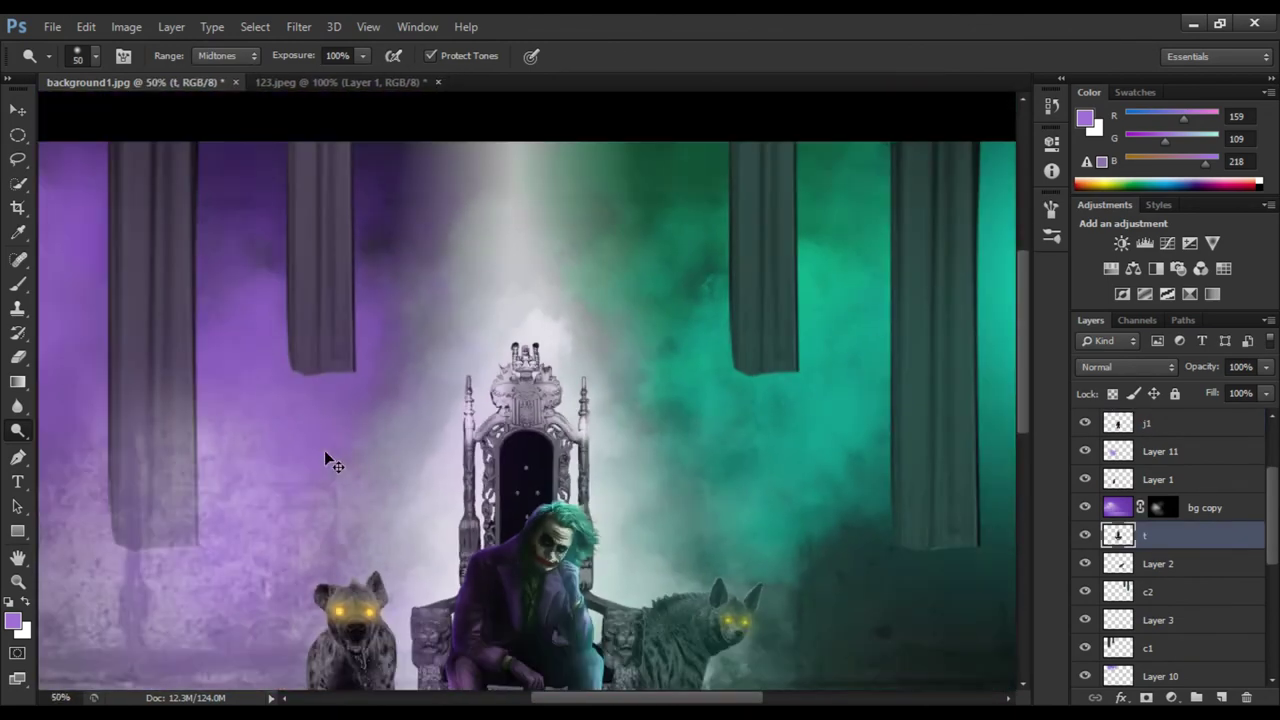
pyautogui.hotkey('ctrl', '=')
pyautogui.hotkey('ctrl', '=')
pyautogui.hotkey('ctrl', '=')
# Dodge finer throne details and the throne leg, resizing the brush
pyautogui.press('[')
pyautogui.press('[')
pyautogui.press('[')
pyautogui.scroll(-3, 260, 560)
pyautogui.scroll(-2, 250, 470)
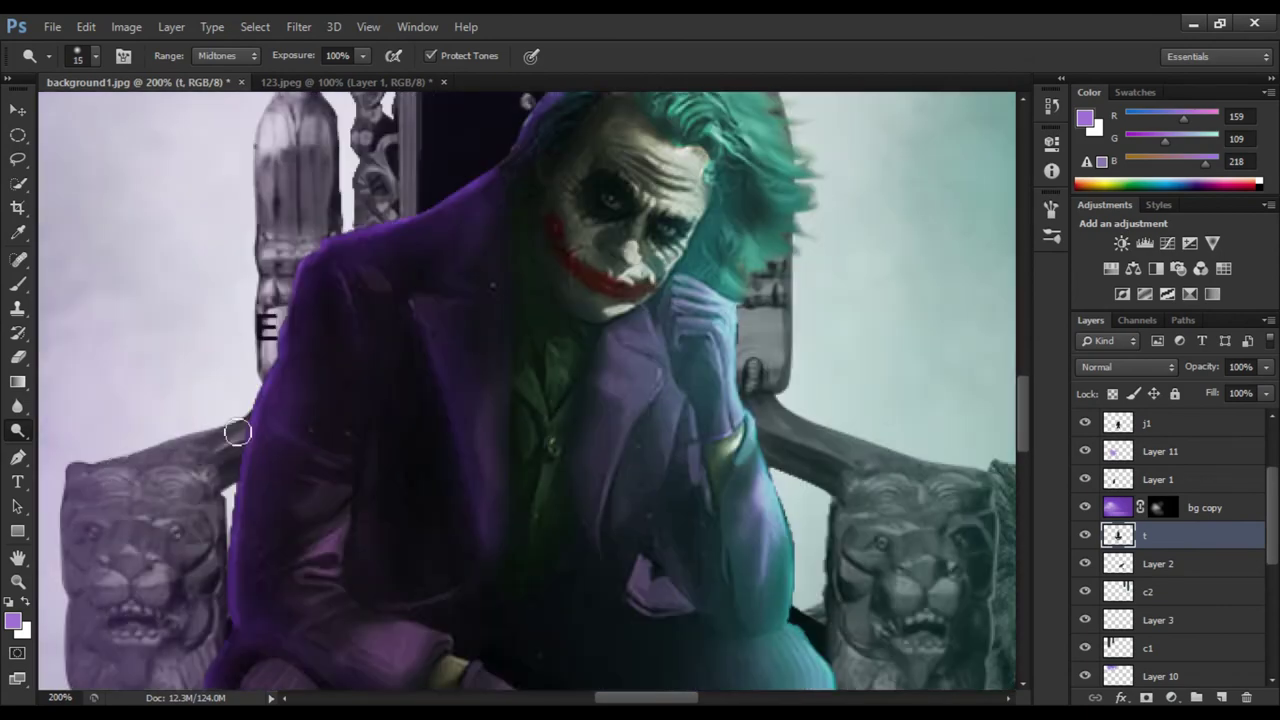
pyautogui.scroll(2, 512, 383)
pyautogui.press(']')
pyautogui.press(']')
pyautogui.press(']')
pyautogui.scroll(-2, 521, 604)
pyautogui.scroll(-2, 530, 615)
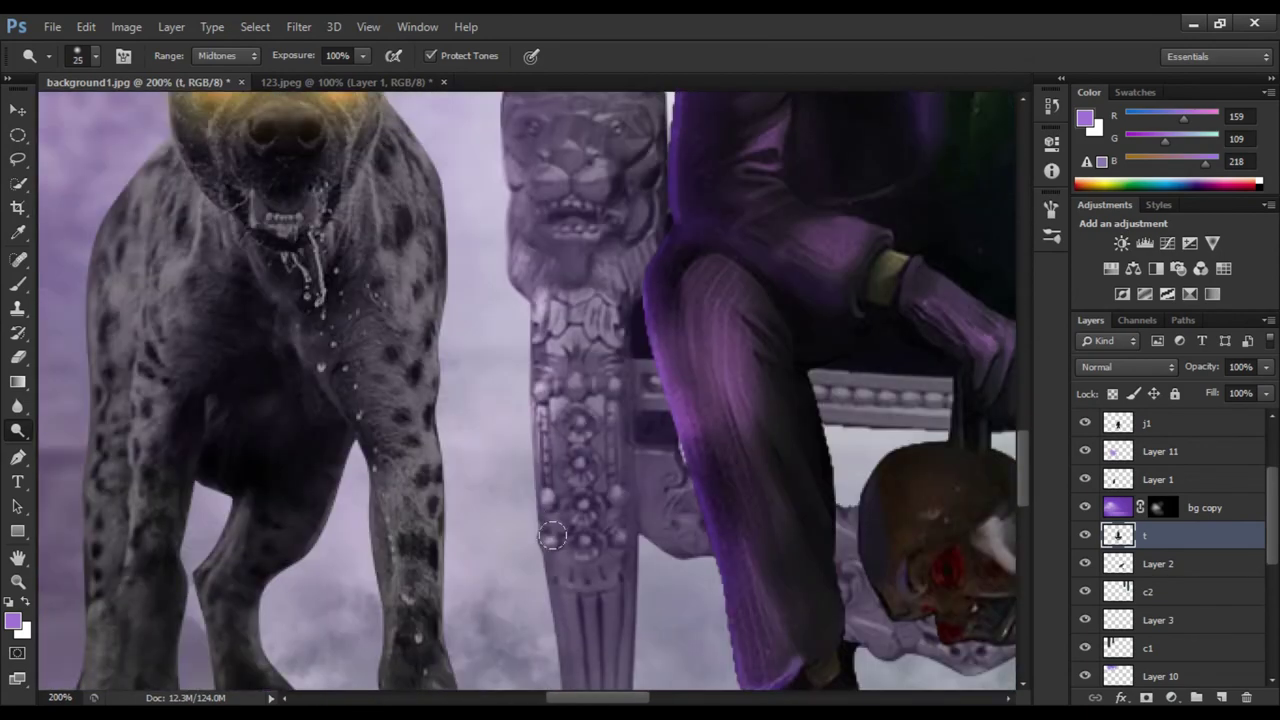
pyautogui.scroll(-2, 540, 625)
pyautogui.scroll(1, 548, 633)
# Brighten the throne crest and right side with the Dodge tool at 50% exposure
pyautogui.hotkey('ctrl', '=')
pyautogui.scroll(5, 548, 636)
pyautogui.press('[')
pyautogui.press('[')
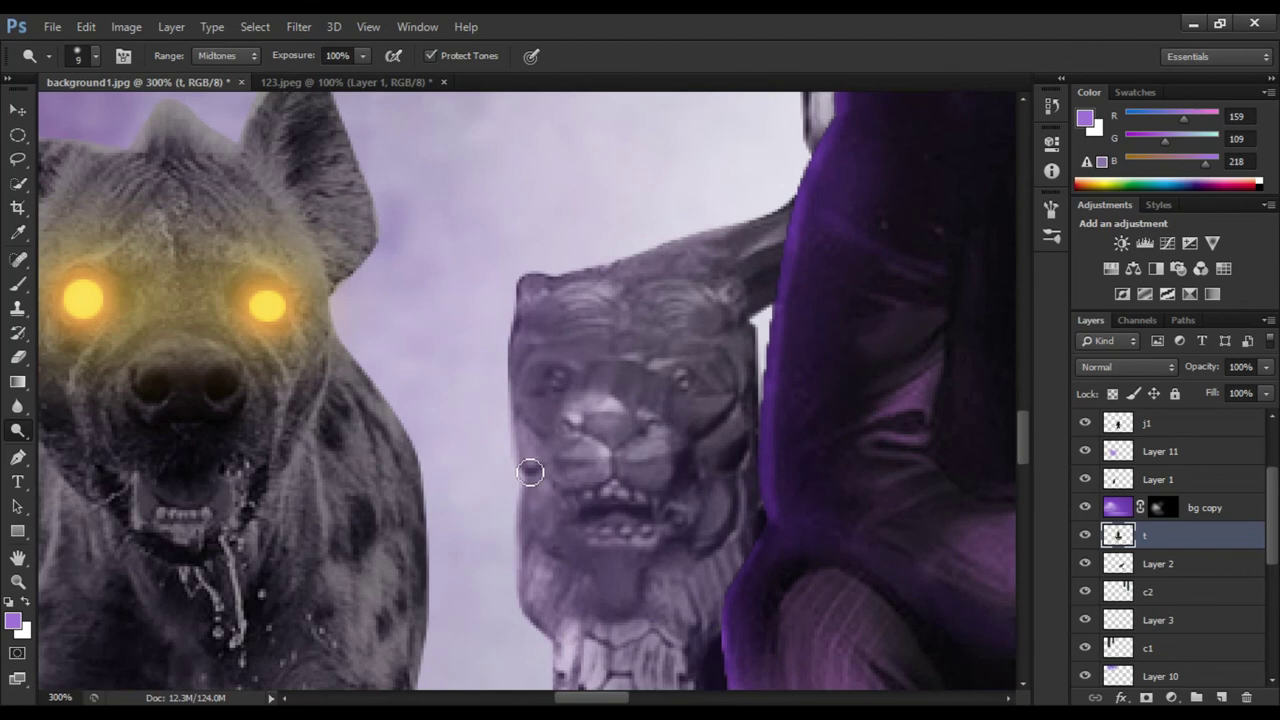
pyautogui.press('[')
pyautogui.scroll(5, 644, 322)
pyautogui.scroll(-2, 700, 320)
pyautogui.press('5')
pyautogui.moveTo(762, 230)
pyautogui.mouseDown()
pyautogui.moveTo(876, 200)
pyautogui.moveTo(878, 405)
pyautogui.mouseUp()
pyautogui.scroll(-2, 656, 477)
pyautogui.scroll(1, 650, 500)
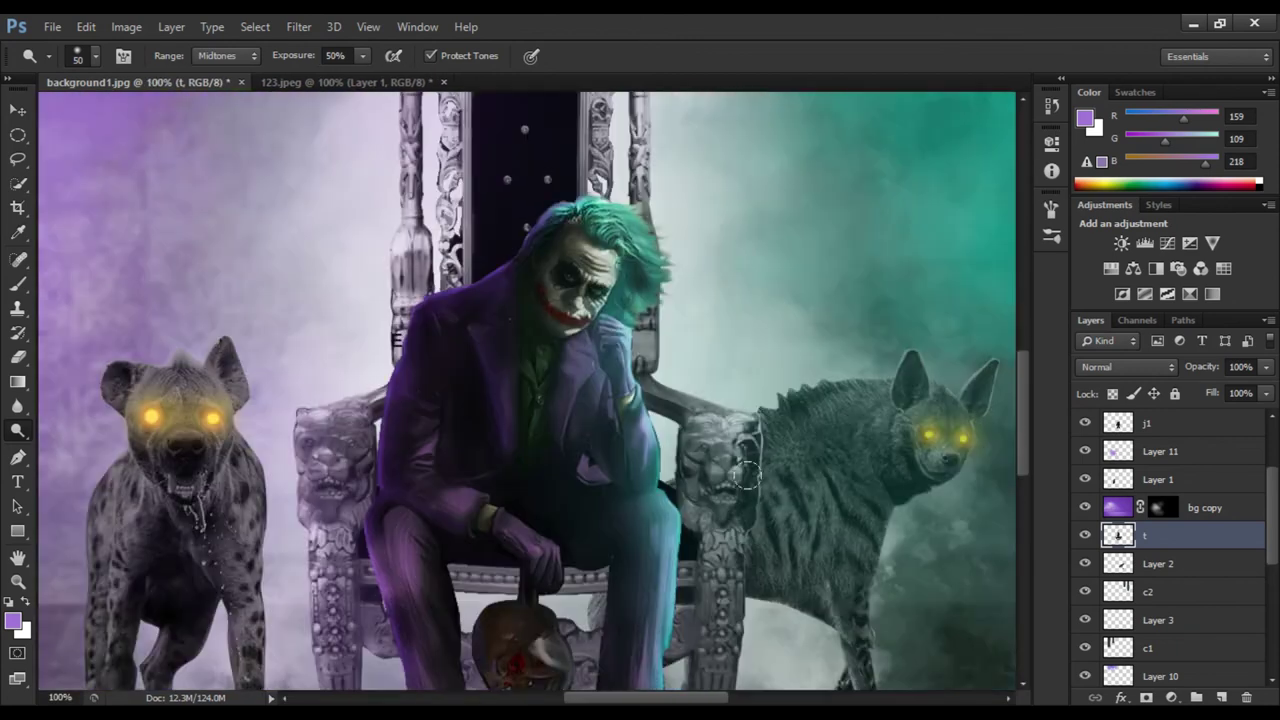
pyautogui.scroll(-1, 642, 540)
pyautogui.scroll(2, 642, 540)
# Dodge highlights onto the left spotted hyena's ears, head and legs with a smaller brush
pyautogui.hotkey('alt', '[')
pyautogui.scroll(1, 705, 447)
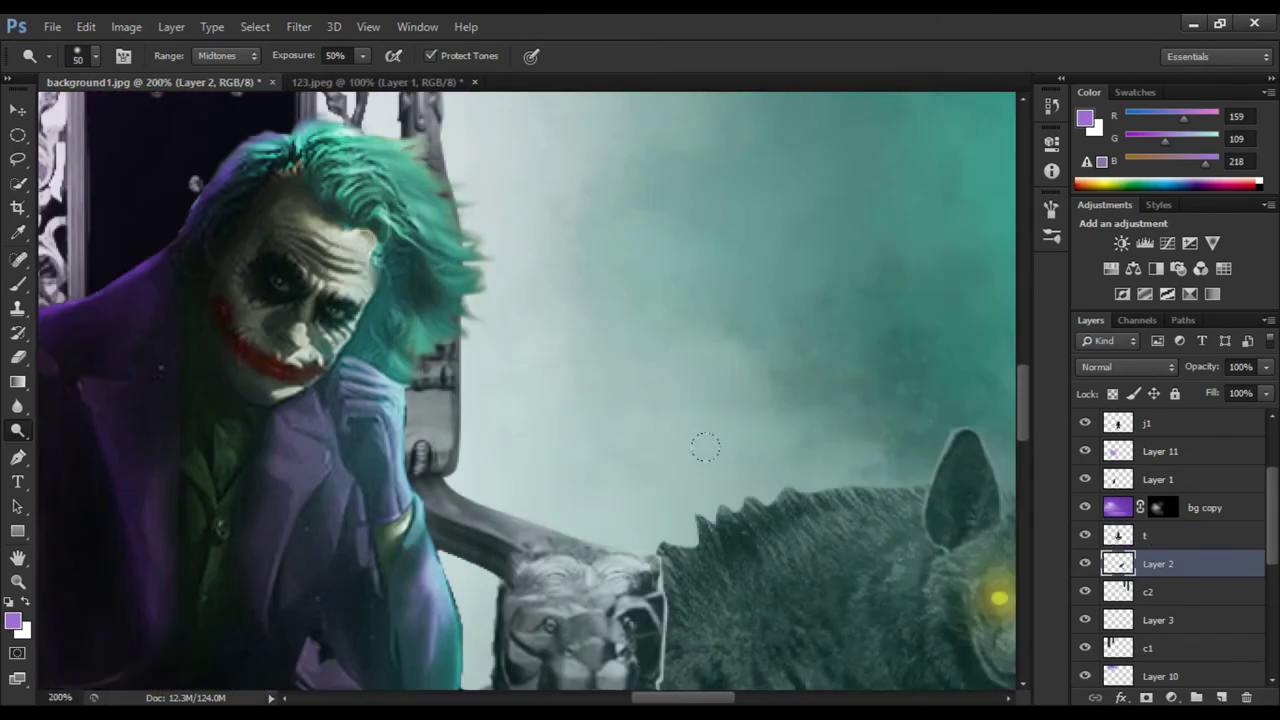
pyautogui.scroll(-3, 708, 524)
pyautogui.scroll(3, 651, 452)
pyautogui.press('[')
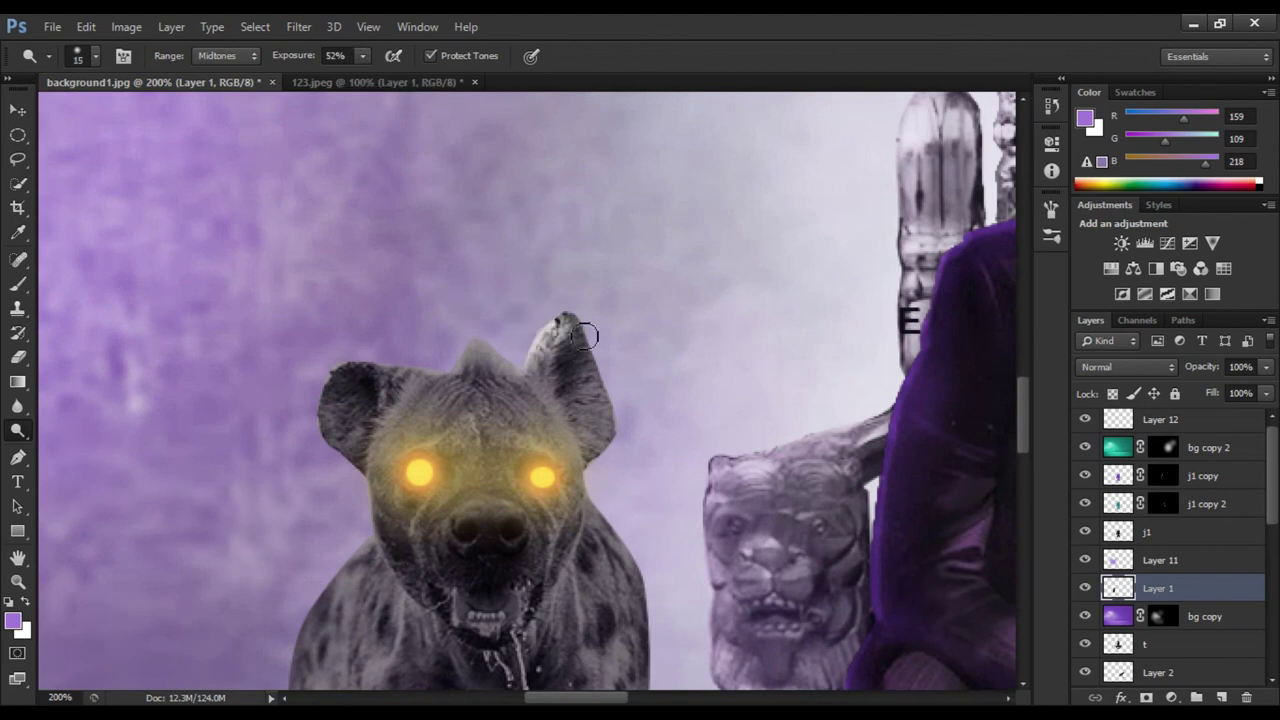
pyautogui.scroll(-2, 590, 415)
pyautogui.scroll(-3, 620, 400)
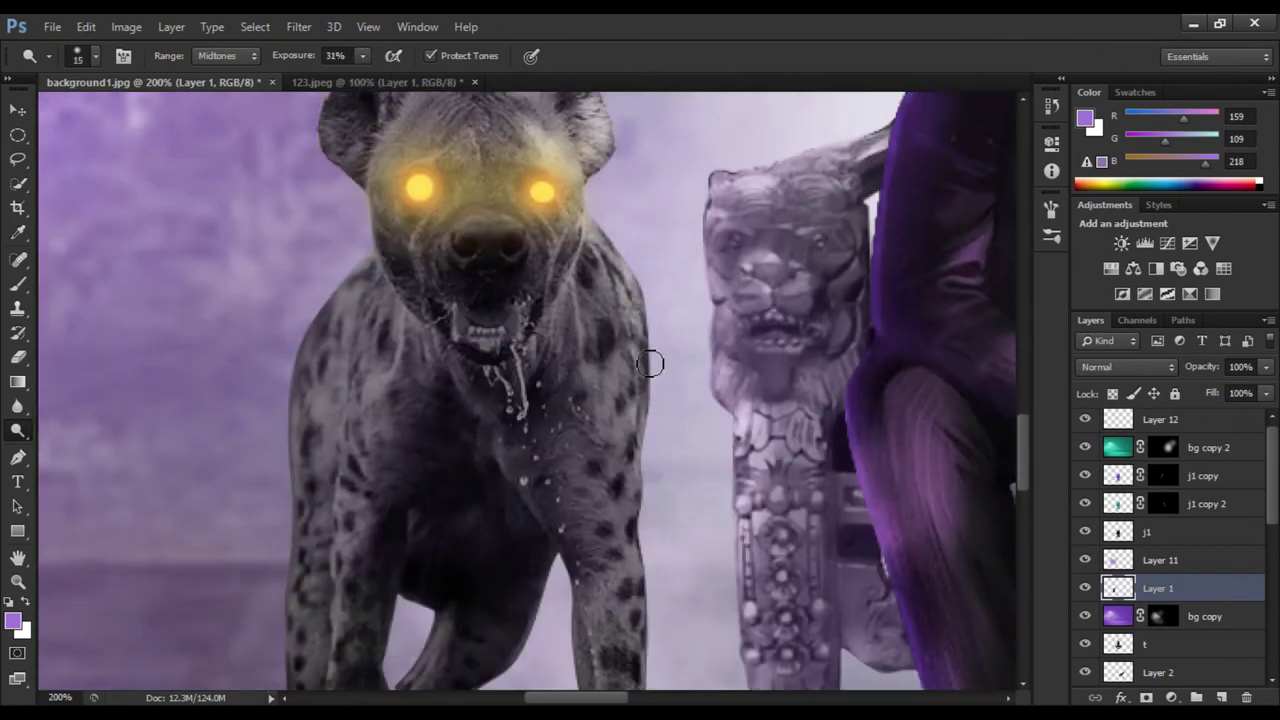
pyautogui.scroll(-1, 643, 363)
pyautogui.hotkey('ctrl', '-')
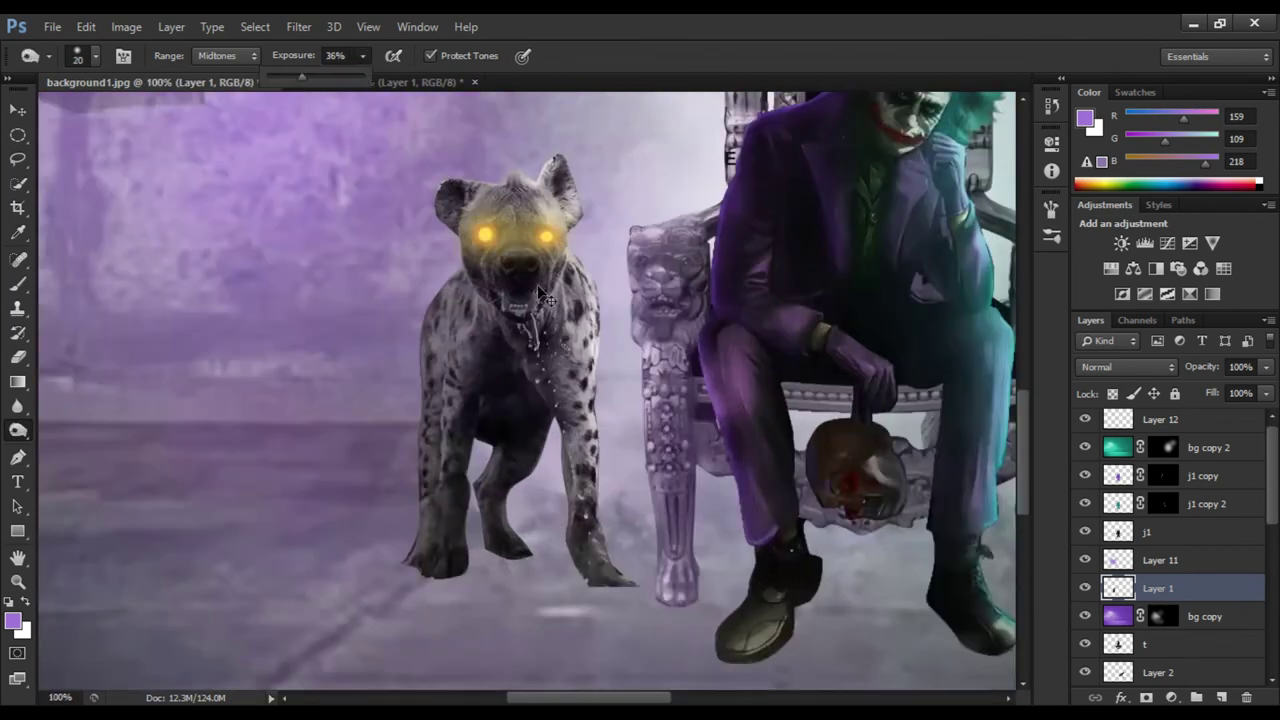
pyautogui.scroll(1, 430, 345)
pyautogui.scroll(-5, 440, 320)
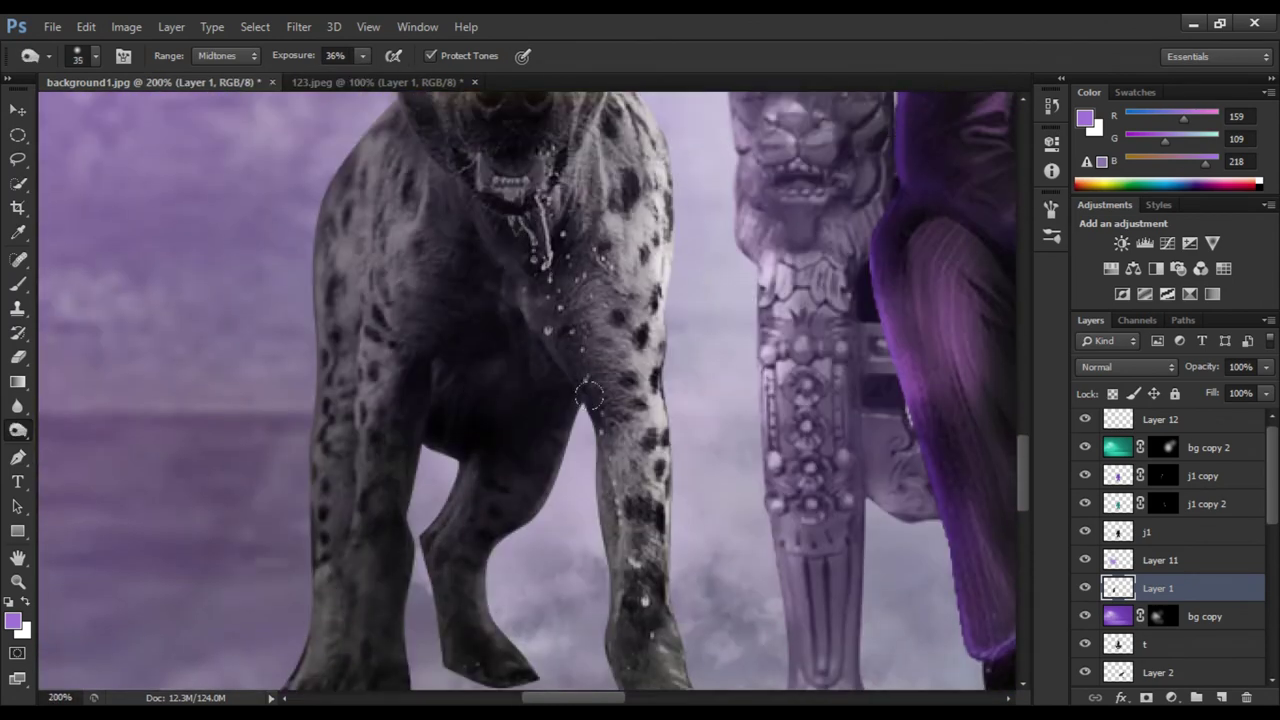
pyautogui.scroll(3, 452, 280)
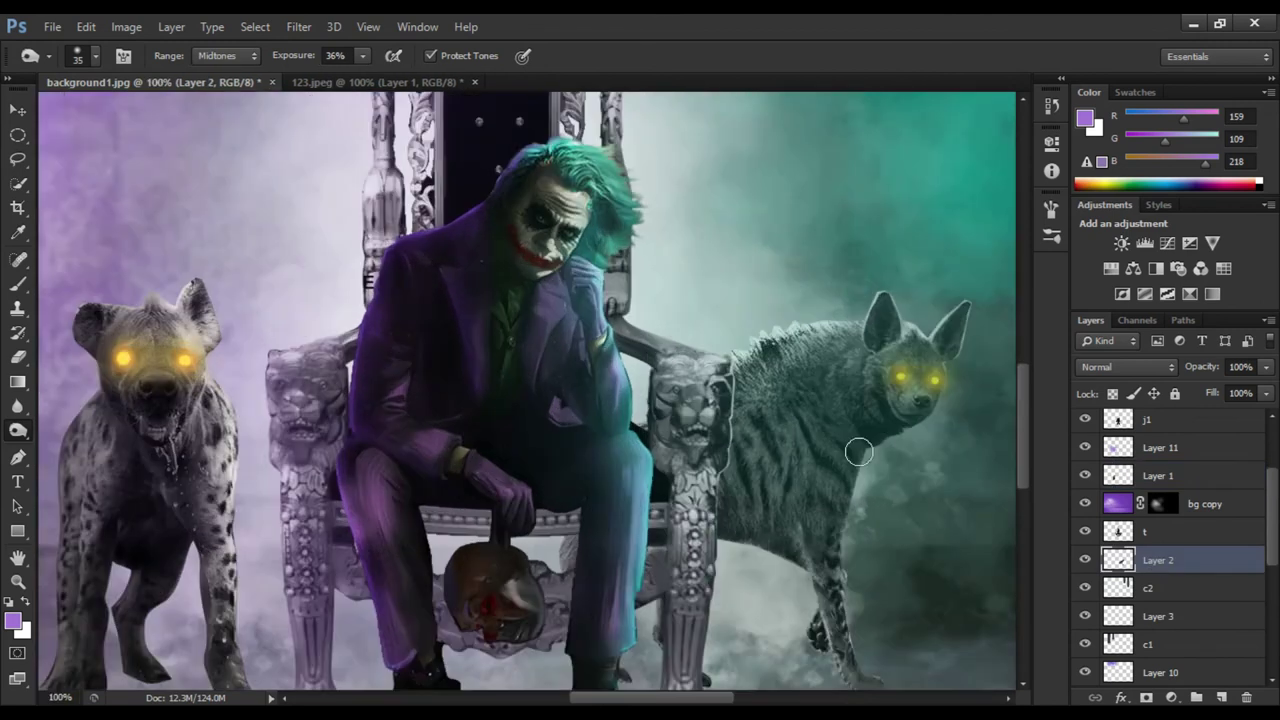
# Duplicate the hyena layer, darken the copy into a black silhouette, and move it toward the floor
pyautogui.hotkey('ctrl', '-')
pyautogui.hotkey('ctrl', '-')
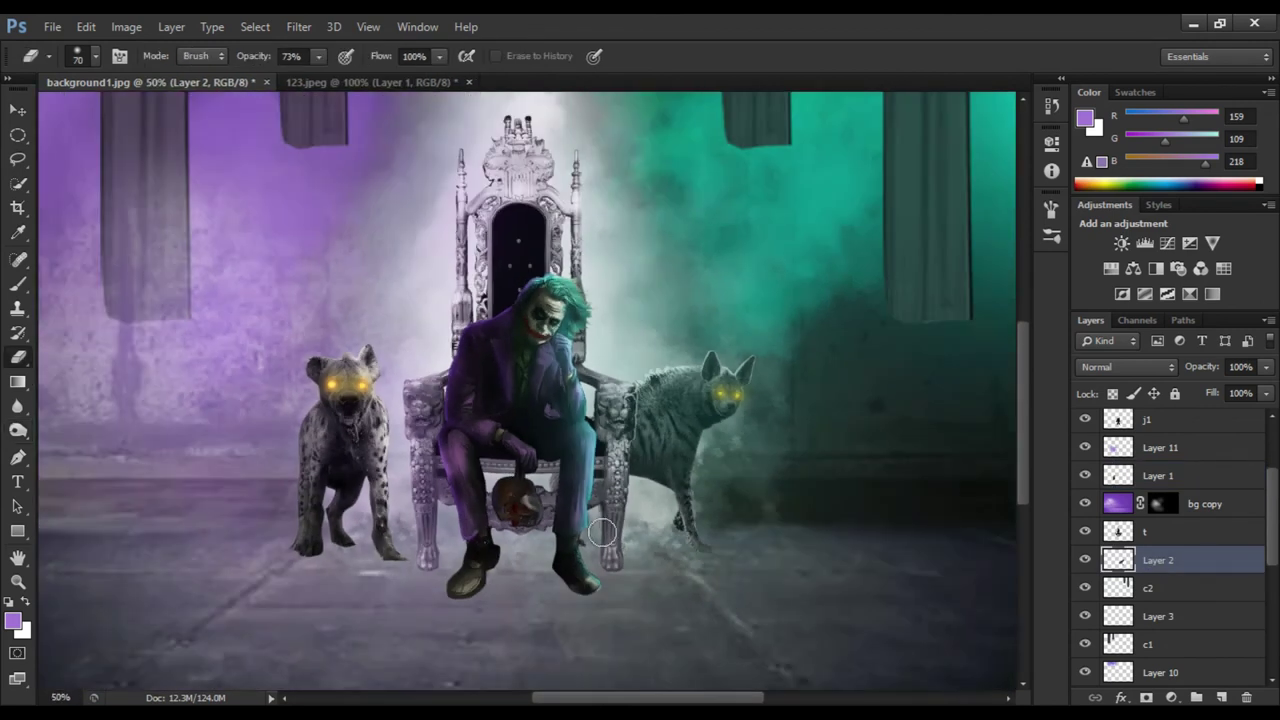
pyautogui.click(18, 110)
pyautogui.hotkey('ctrl', 'u')
pyautogui.moveTo(994, 417); pyautogui.dragTo(908, 417)
pyautogui.press('Return')
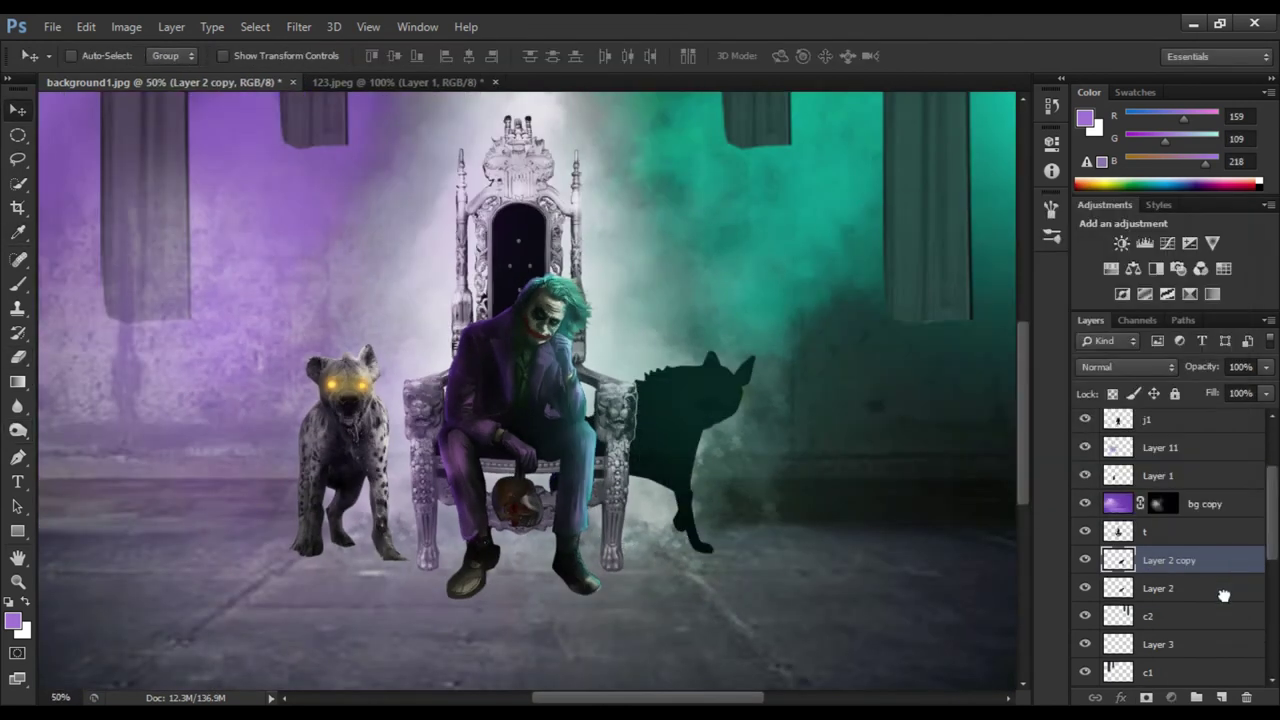
pyautogui.moveTo(686, 457); pyautogui.dragTo(684, 680)
# Warp the silhouette flat across the floor and fade it to about 21% opacity
pyautogui.hotkey('ctrl', 't')
pyautogui.rightClick(663, 246)
pyautogui.click(700, 386)
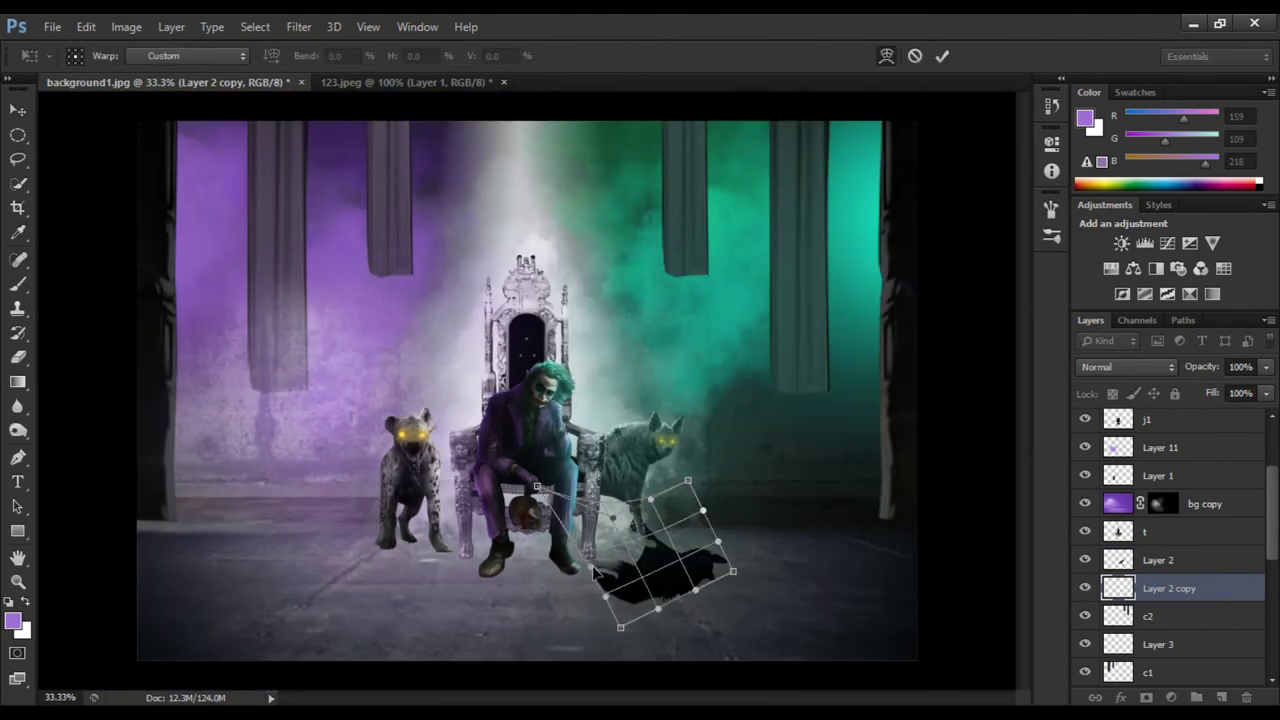
pyautogui.hotkey('ctrl', '+')
pyautogui.moveTo(678, 622); pyautogui.dragTo(870, 480)
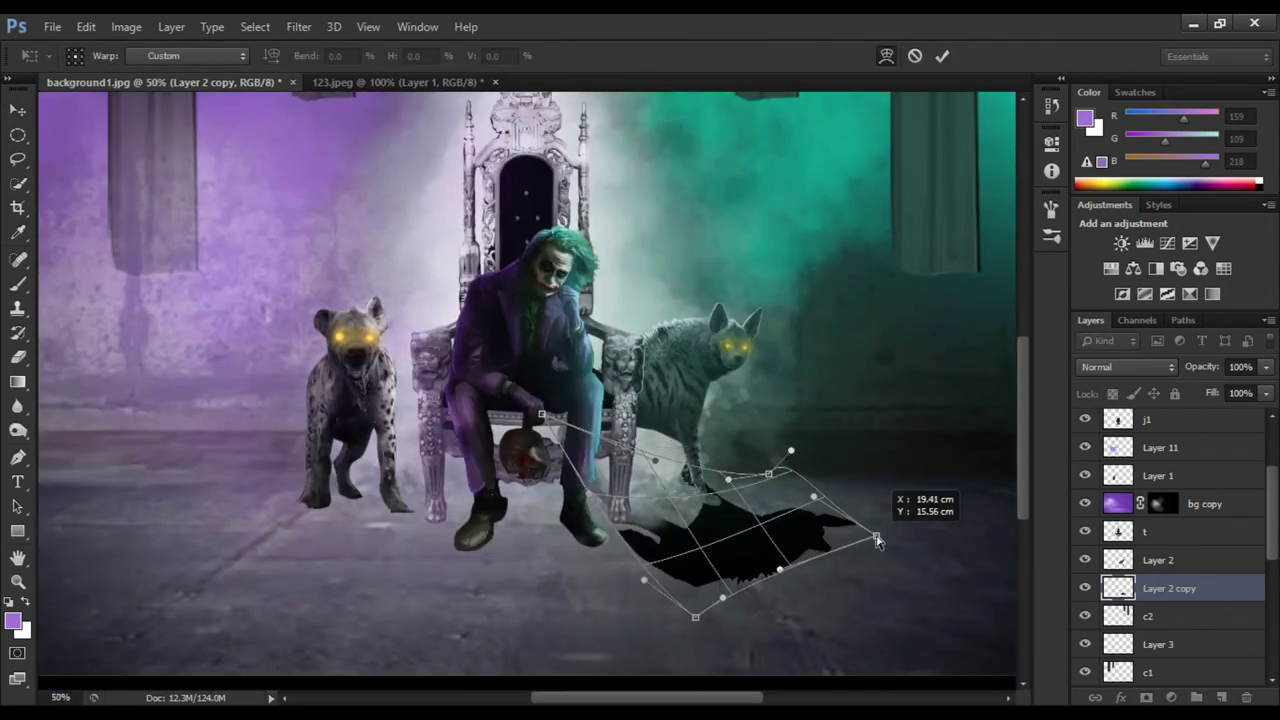
pyautogui.press('Return')
pyautogui.click(1266, 367)
pyautogui.moveTo(1260, 391); pyautogui.dragTo(1190, 391)
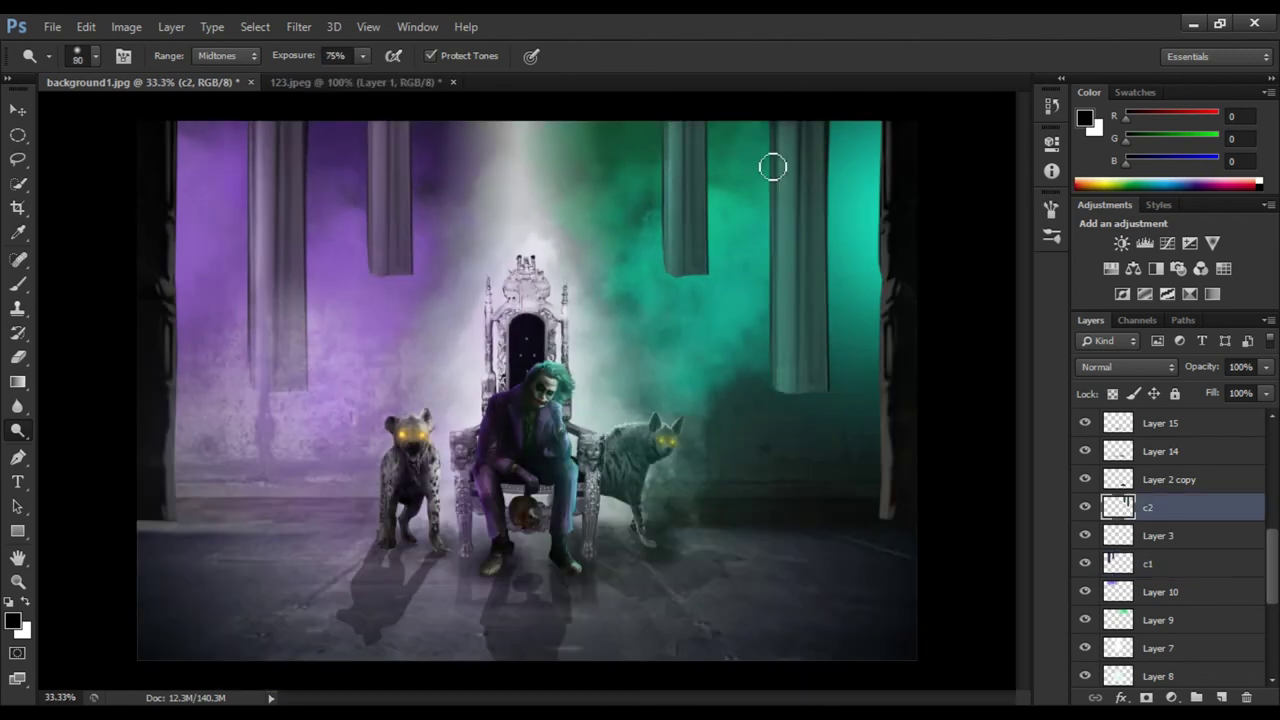
# Dodge the c1 curtain and the p1 and p2 pillar layers to brighten the curtains and pillar edge
pyautogui.click(1147, 563)
pyautogui.moveTo(405, 260); pyautogui.dragTo(411, 189)
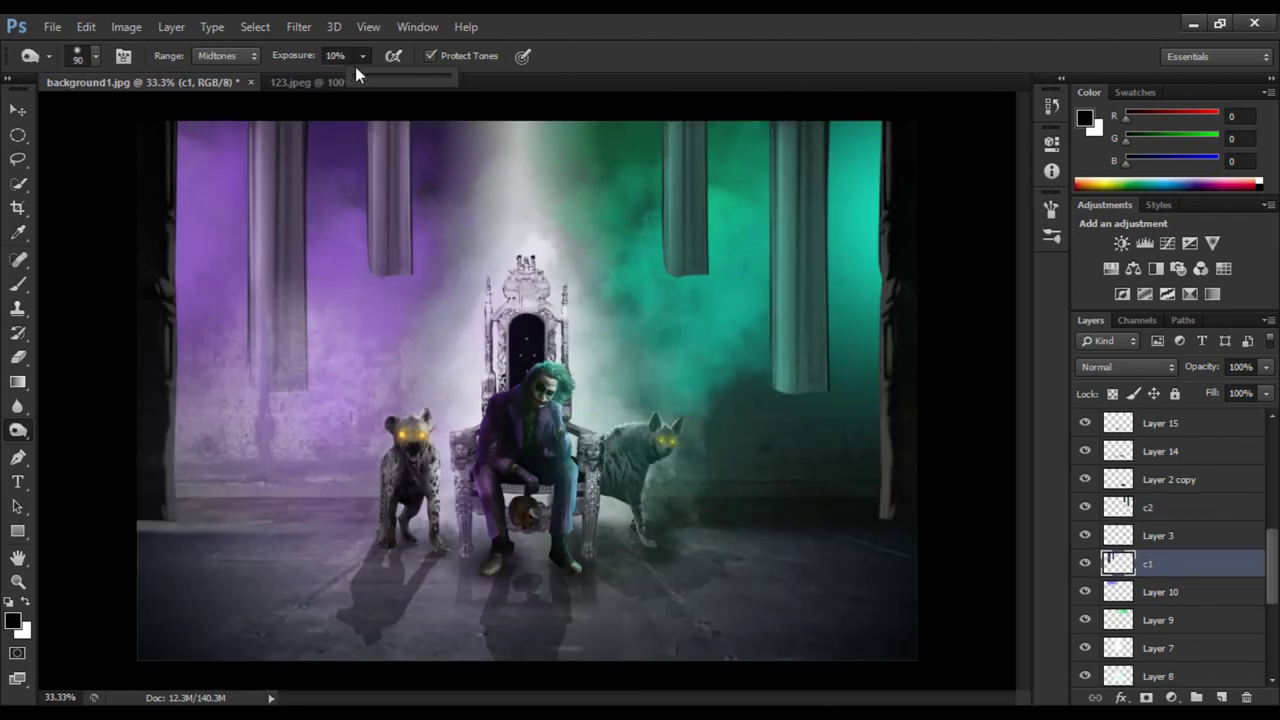
pyautogui.scroll(-8, 1170, 550)
pyautogui.click(1148, 532)
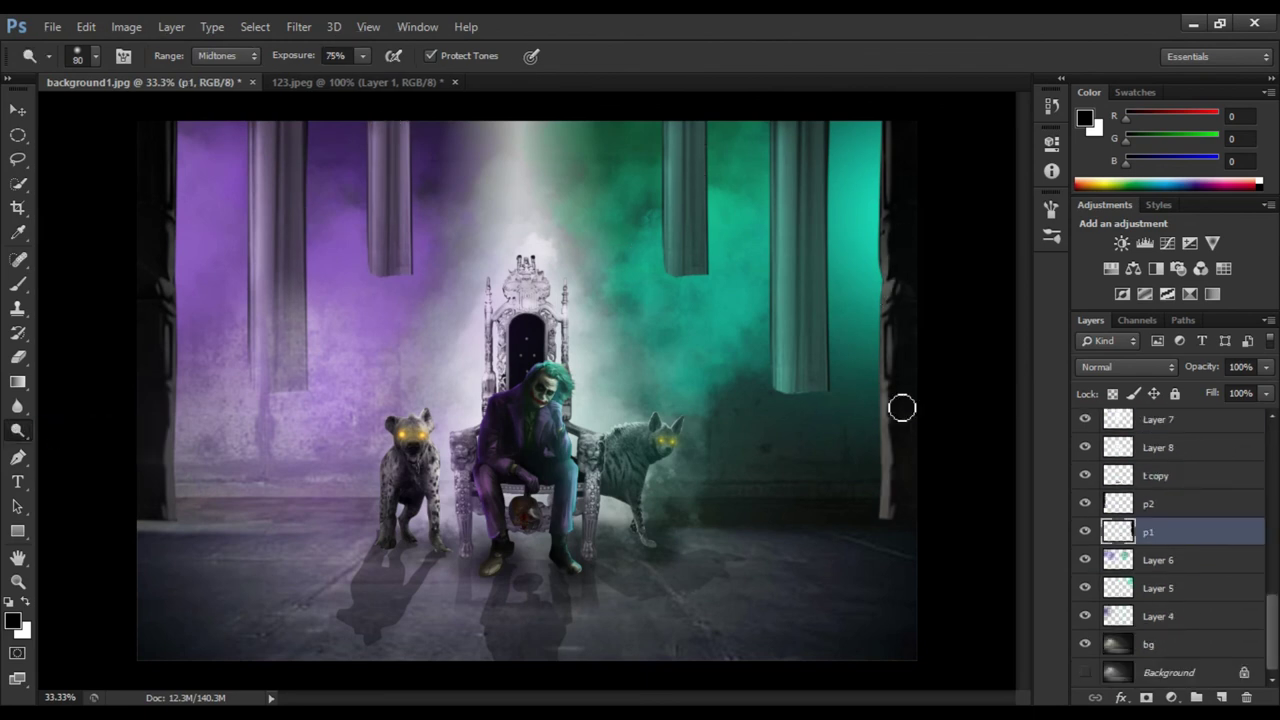
pyautogui.hotkey('alt', ']')
# Add an empty Layer 16 just above the bg layer
pyautogui.hotkey('alt', '[')
pyautogui.hotkey('ctrl', '+')
pyautogui.hotkey('ctrl', '-')
pyautogui.hotkey('alt', '[')
pyautogui.hotkey('alt', '[')
pyautogui.hotkey('alt', '[')
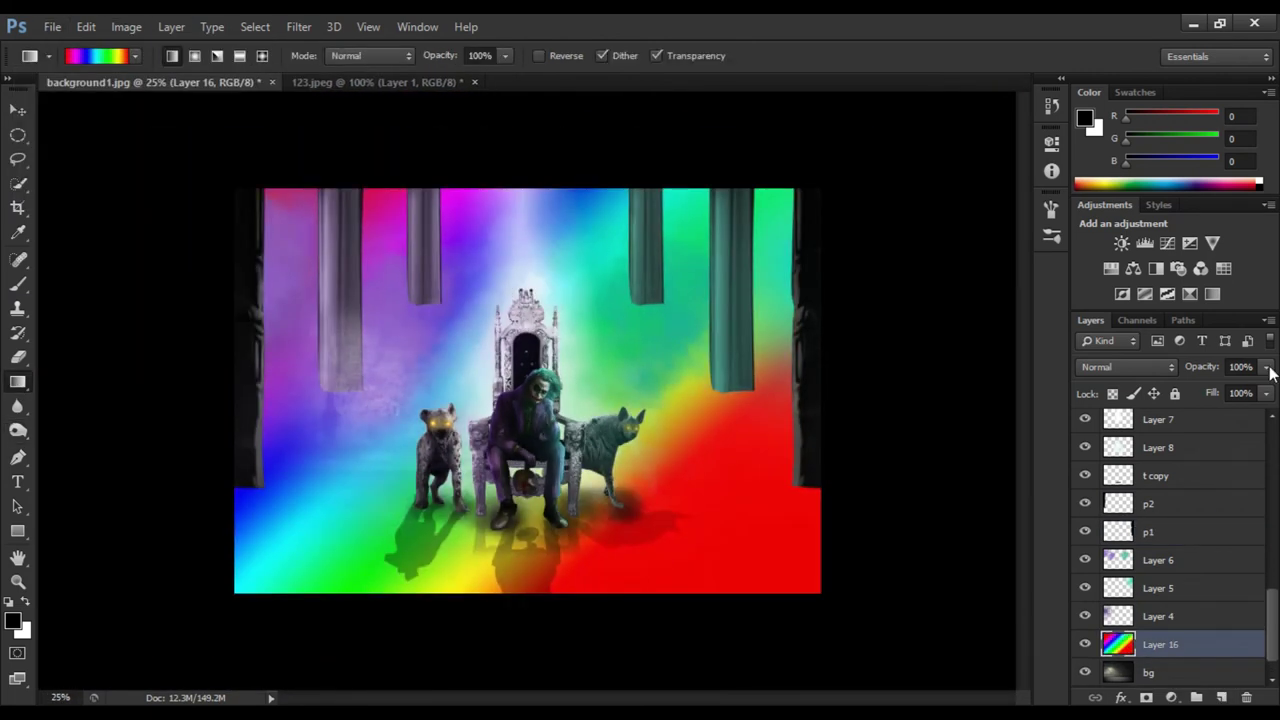
# Fill Layer 16 with a spectrum rainbow gradient faded to 11% opacity
pyautogui.moveTo(1268, 368); pyautogui.dragTo(1187, 393)
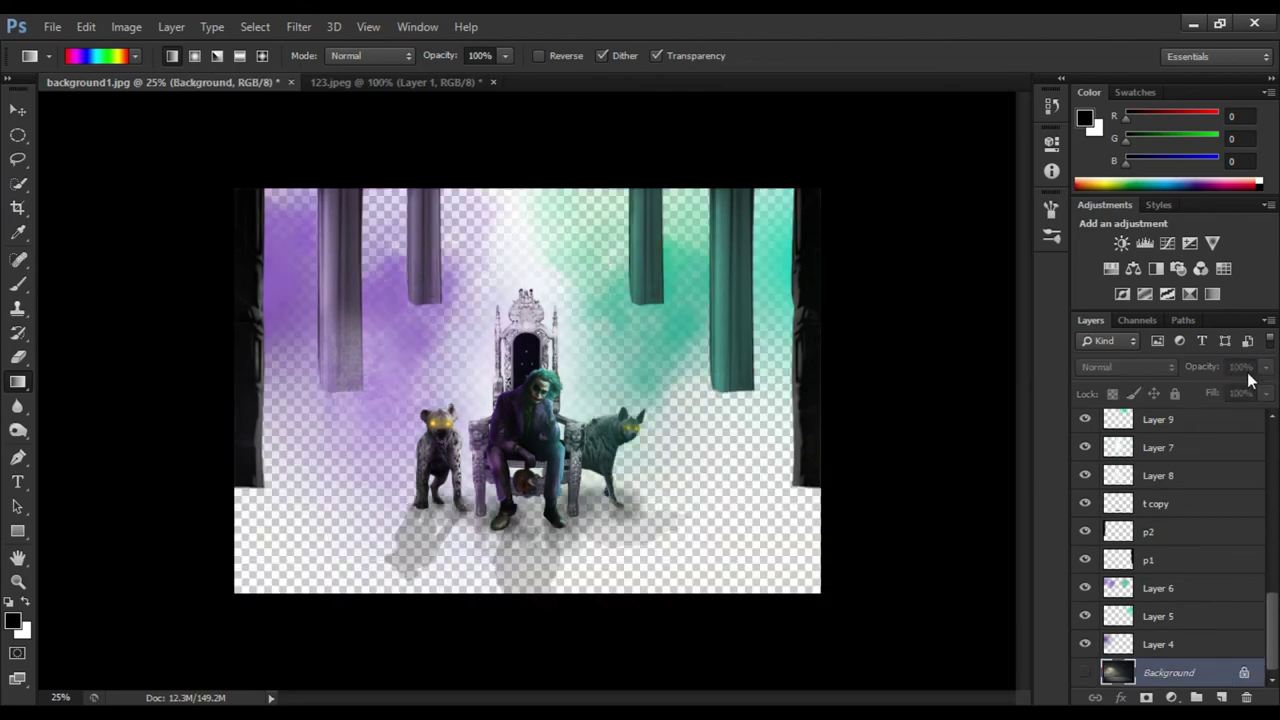
pyautogui.click(133, 58)
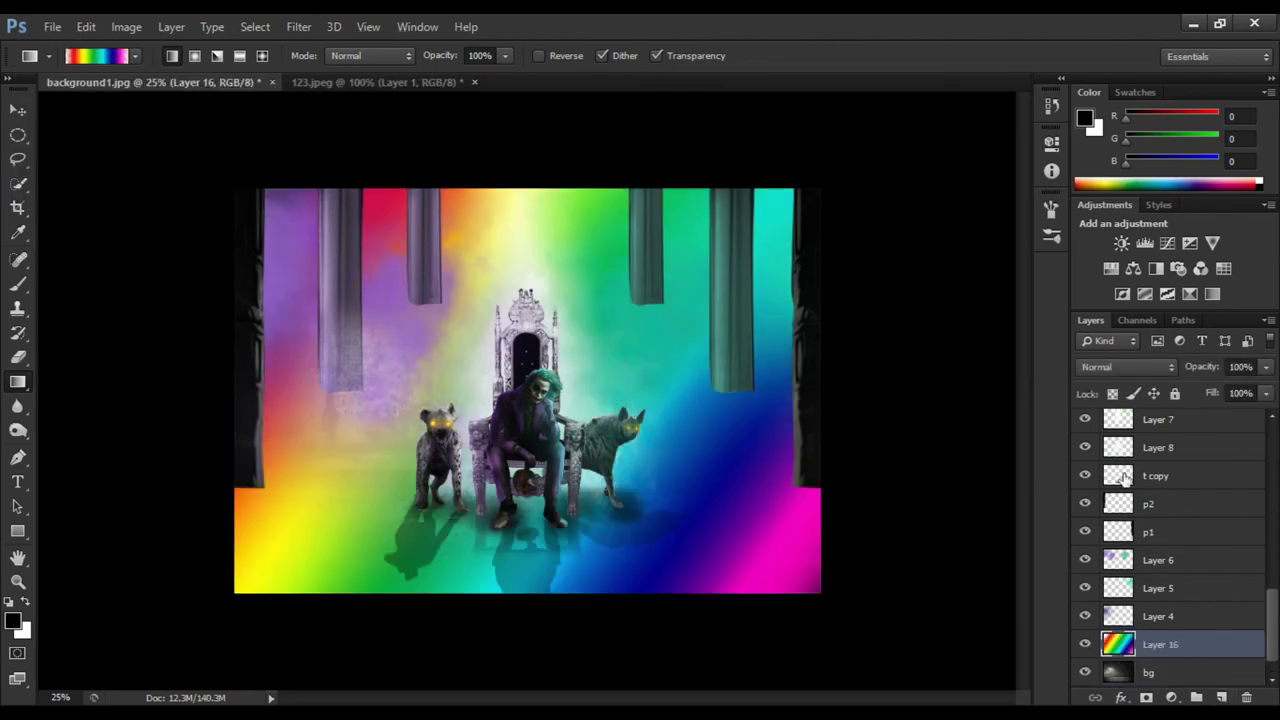
pyautogui.moveTo(1266, 367); pyautogui.dragTo(1177, 390)
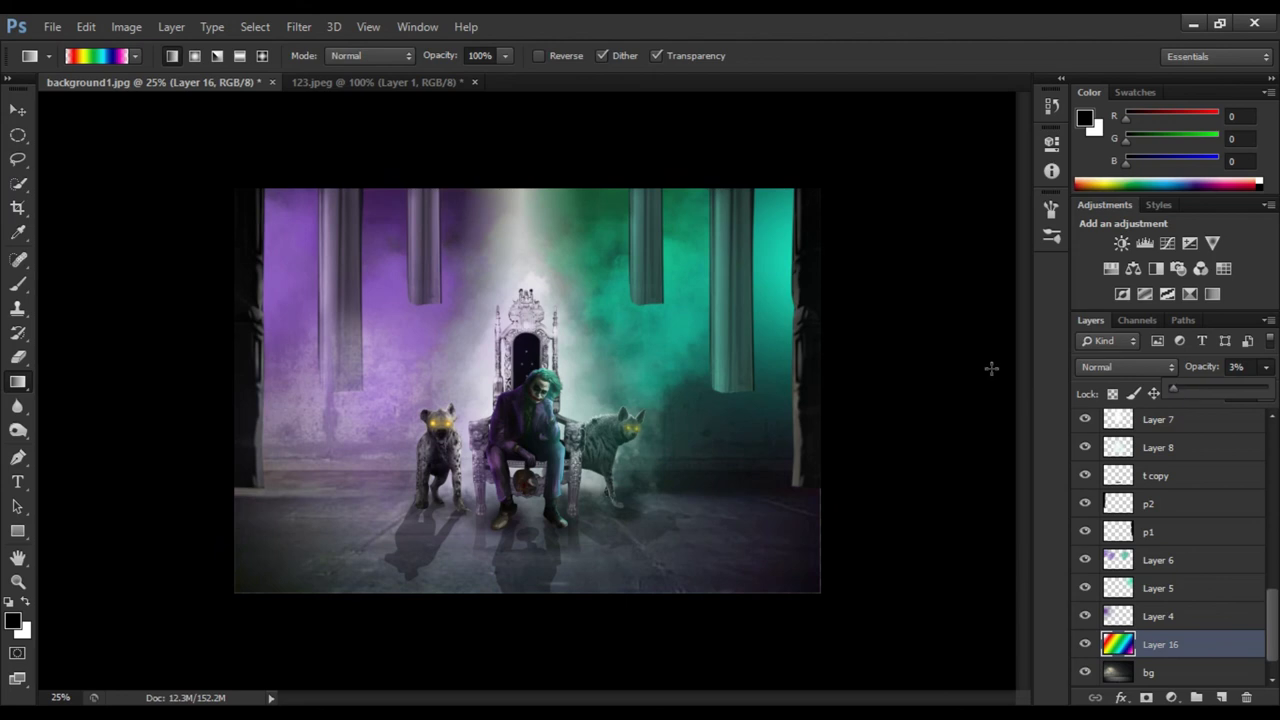
pyautogui.moveTo(1175, 392); pyautogui.dragTo(1178, 393)
pyautogui.press('e')
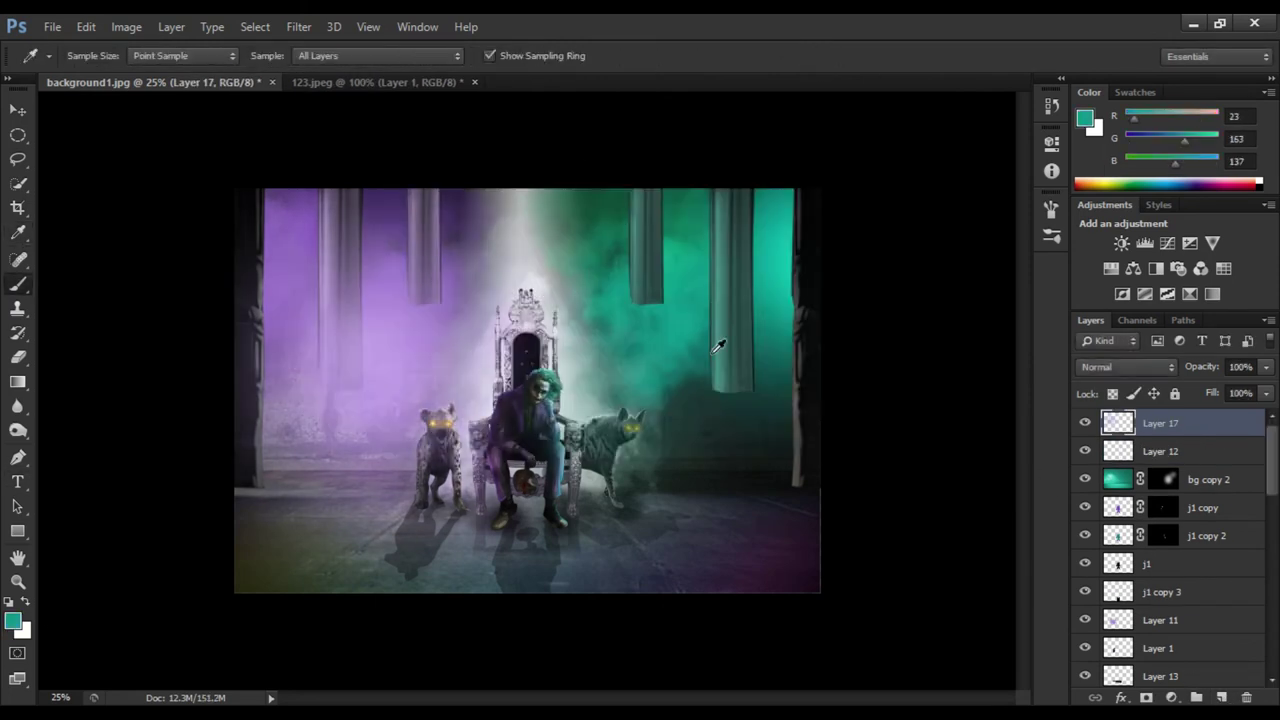
# Sample the teal, halve Layer 17's opacity, and brush smoke onto a new Layer 18
pyautogui.click(1265, 366)
pyautogui.moveTo(1265, 389); pyautogui.dragTo(1218, 389)
pyautogui.click(1222, 697)
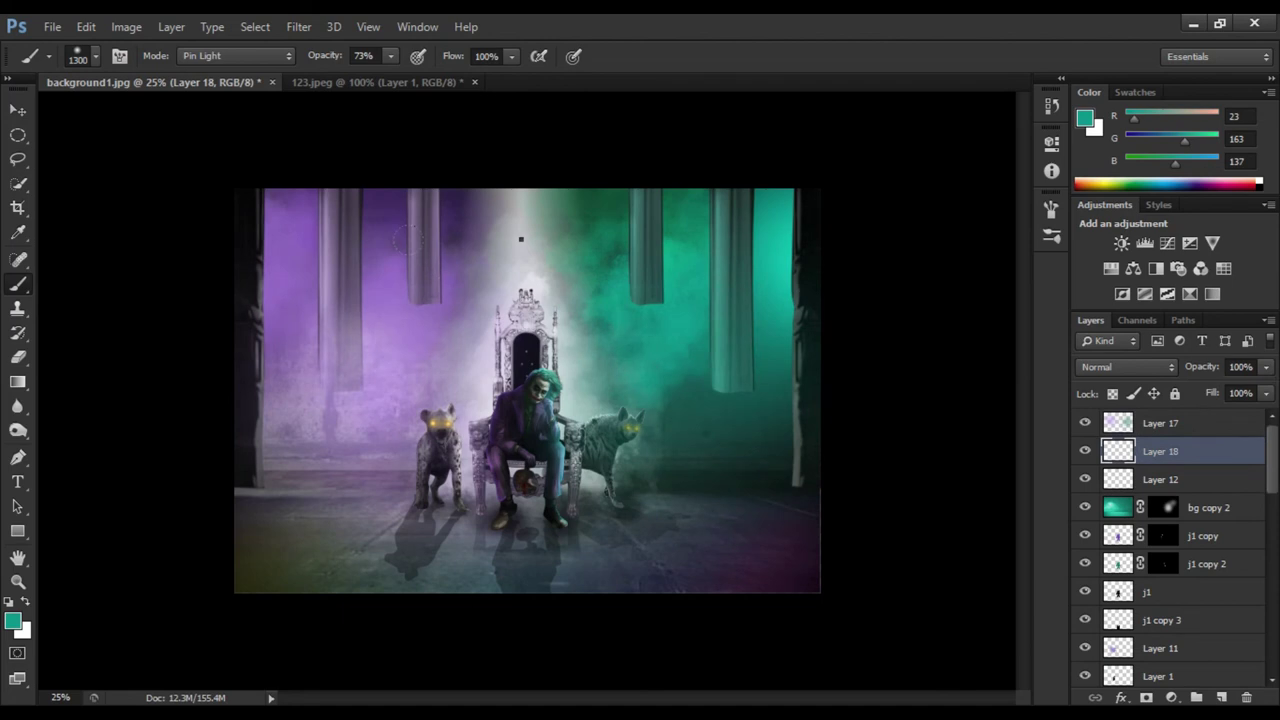
pyautogui.rightClick(520, 243)
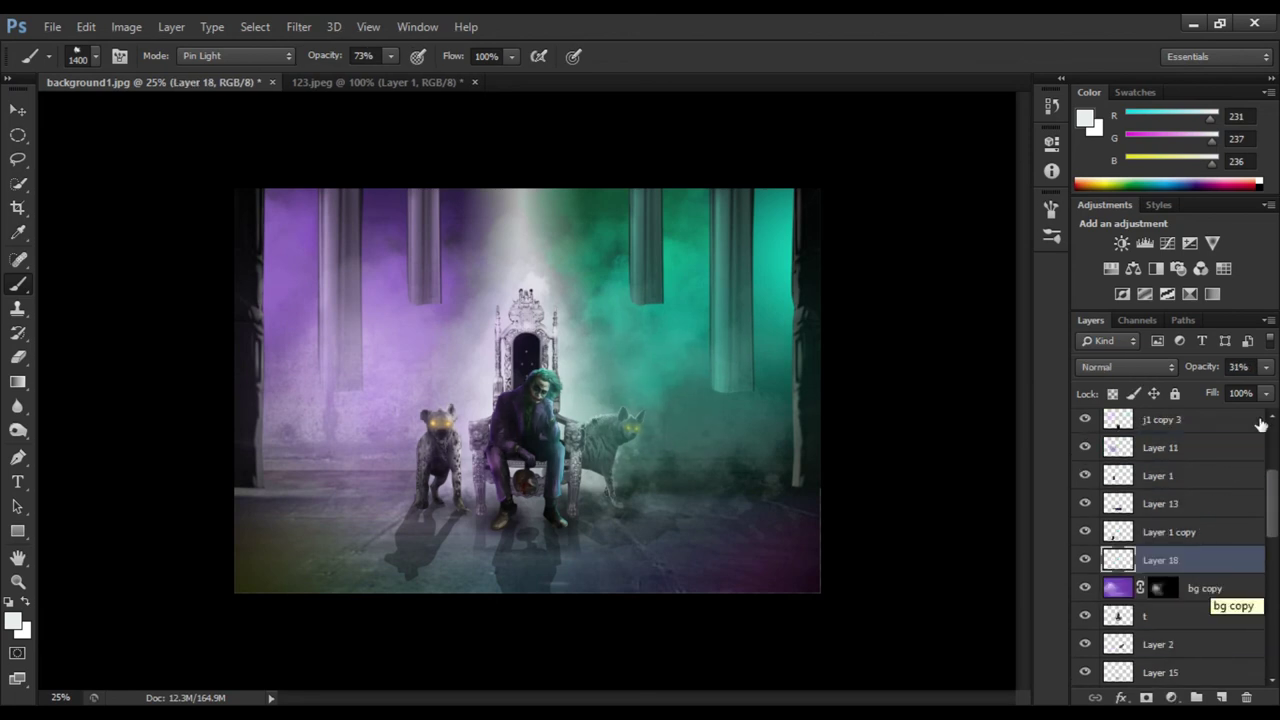
pyautogui.click(1085, 447)
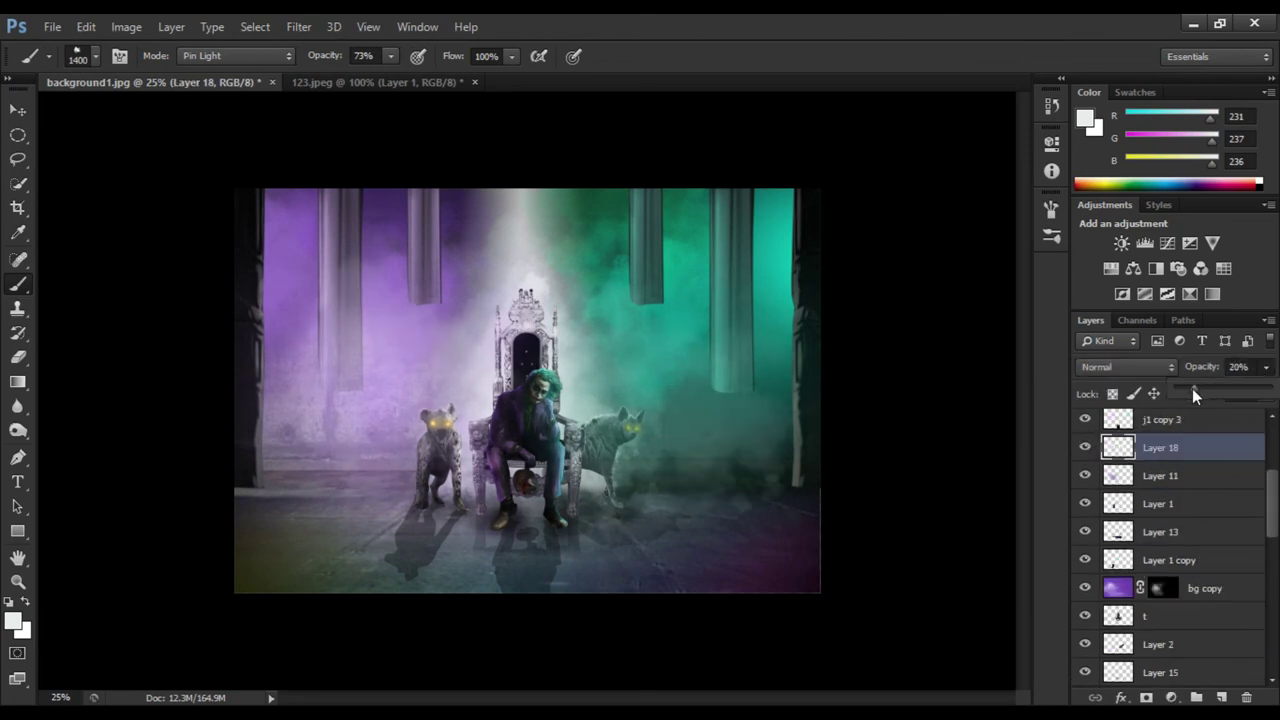
pyautogui.press('e')
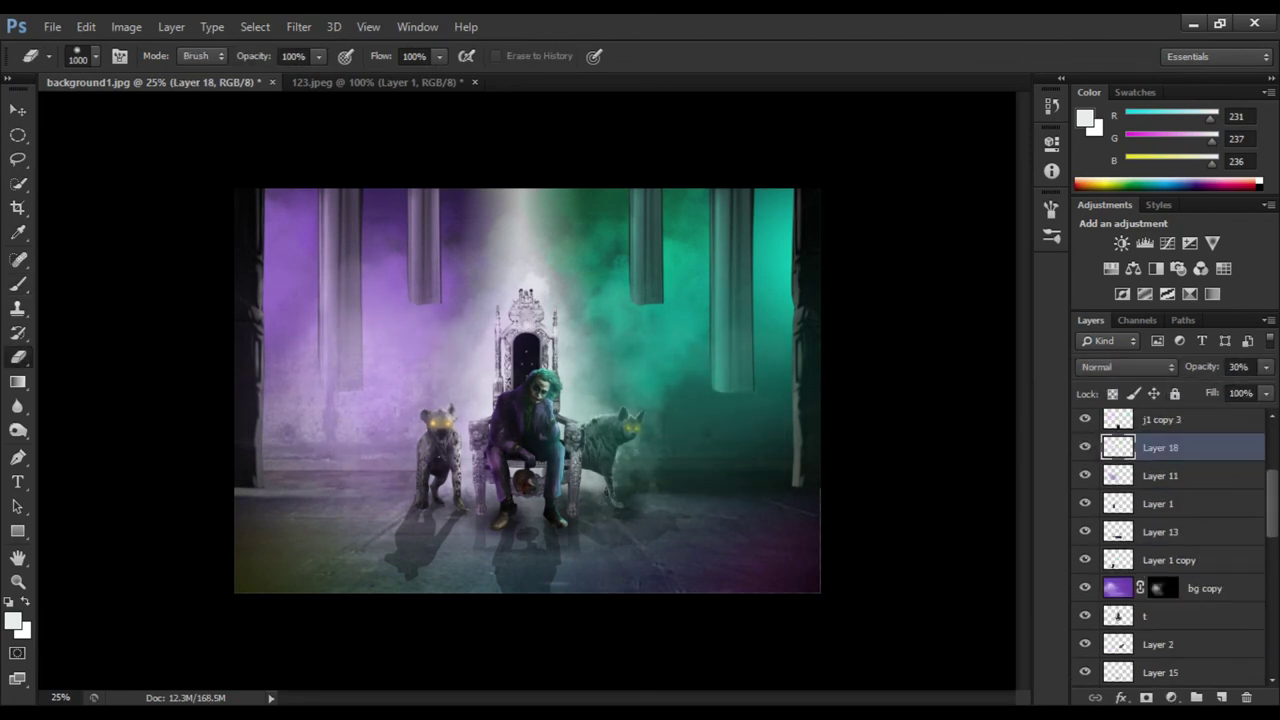